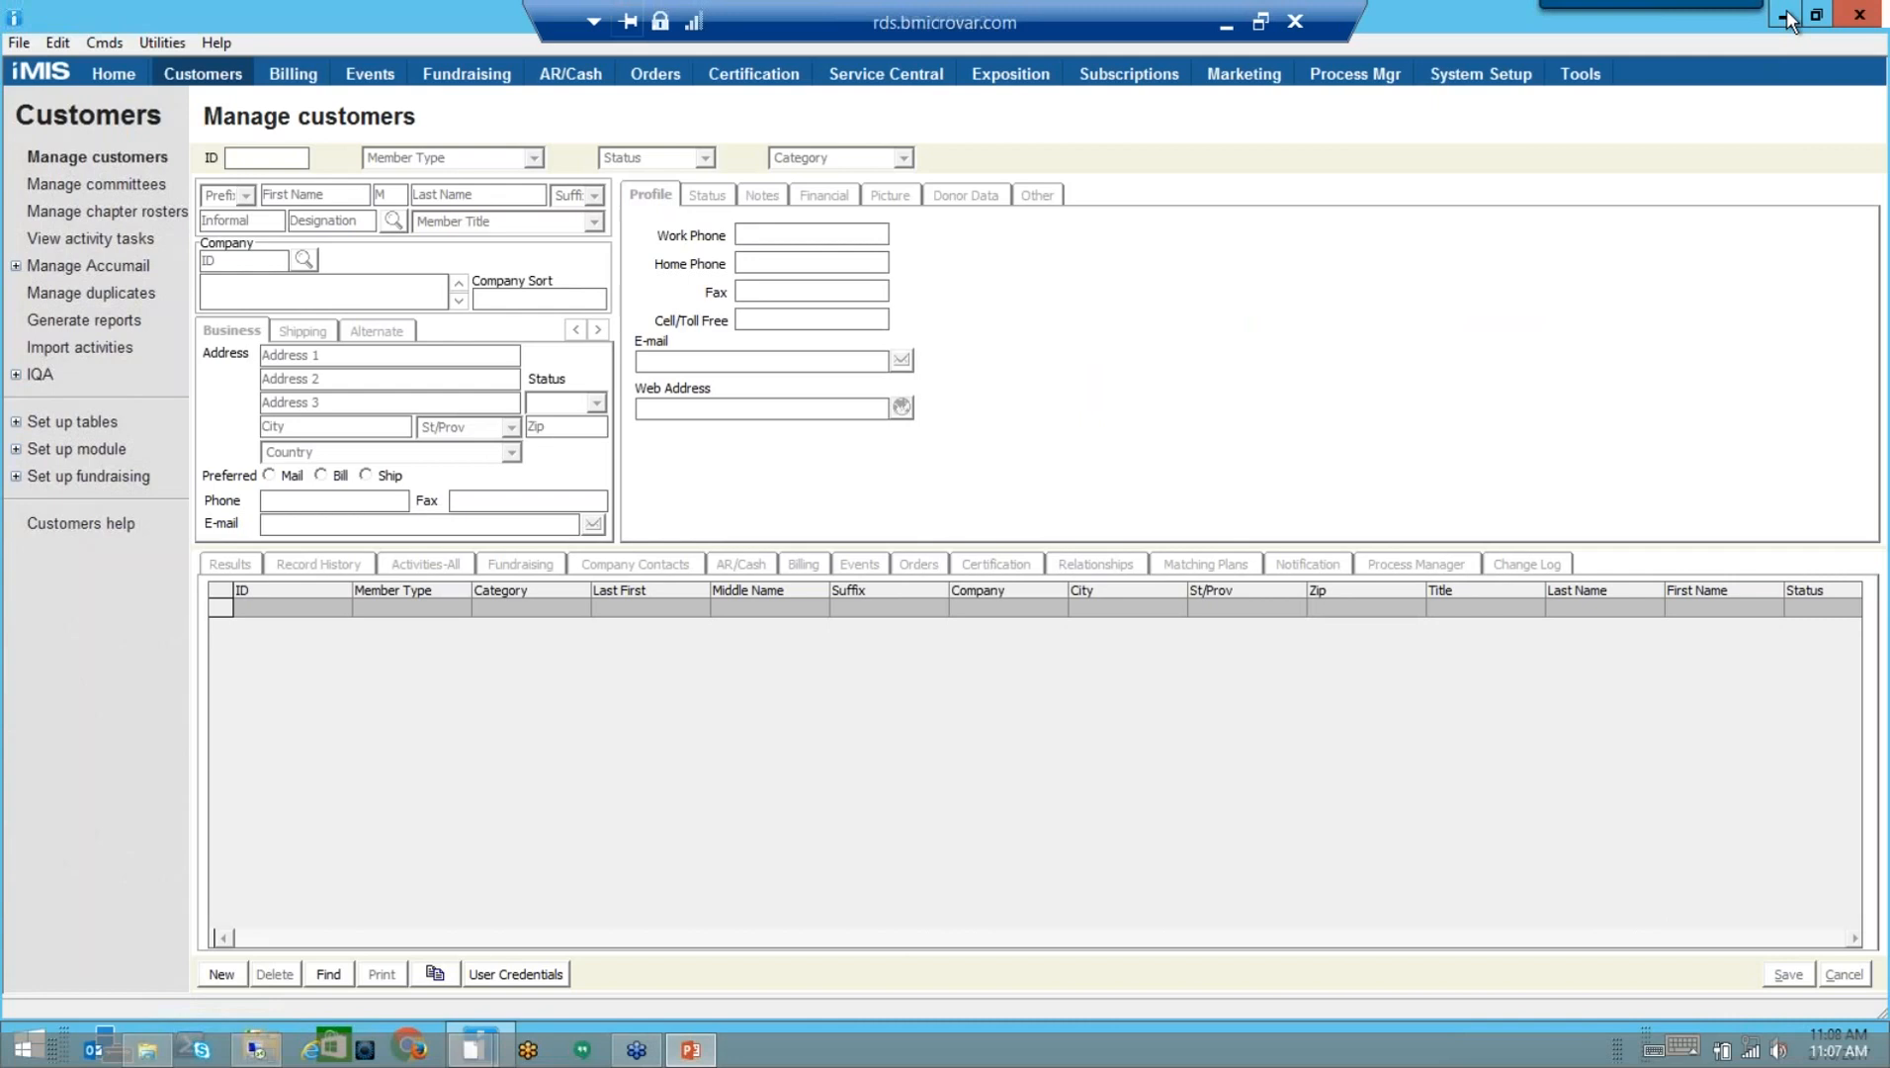
# Open the Import Utility from the data transfer utilities
pyautogui.click(158, 43)
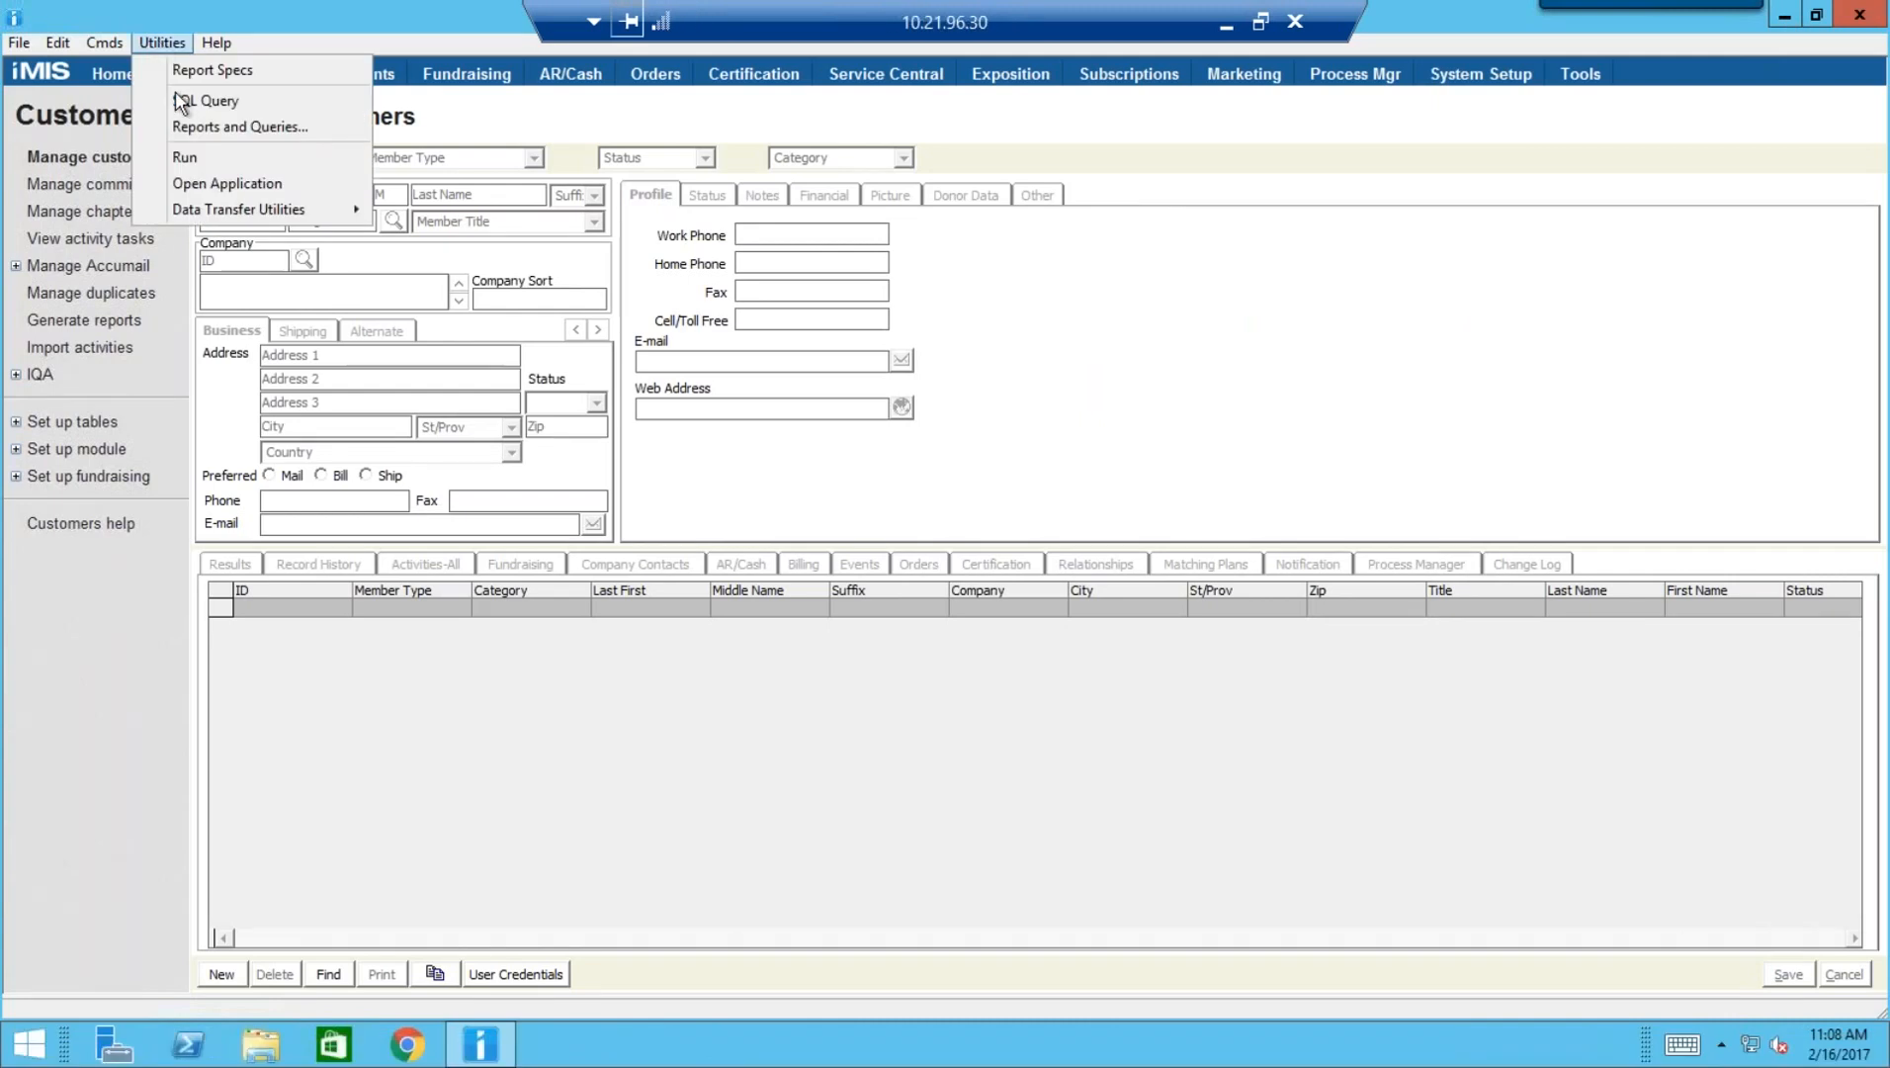
pyautogui.moveTo(206, 220)
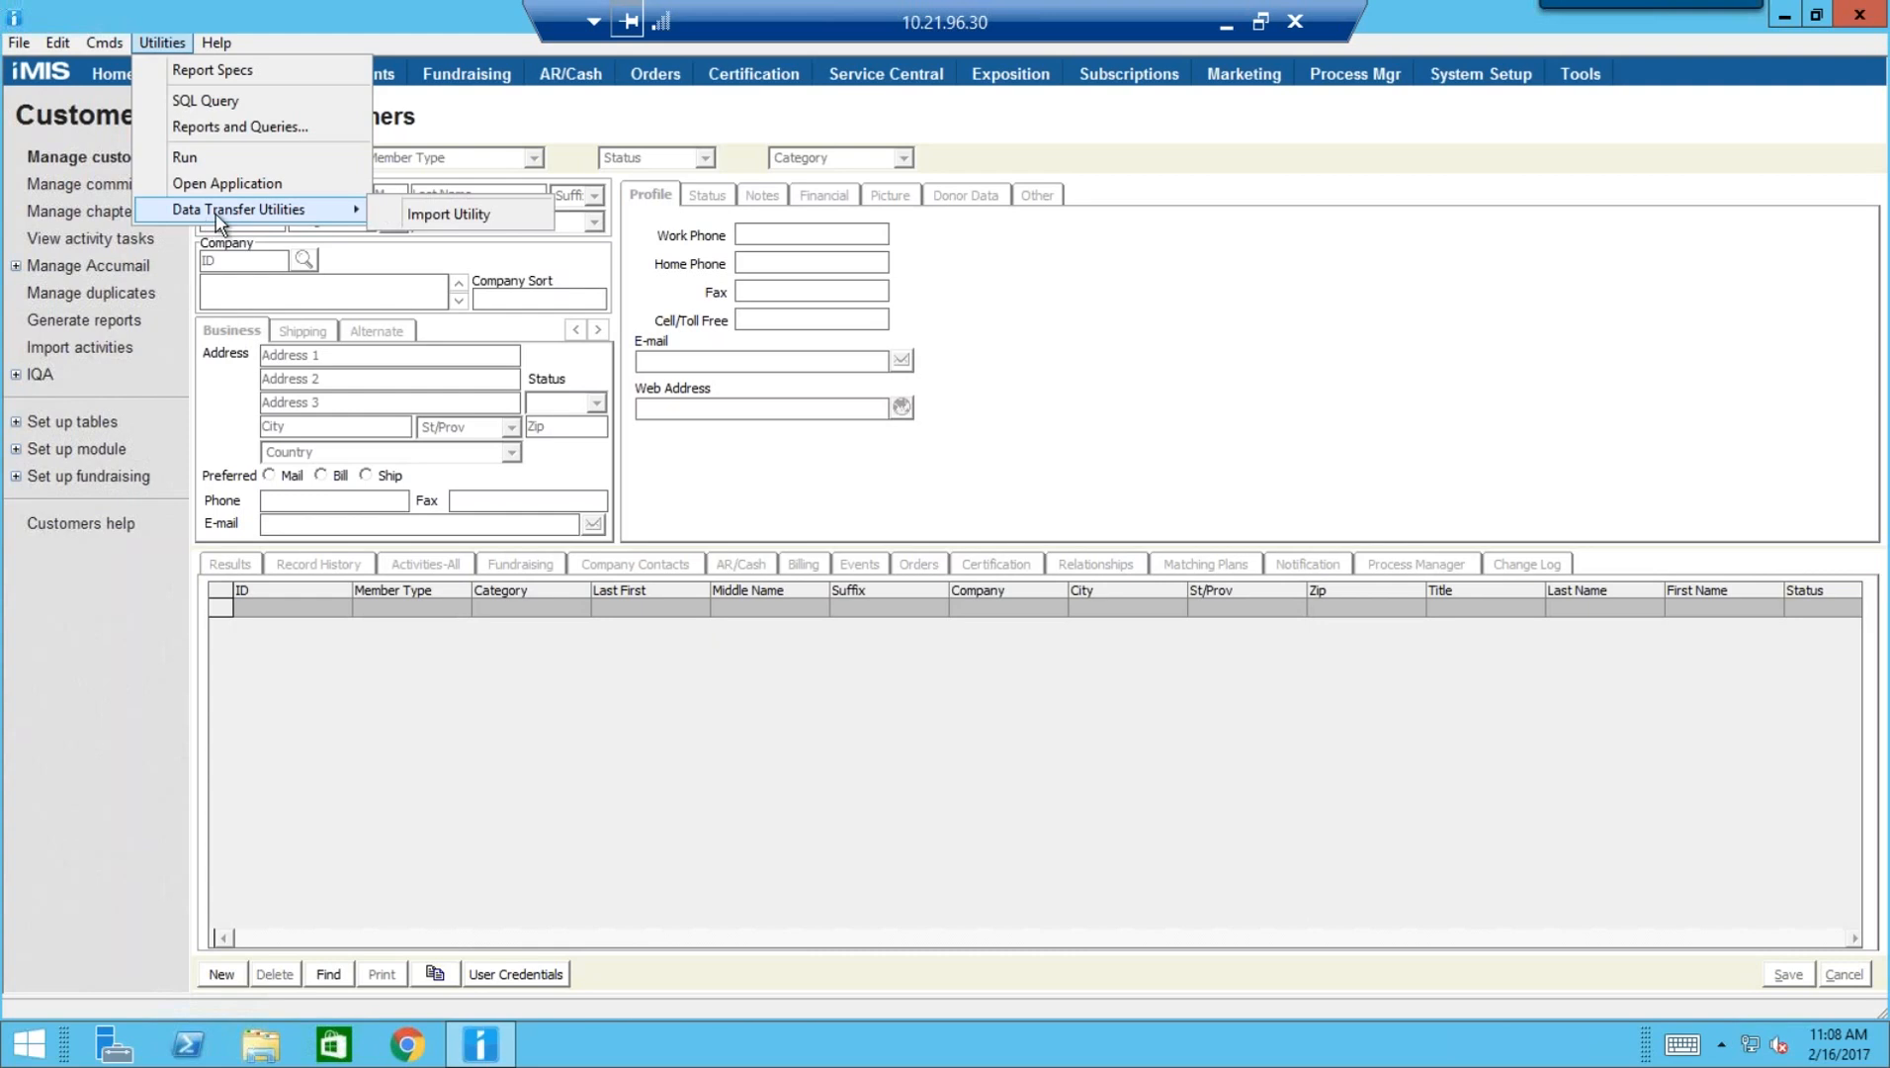
pyautogui.click(490, 216)
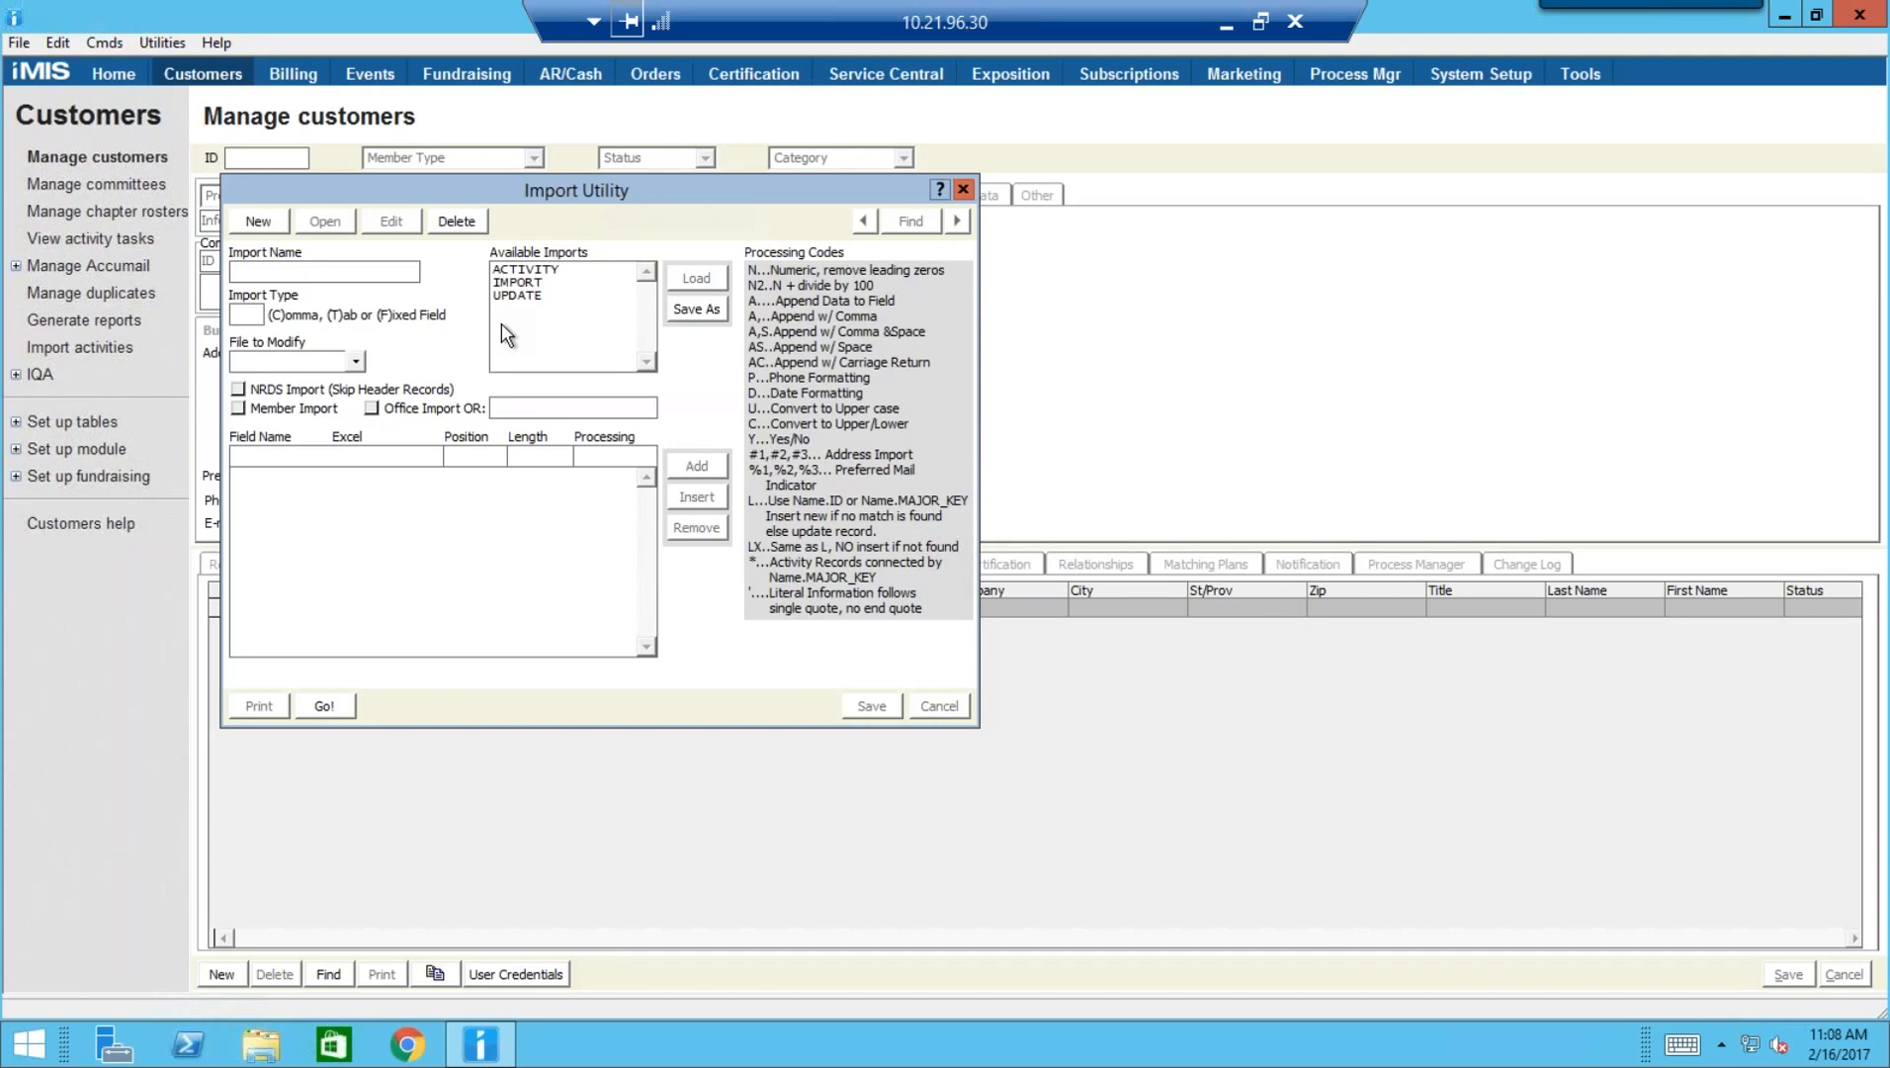
# Switch to the desktop and open ImportTemplate.txt in Notepad
pyautogui.click(1786, 15)
pyautogui.click(490, 409)
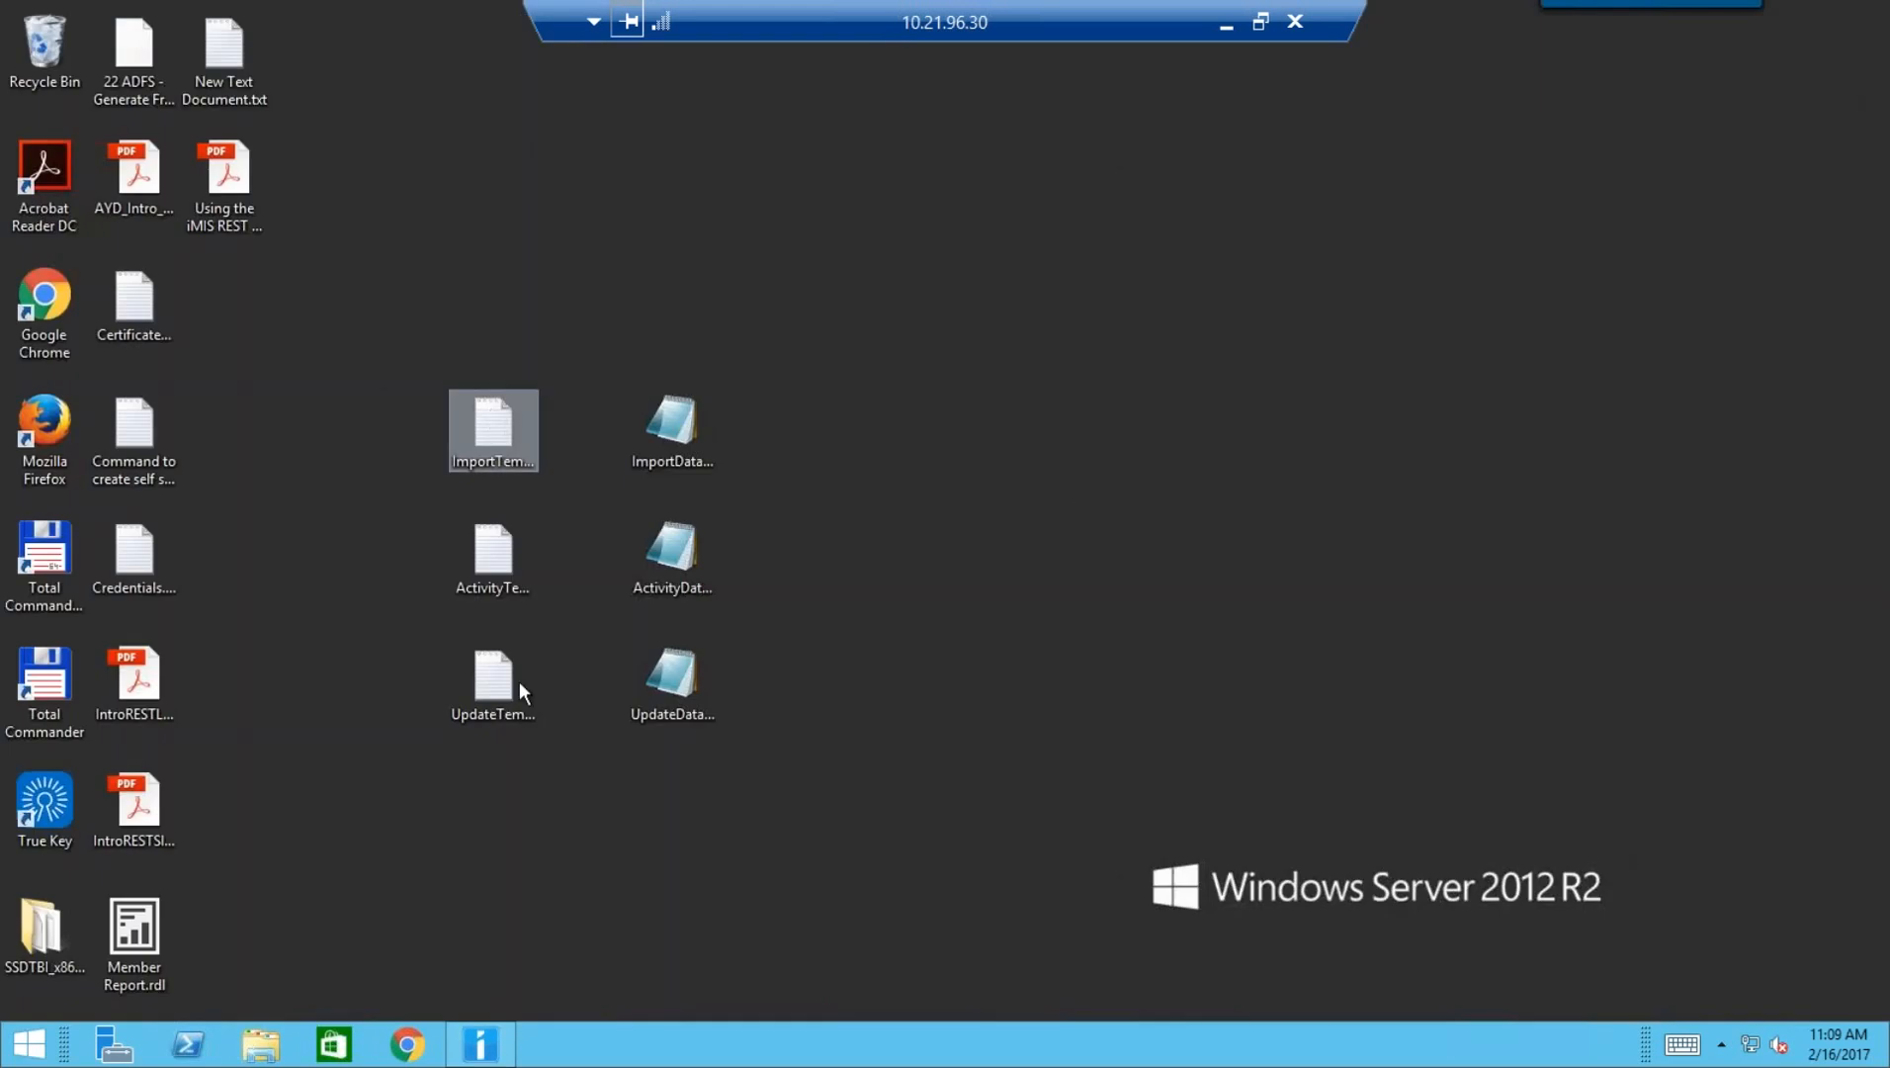
pyautogui.click(491, 426)
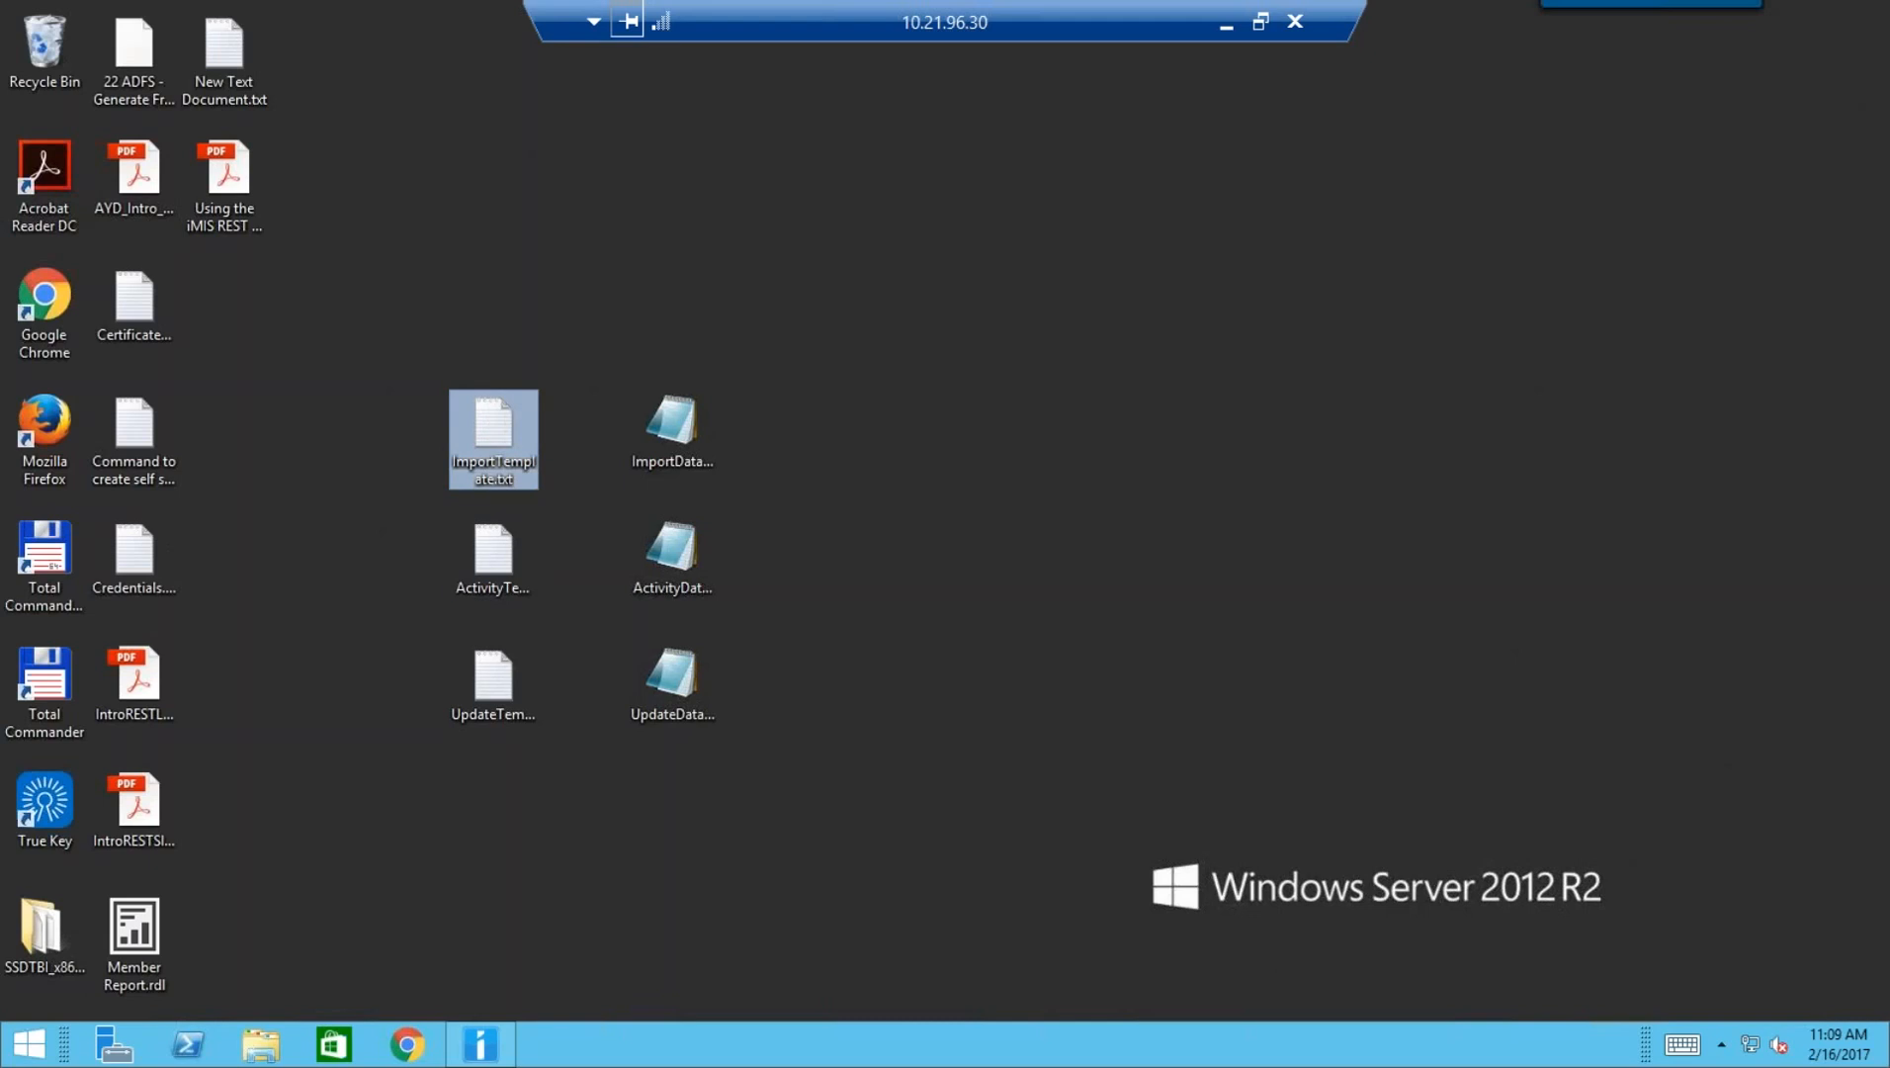
pyautogui.doubleClick(491, 425)
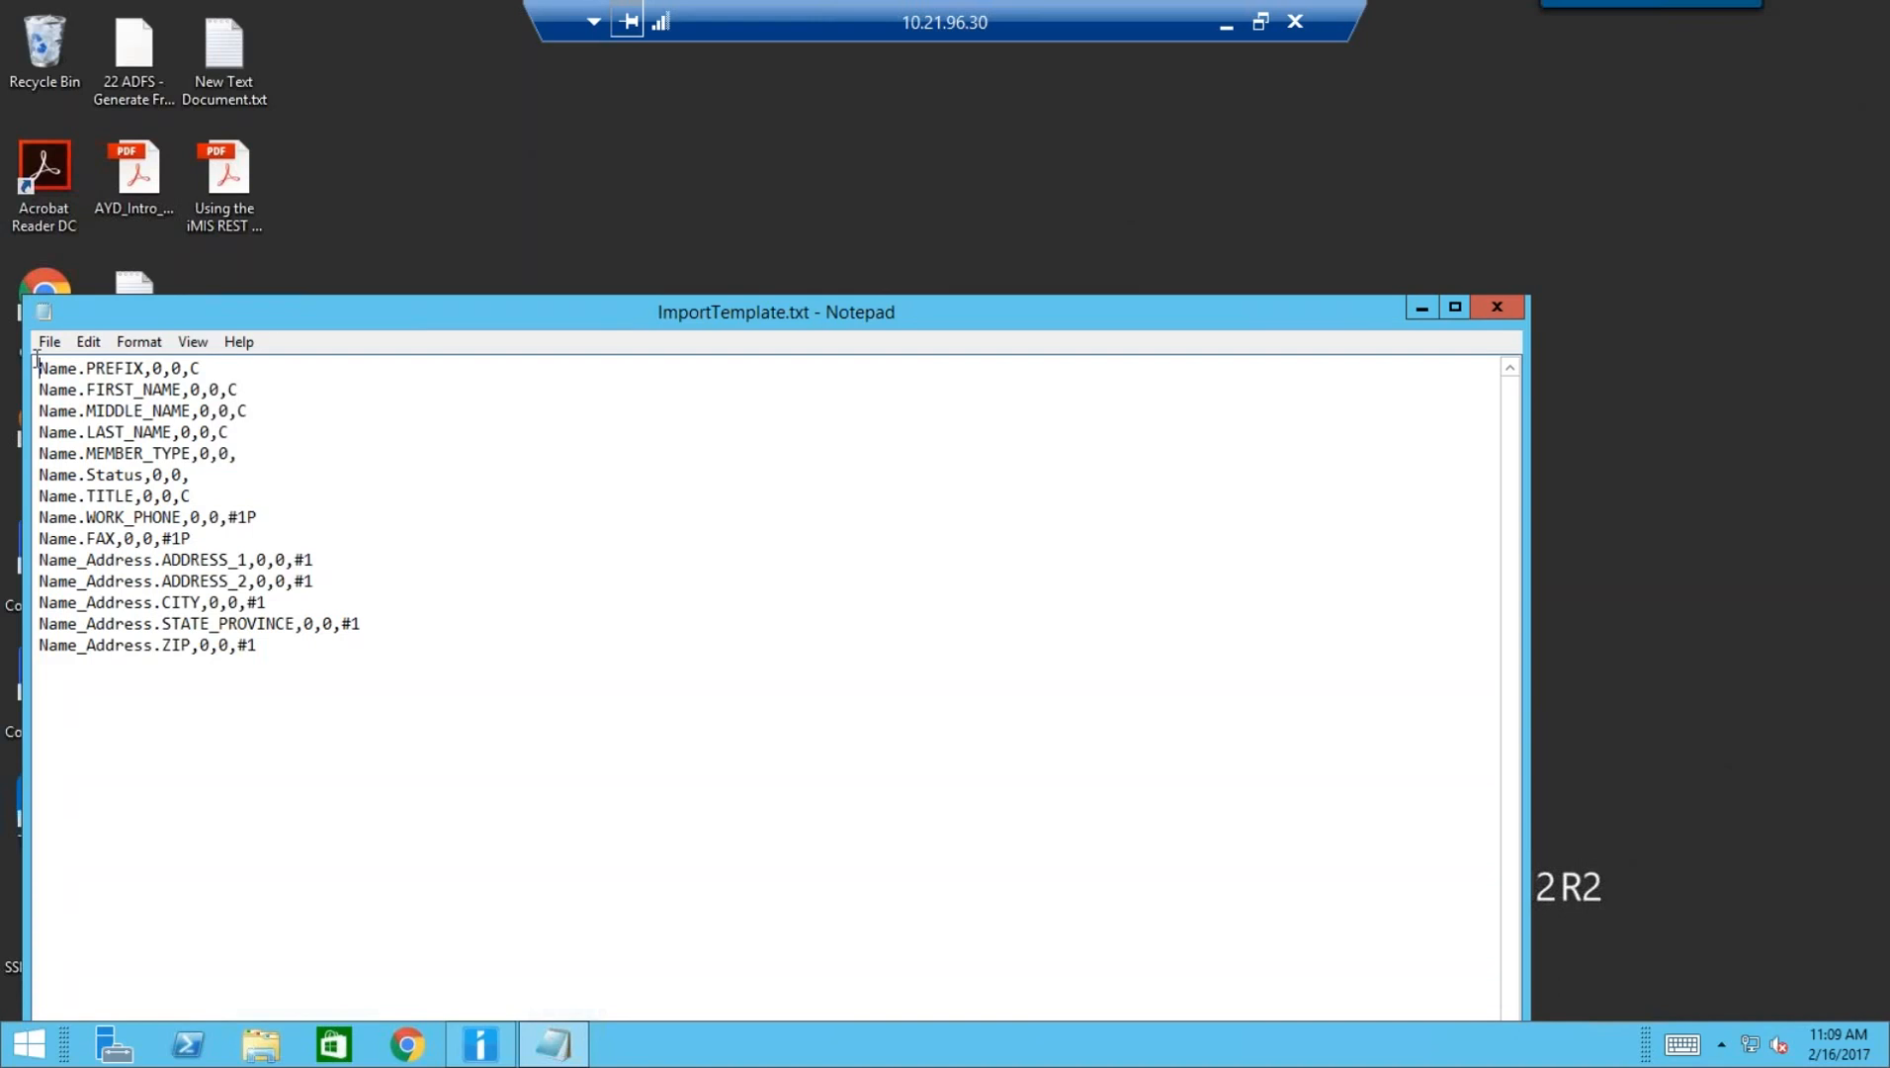
# Examine the table and field names in ImportTemplate.txt, from Name.PREFIX through Name_Address.ZIP
pyautogui.moveTo(36, 362); pyautogui.dragTo(146, 365)
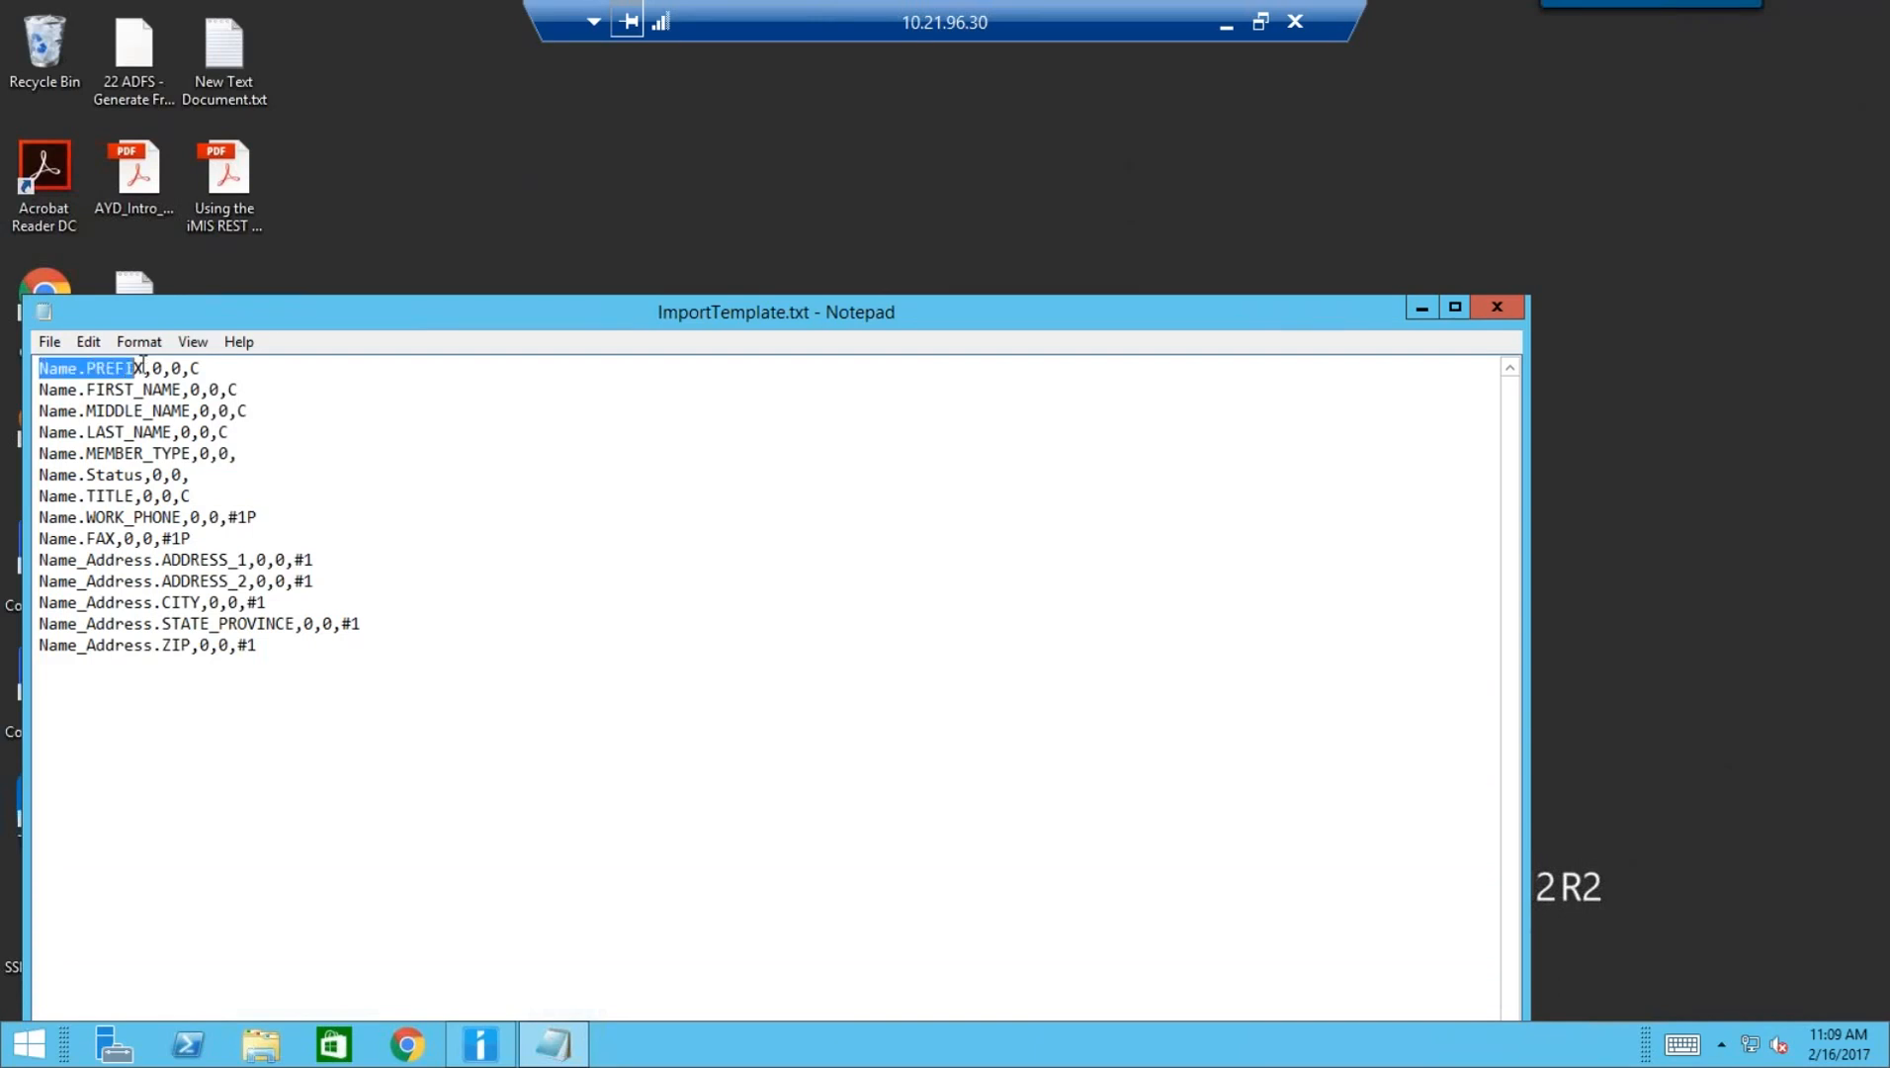
pyautogui.click(76, 366)
pyautogui.moveTo(77, 366); pyautogui.dragTo(25, 370)
pyautogui.moveTo(87, 367); pyautogui.dragTo(145, 367)
pyautogui.click(266, 800)
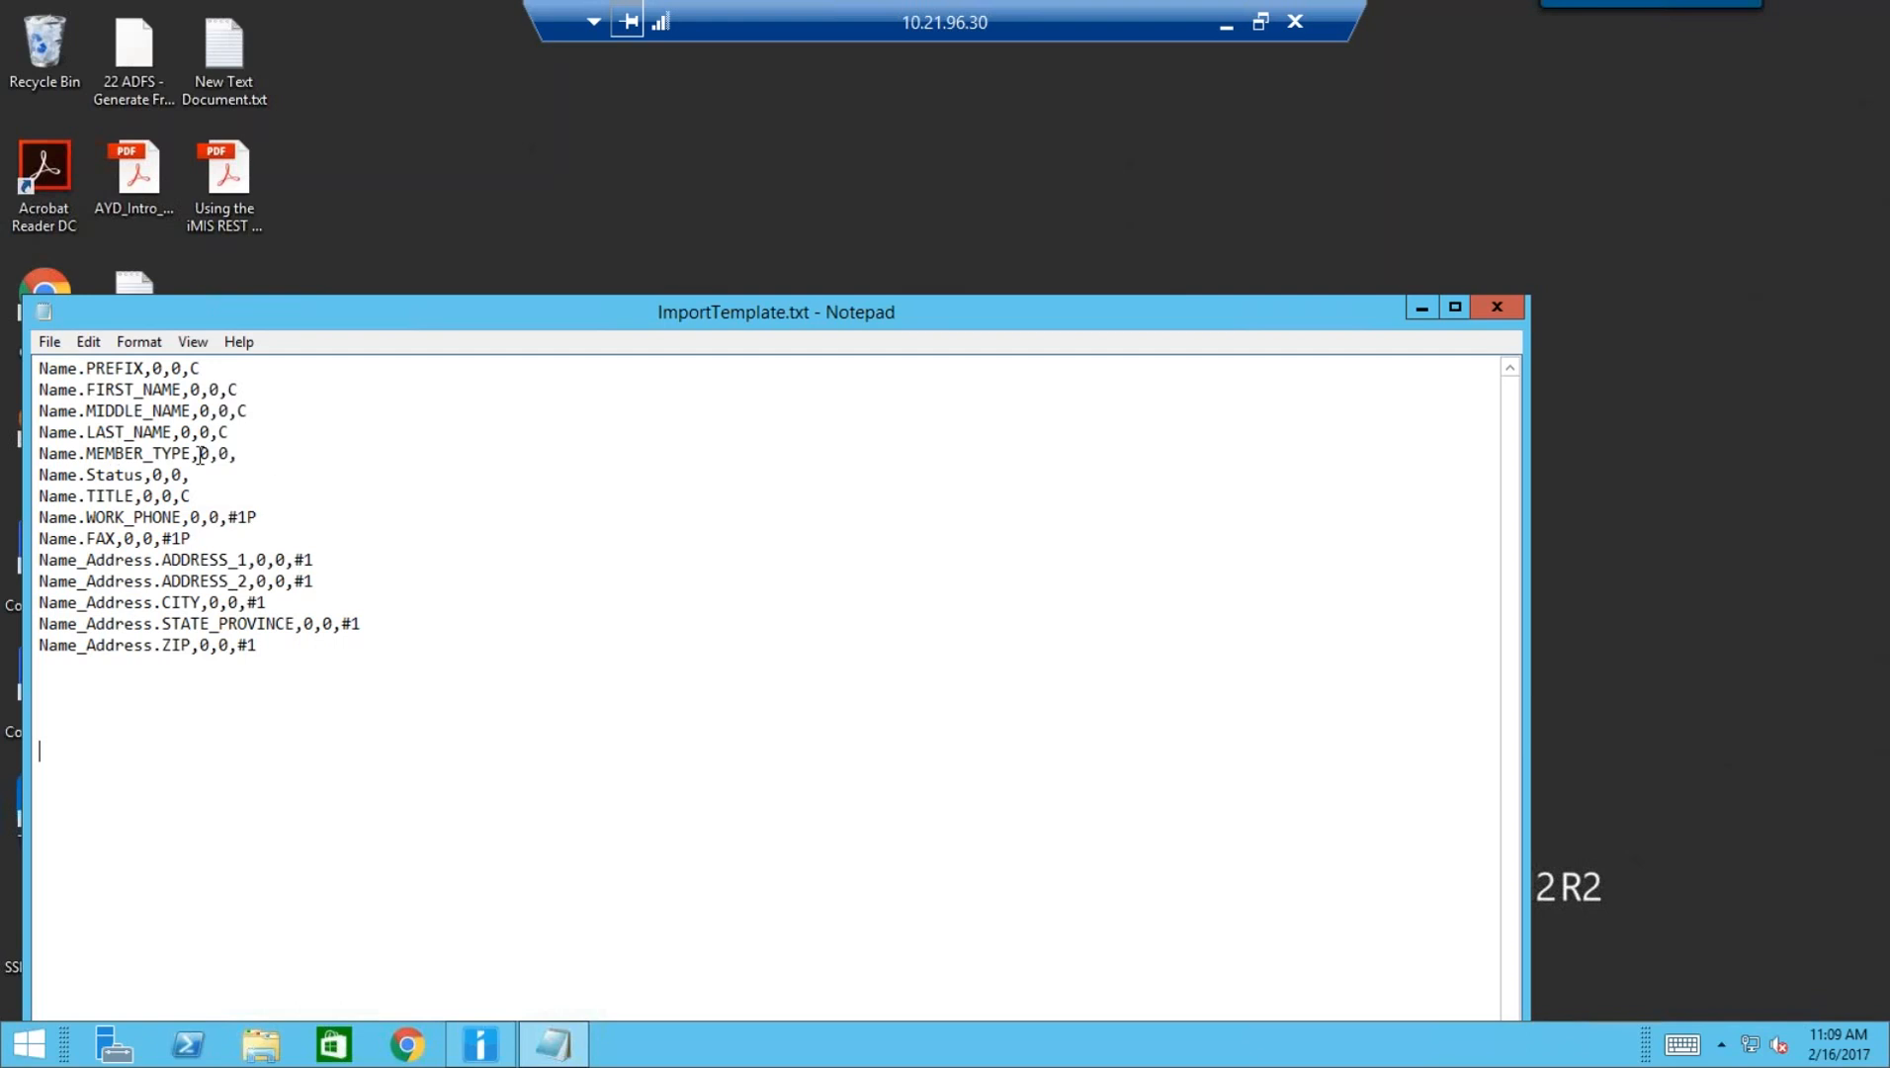
pyautogui.doubleClick(89, 453)
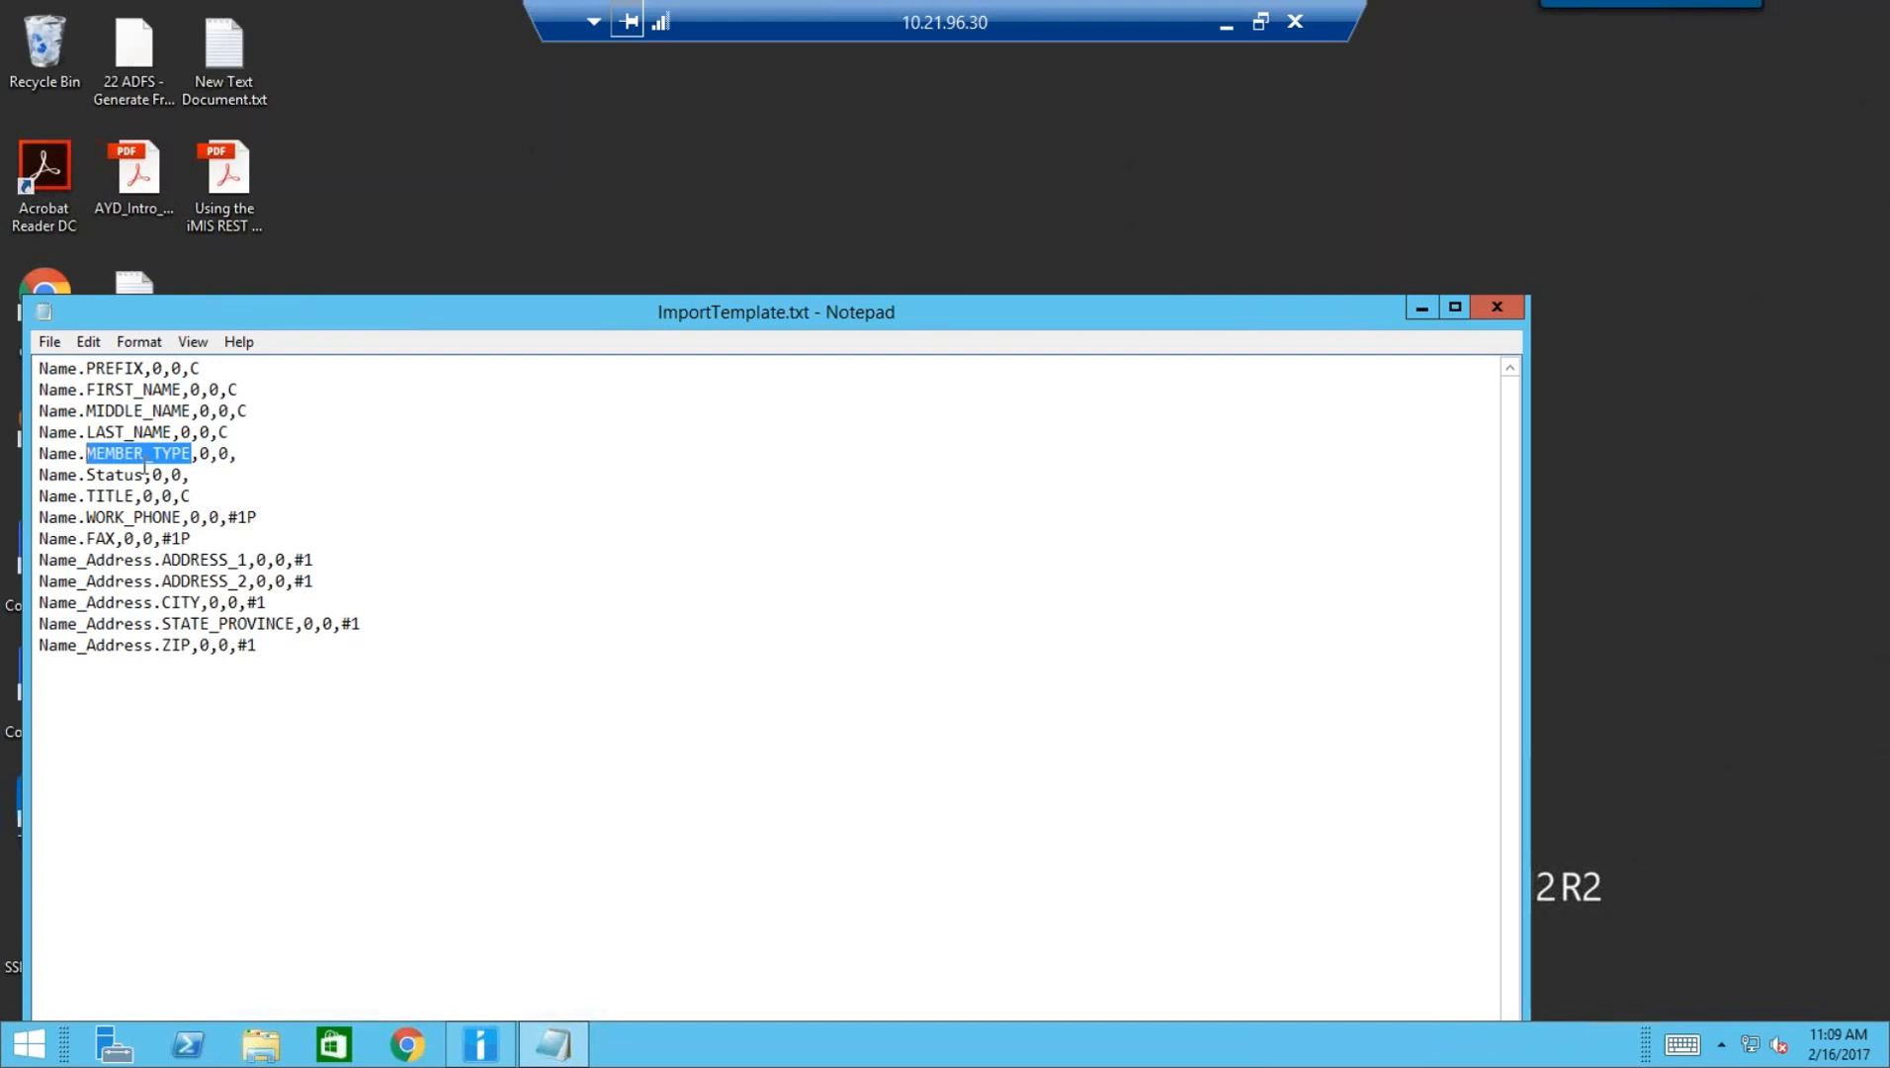
pyautogui.click(144, 475)
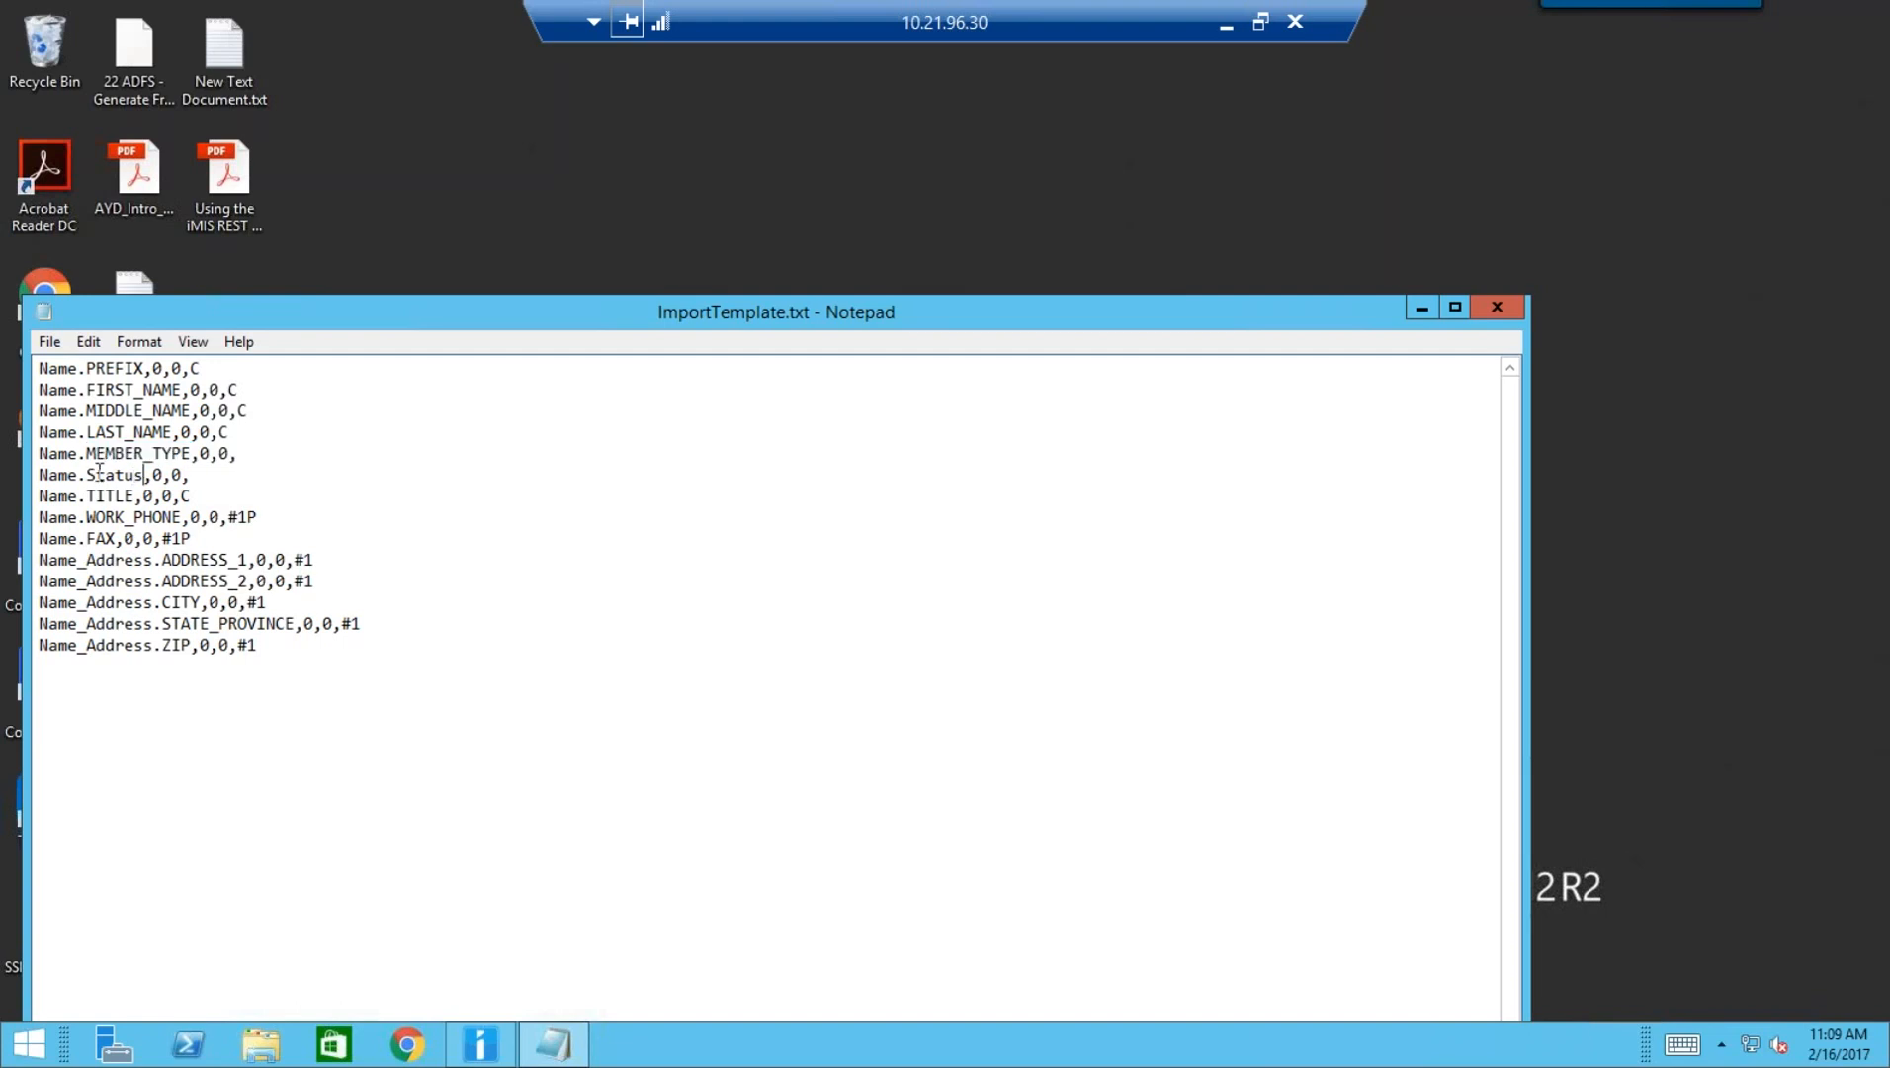
pyautogui.keyDown('shift'); pyautogui.click(96, 475); pyautogui.keyUp('shift')
pyautogui.click(124, 496)
pyautogui.click(117, 517)
pyautogui.click(182, 560)
pyautogui.click(192, 600)
pyautogui.click(193, 640)
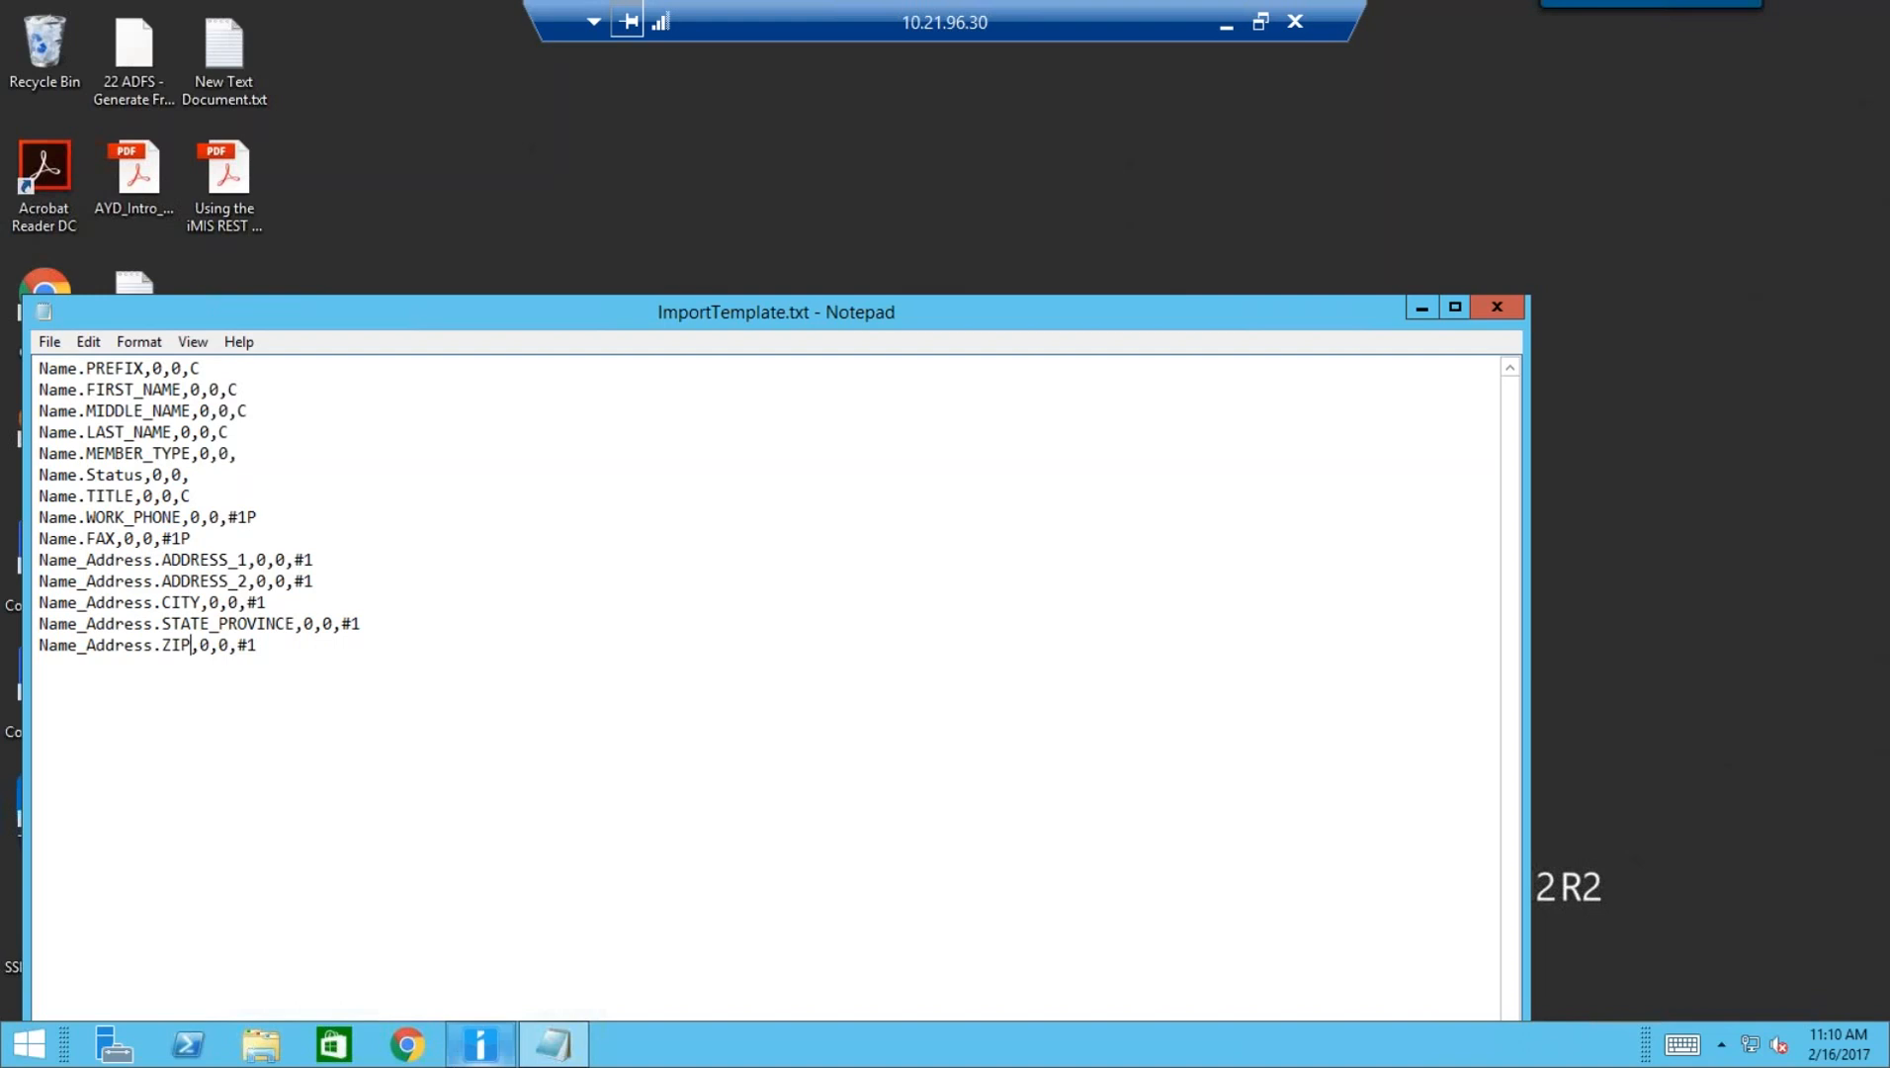
# Place the ImportTemplate.txt window beside the Import Utility to compare its lines with the processing codes
pyautogui.moveTo(481, 1044)
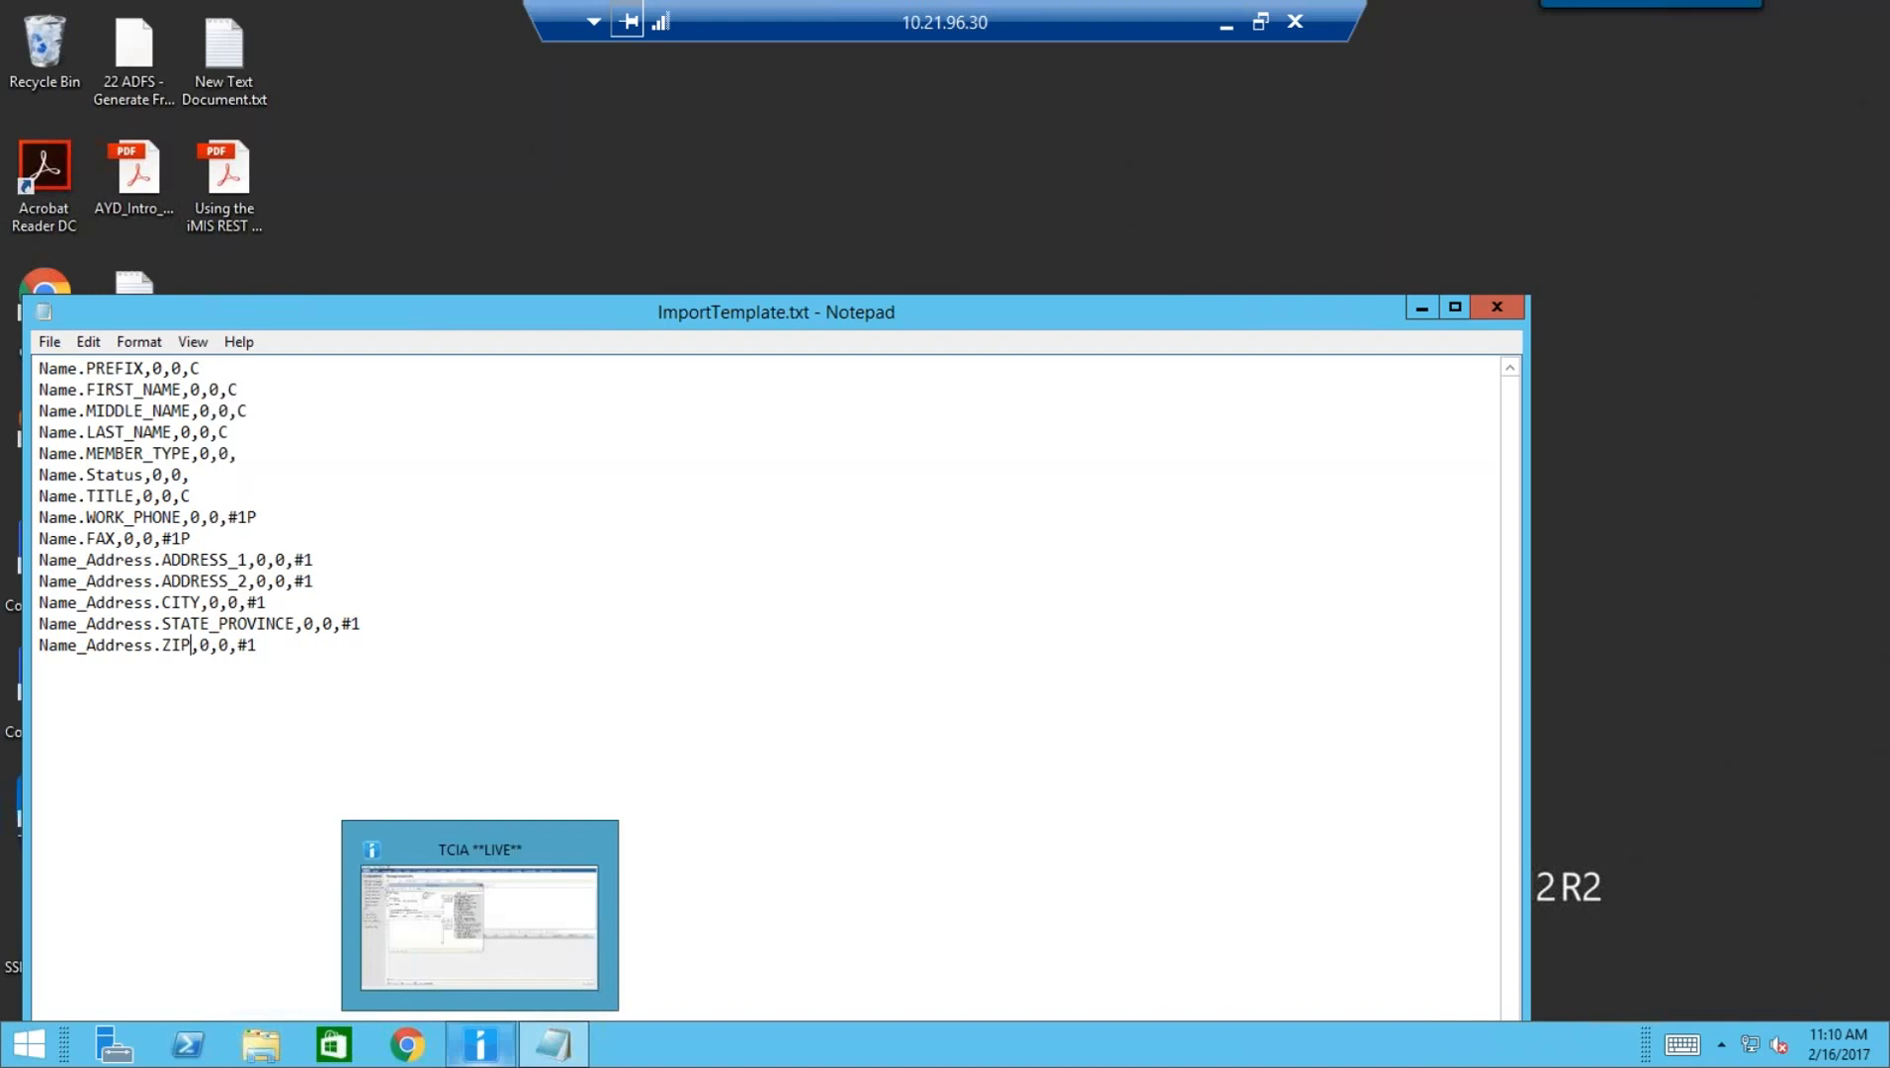
pyautogui.click(488, 954)
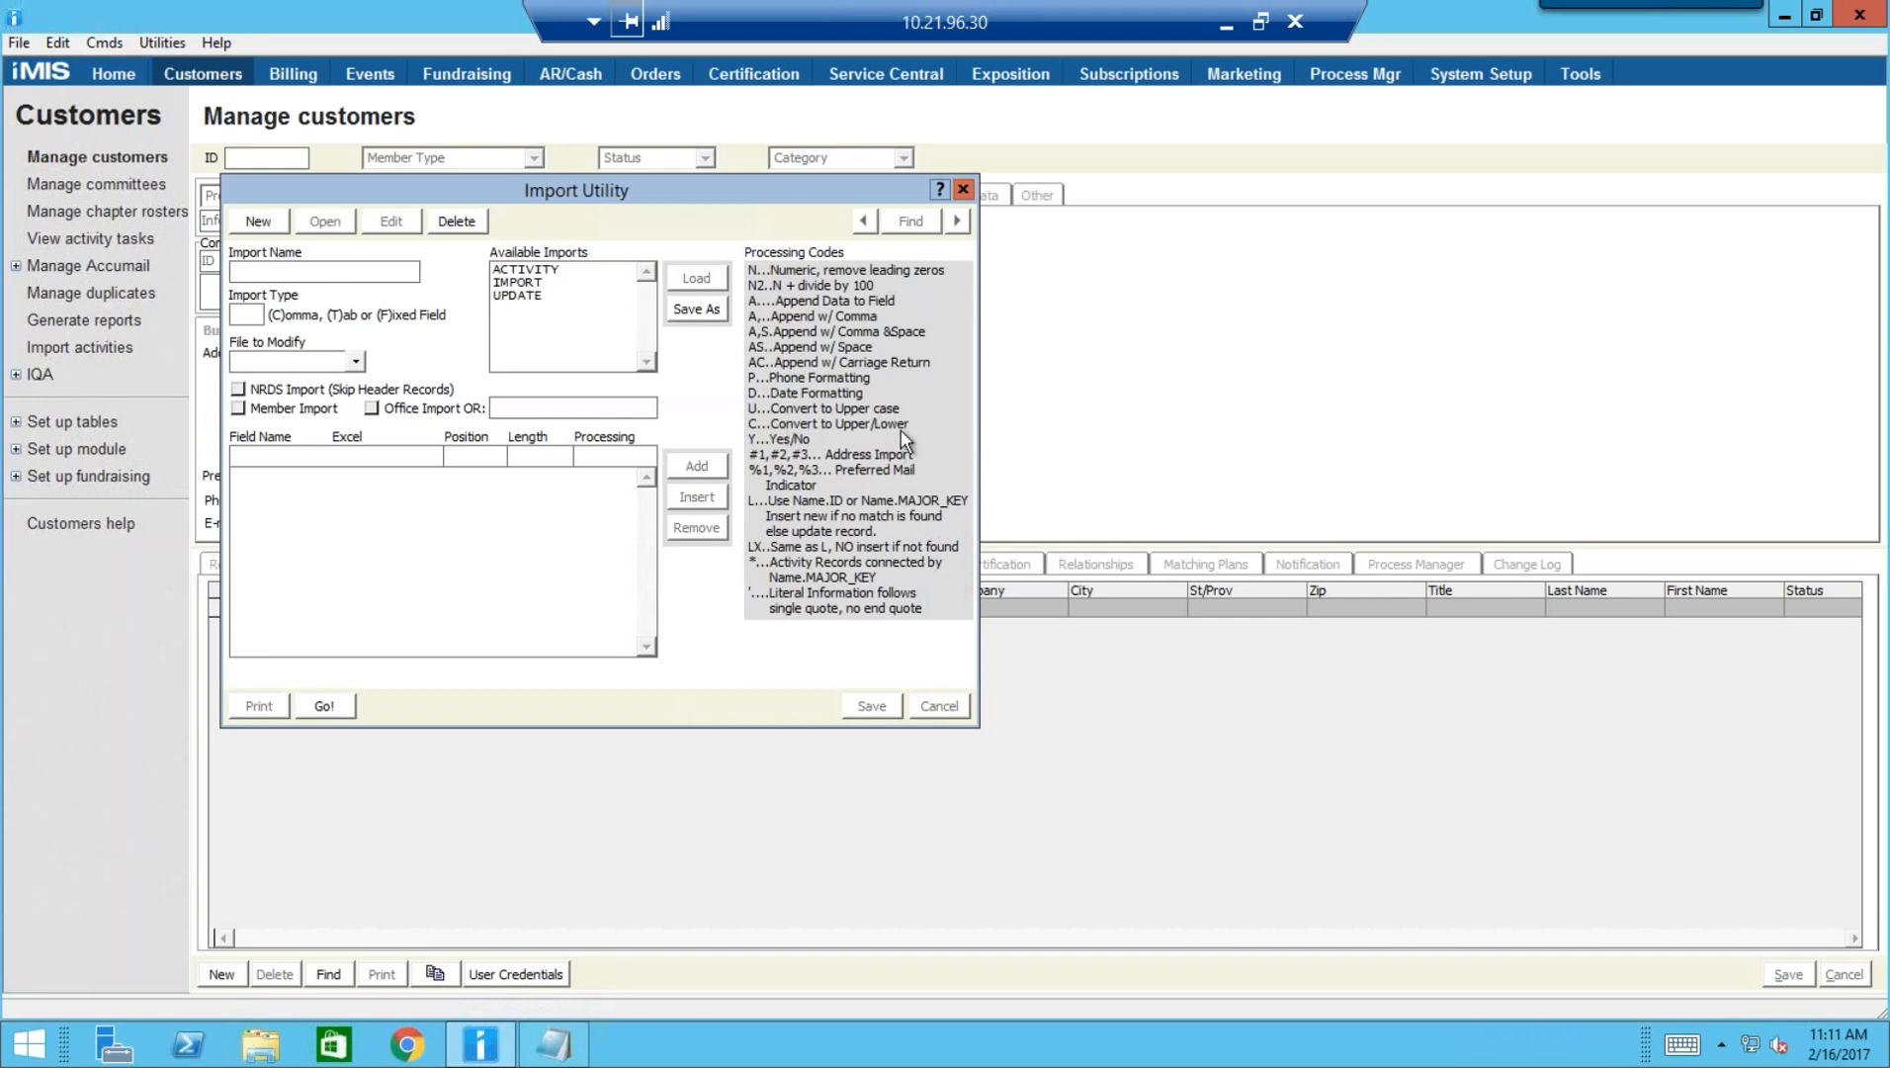
pyautogui.click(559, 1046)
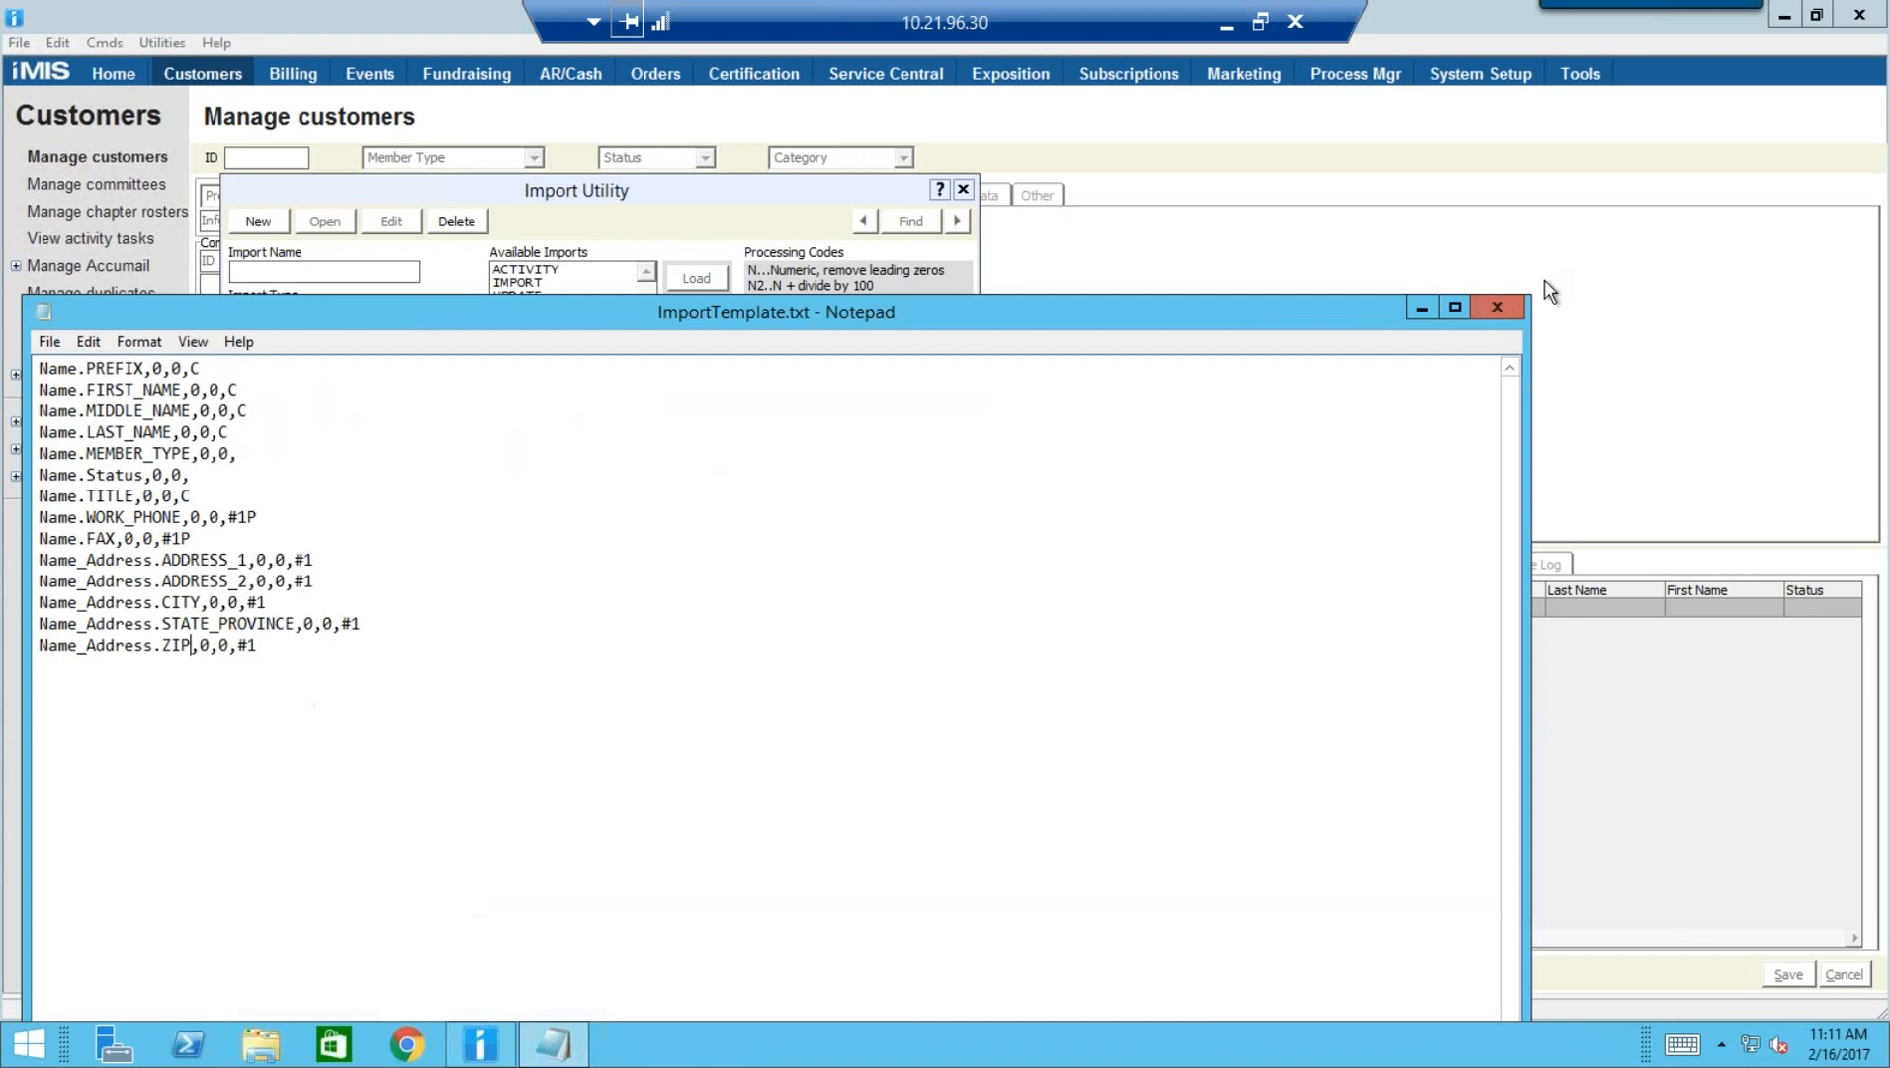
pyautogui.moveTo(1191, 351); pyautogui.dragTo(1442, 185)
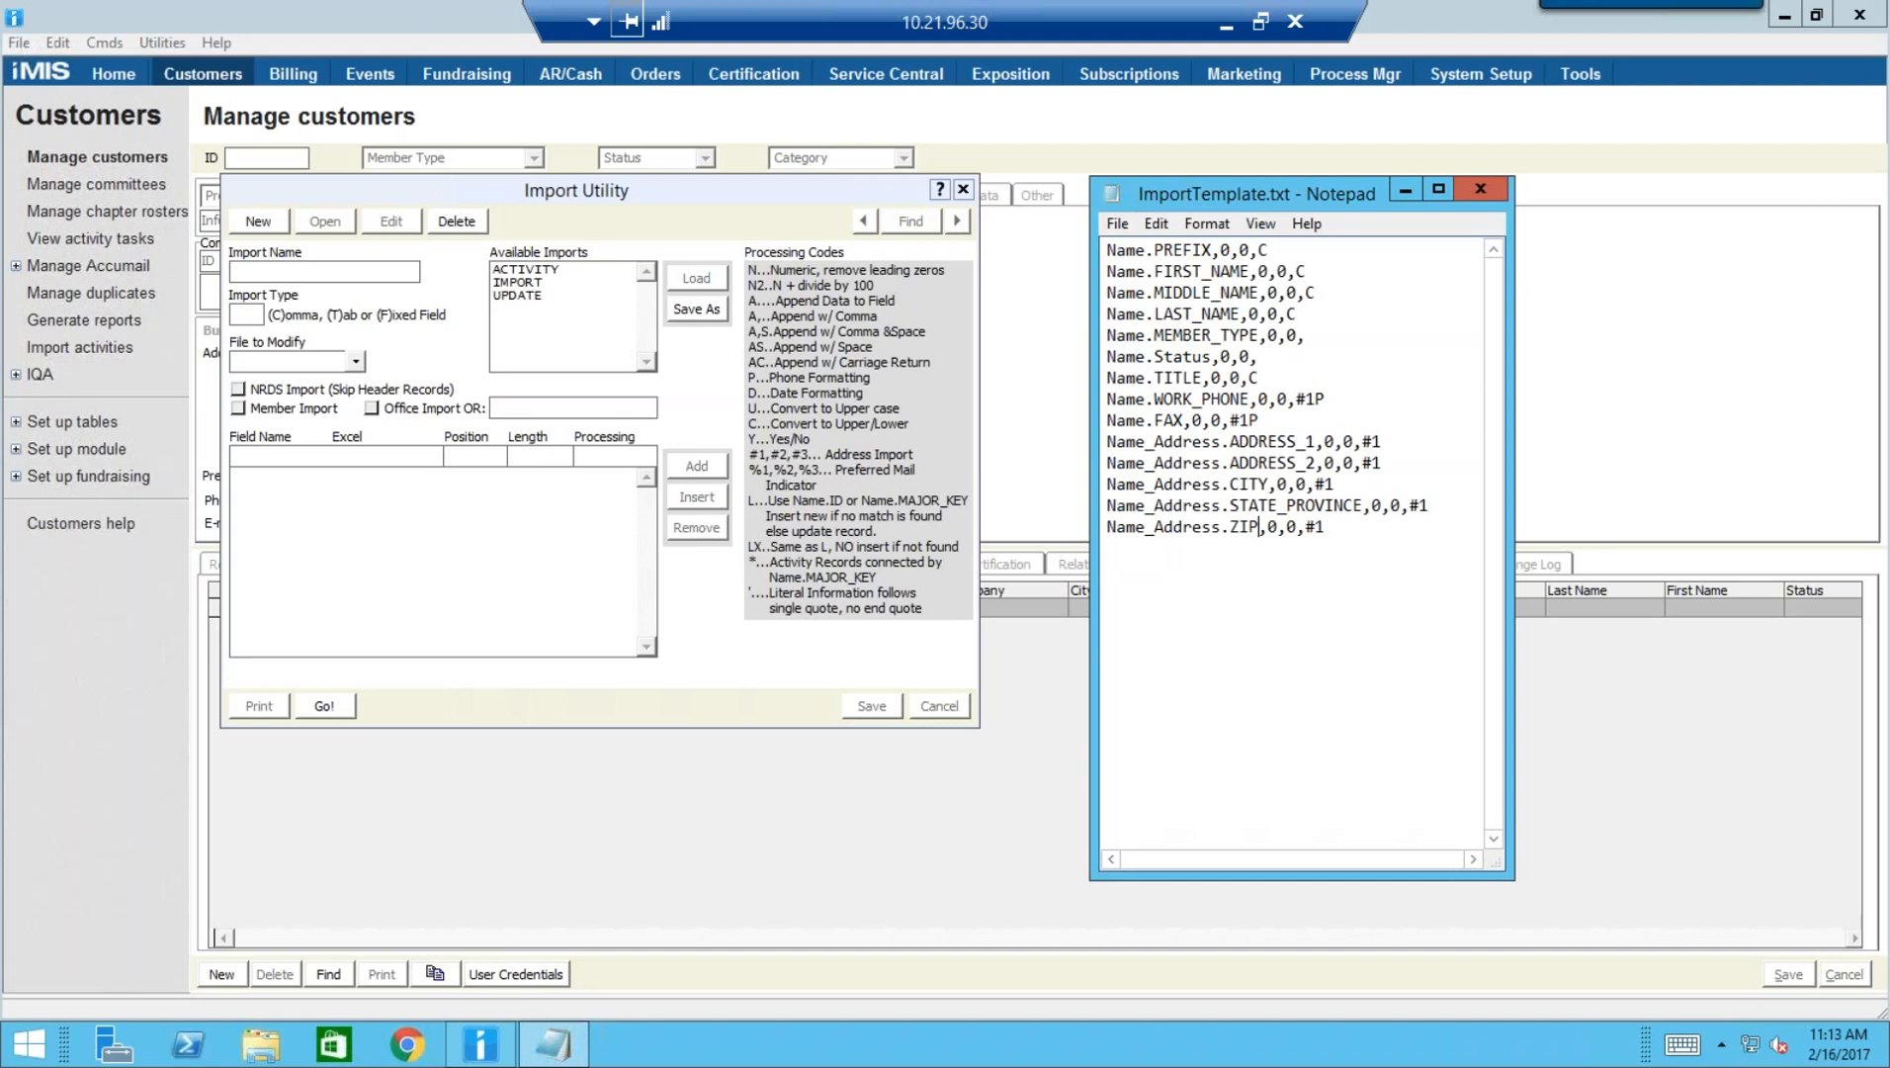
# Open ImportData.csv from the desktop and arrange ImportTemplate.txt so its fields can be compared with the data columns
pyautogui.click(1781, 18)
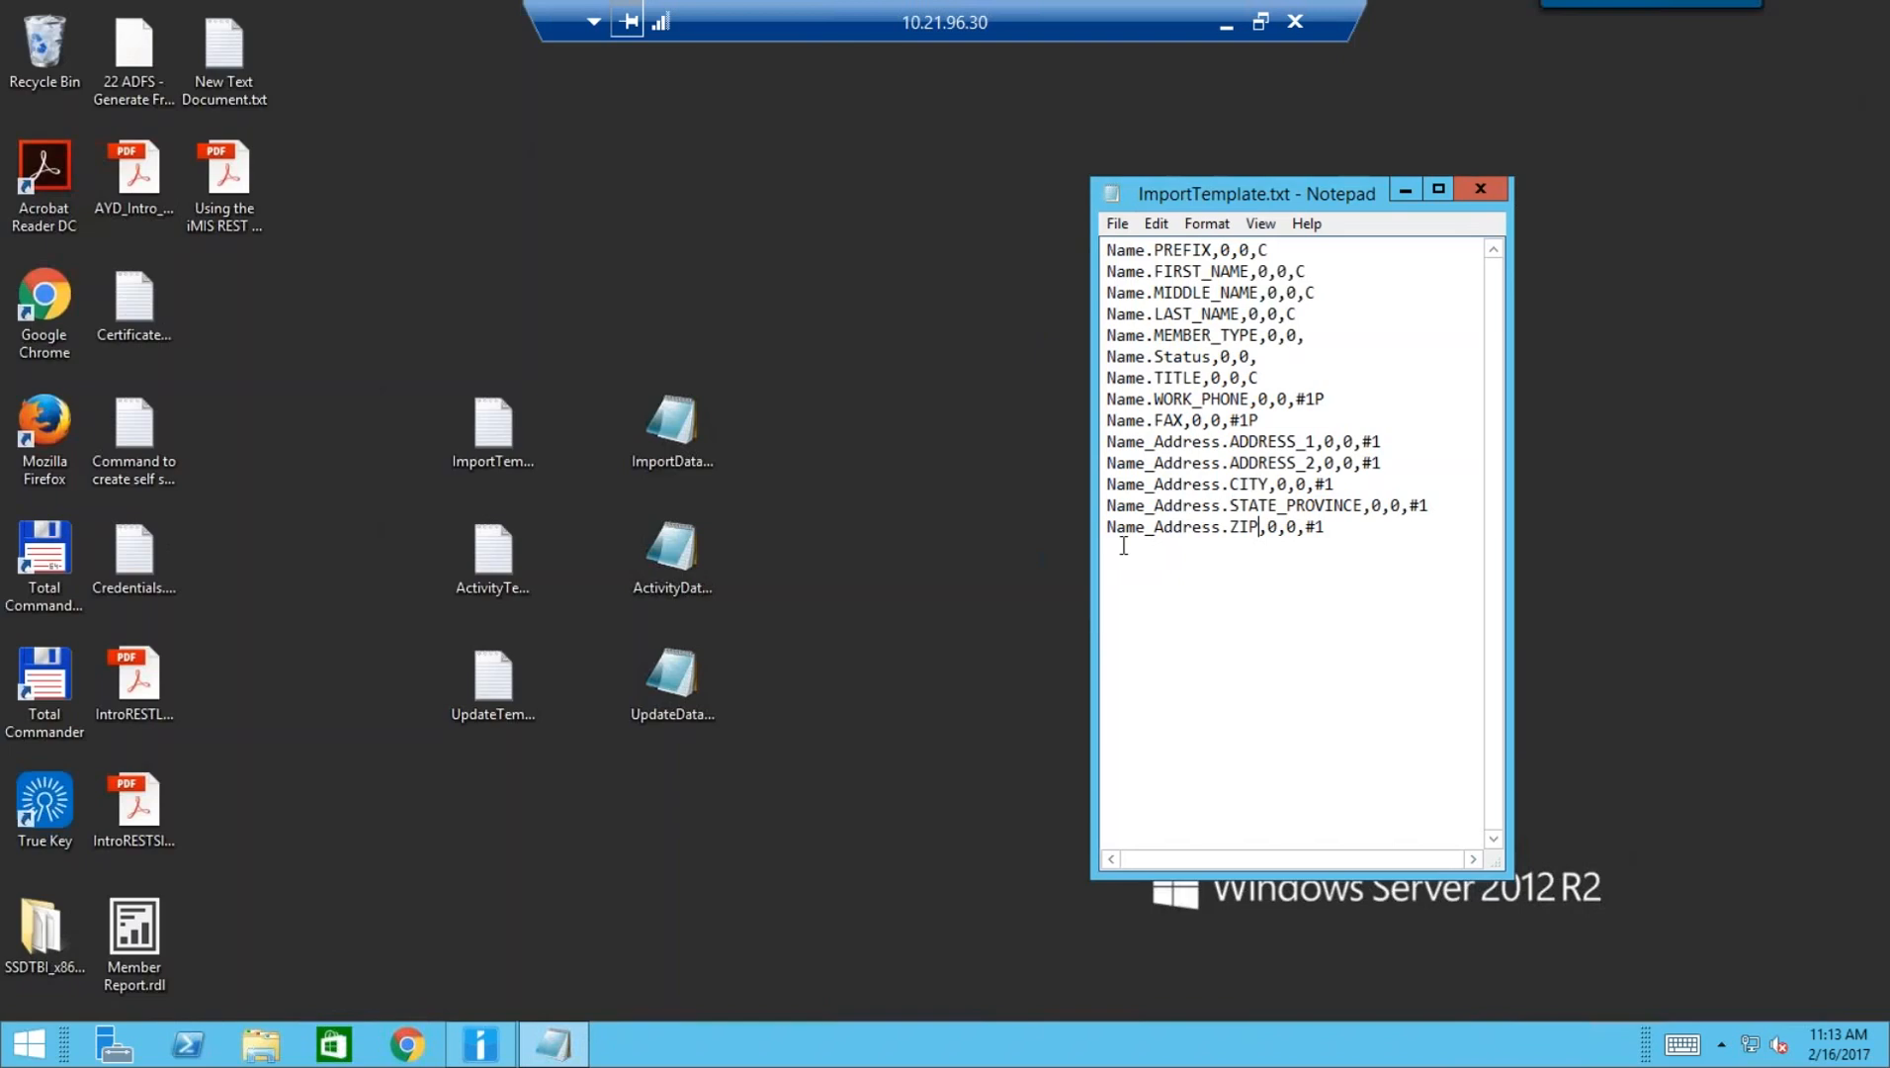
pyautogui.click(678, 428)
pyautogui.doubleClick(678, 428)
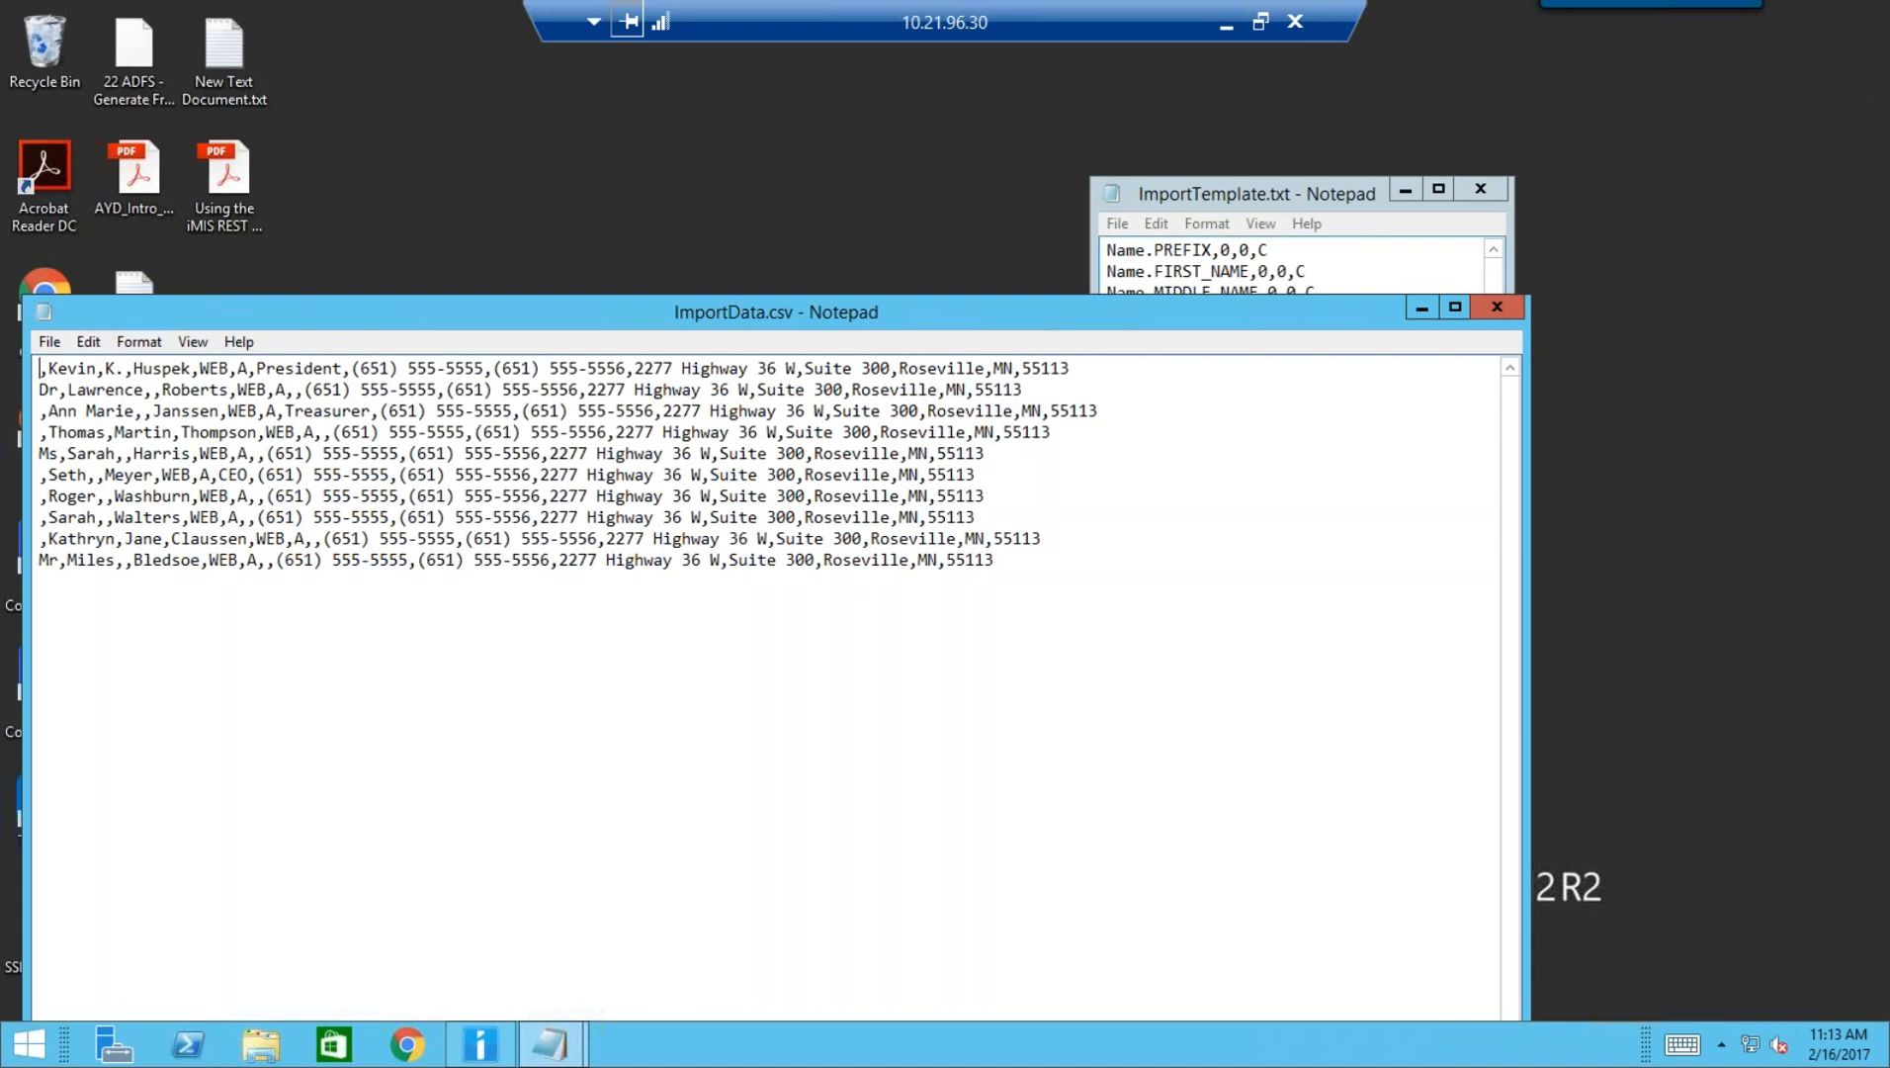
pyautogui.moveTo(1319, 201); pyautogui.dragTo(1538, 93)
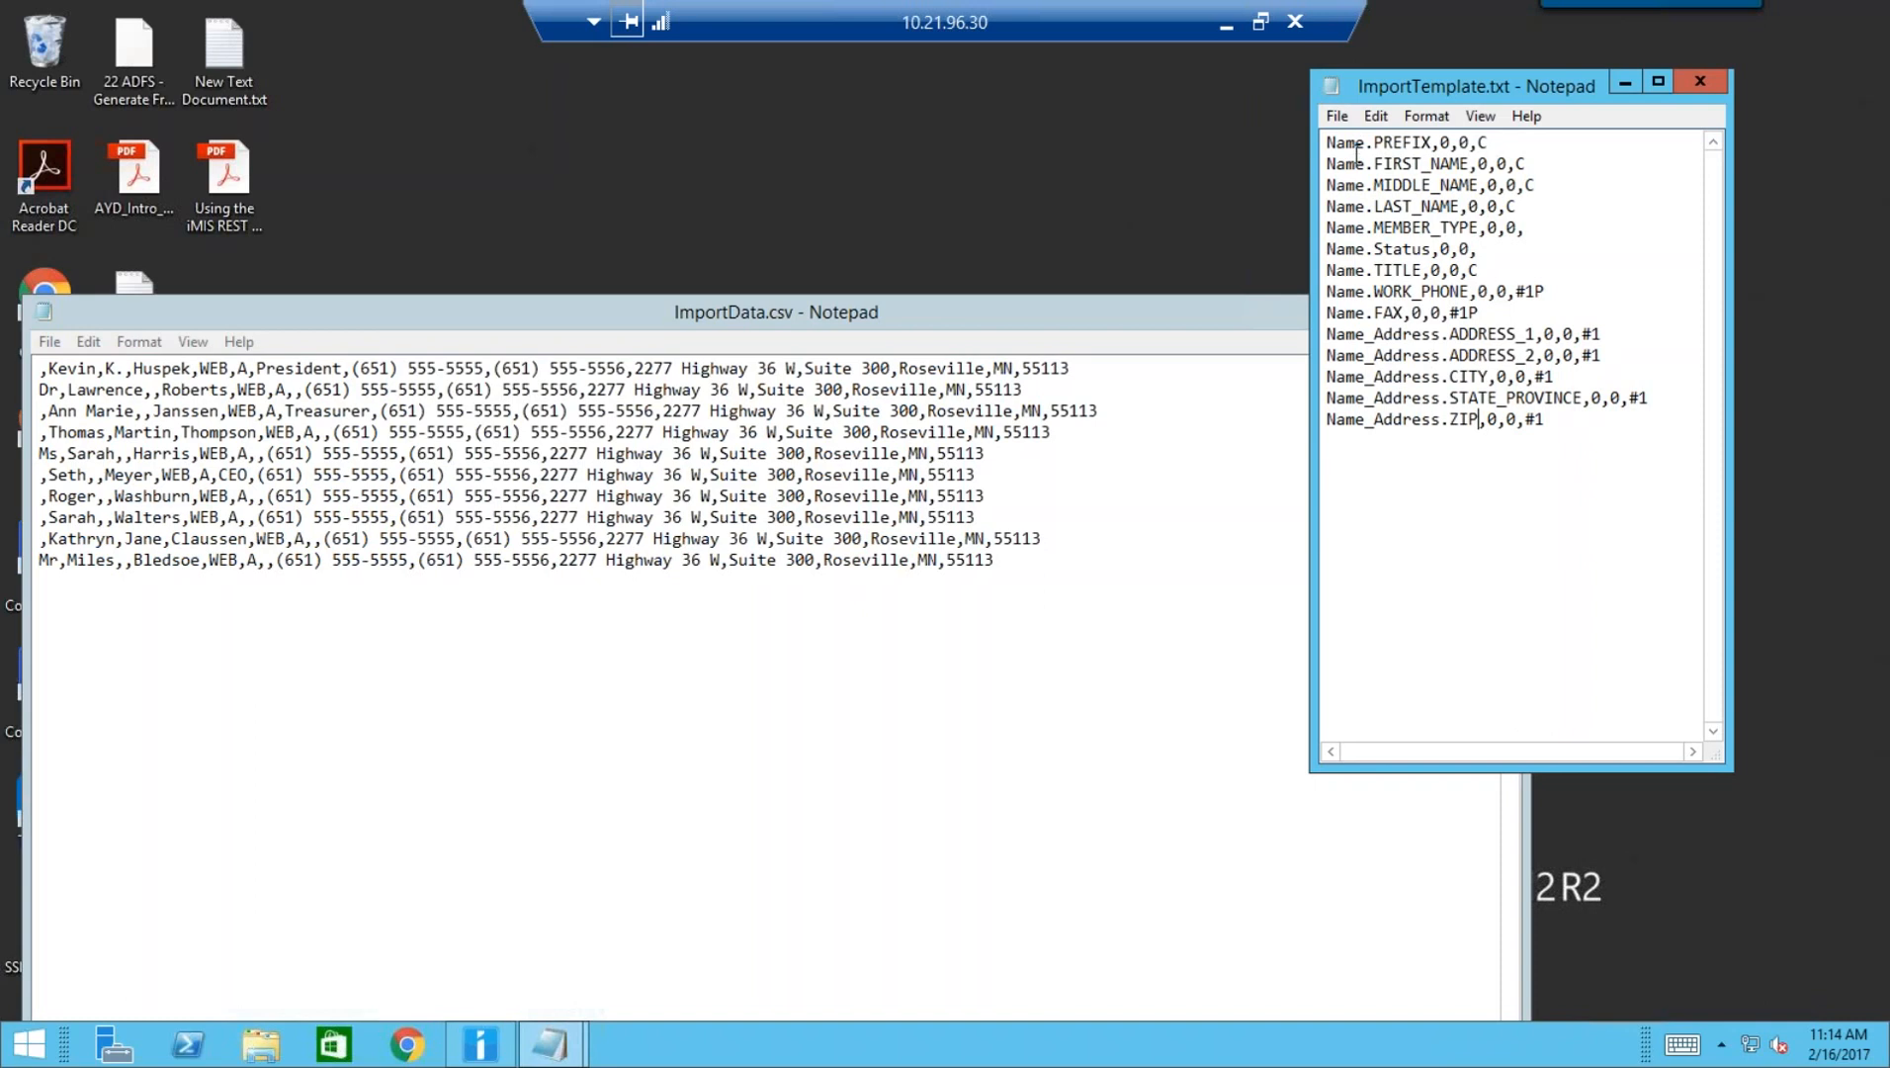
# Close the ImportTemplate.txt and ImportData.csv files and switch back to the Import Utility in iMIS
pyautogui.click(1345, 397)
pyautogui.click(1686, 83)
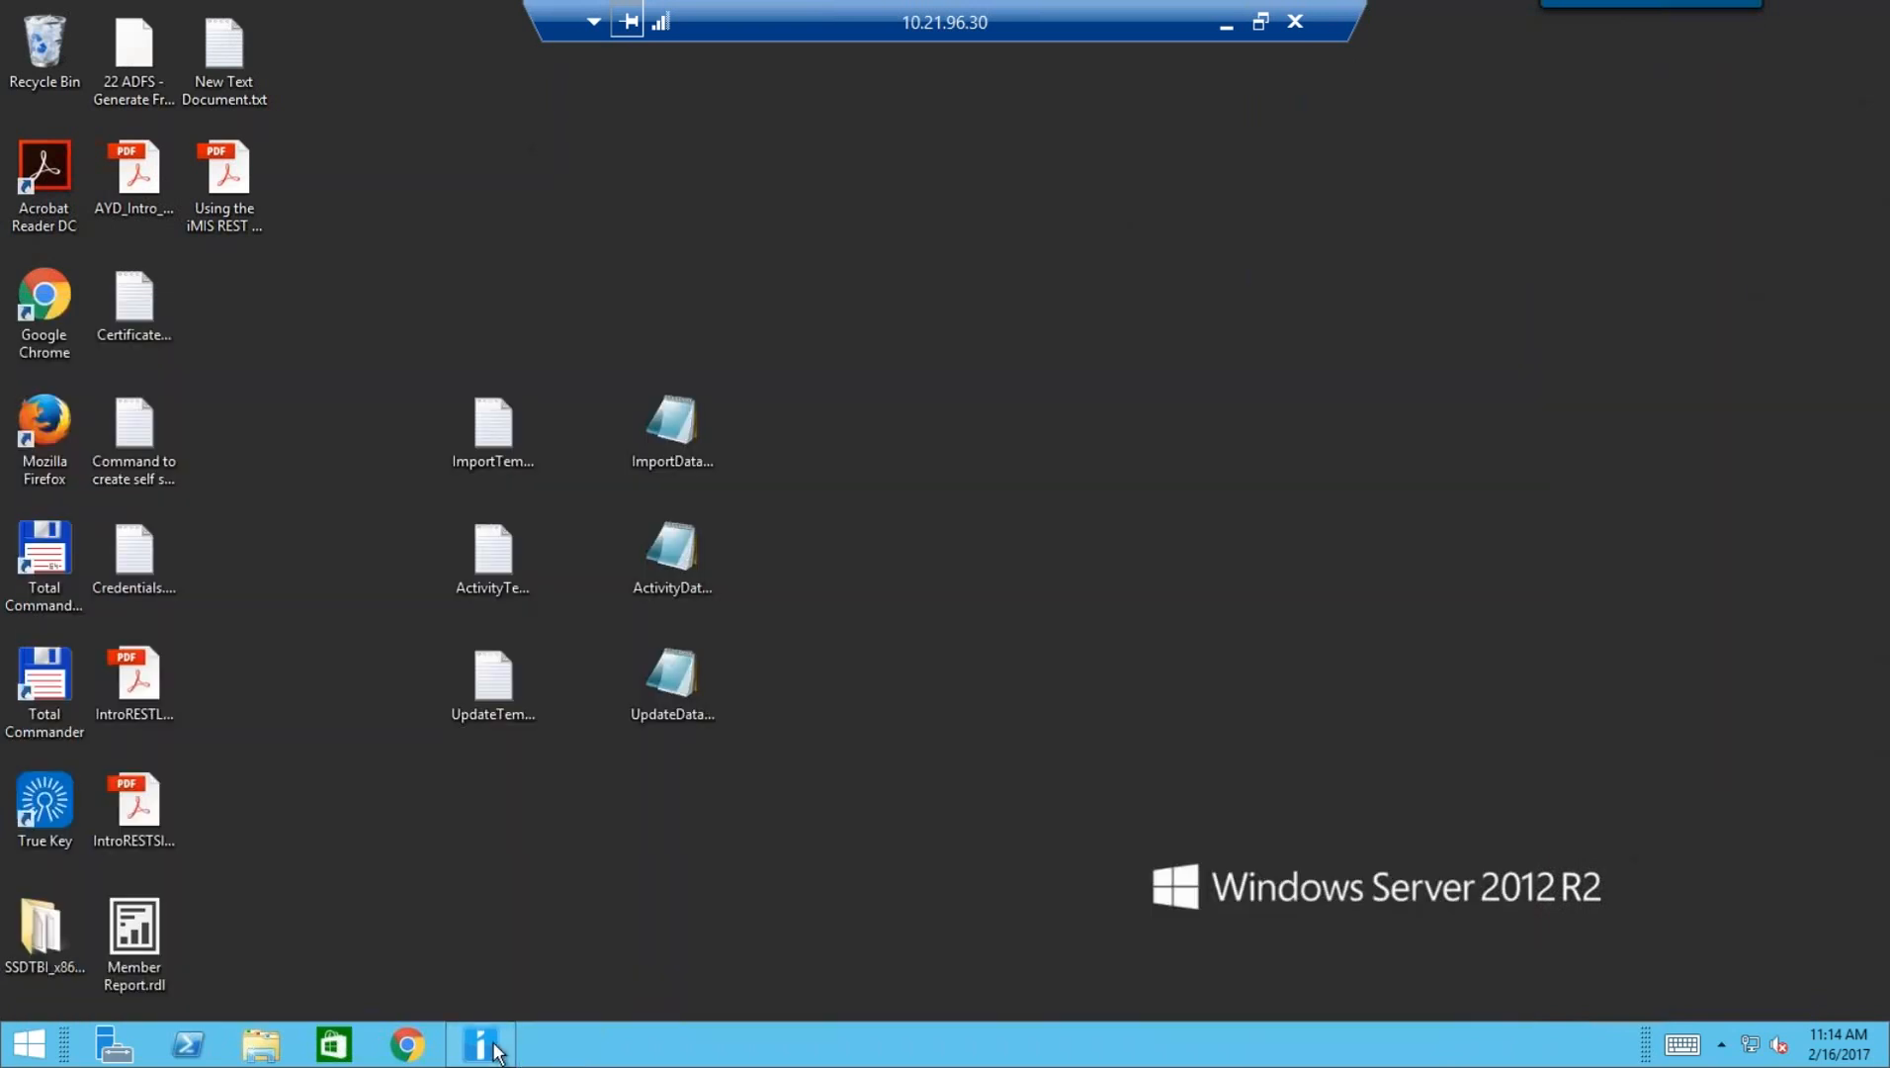
pyautogui.click(490, 1048)
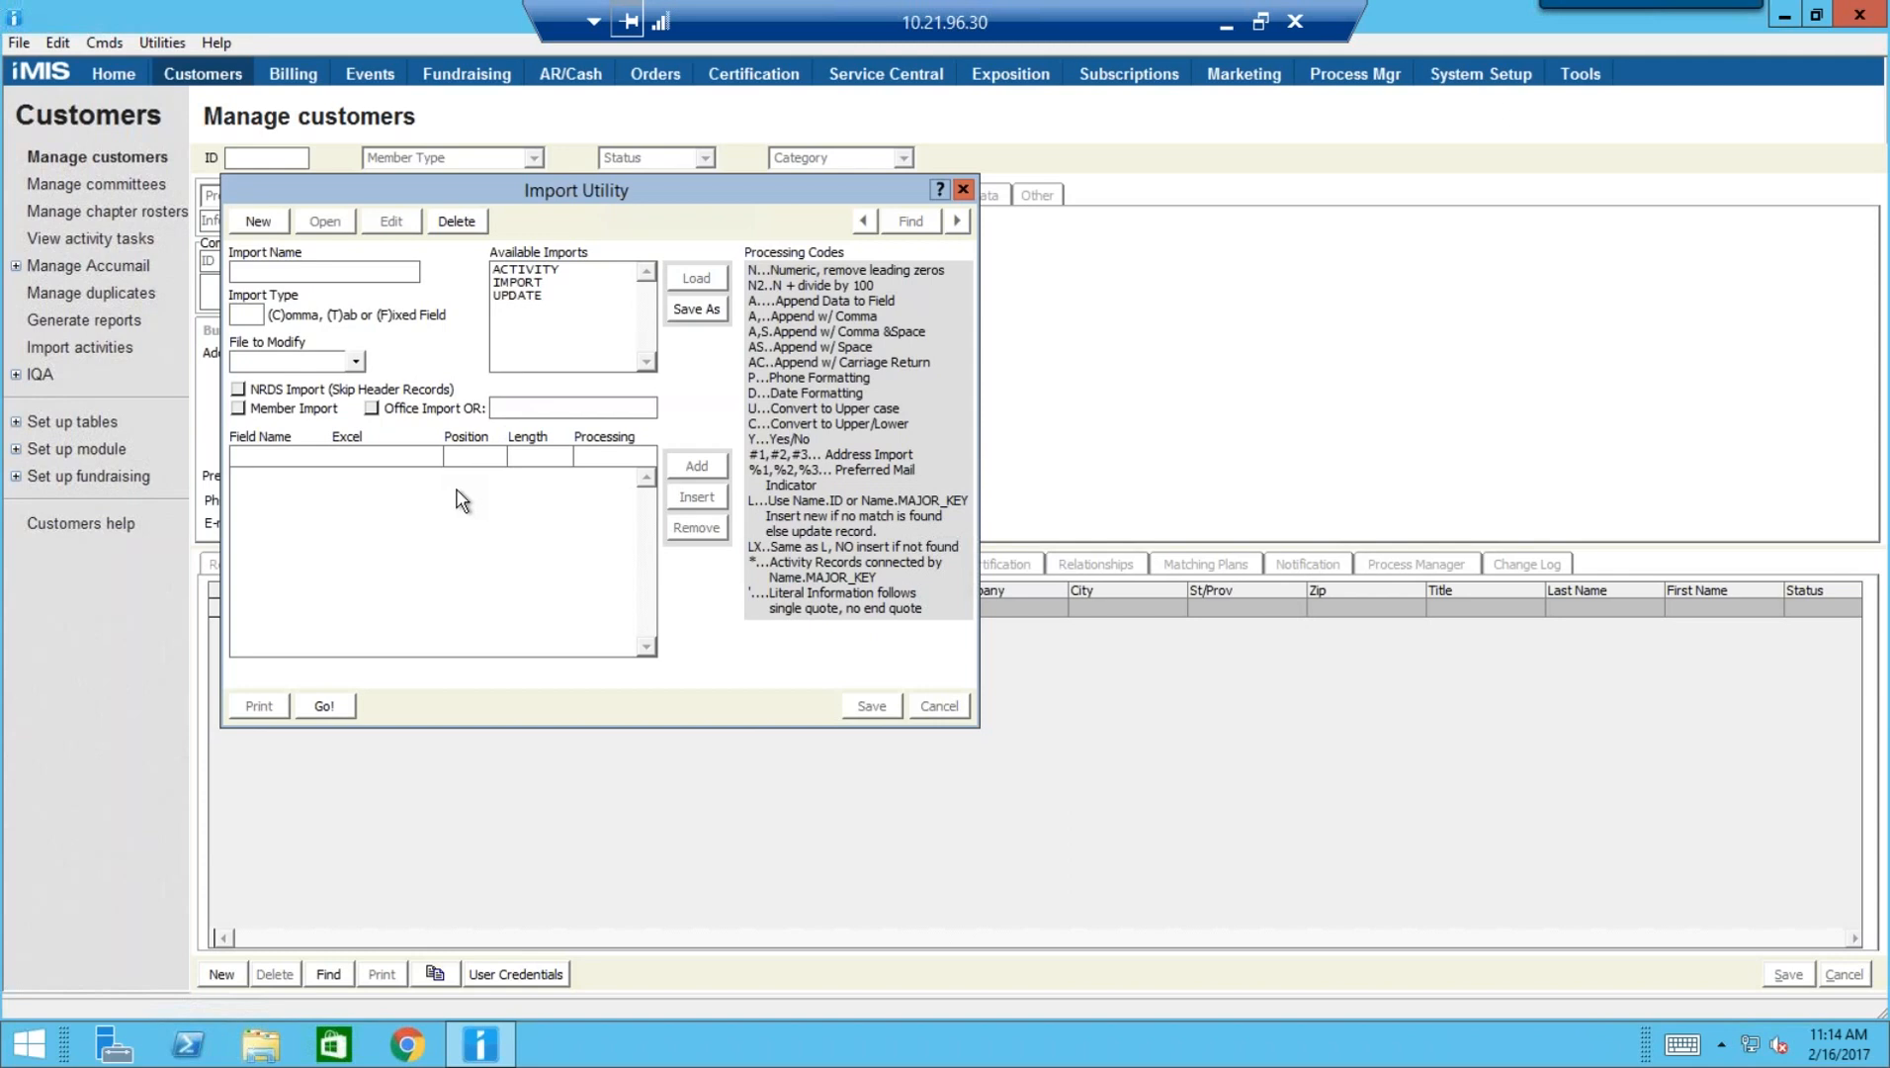
# Create a new import named IMPORTTEMPLATE with import type C and Name as the file to modify
pyautogui.click(258, 223)
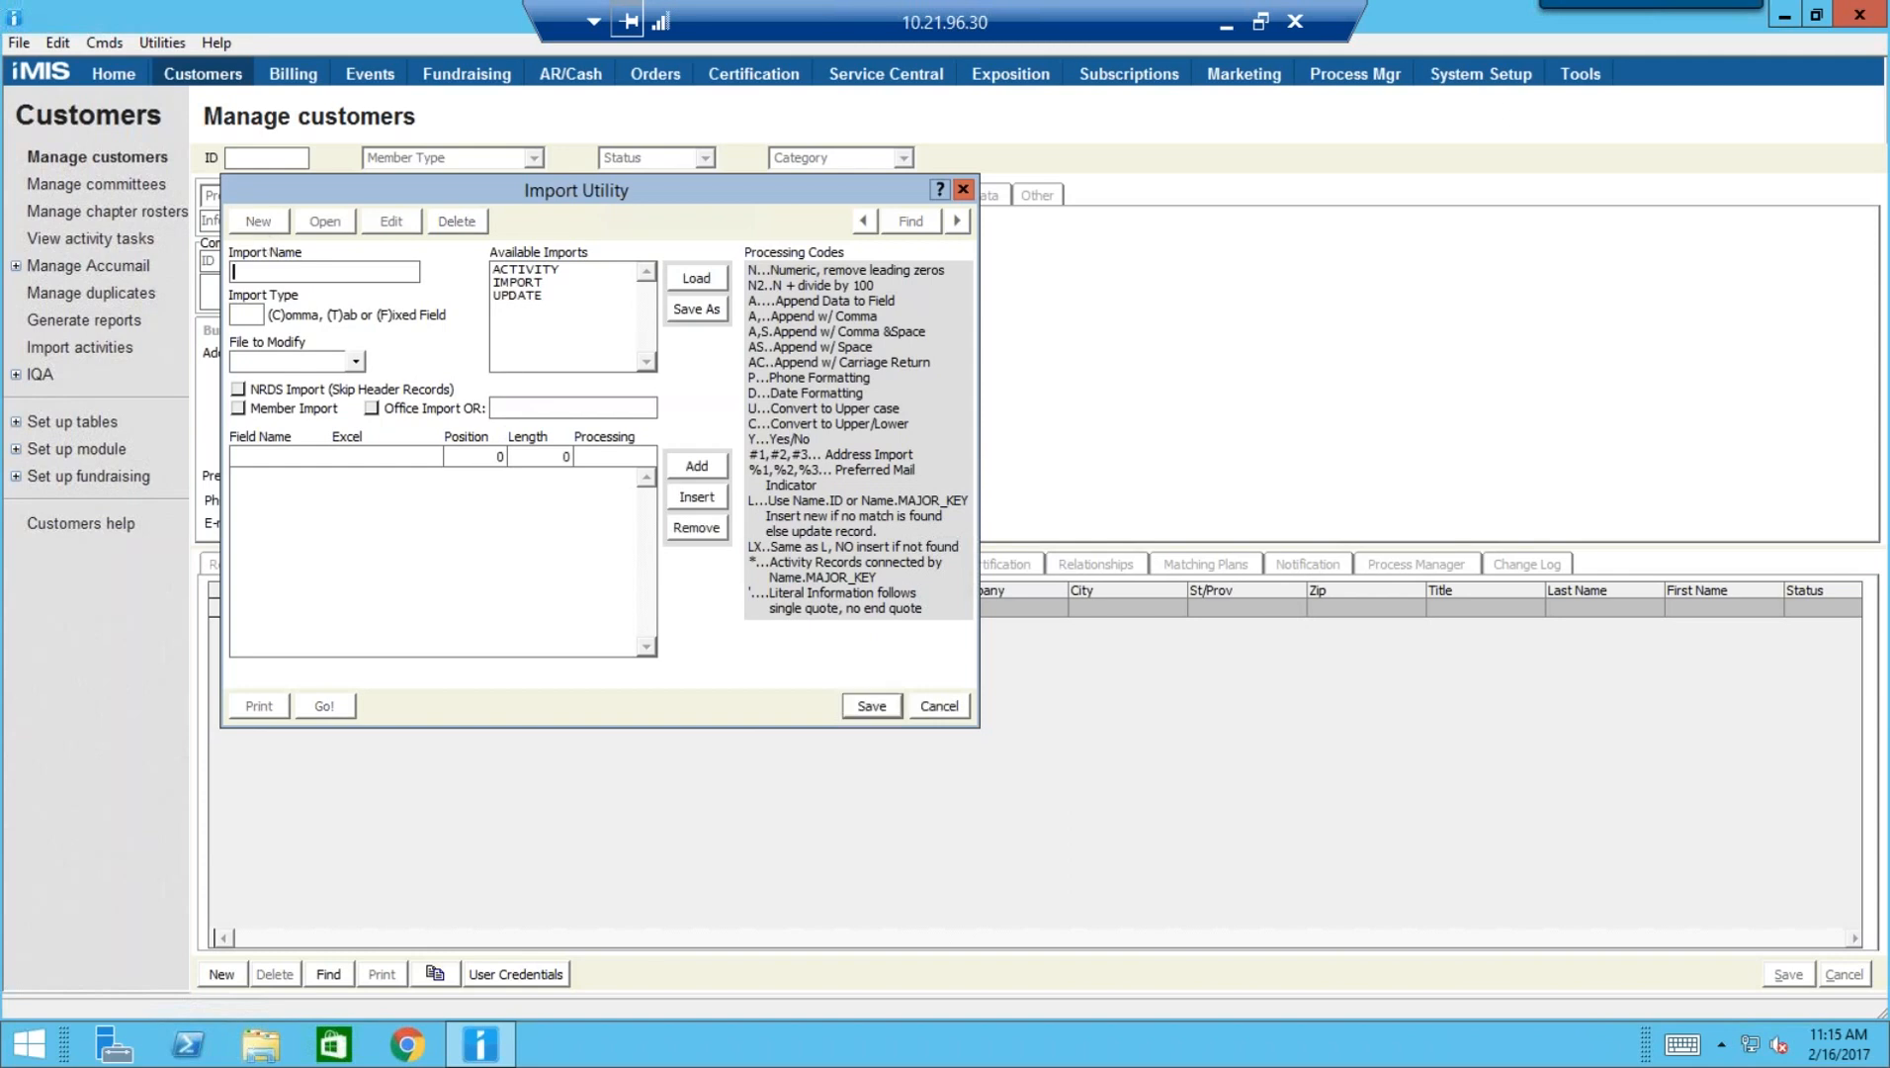
pyautogui.write('IMPORTTEMPLATE')
pyautogui.press('Tab')
pyautogui.write('C')
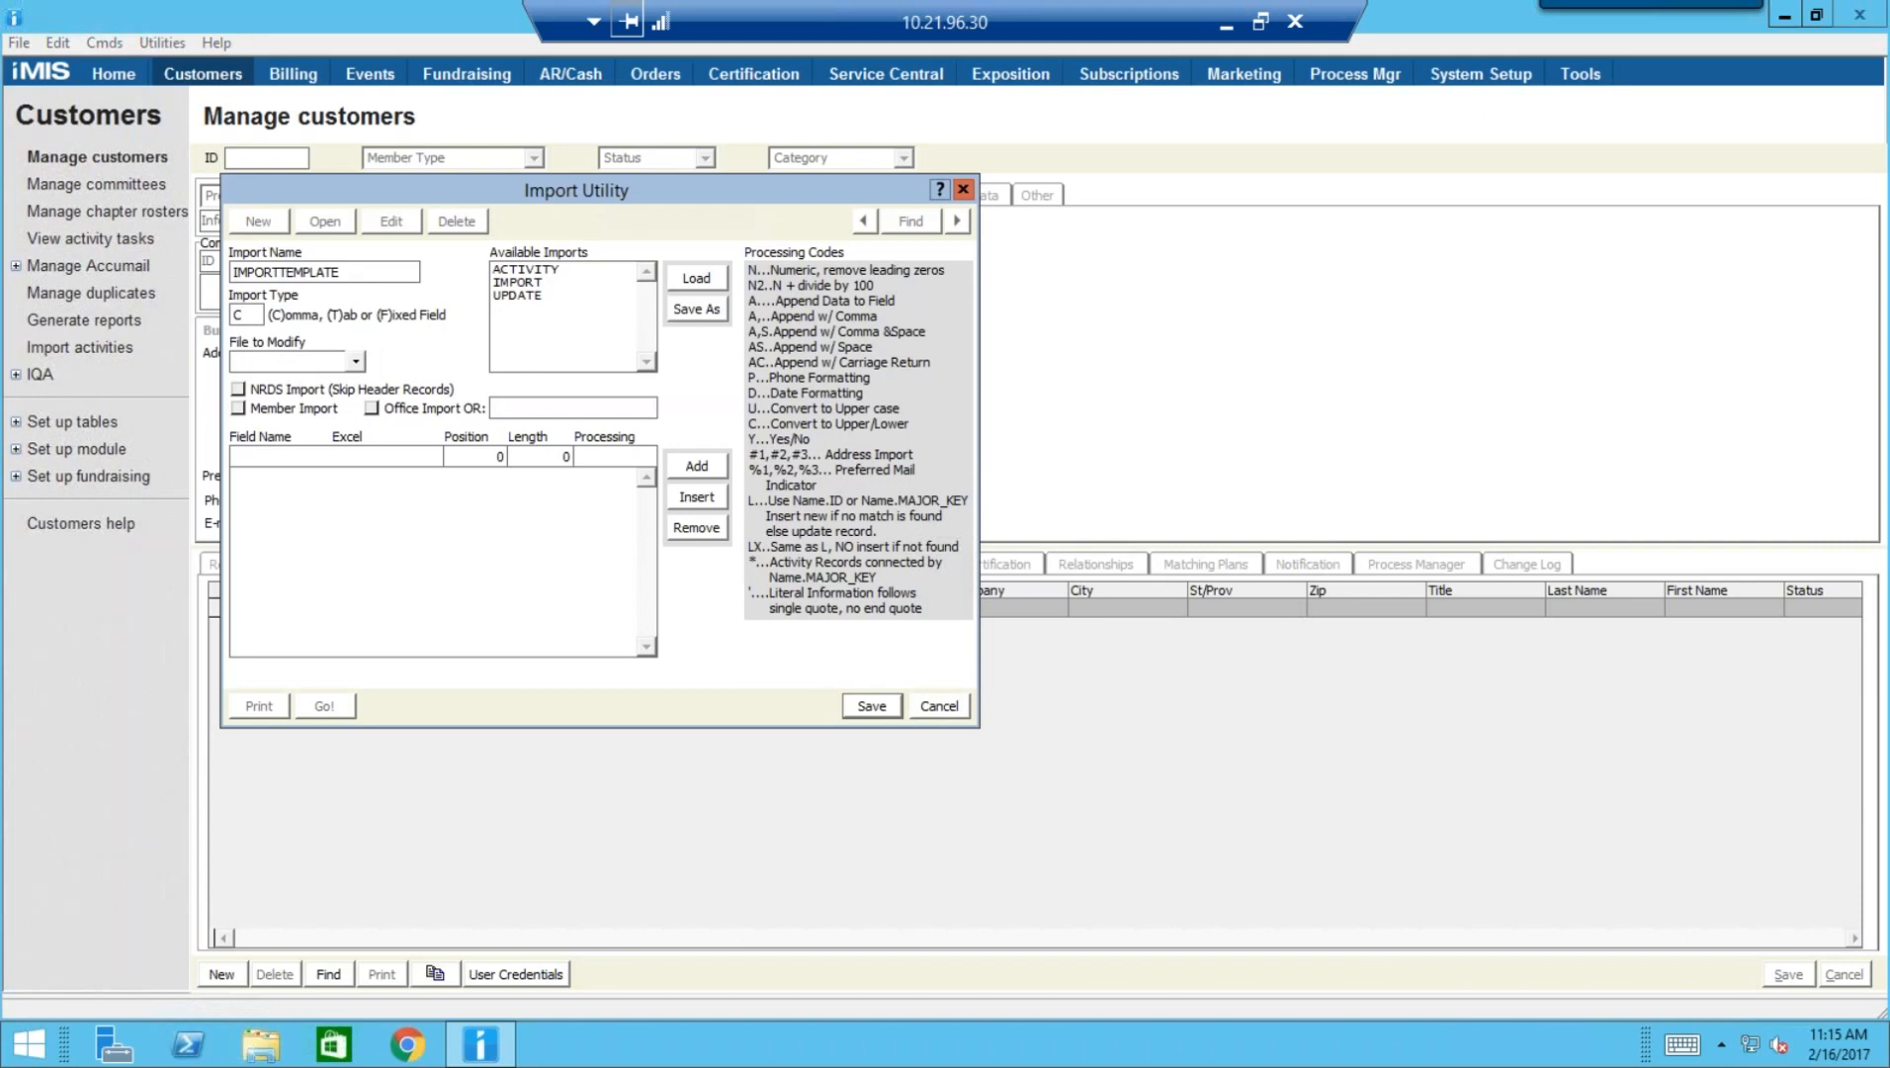
pyautogui.click(356, 362)
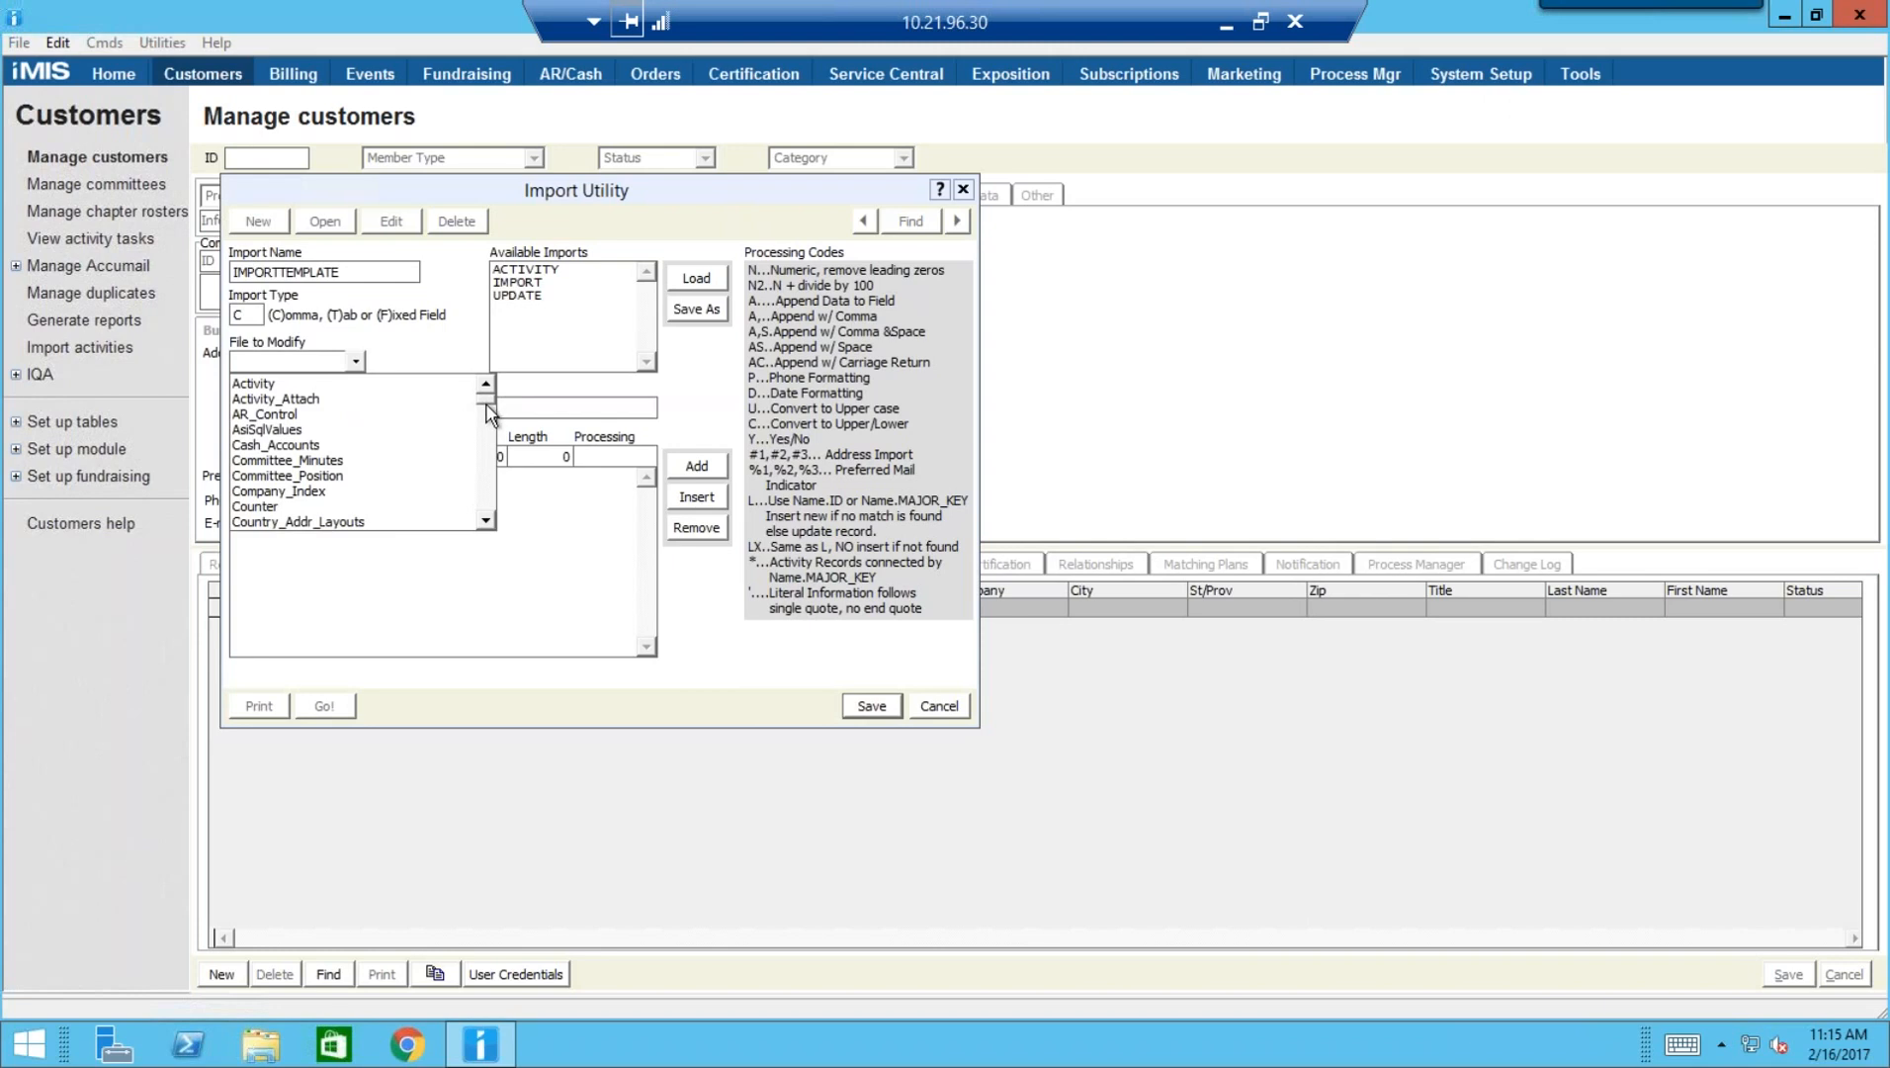
pyautogui.moveTo(485, 400); pyautogui.dragTo(486, 423)
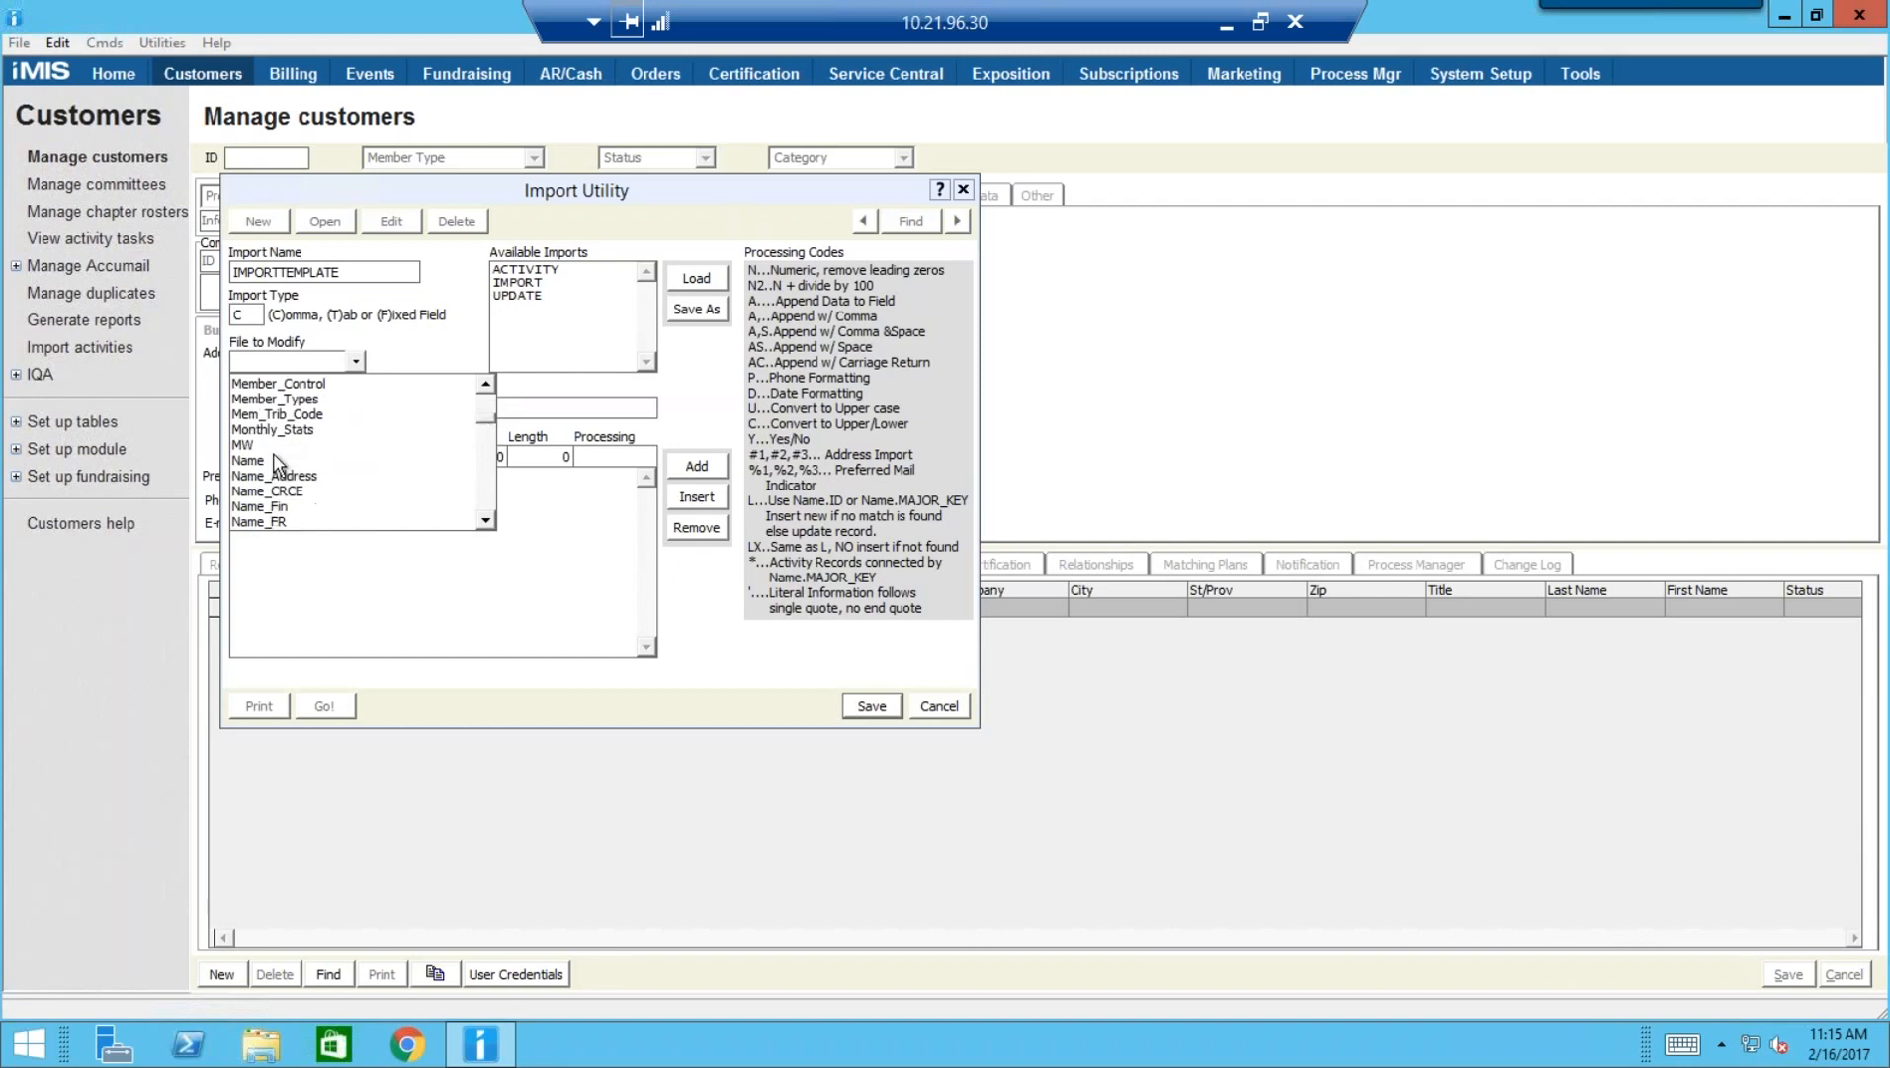
pyautogui.click(261, 460)
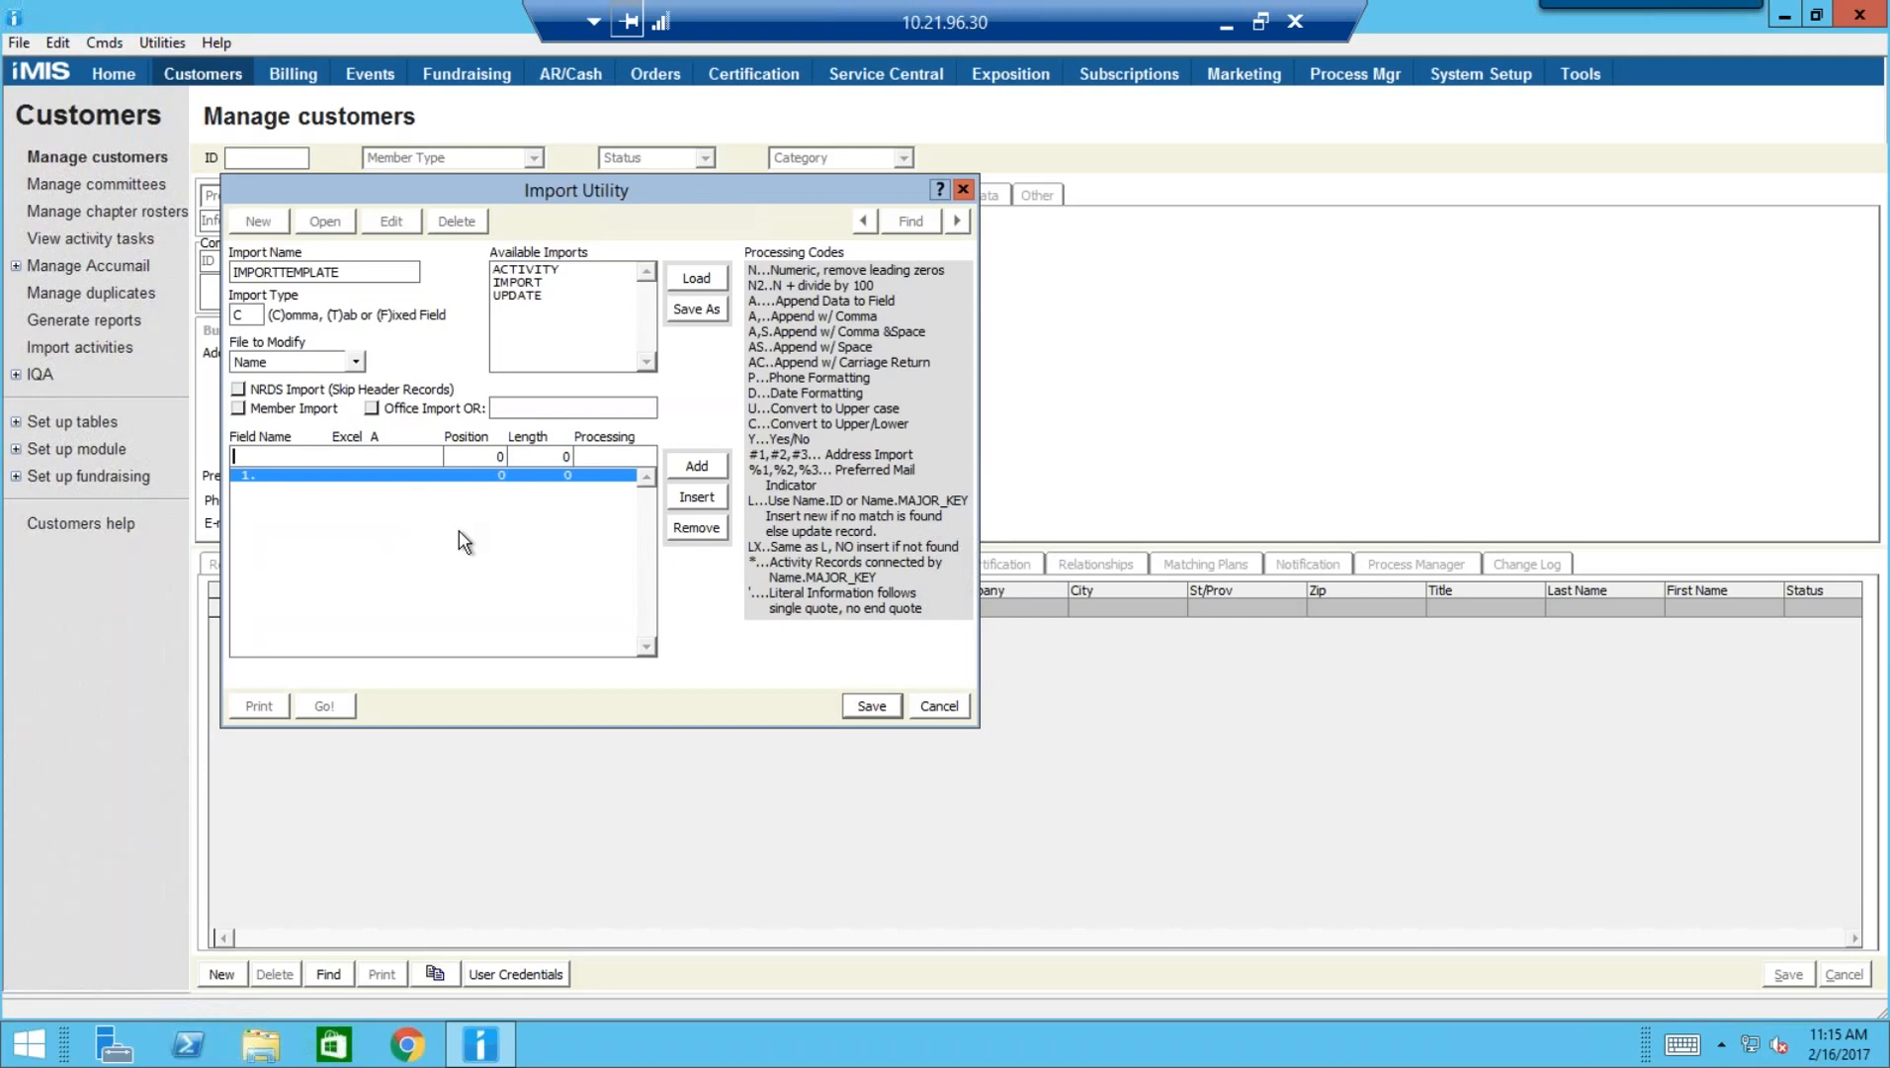
# Load the import's field definitions from ImportTemplate.txt on the desktop
pyautogui.click(696, 279)
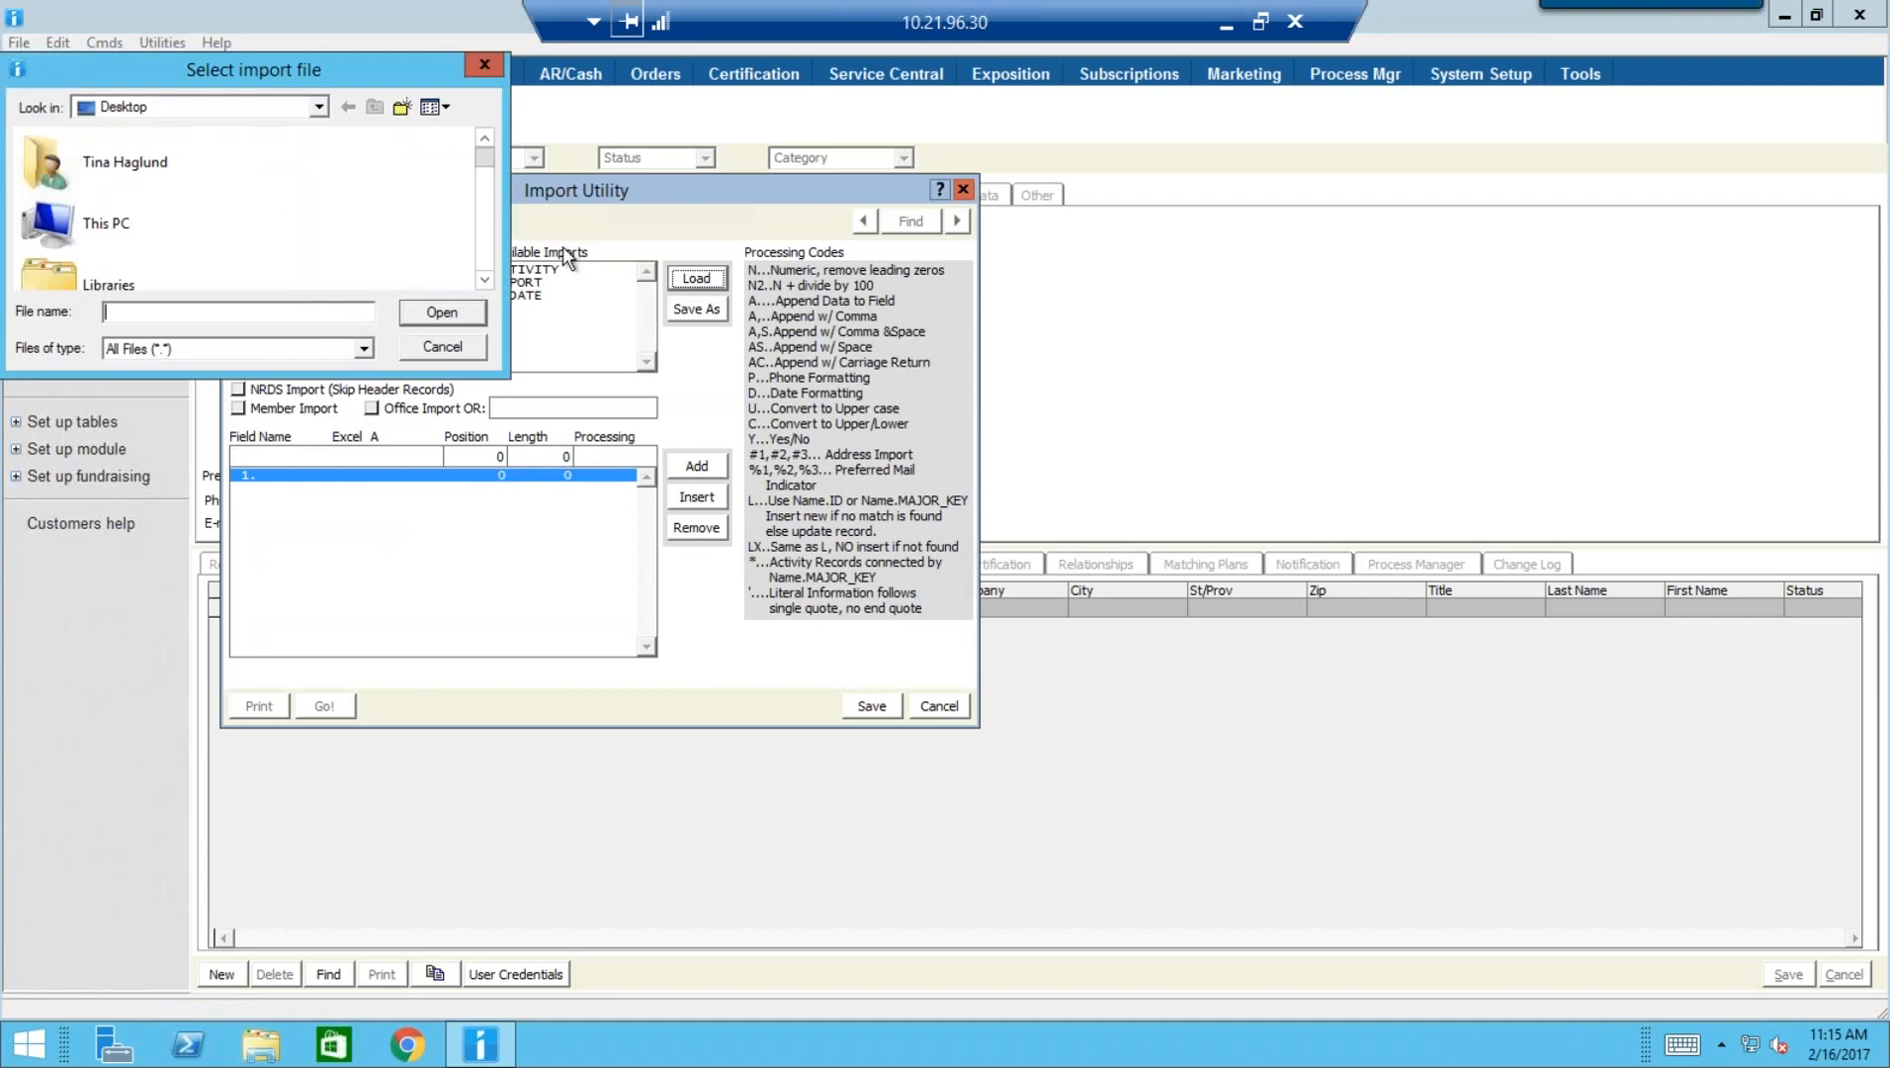
pyautogui.click(484, 281)
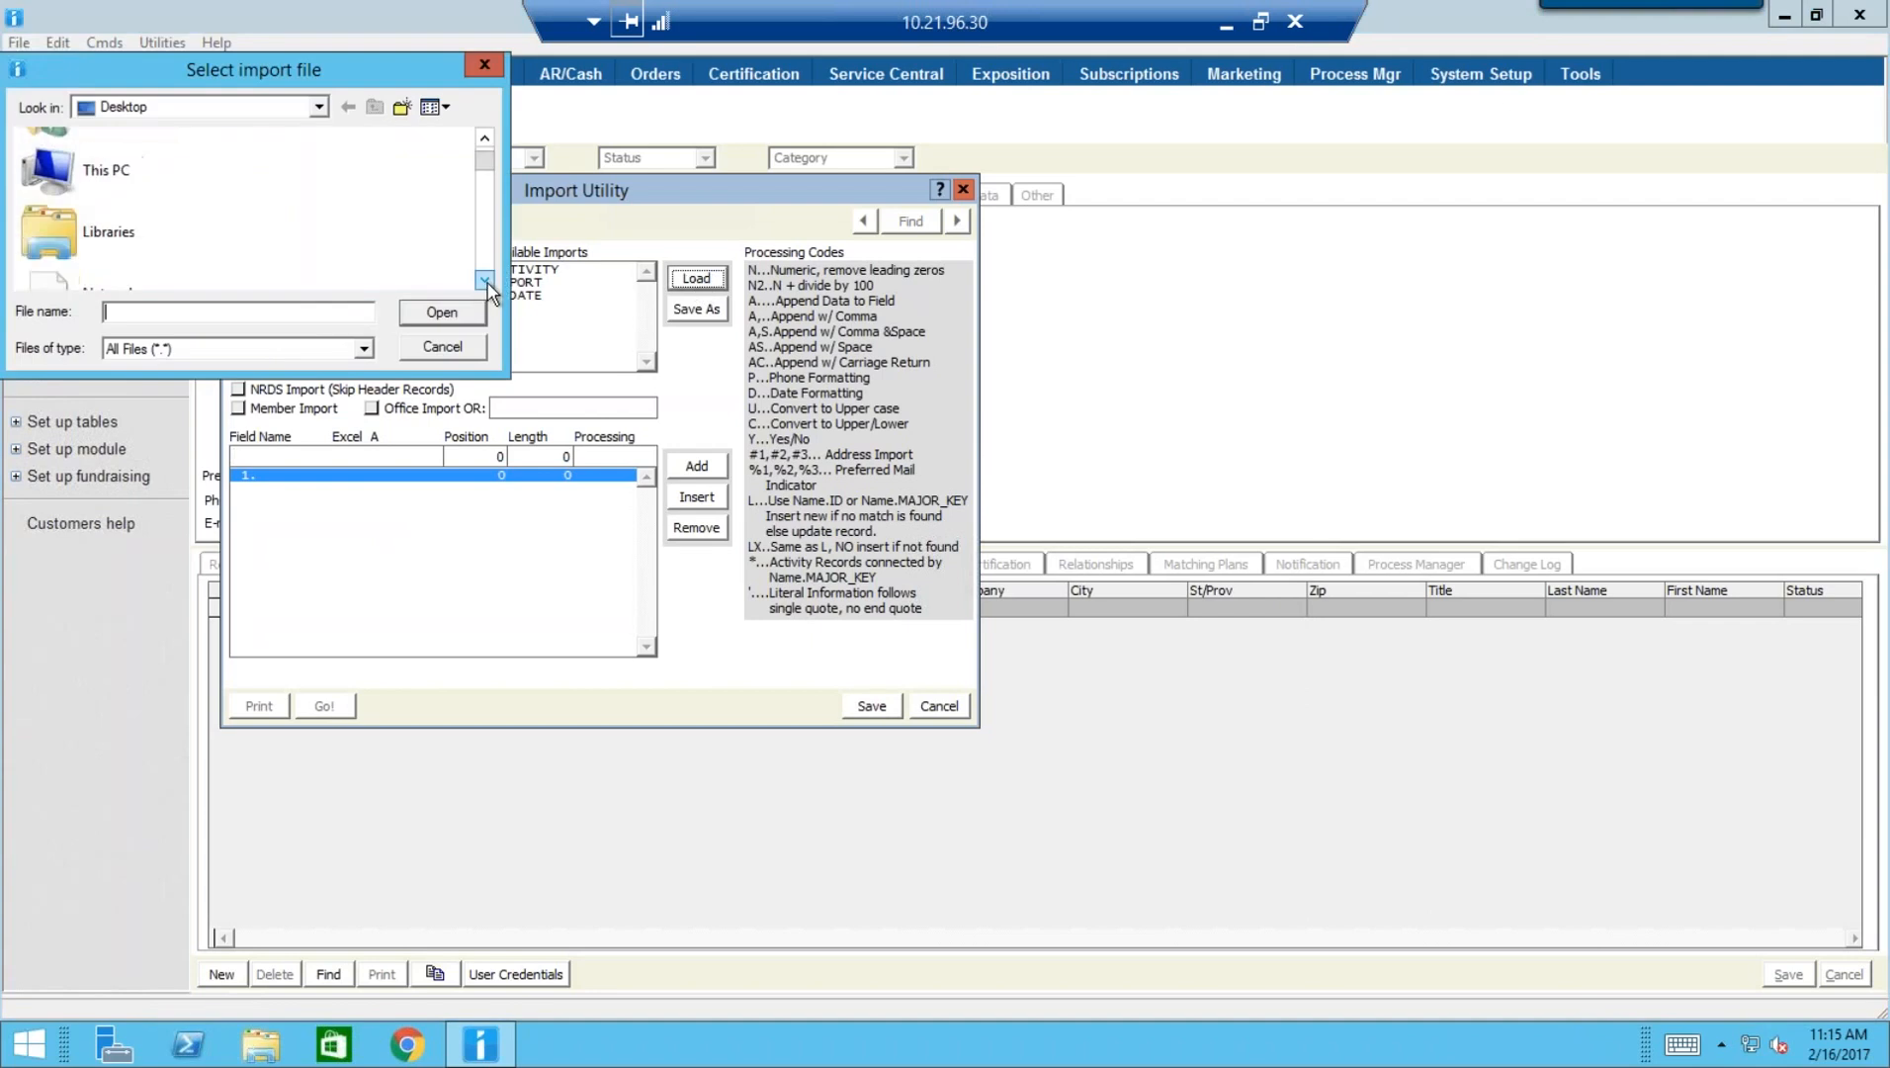
pyautogui.click(484, 281)
pyautogui.click(485, 280)
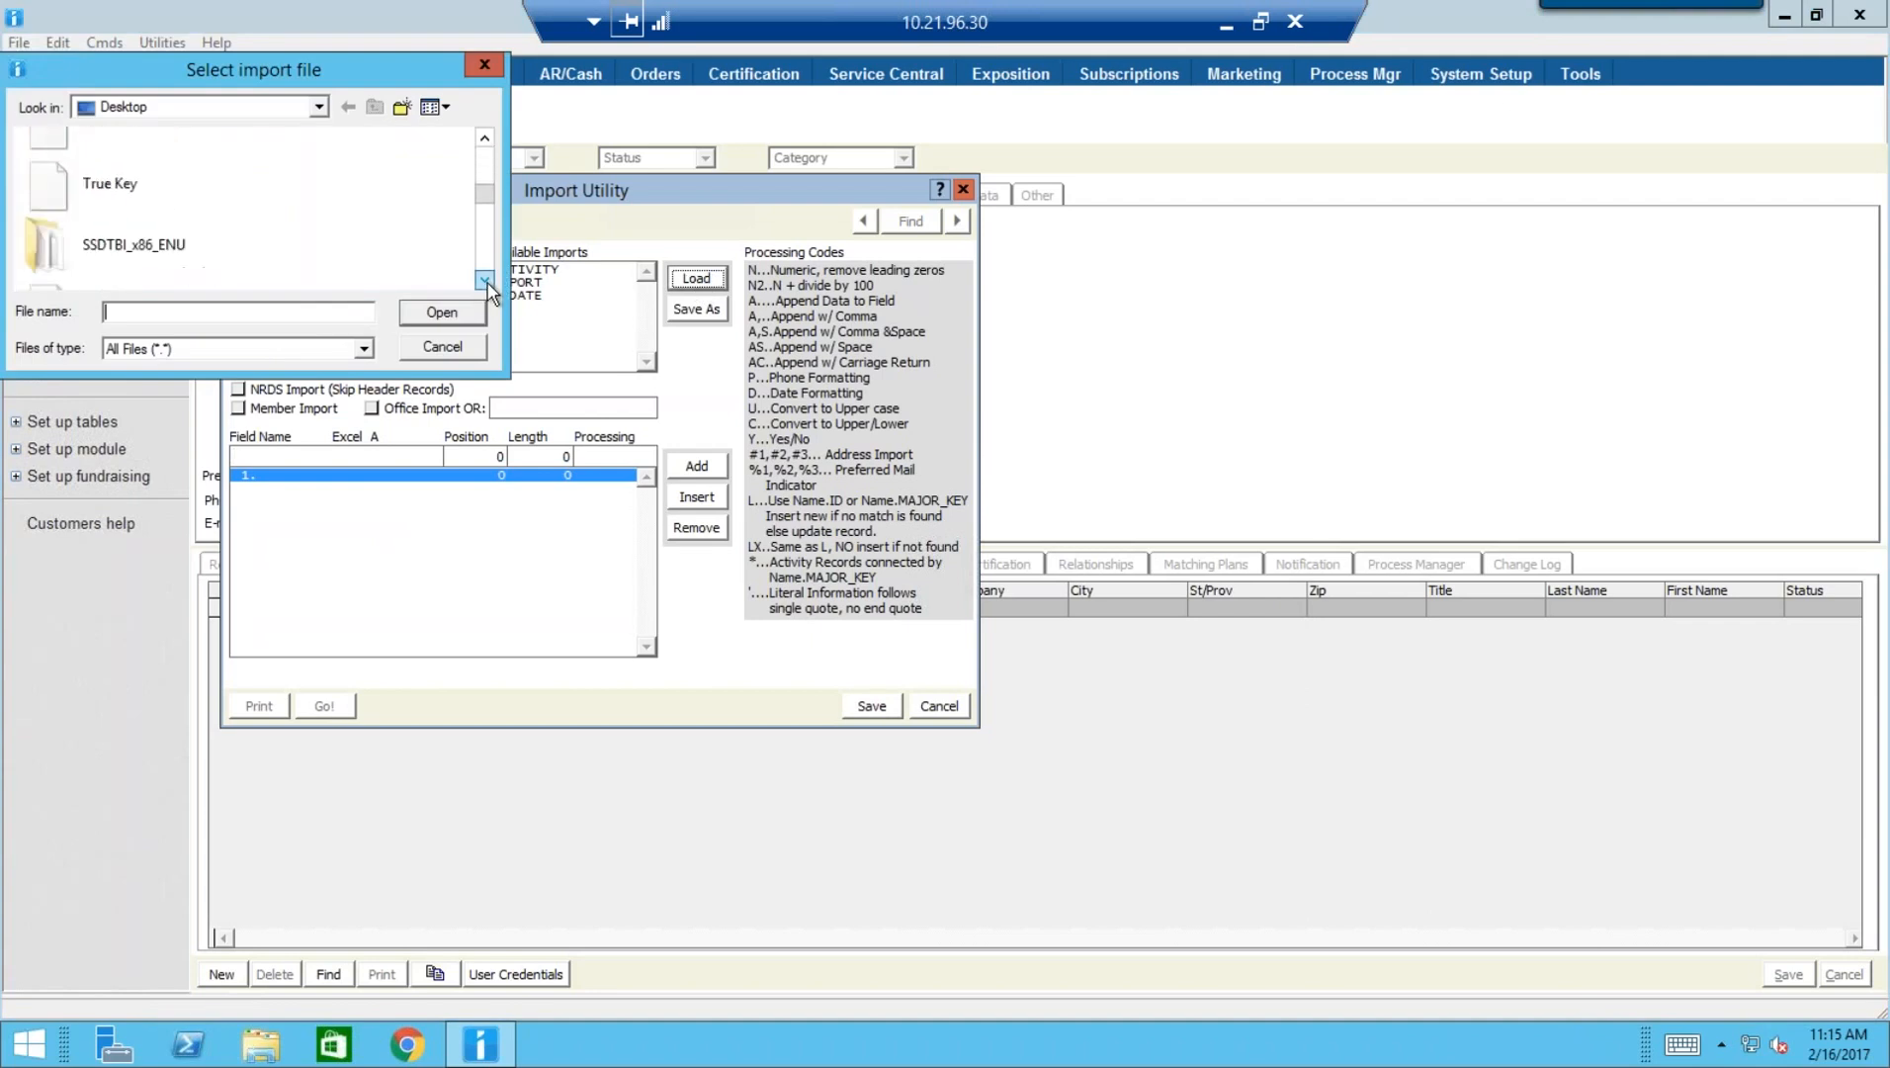
pyautogui.click(484, 281)
pyautogui.click(484, 281)
pyautogui.click(485, 281)
pyautogui.click(484, 281)
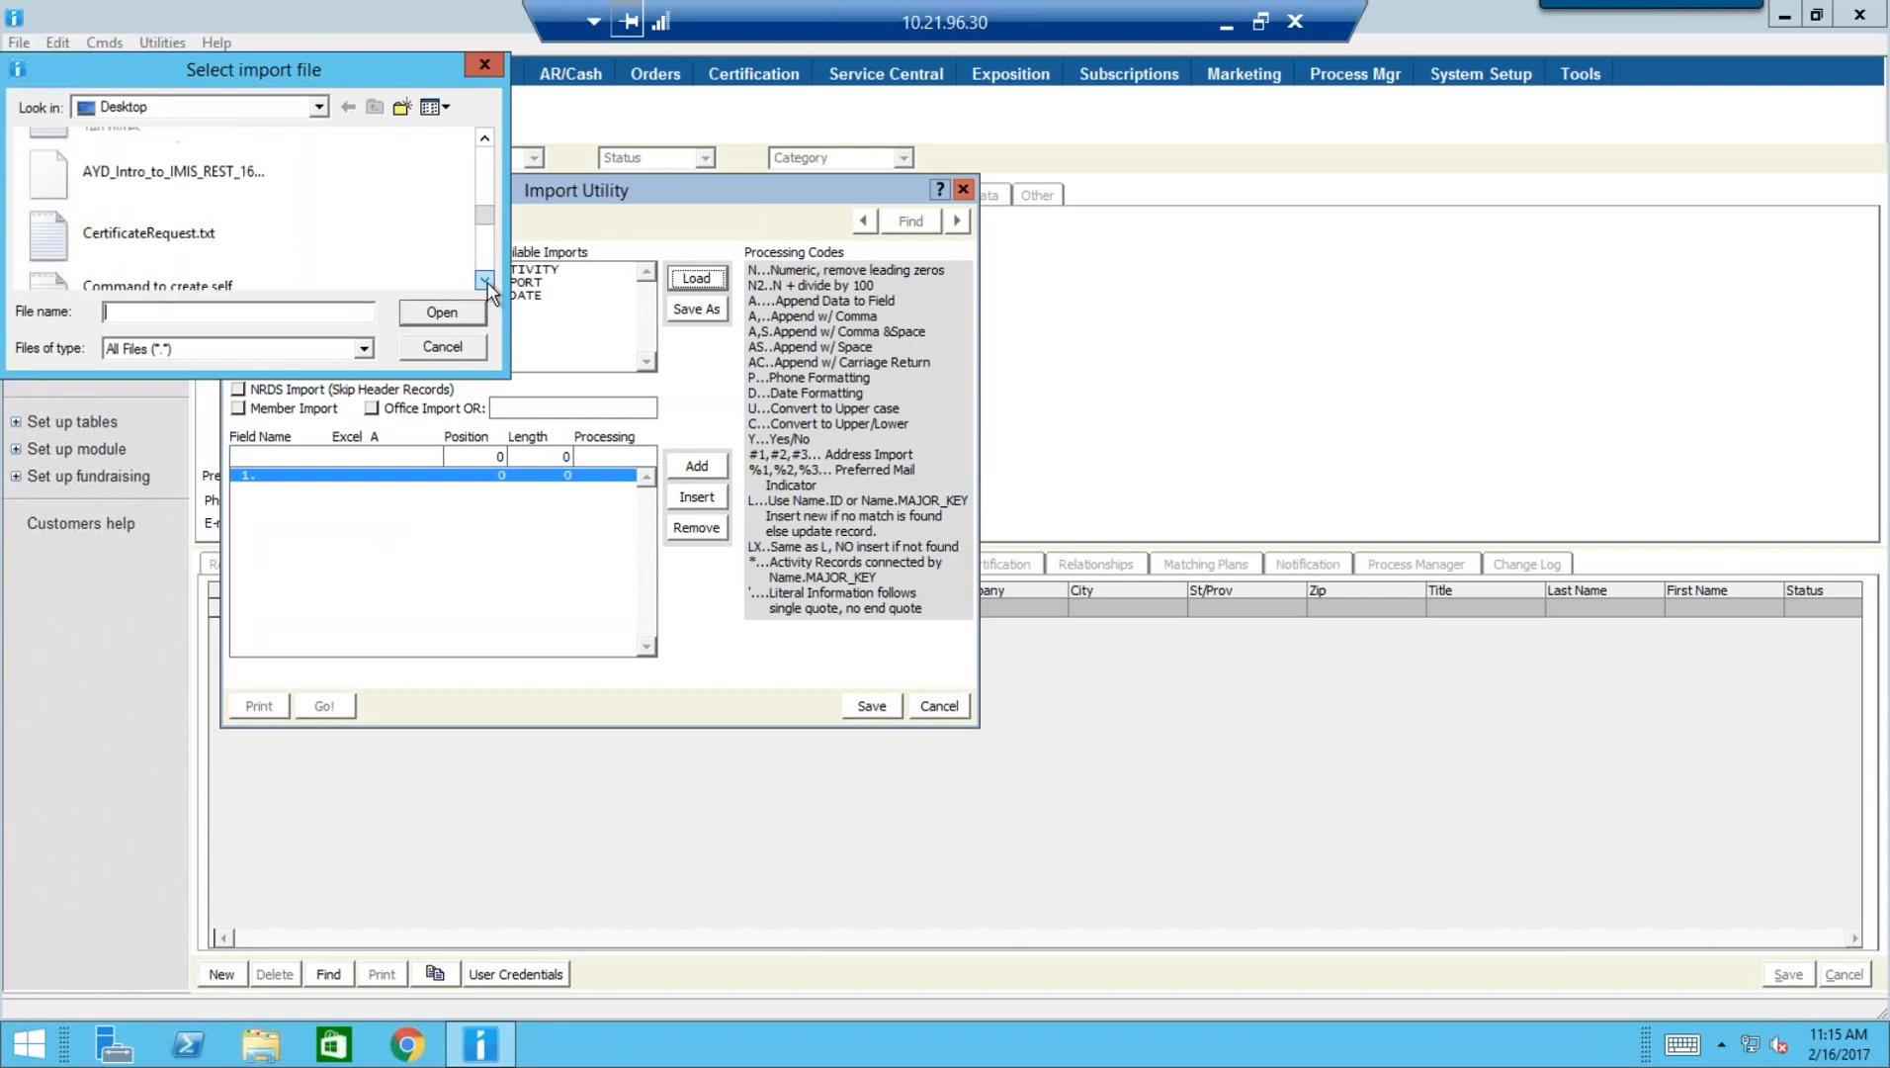
pyautogui.click(485, 281)
pyautogui.click(484, 281)
pyautogui.click(484, 281)
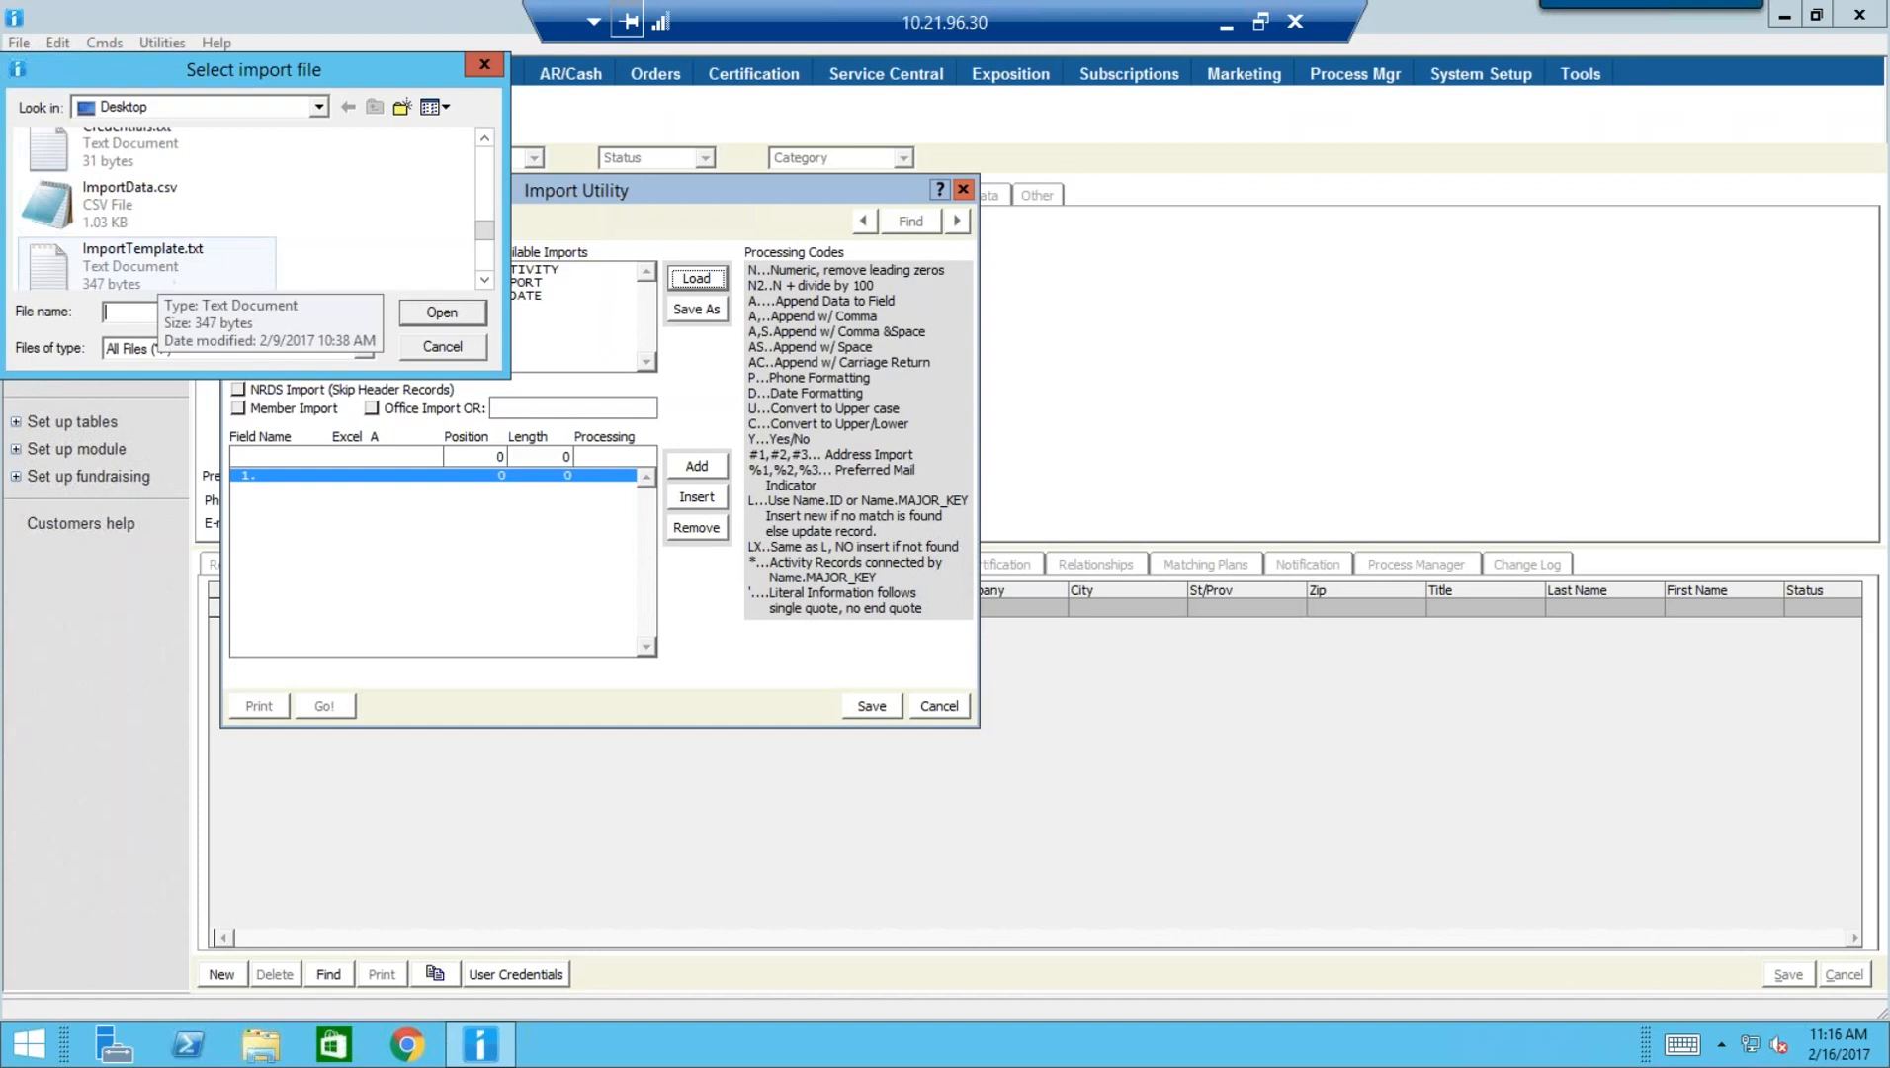
pyautogui.doubleClick(156, 267)
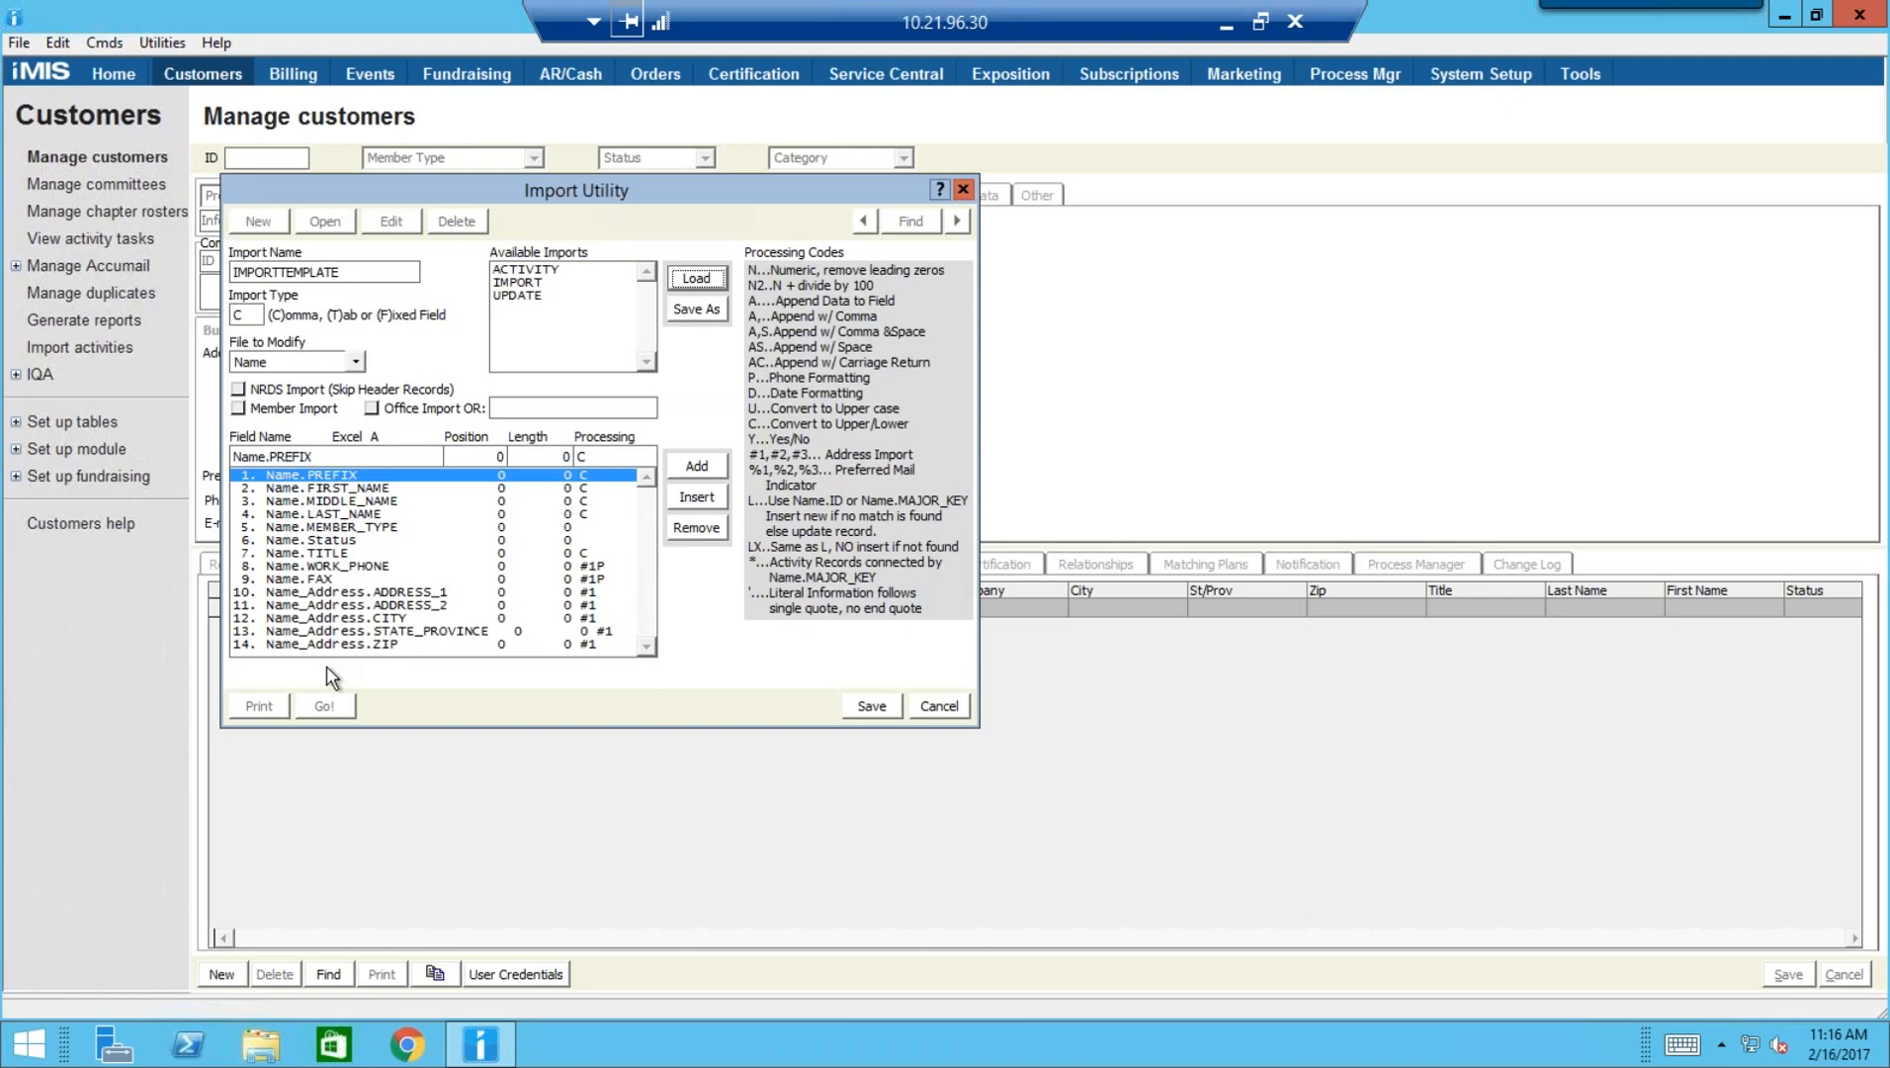
# Retype the last two letters of the Name.LAST_NAME field name in the fourth definition line
pyautogui.click(297, 514)
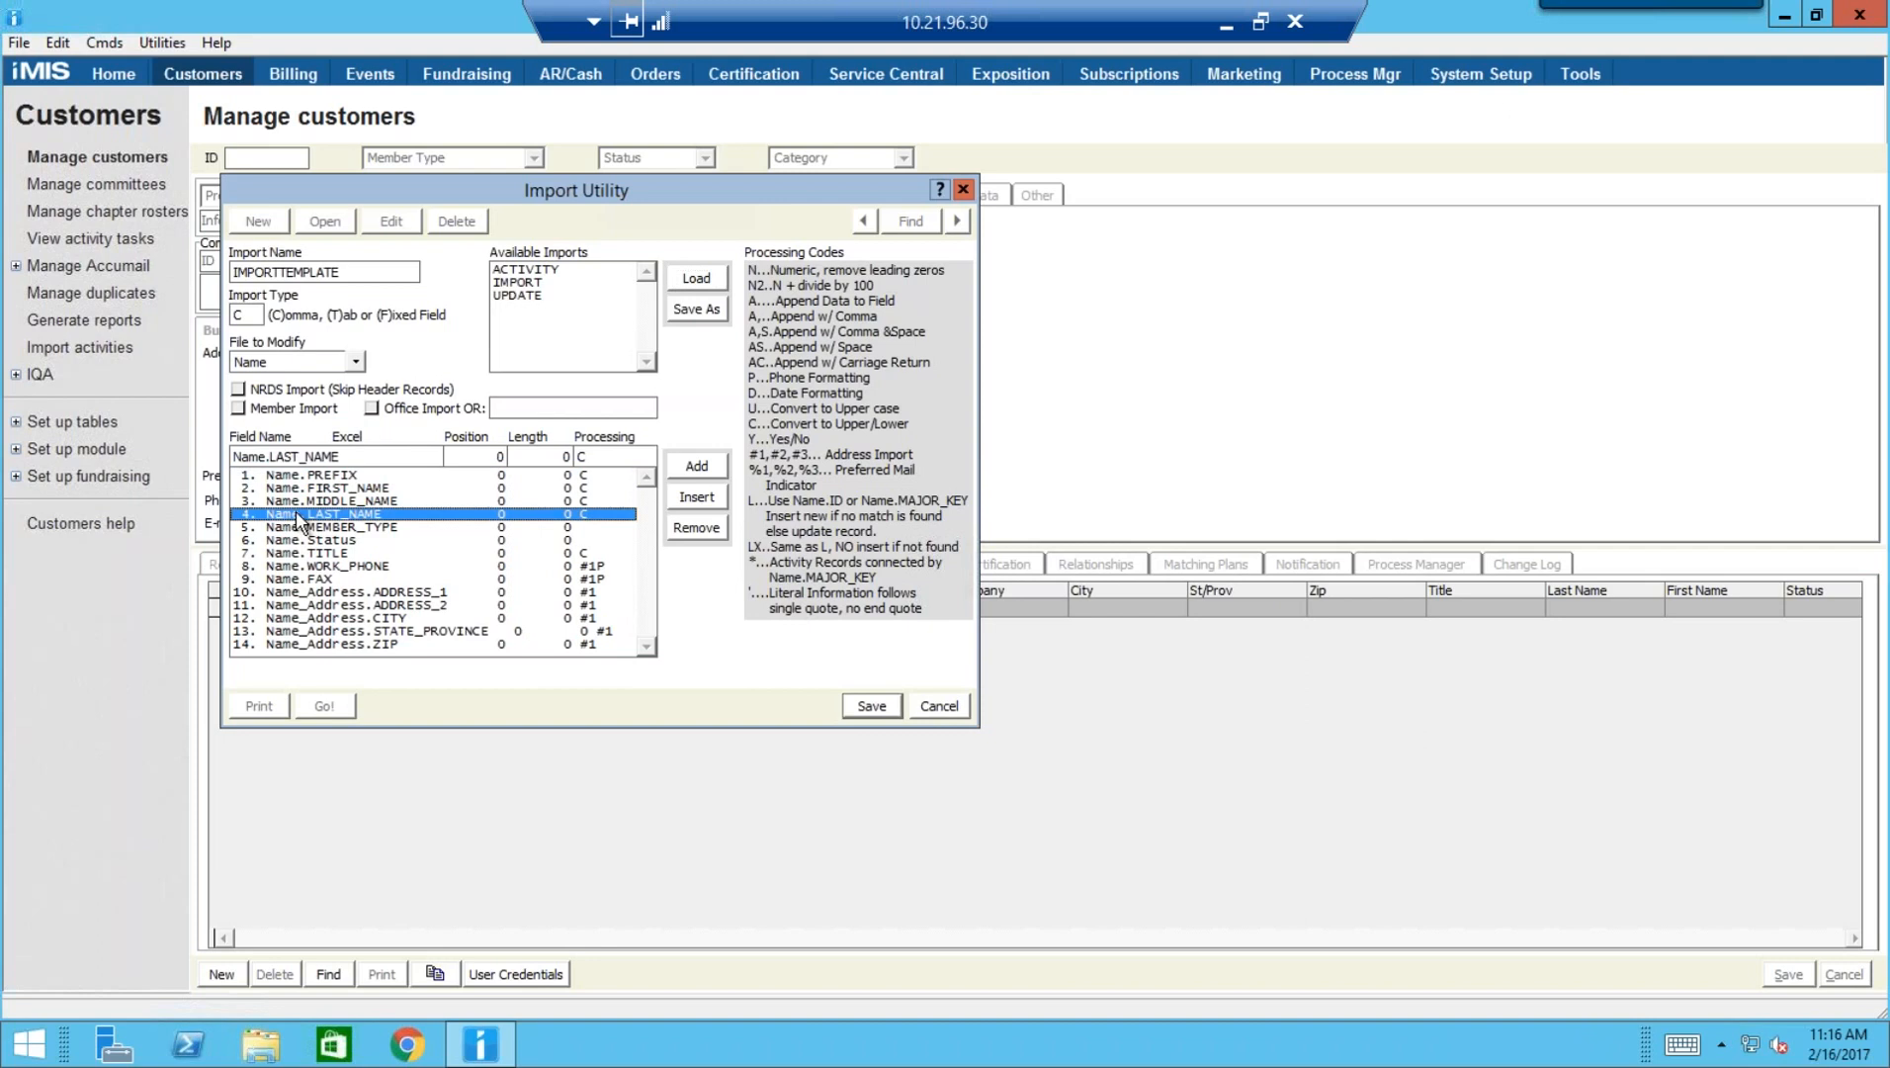
pyautogui.click(363, 457)
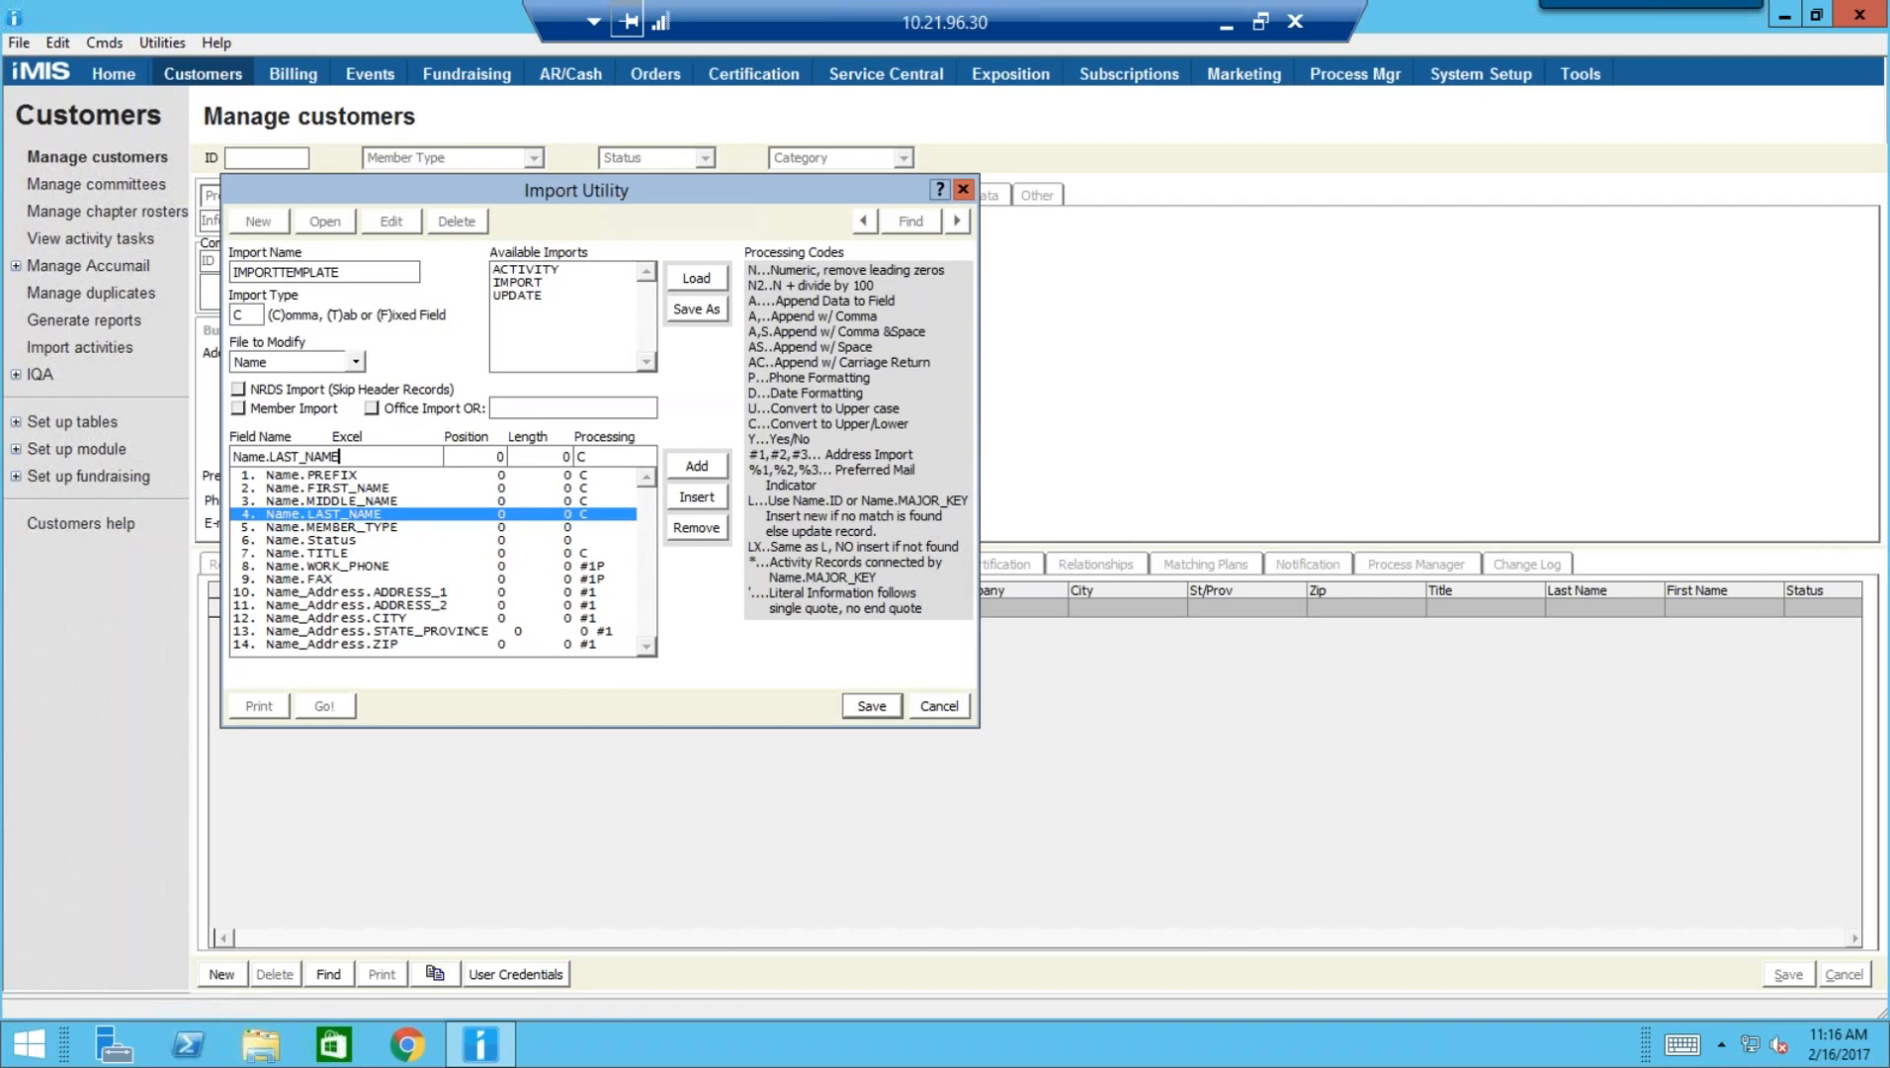
pyautogui.press('BackSpace')
pyautogui.press('BackSpace')
pyautogui.write('ME')
# Save the IMPORTTEMPLATE import, run it on ImportData.csv from the desktop, and close the Import Utility
pyautogui.click(871, 705)
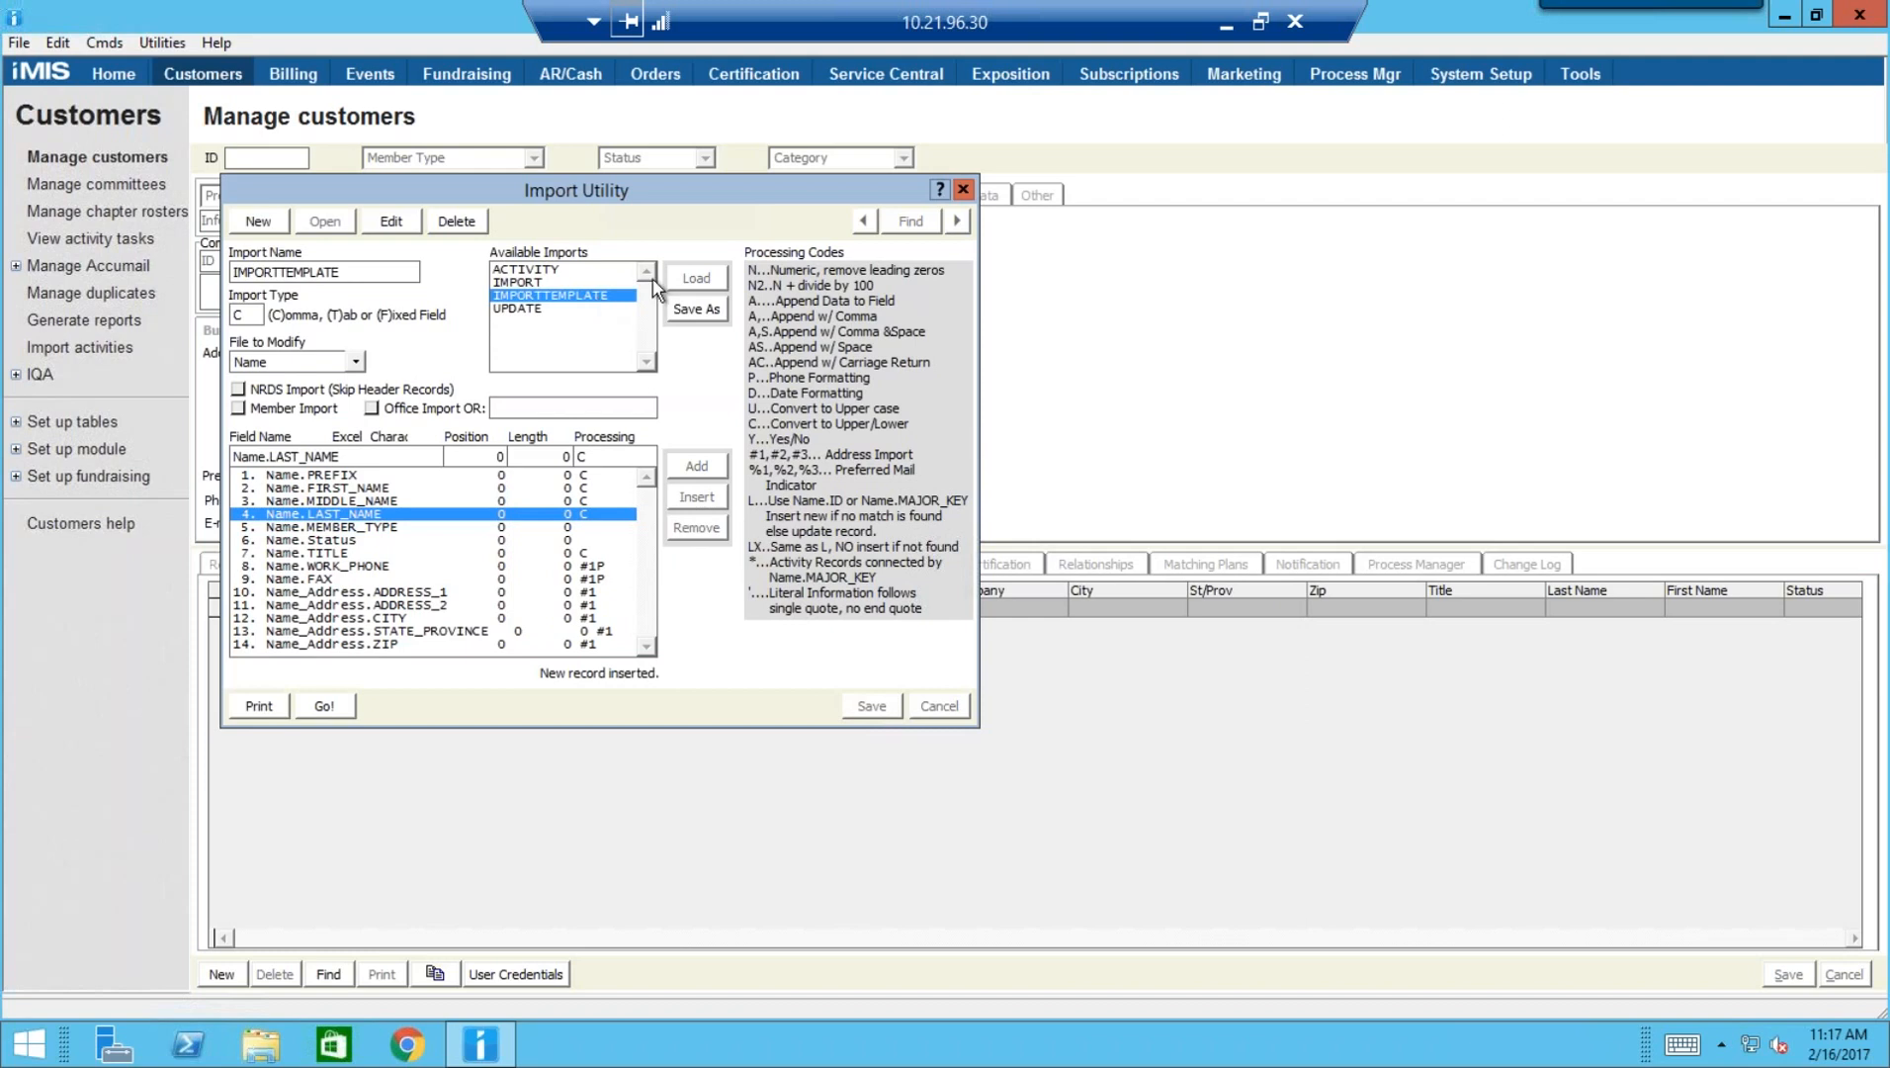
pyautogui.click(324, 708)
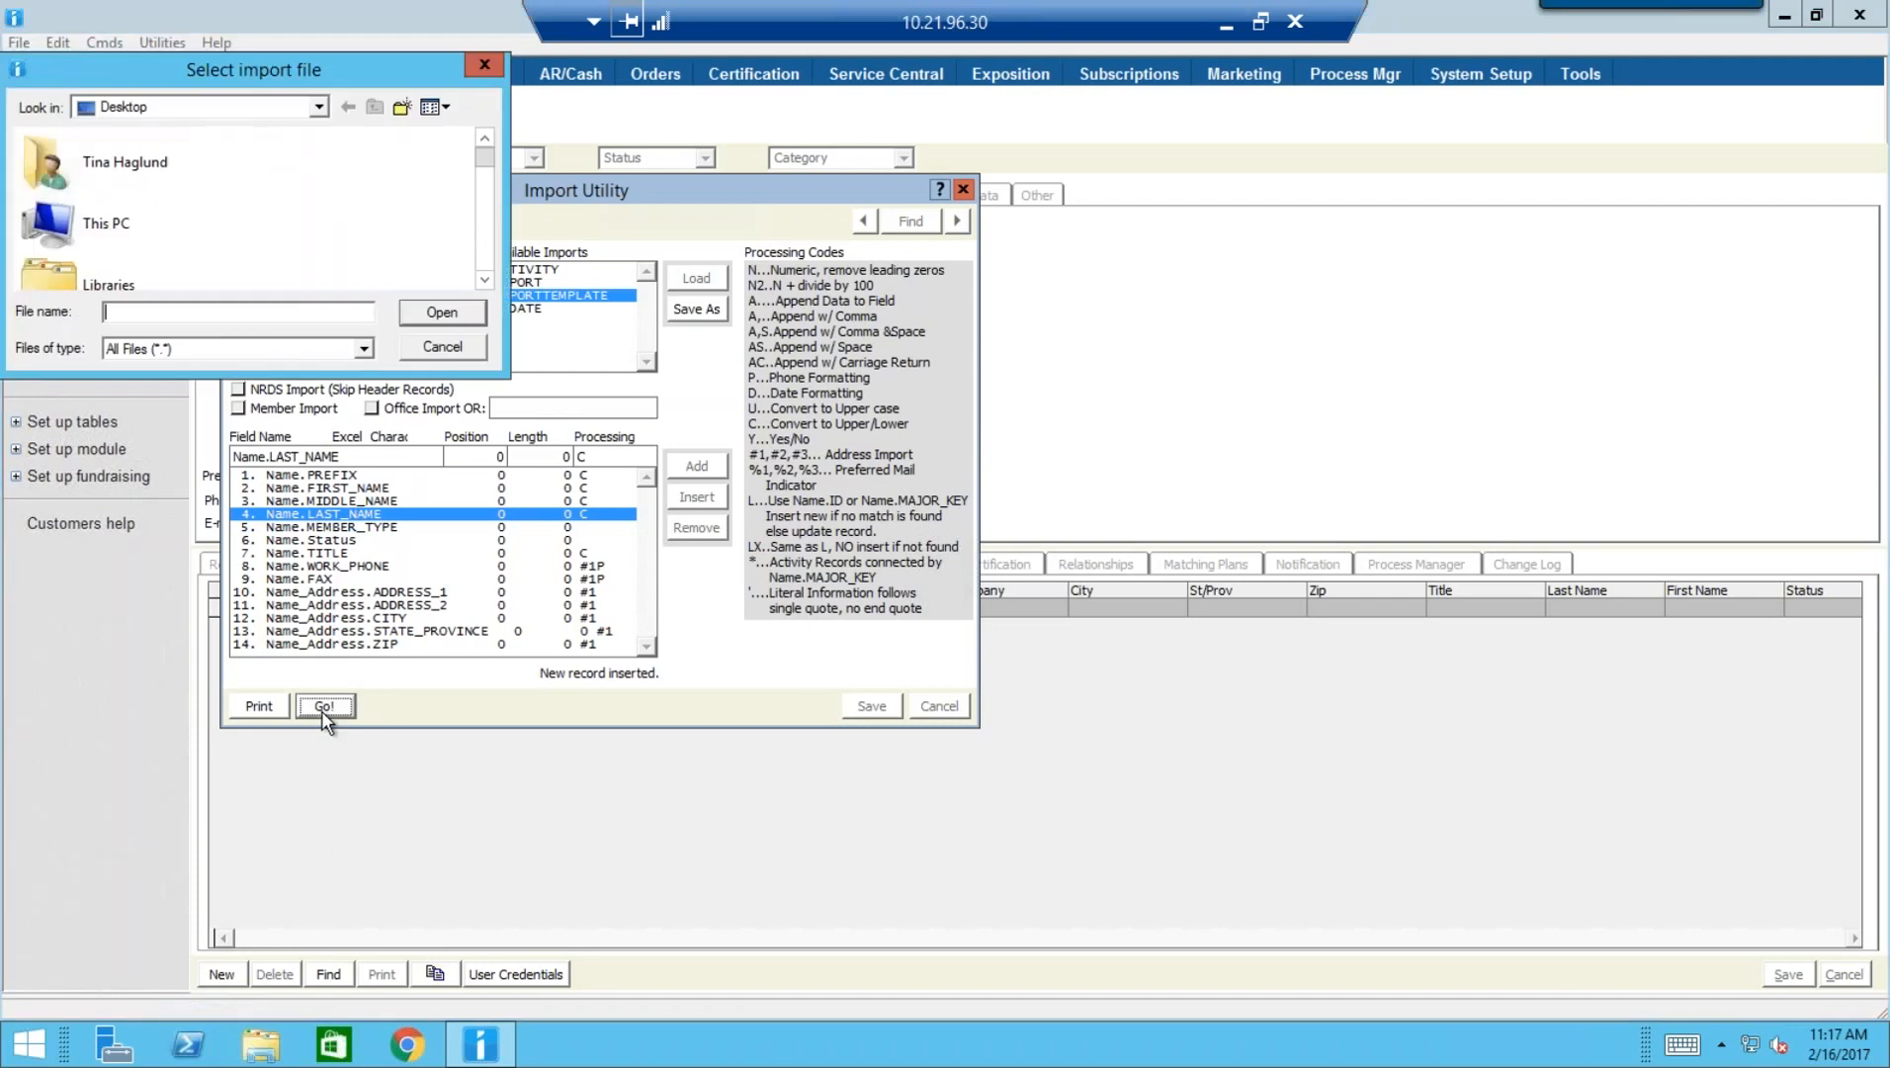
pyautogui.click(484, 281)
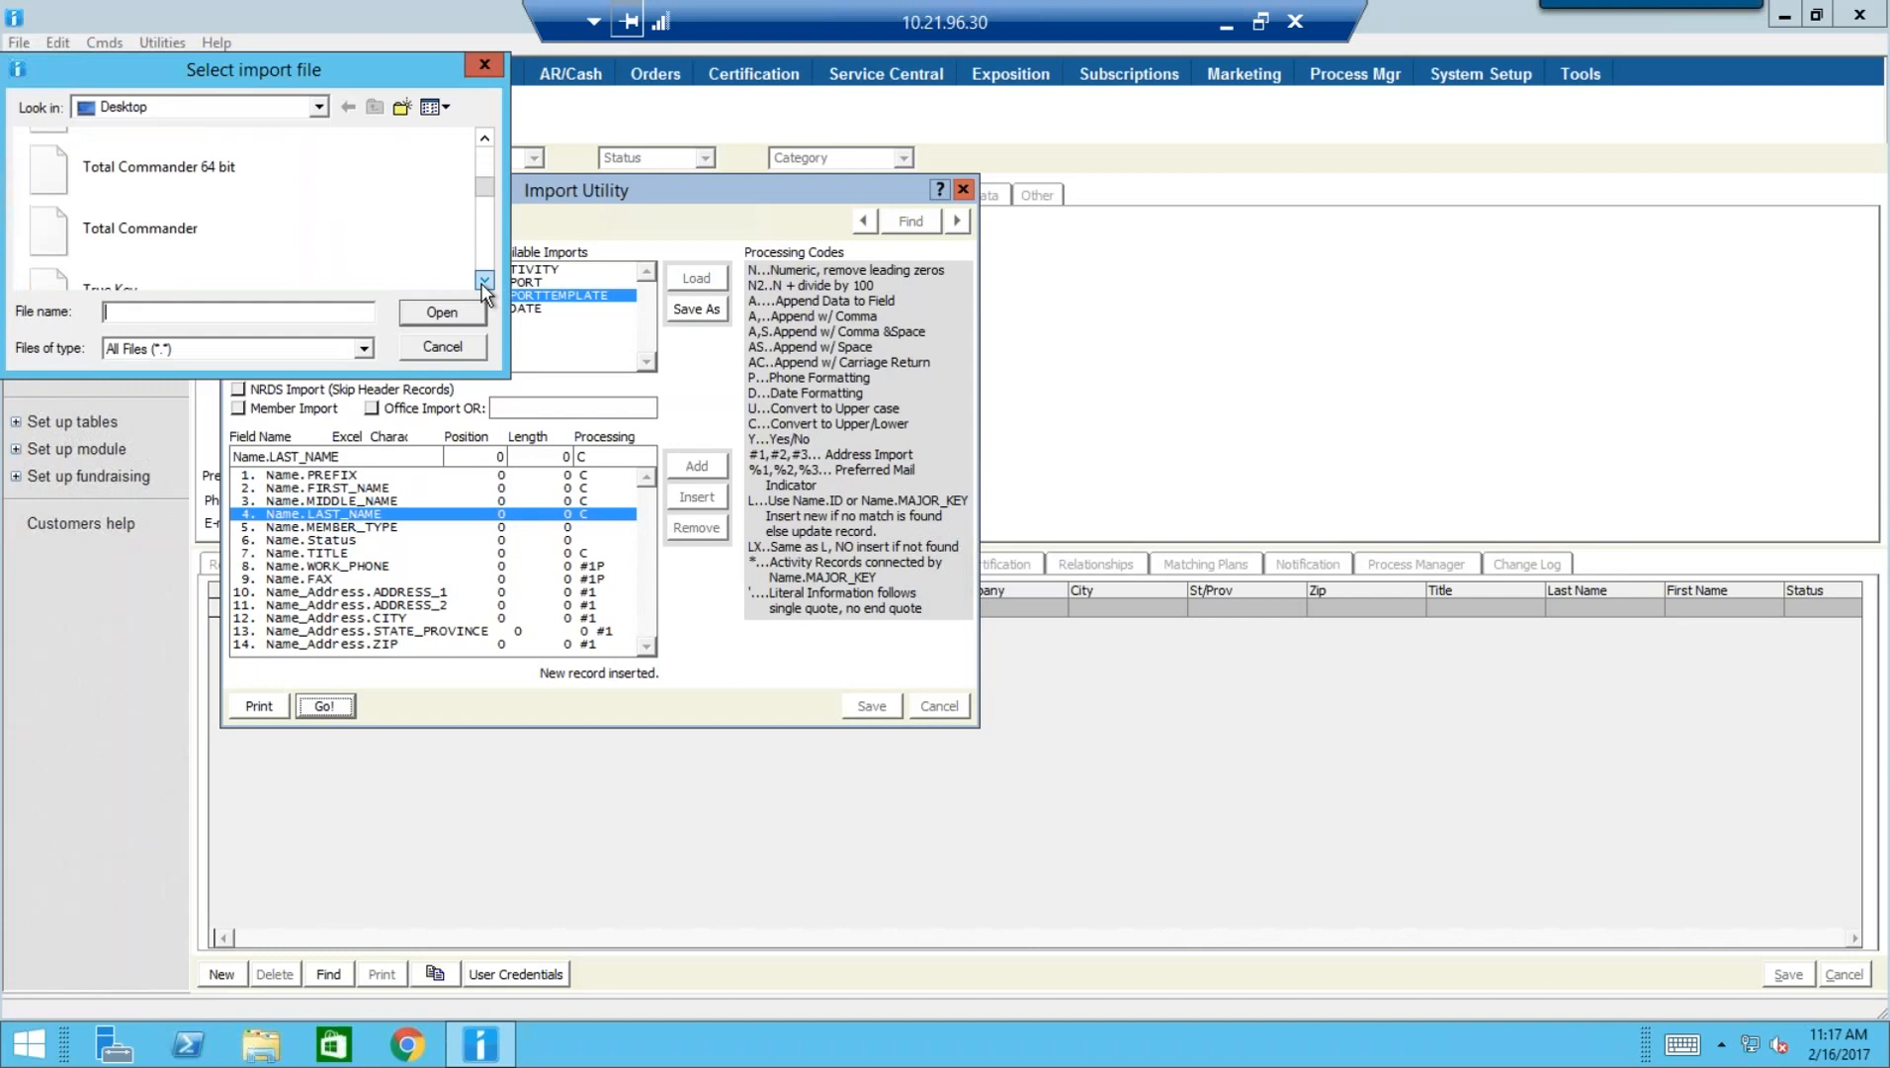
pyautogui.click(485, 282)
pyautogui.click(484, 281)
pyautogui.click(485, 282)
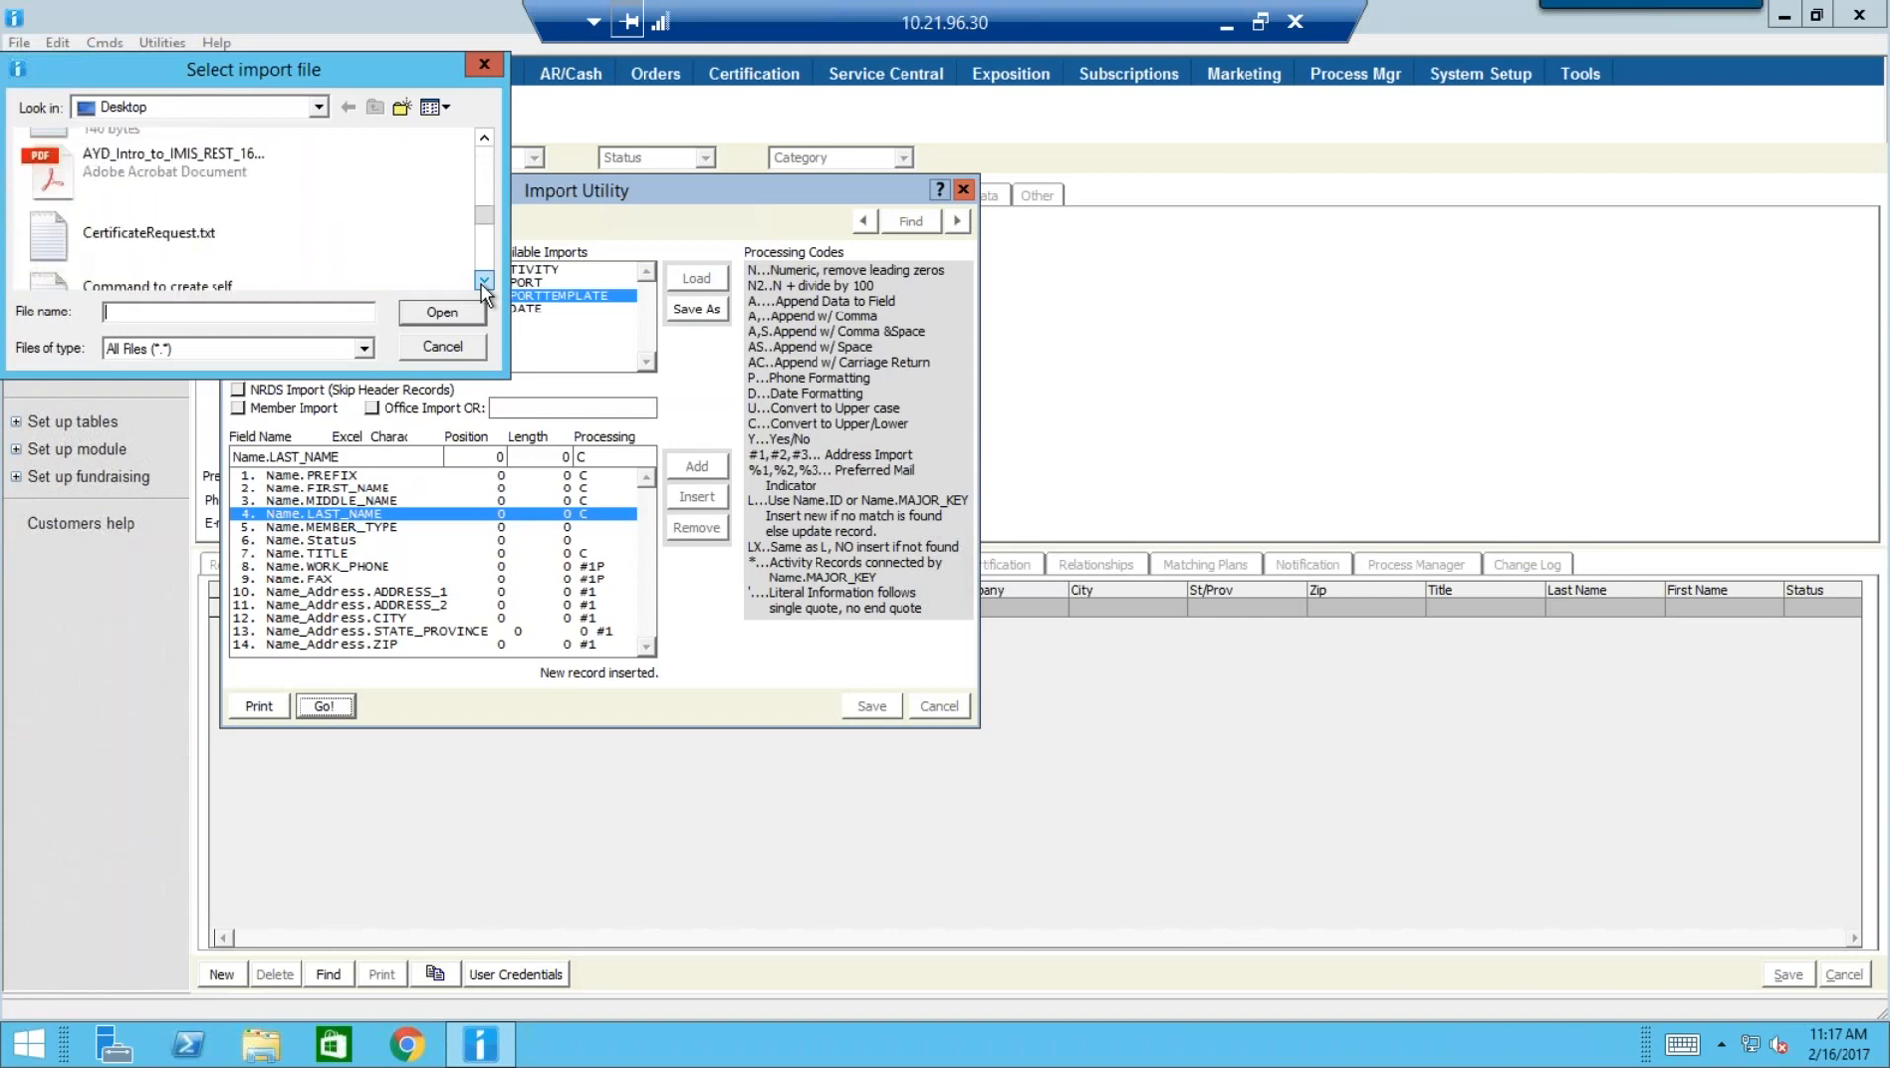
pyautogui.click(485, 282)
pyautogui.click(484, 282)
pyautogui.click(484, 282)
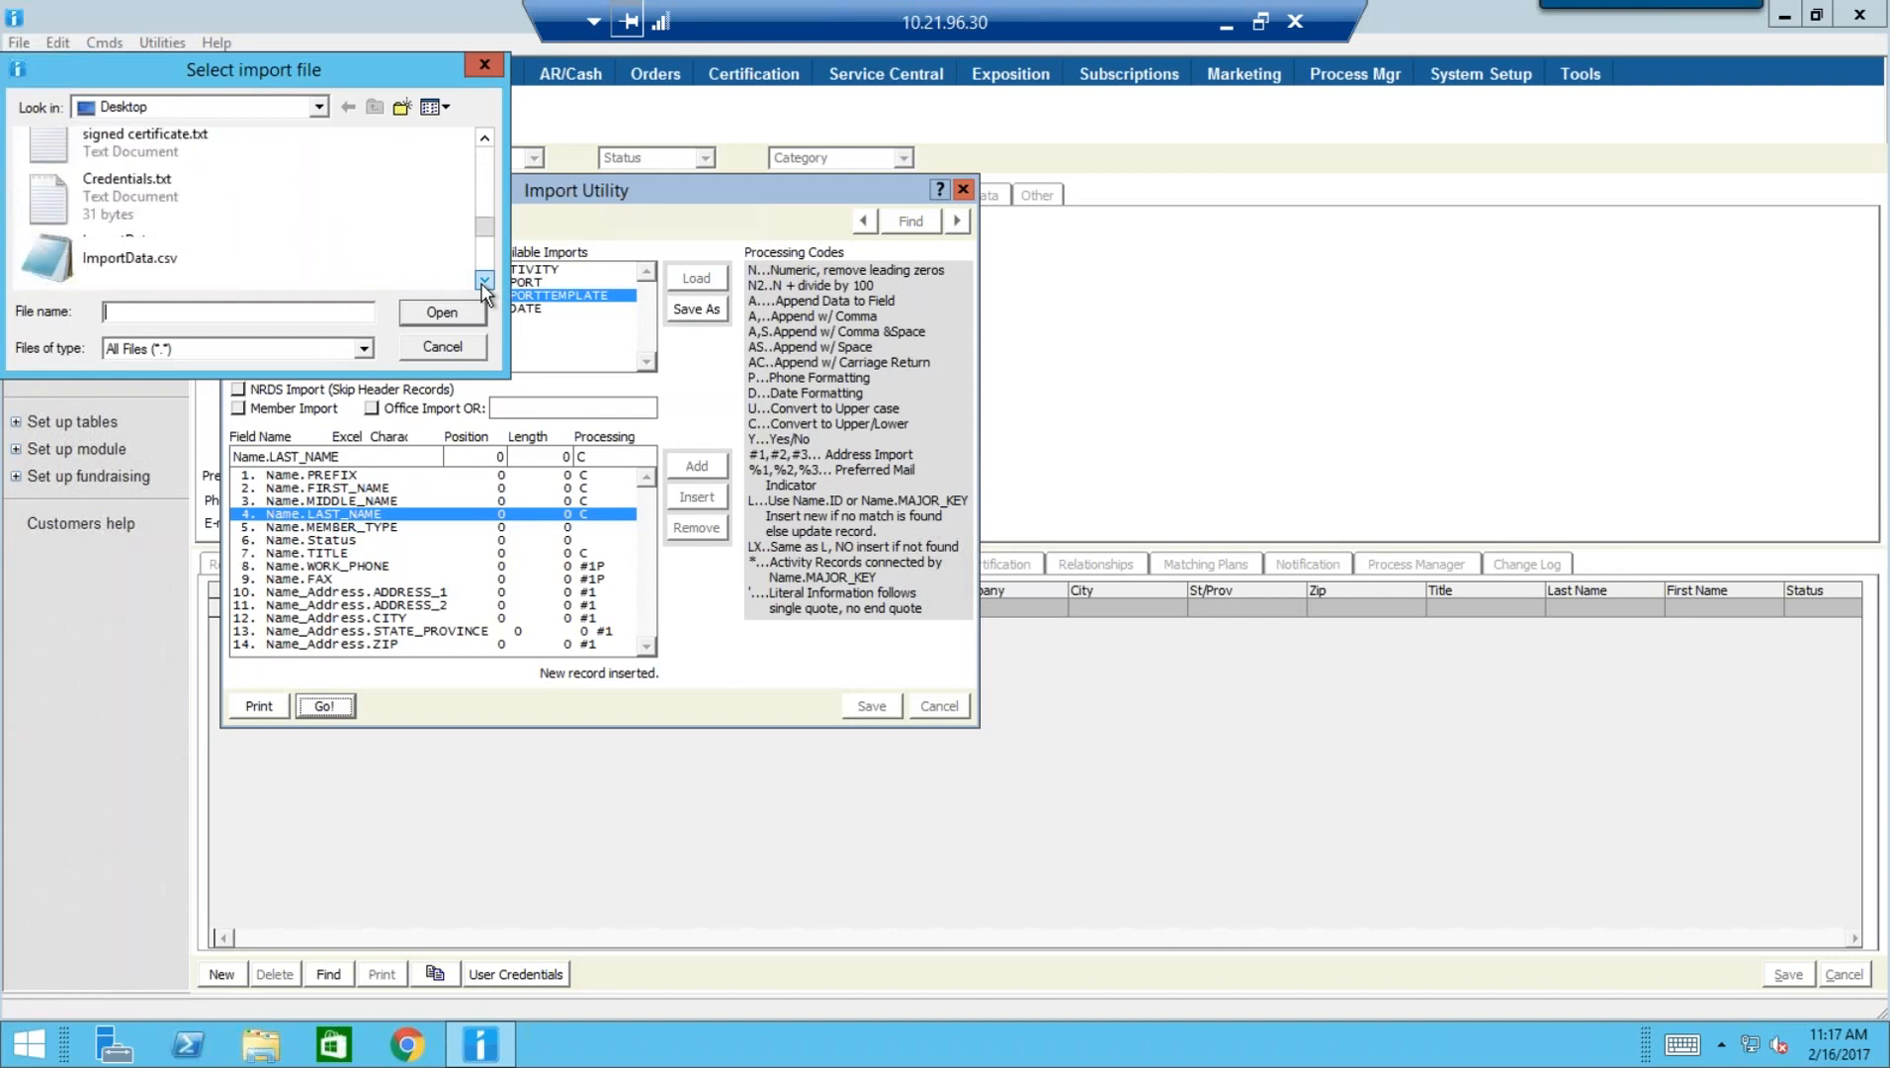
pyautogui.click(484, 282)
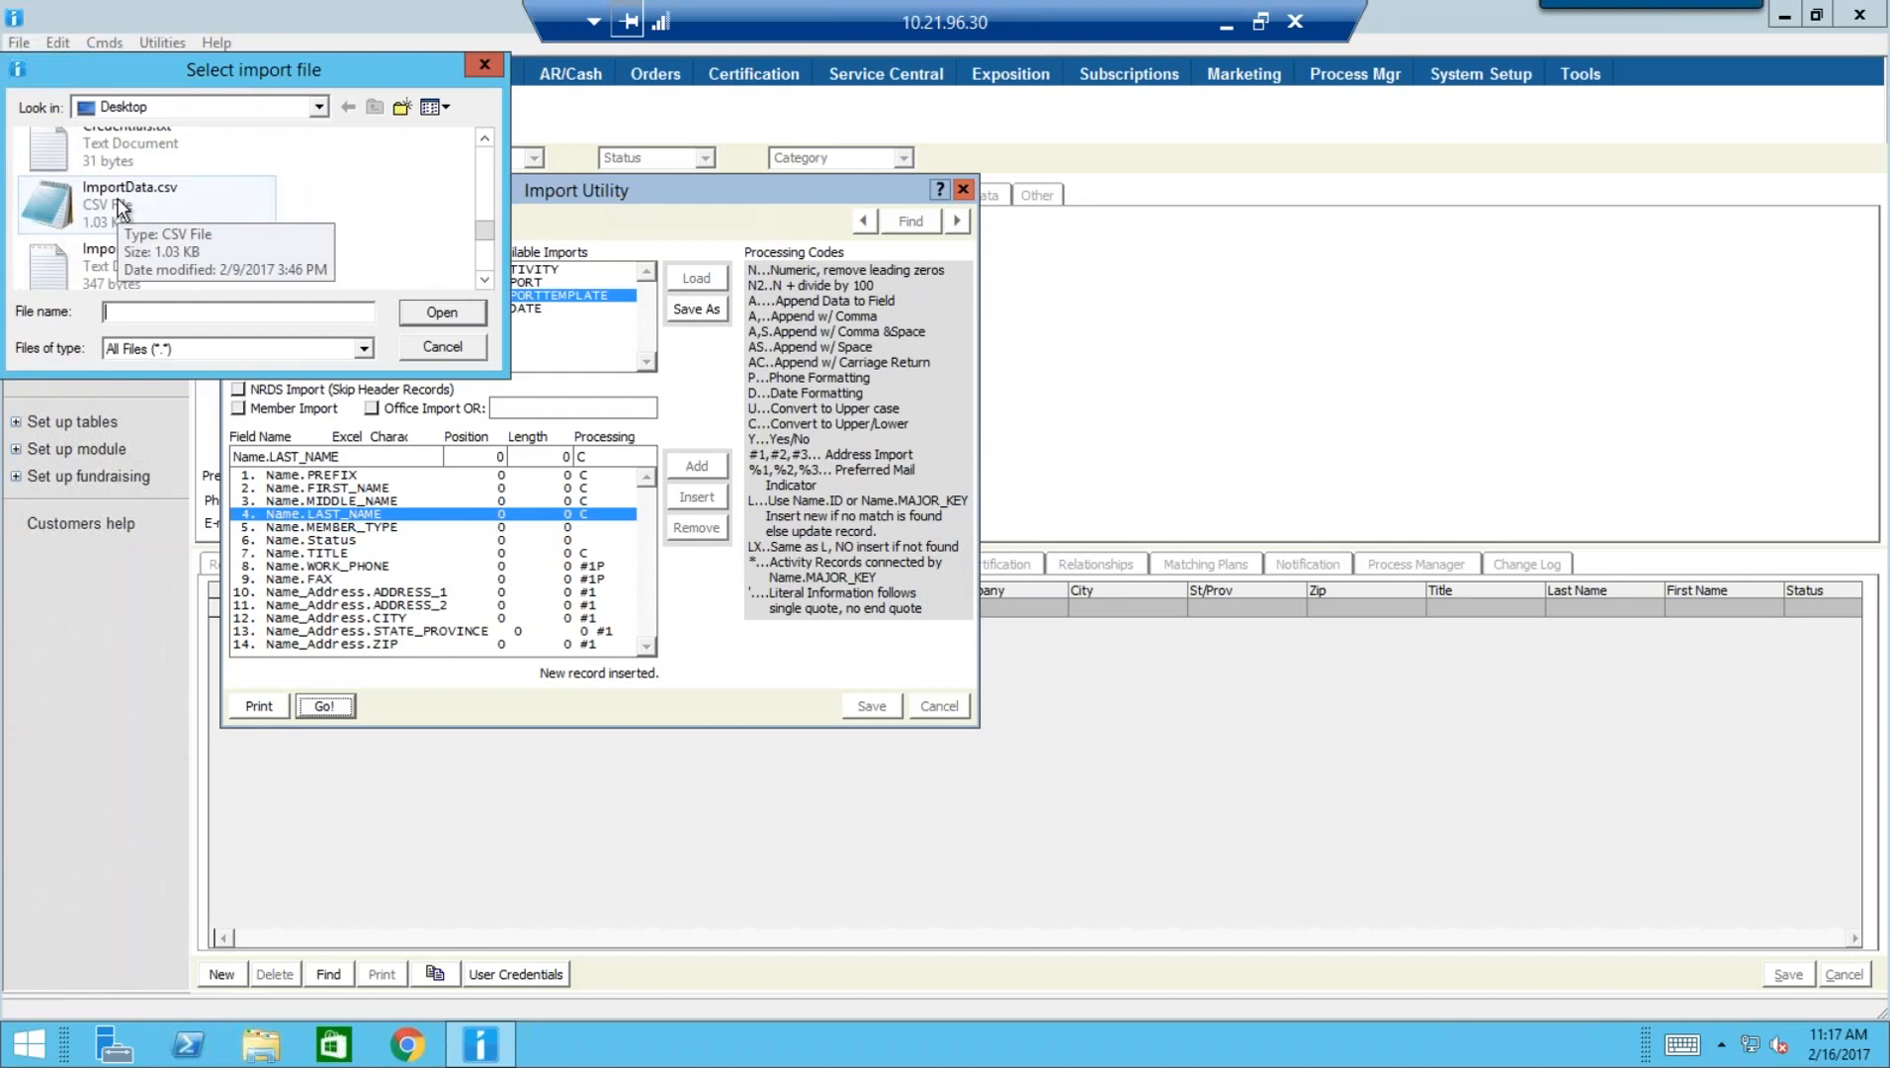
pyautogui.doubleClick(193, 194)
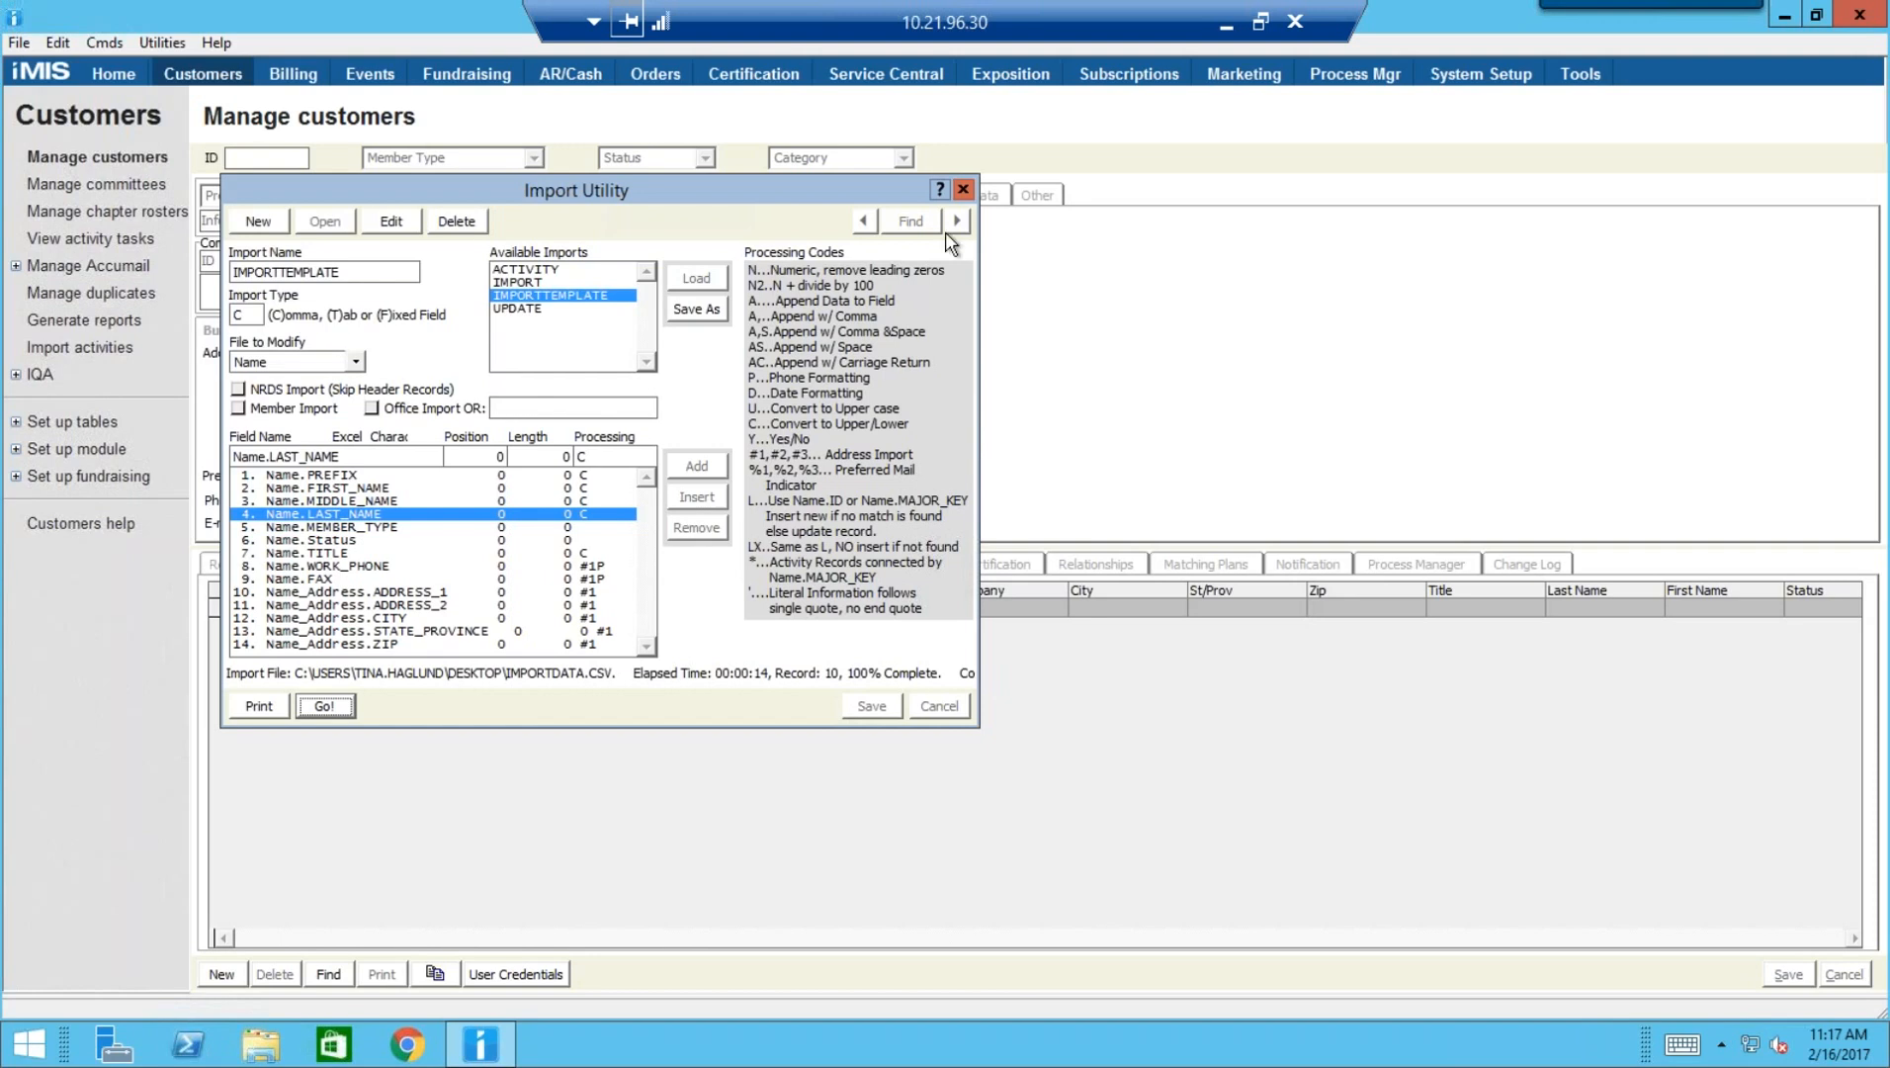
pyautogui.click(964, 191)
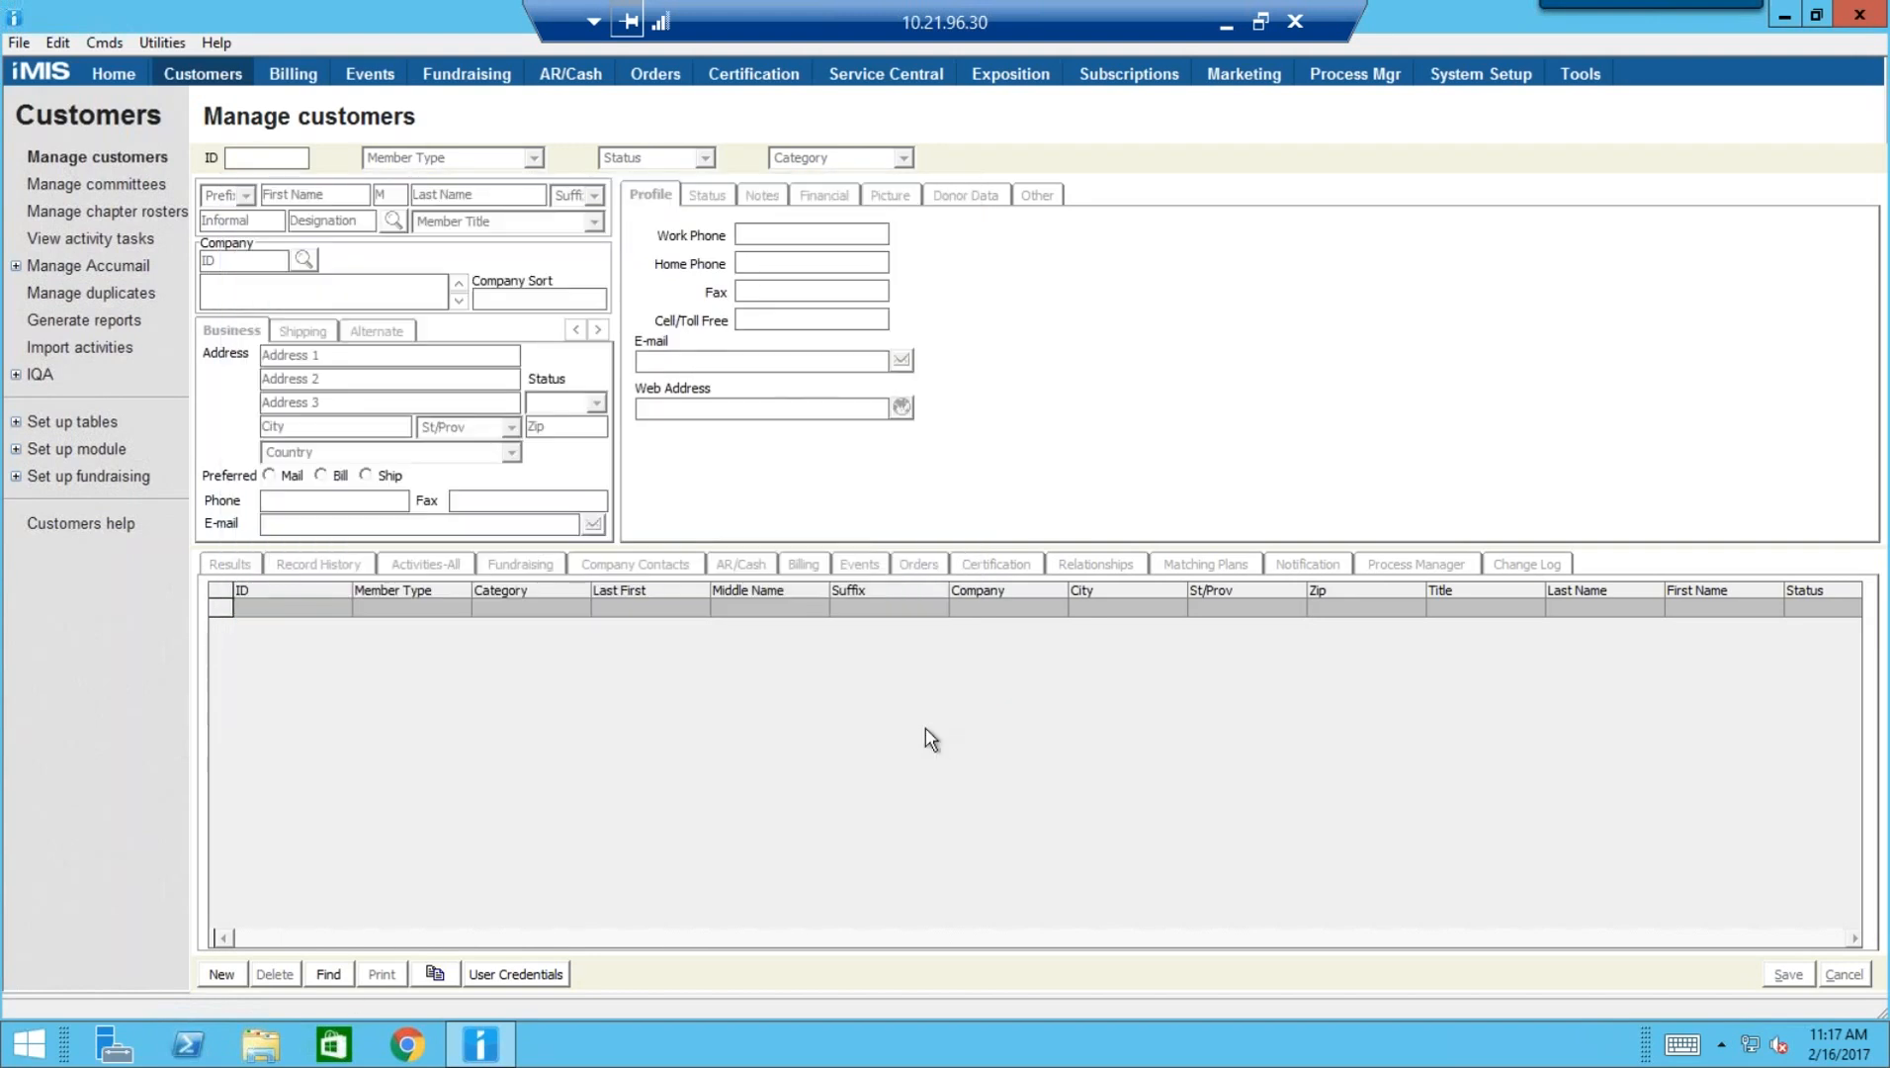
# Find customers whose Name begins with the last name from the first import row, and open the first matching record
pyautogui.click(328, 975)
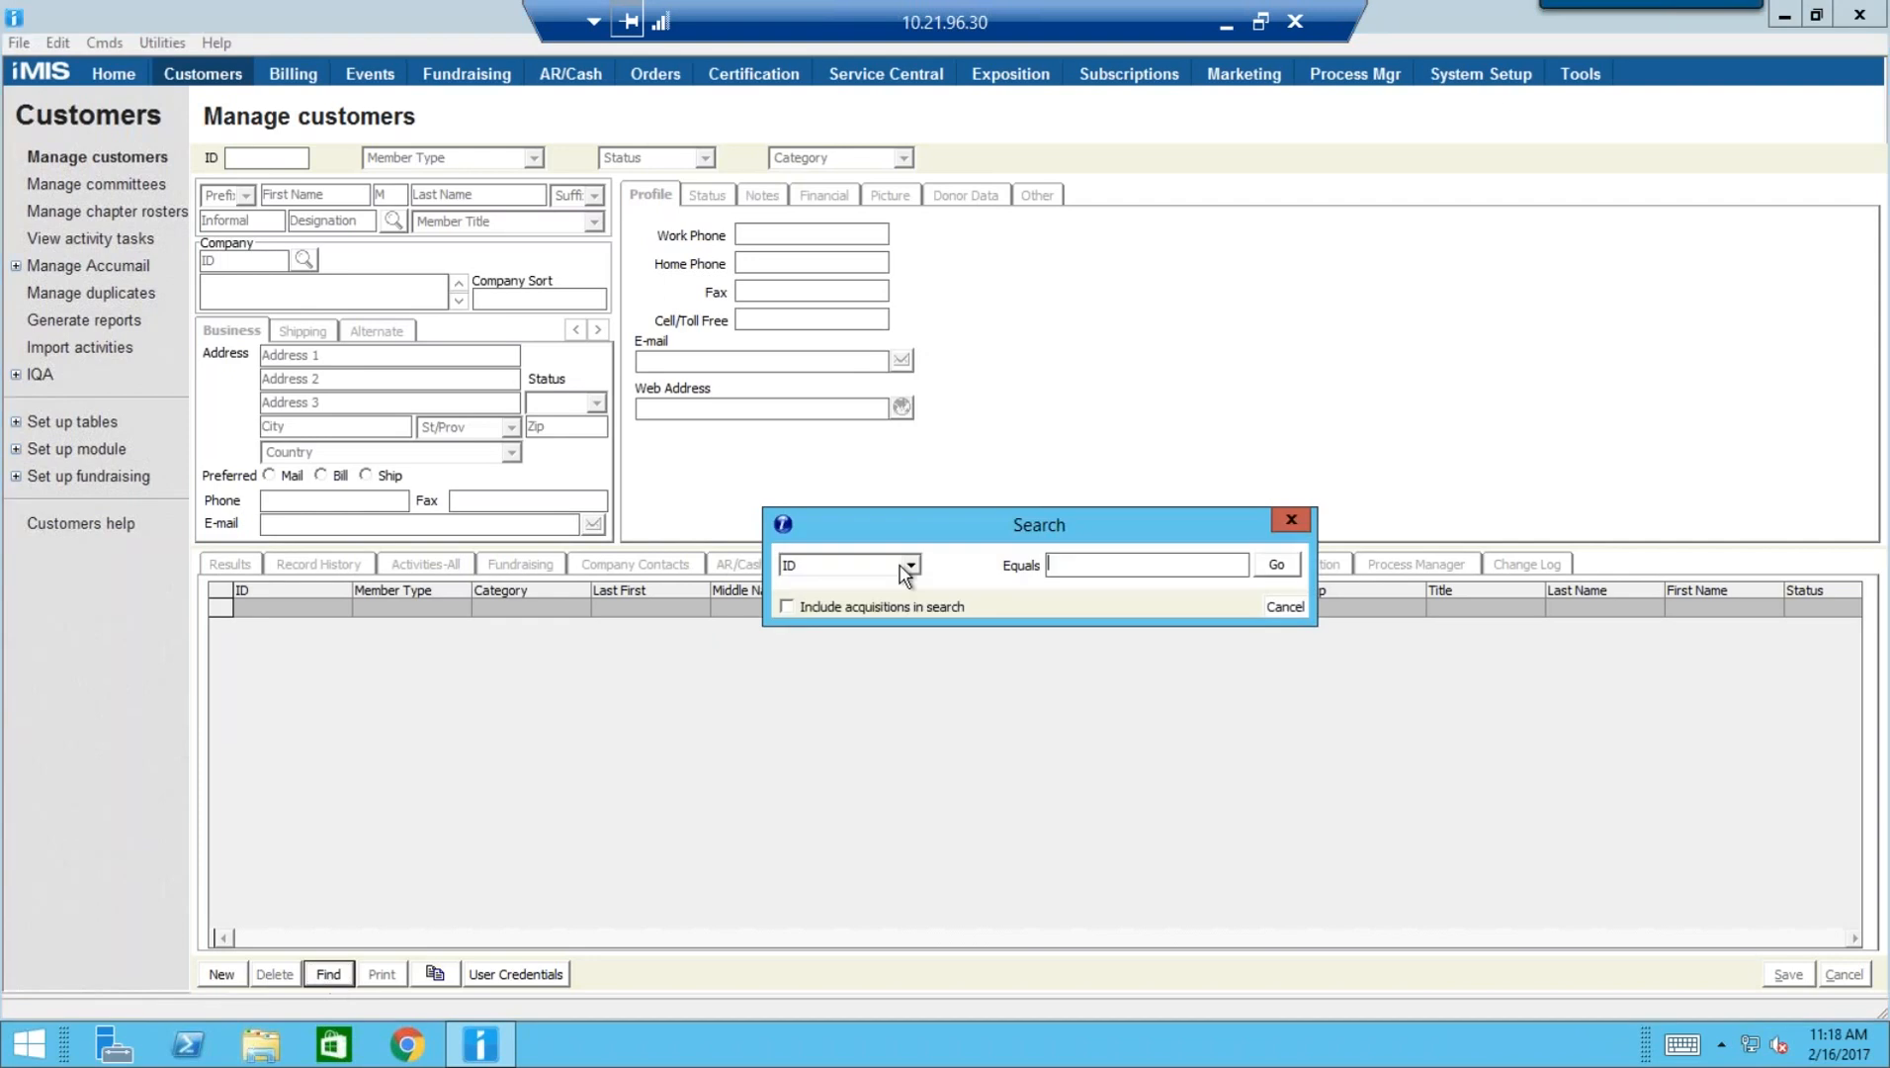
pyautogui.click(911, 566)
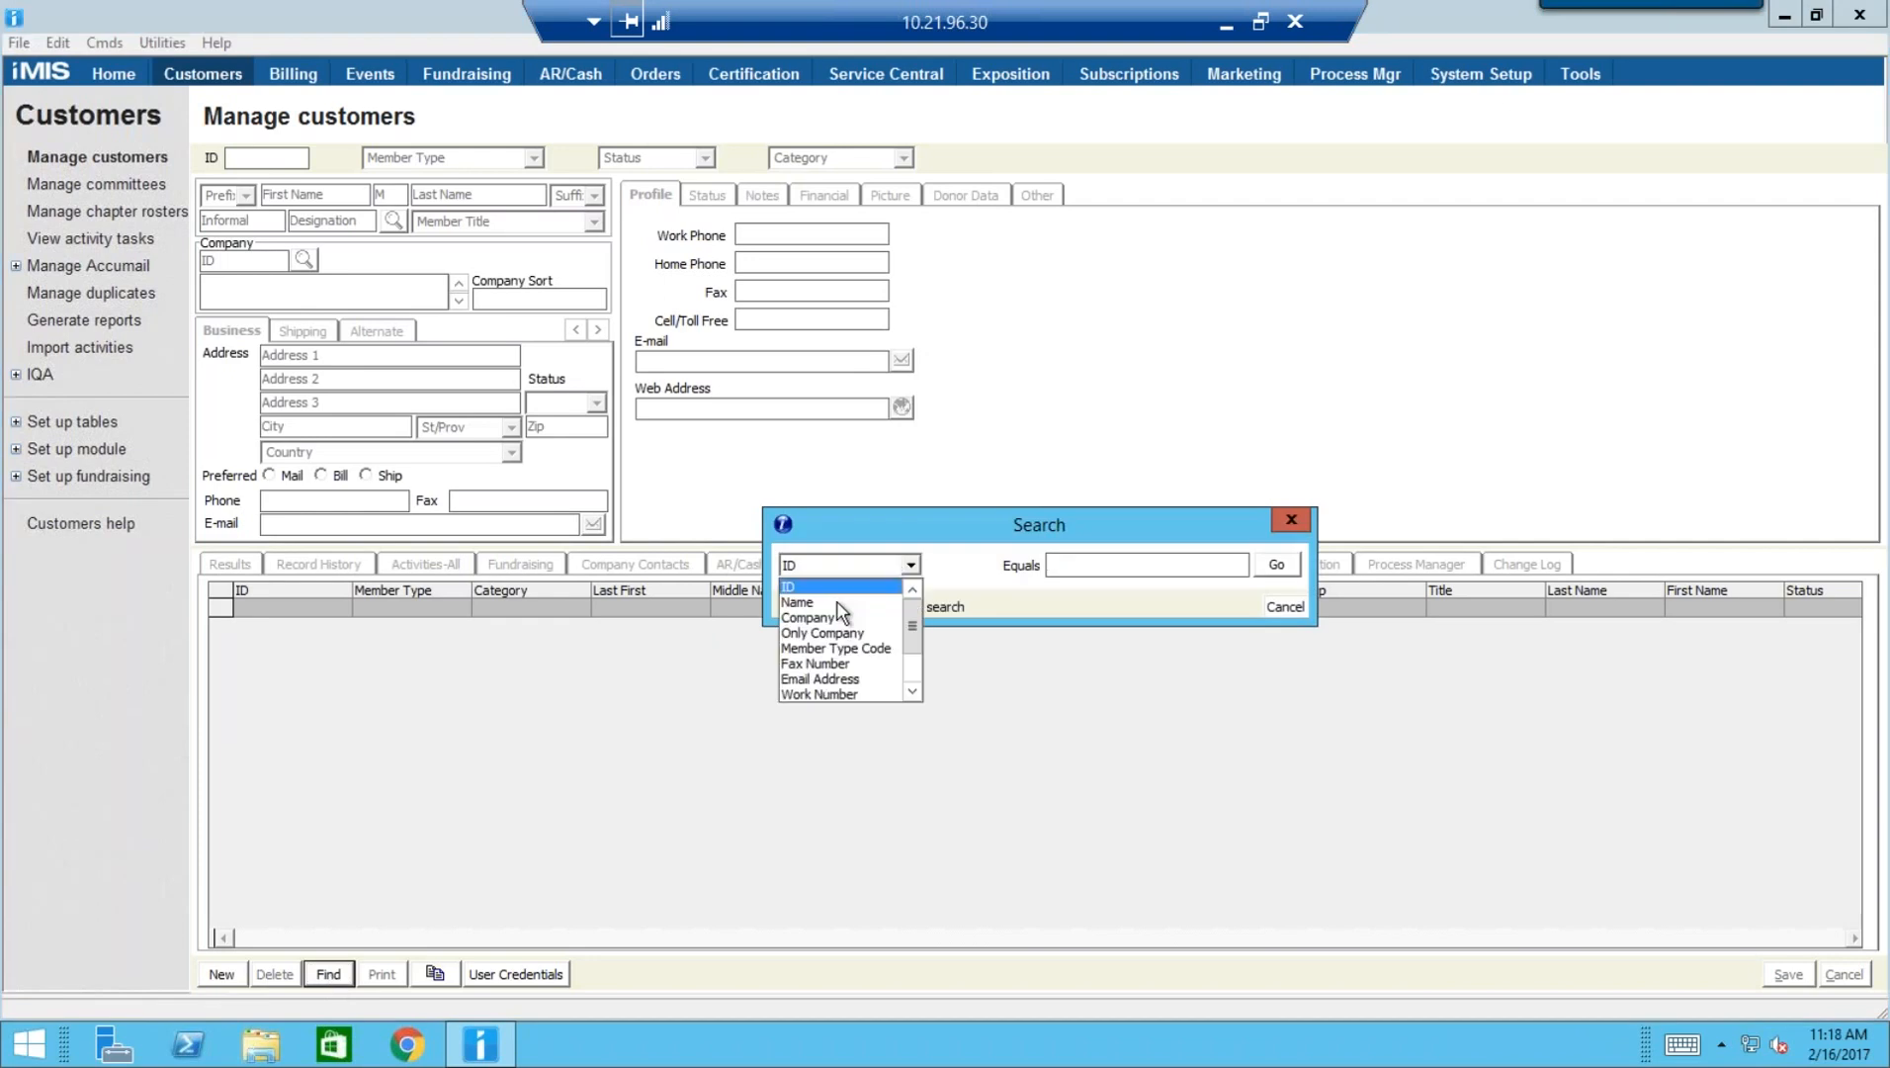
pyautogui.click(836, 602)
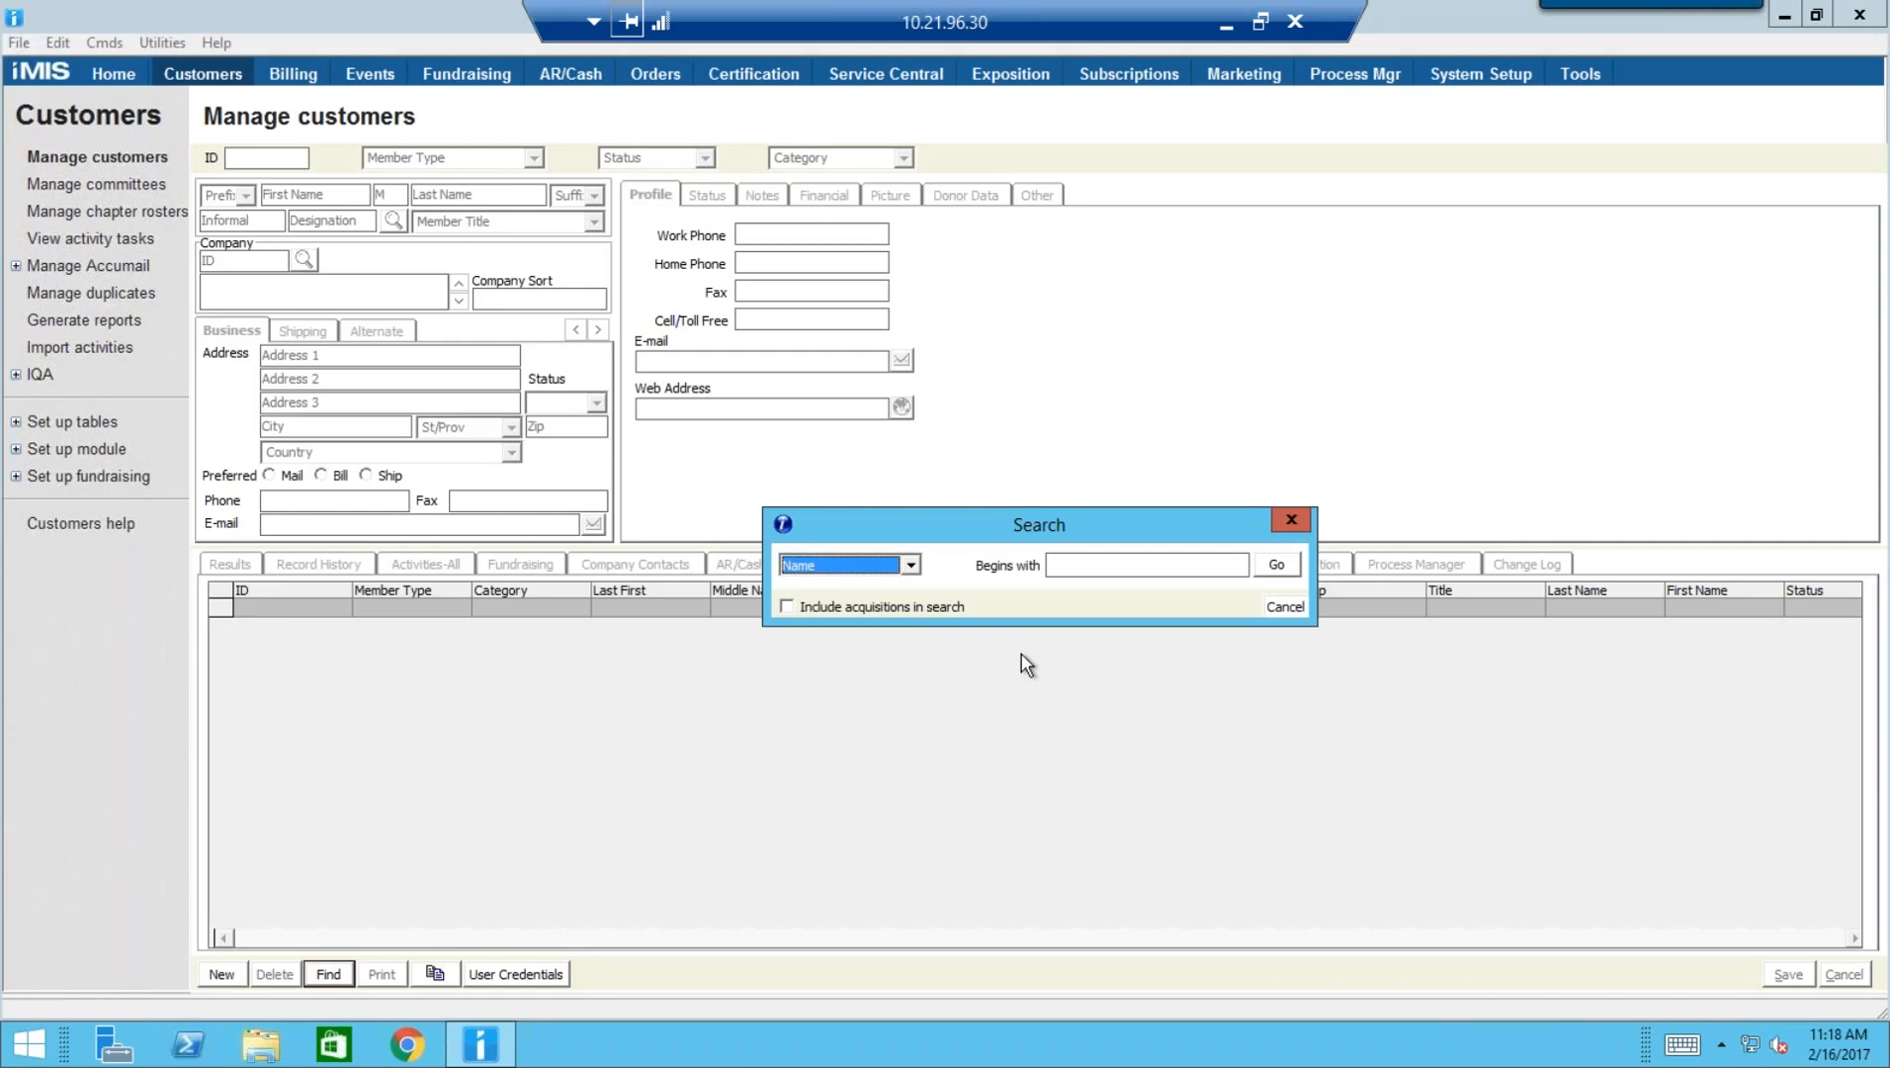
pyautogui.press('Tab')
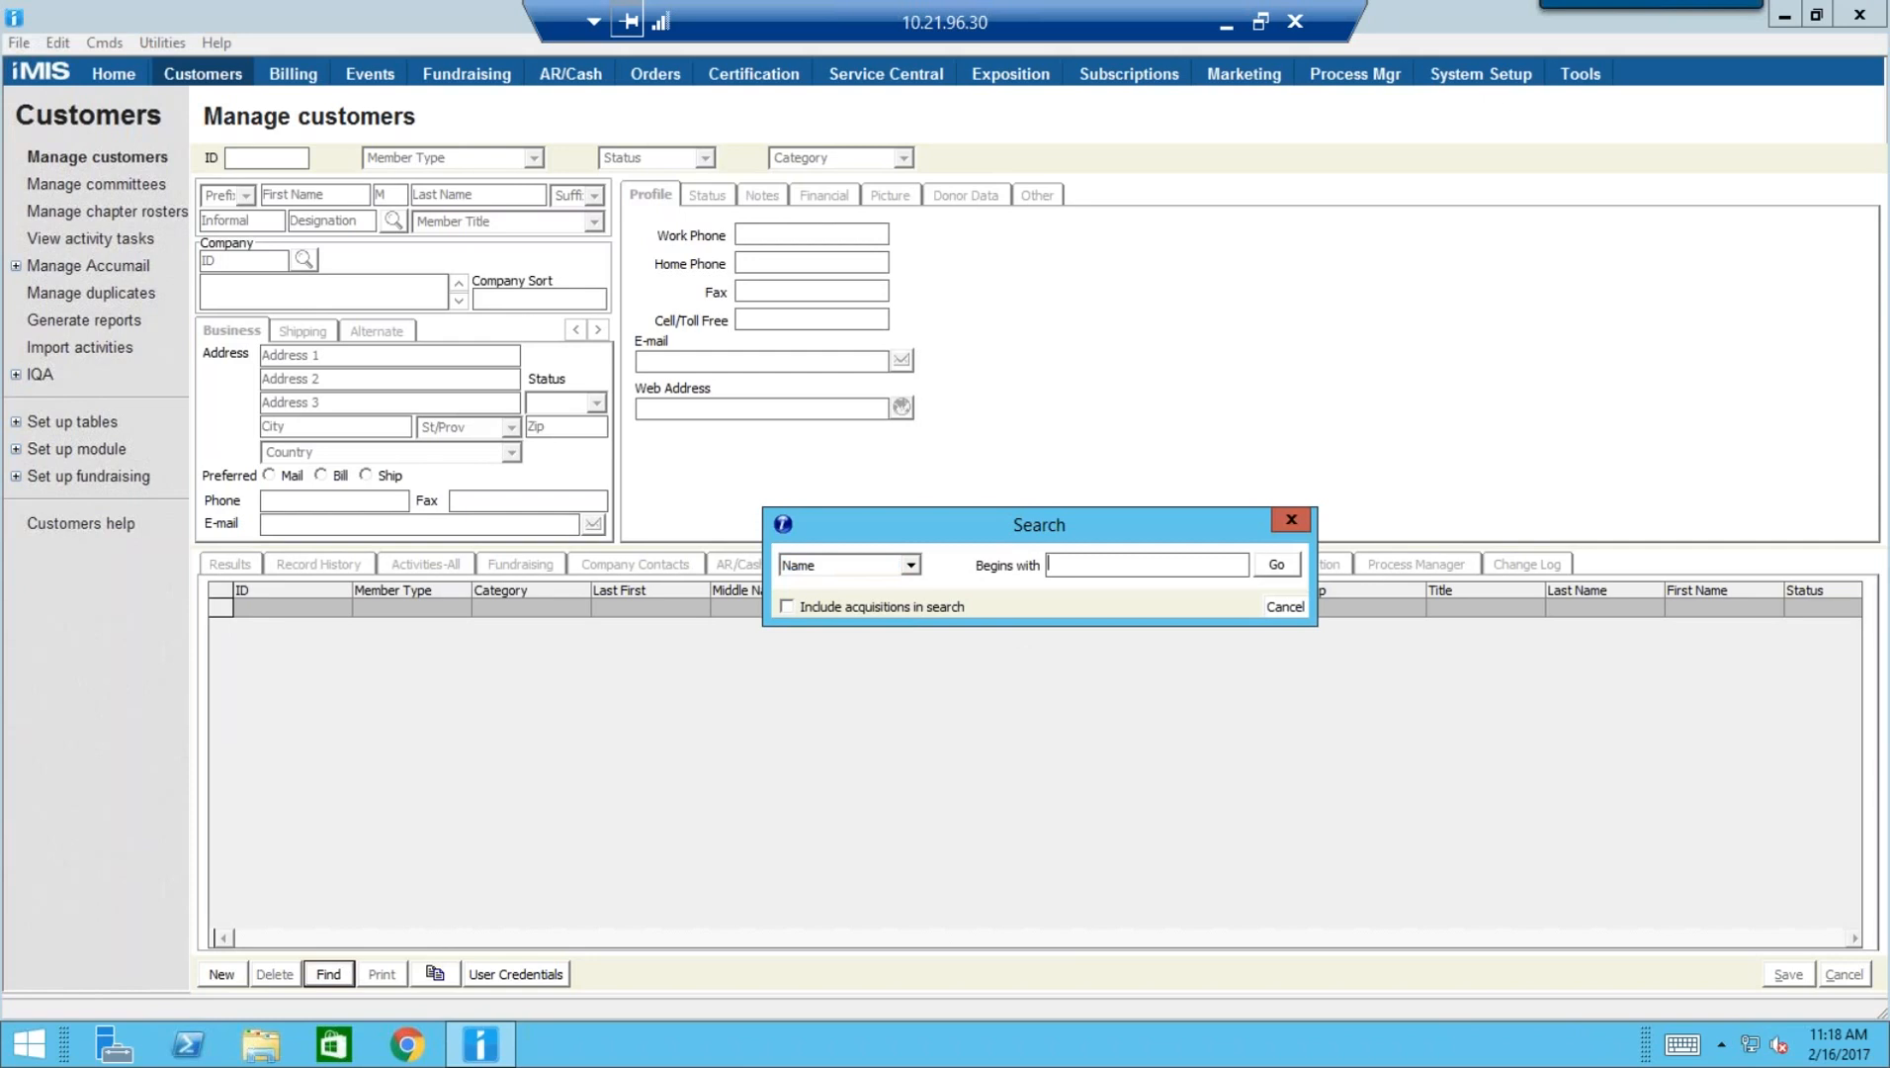
pyautogui.write('Huspek')
pyautogui.press('Return')
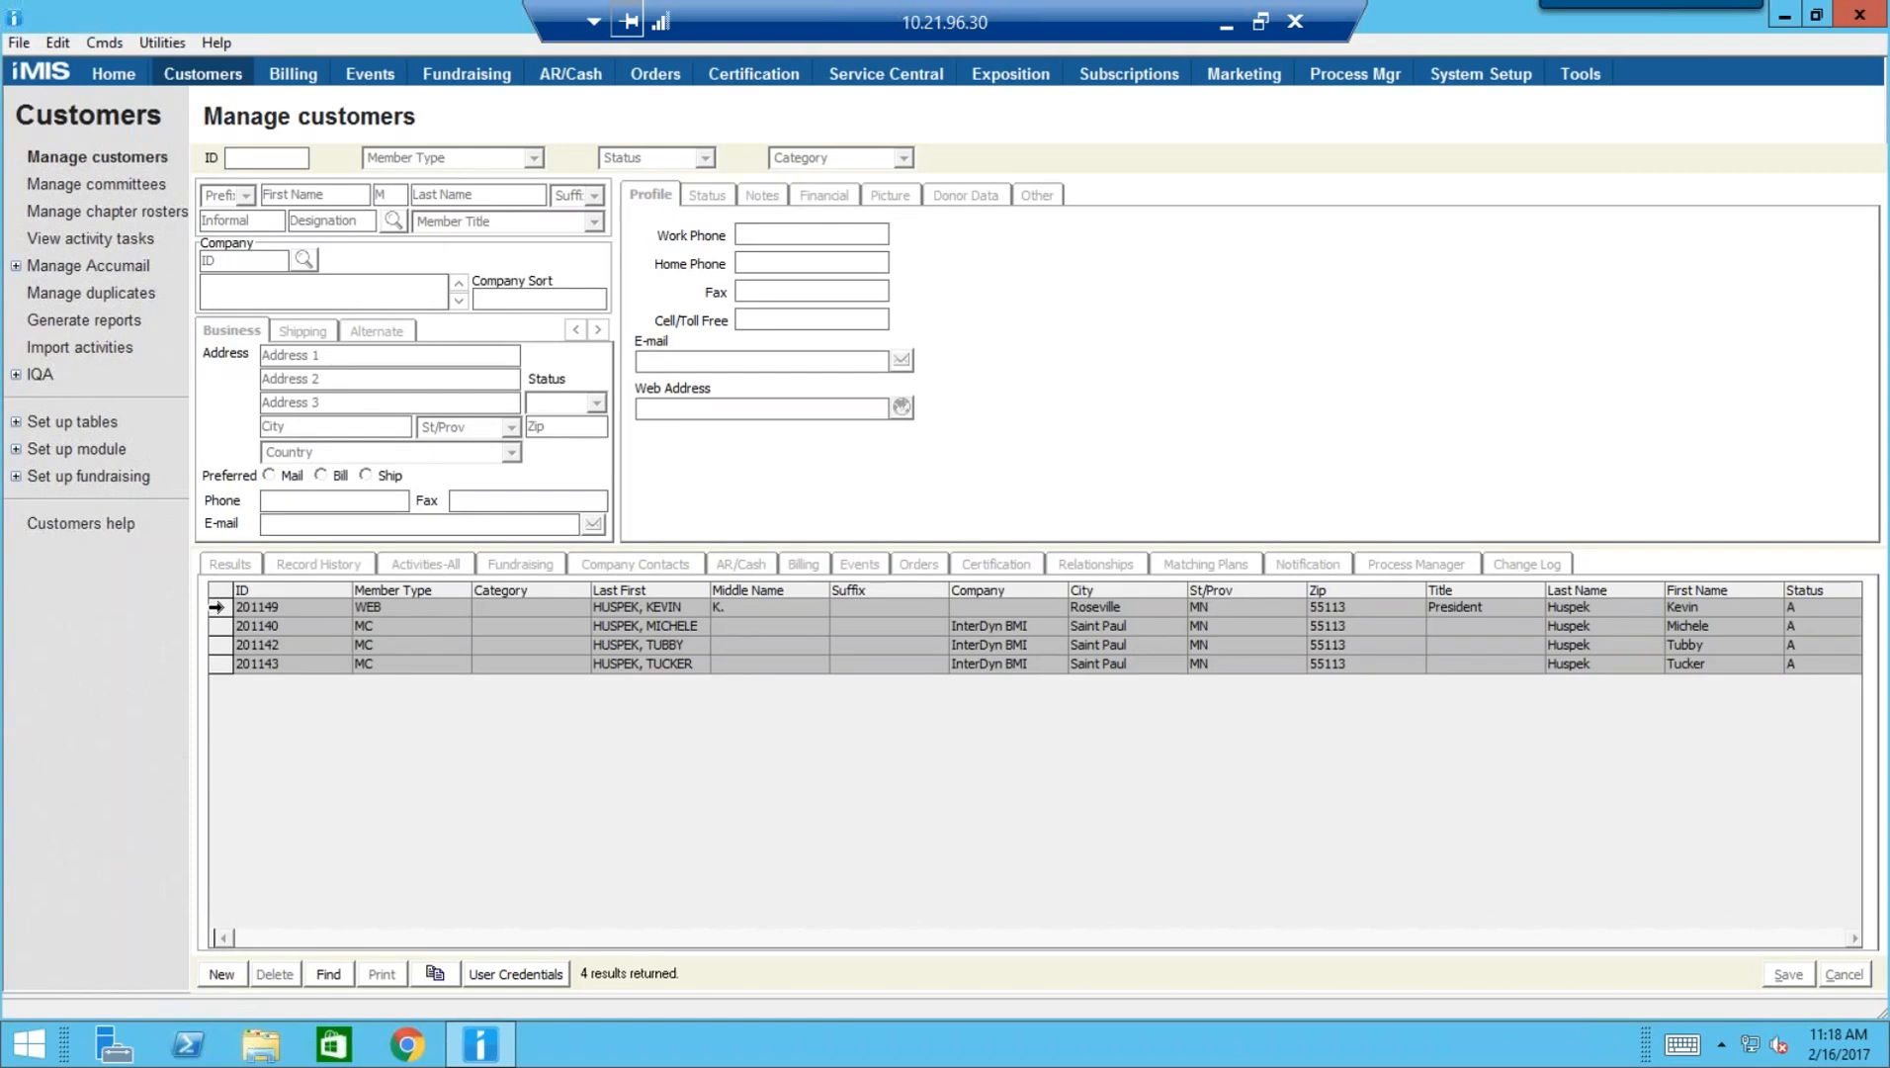
pyautogui.click(217, 607)
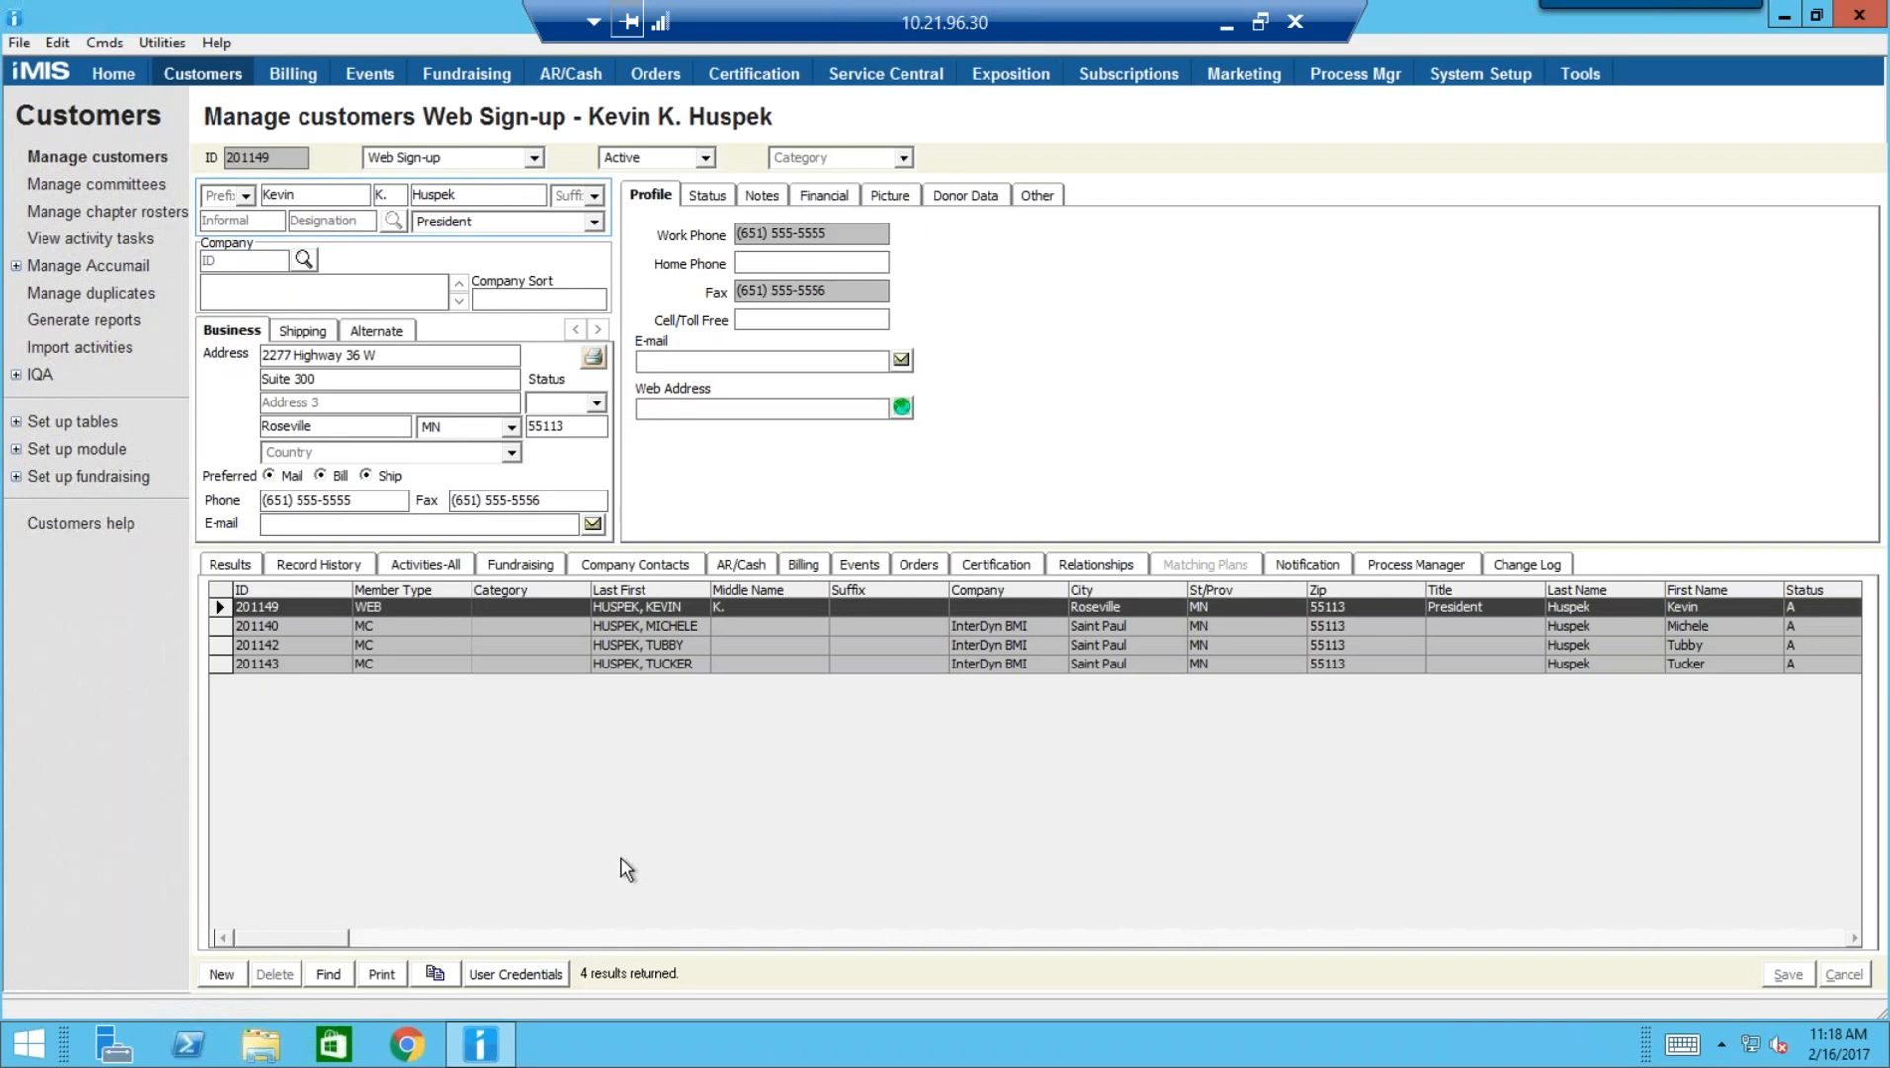
# Open ImportData.csv from the desktop beside the customer record, compare its first row with the imported fields, and close the file
pyautogui.click(1787, 16)
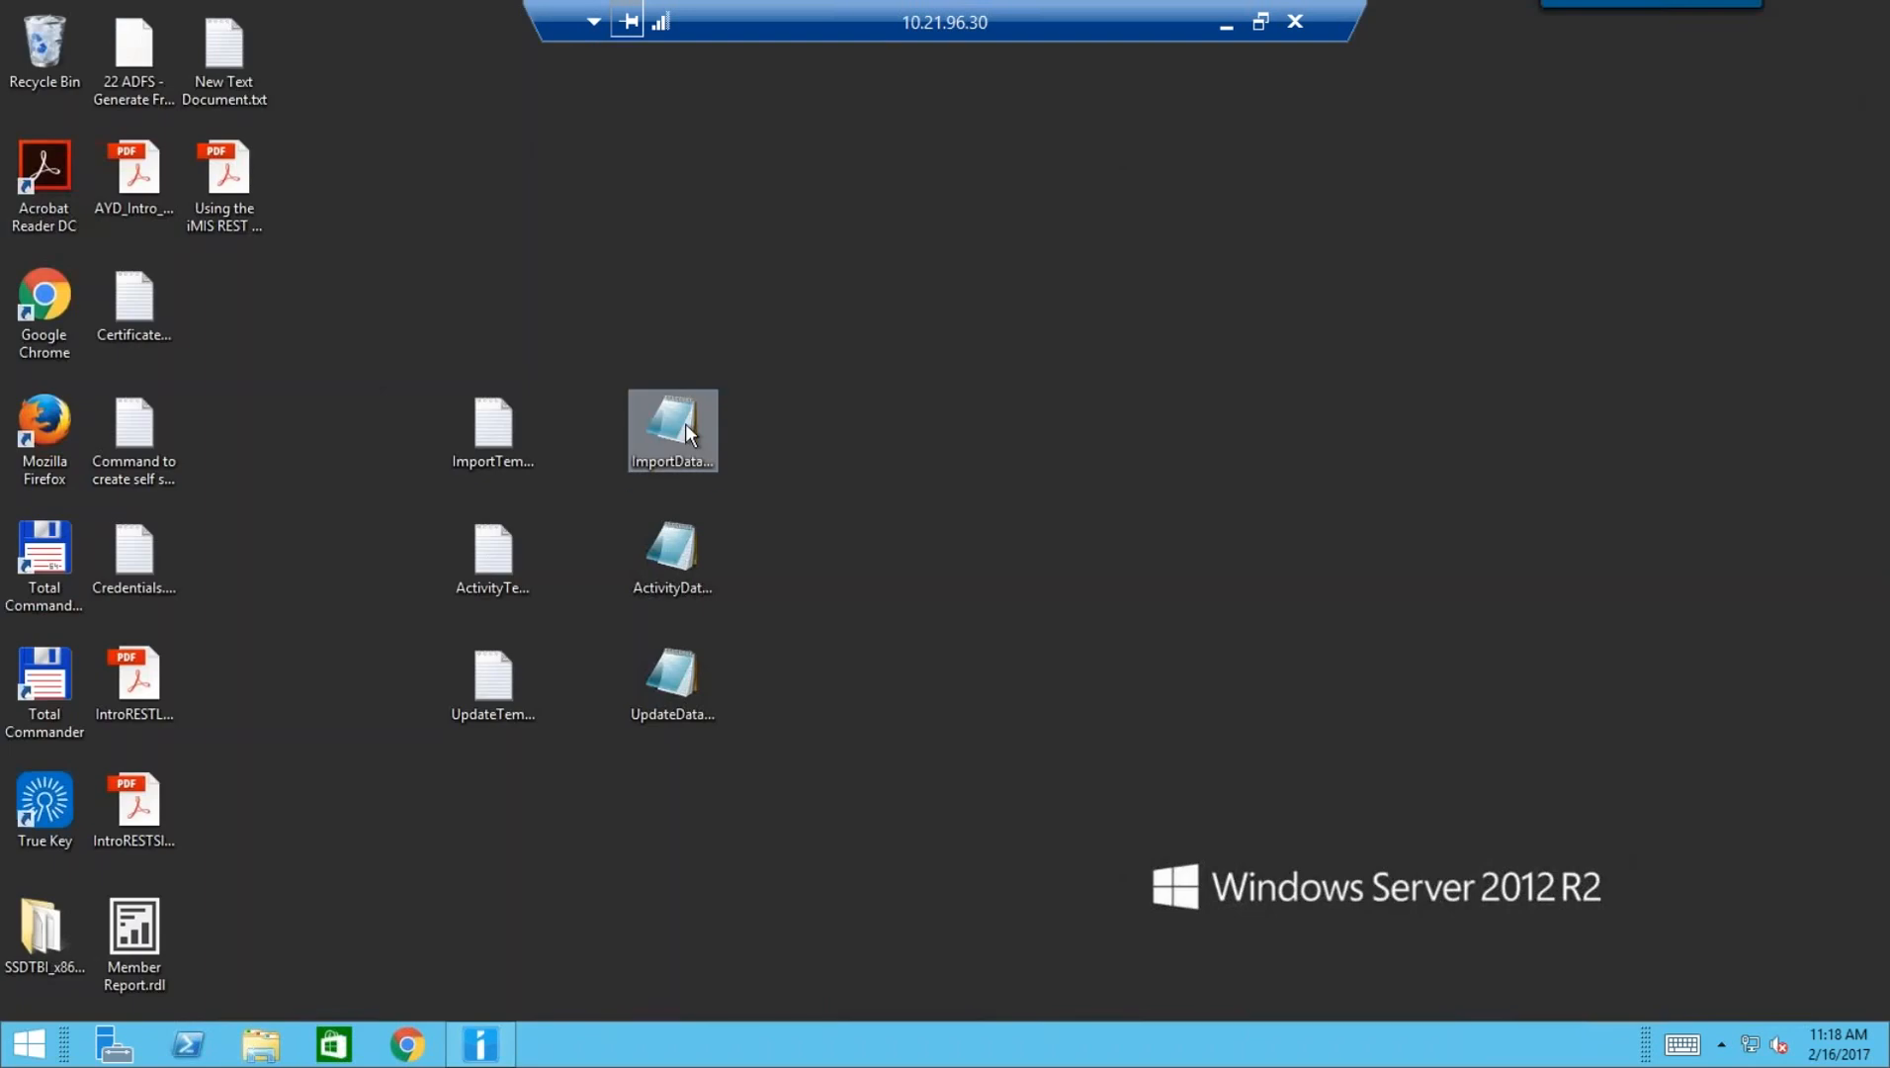
pyautogui.click(685, 424)
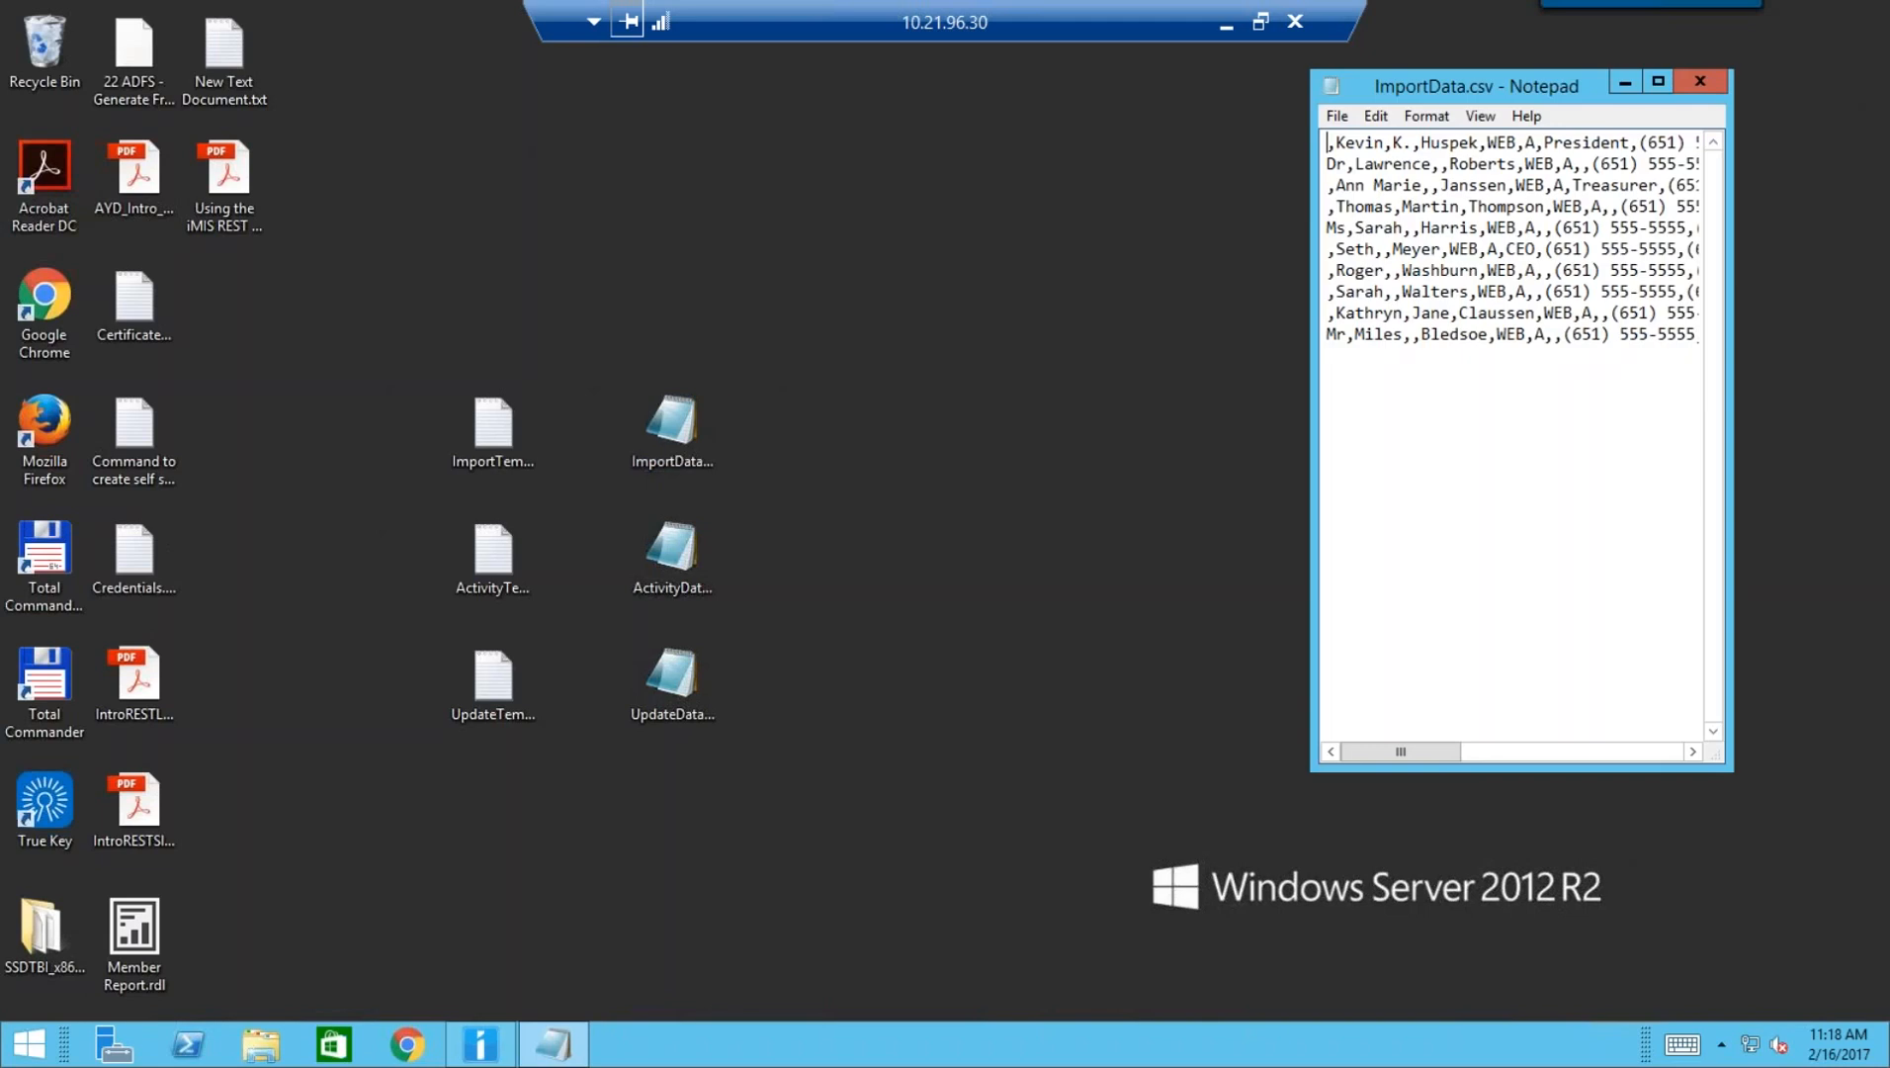
pyautogui.click(481, 1044)
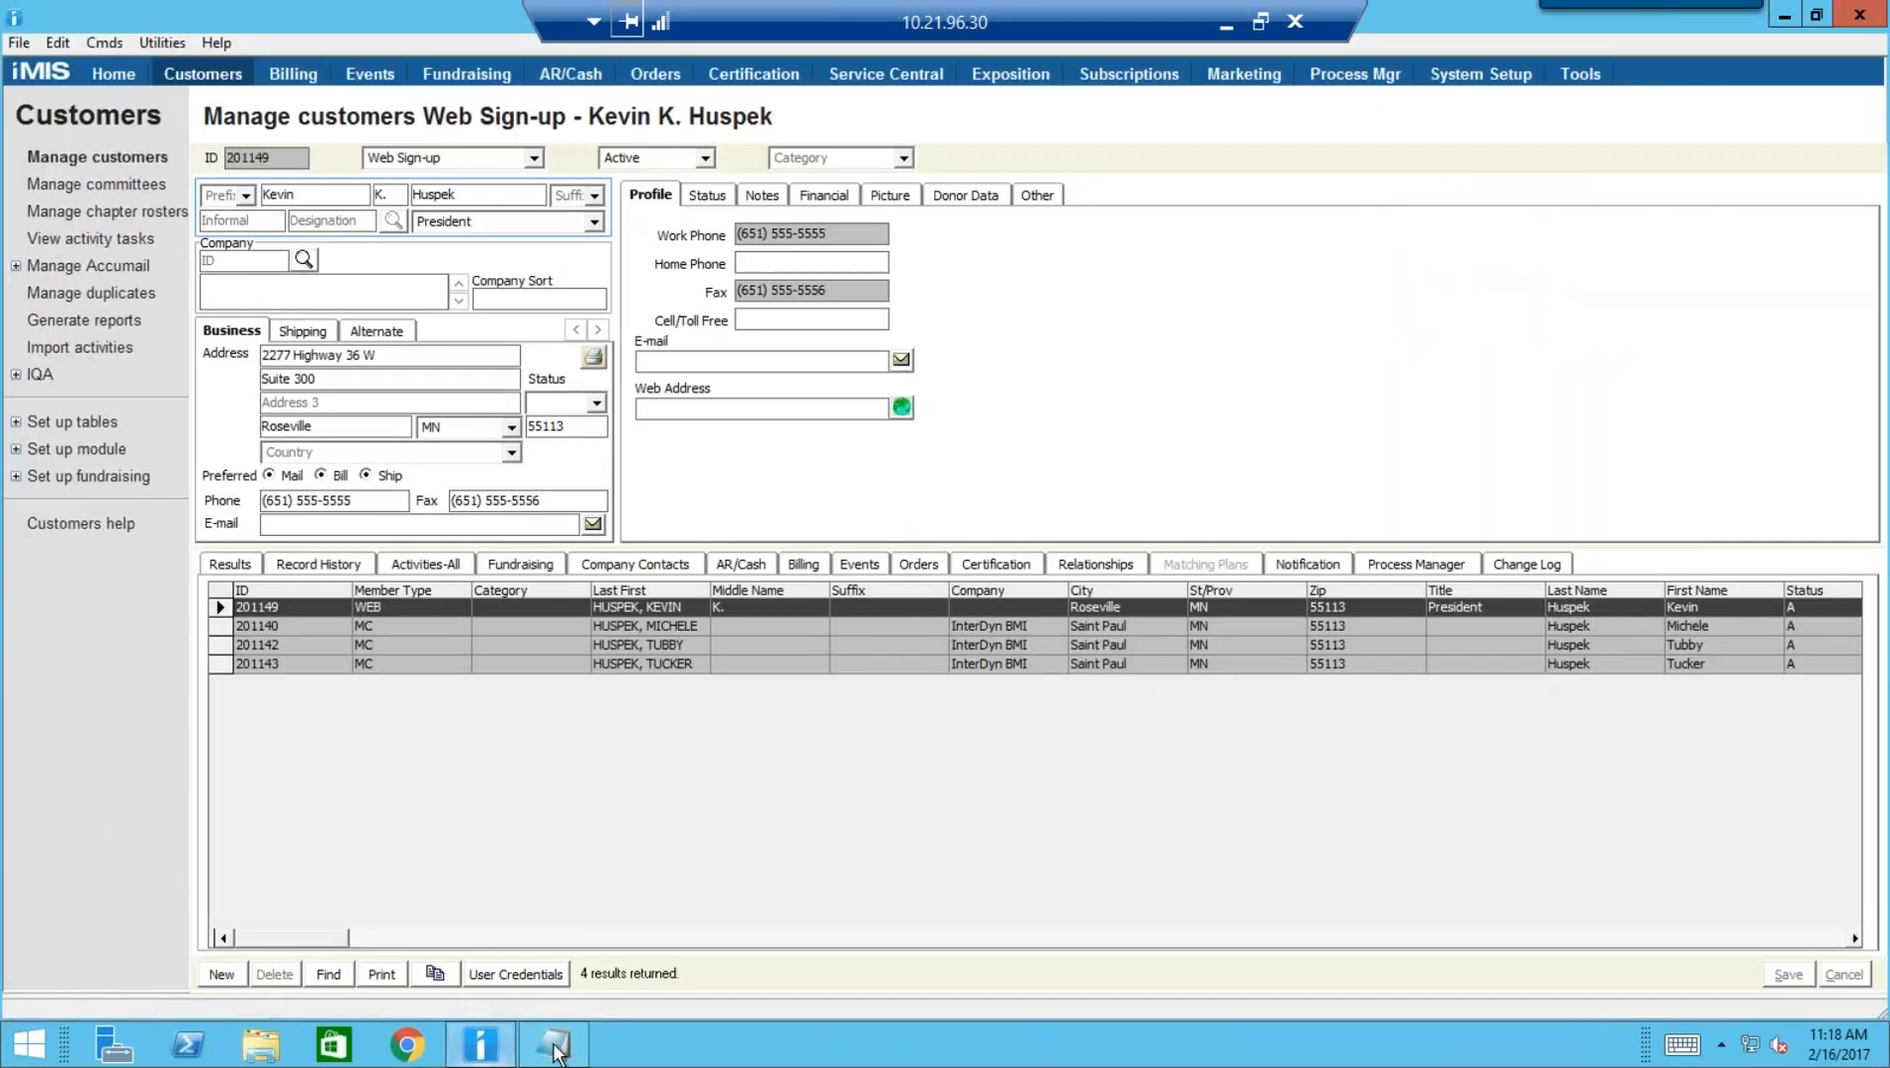
pyautogui.click(554, 1046)
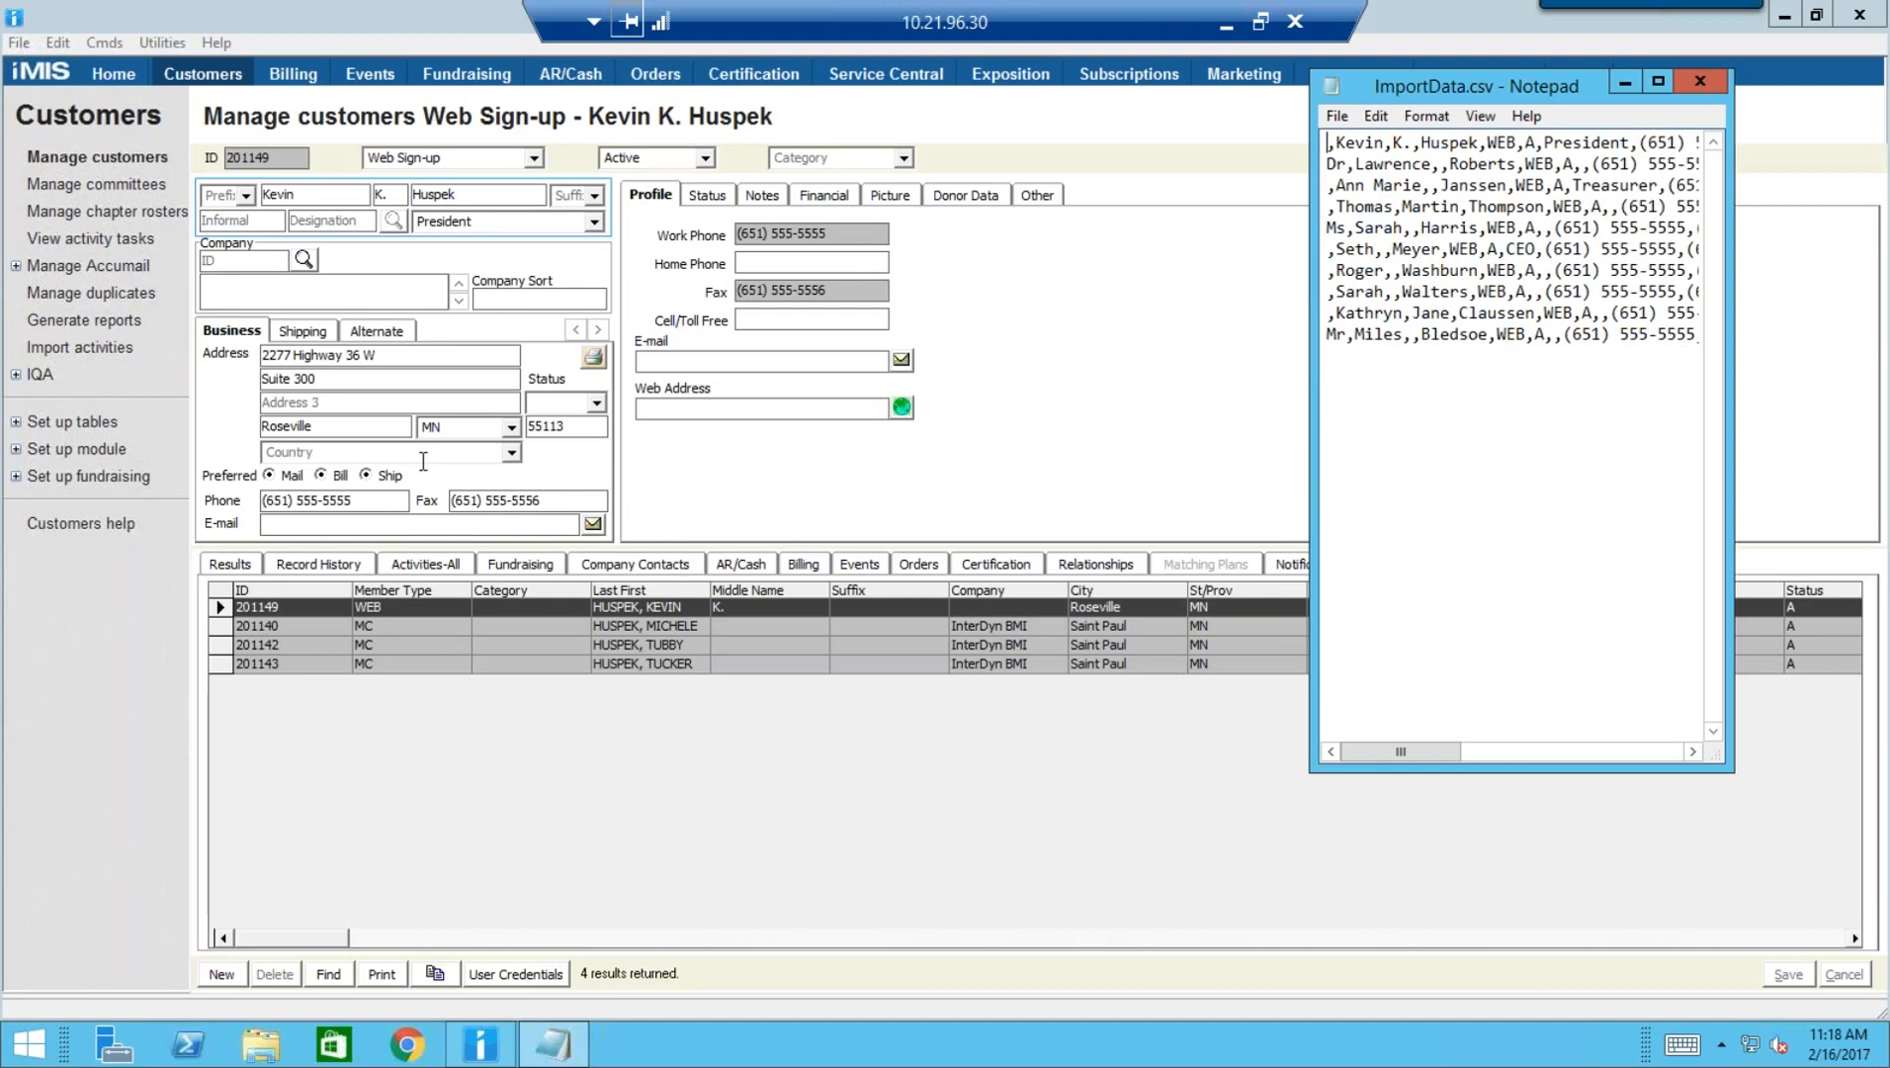
pyautogui.moveTo(1419, 748); pyautogui.dragTo(1365, 773)
pyautogui.click(1382, 164)
pyautogui.click(1700, 81)
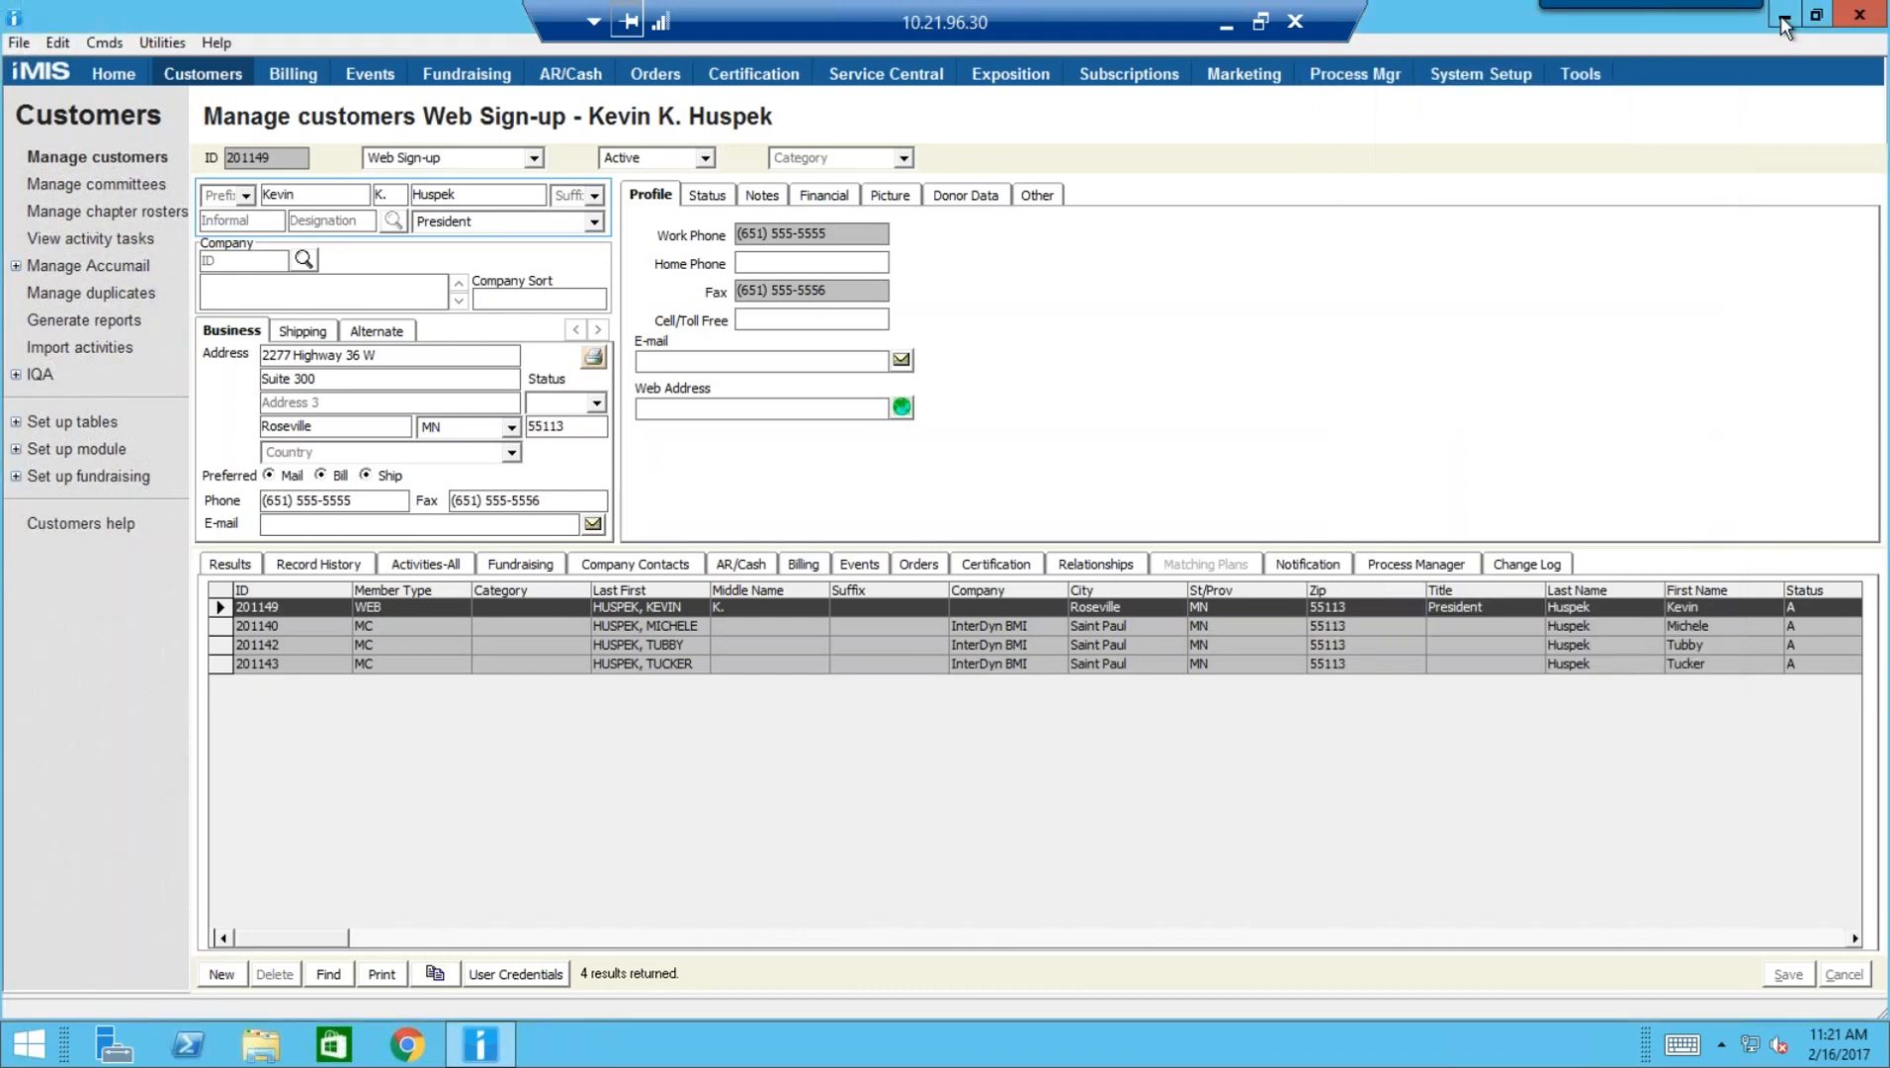
# Reopen the Import Utility to review the saved IMPORTTEMPLATE field definitions and processing codes, and close it
pyautogui.click(1783, 20)
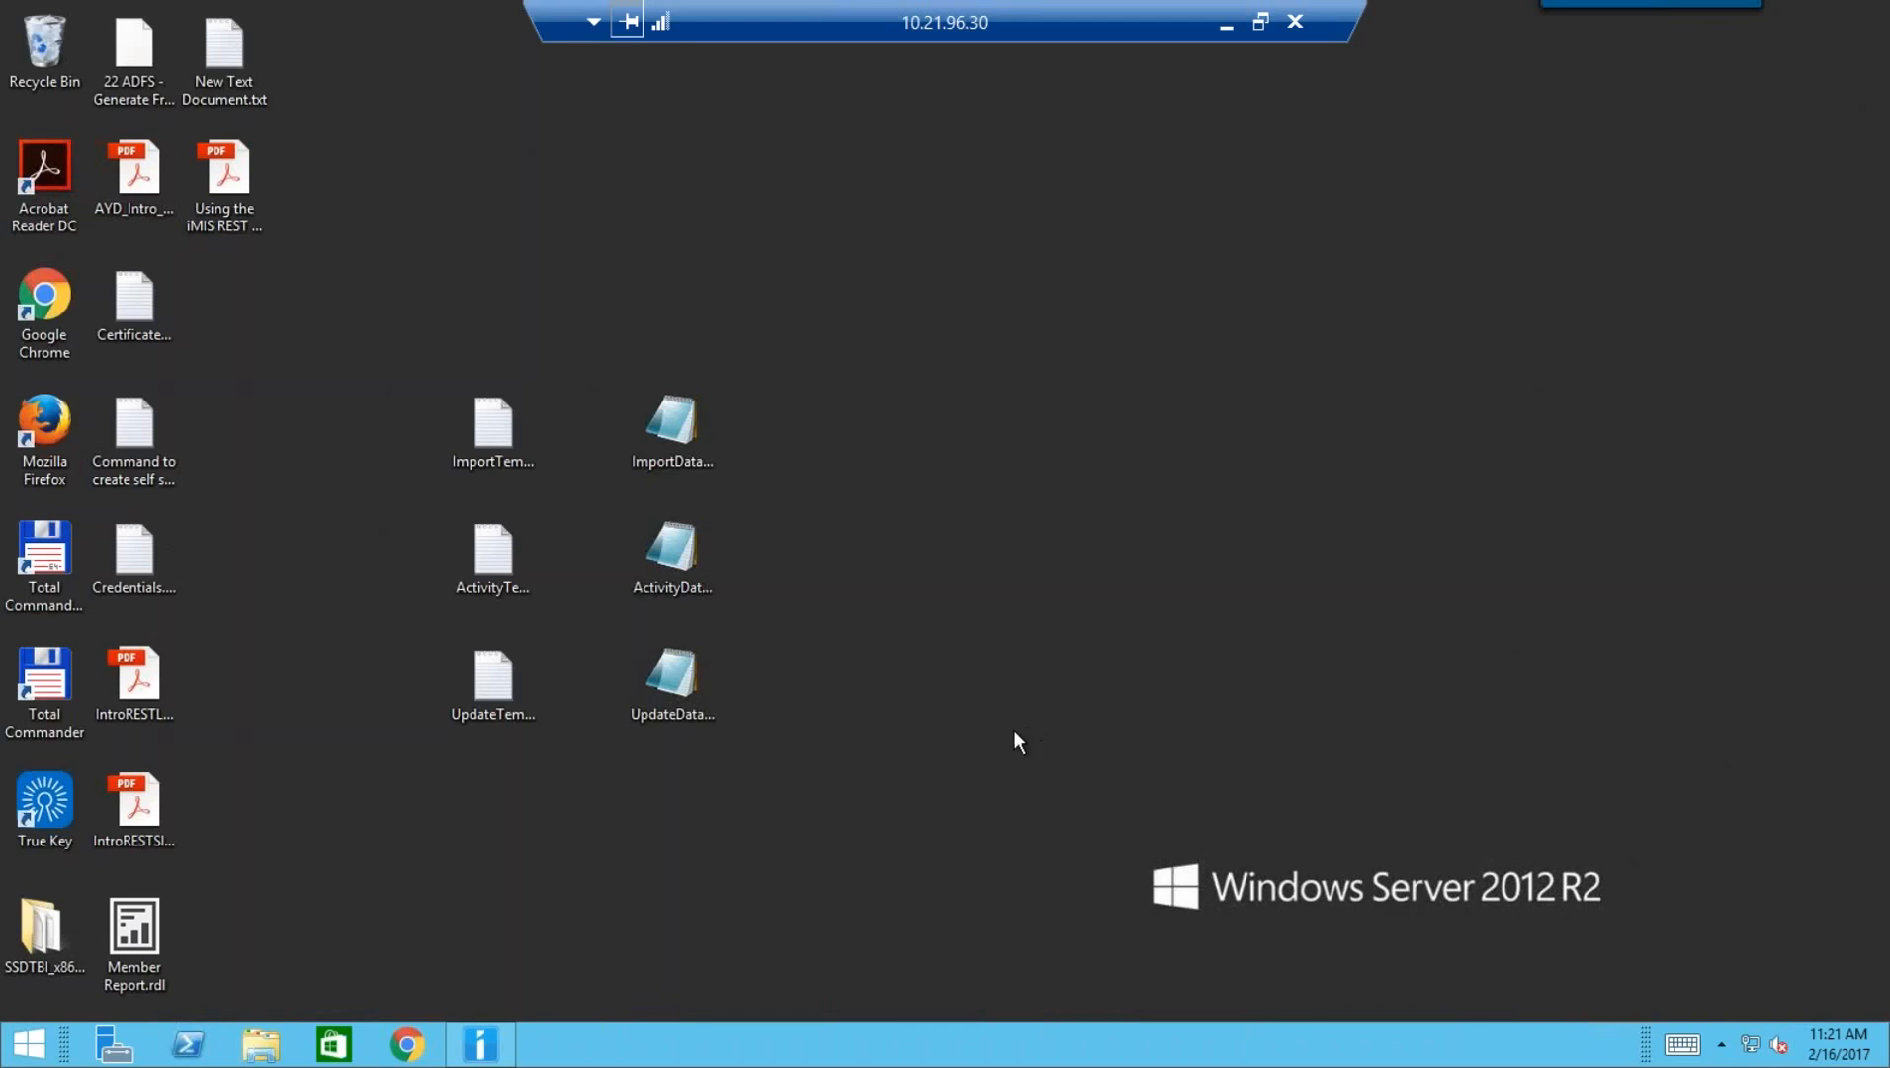
pyautogui.click(481, 1044)
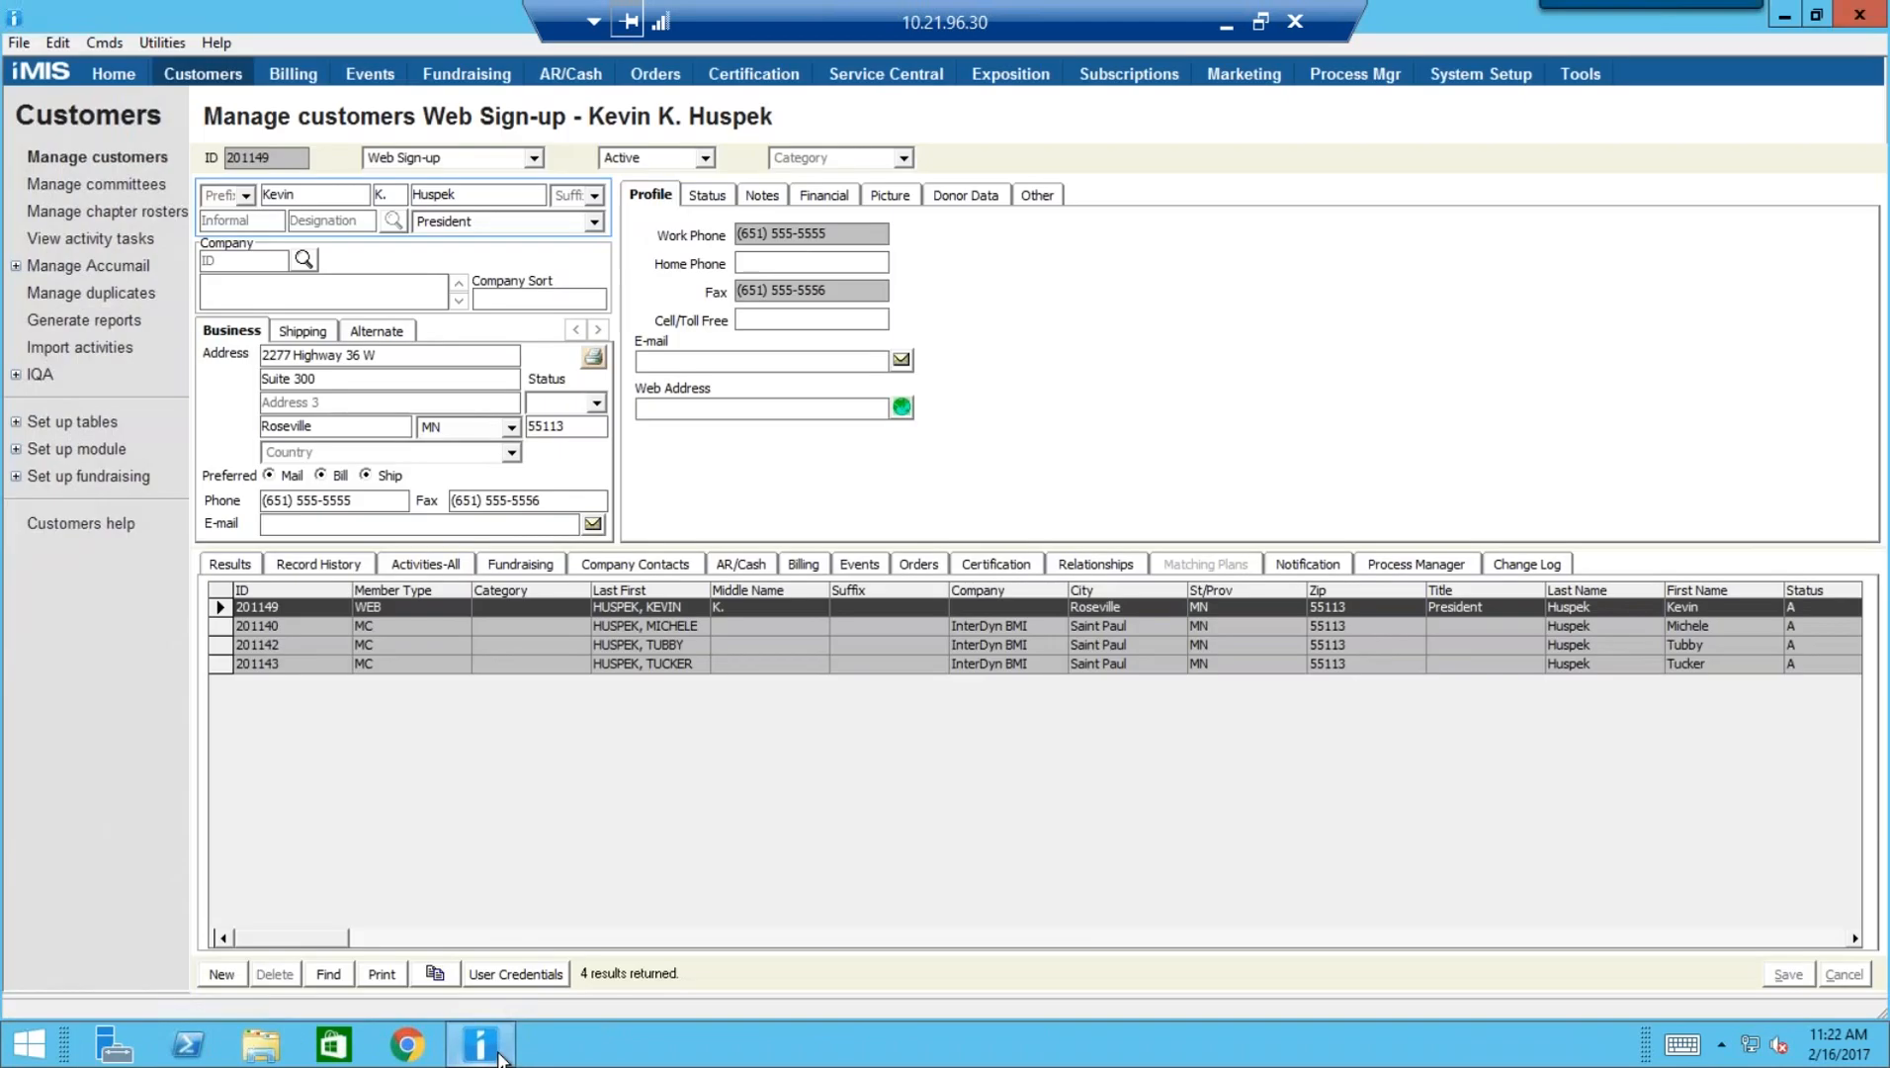
pyautogui.click(163, 44)
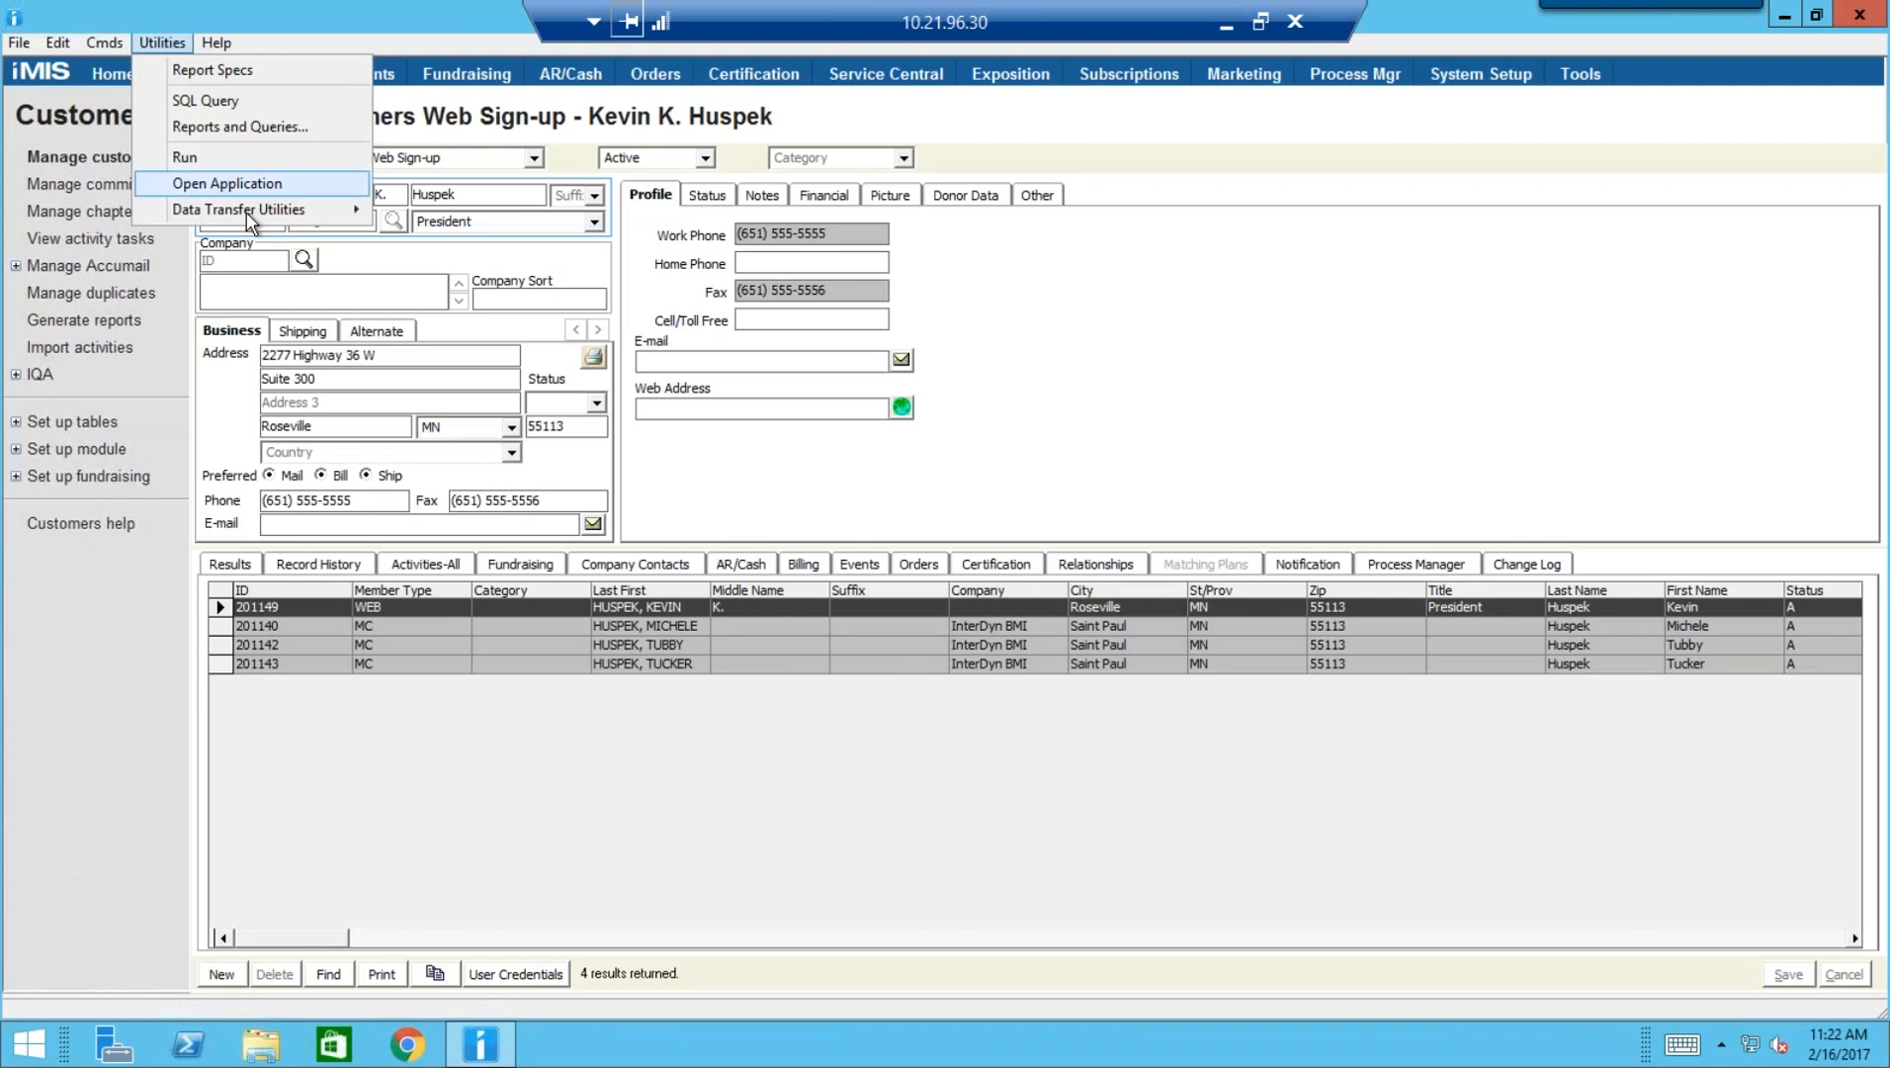
pyautogui.moveTo(248, 214)
pyautogui.click(461, 209)
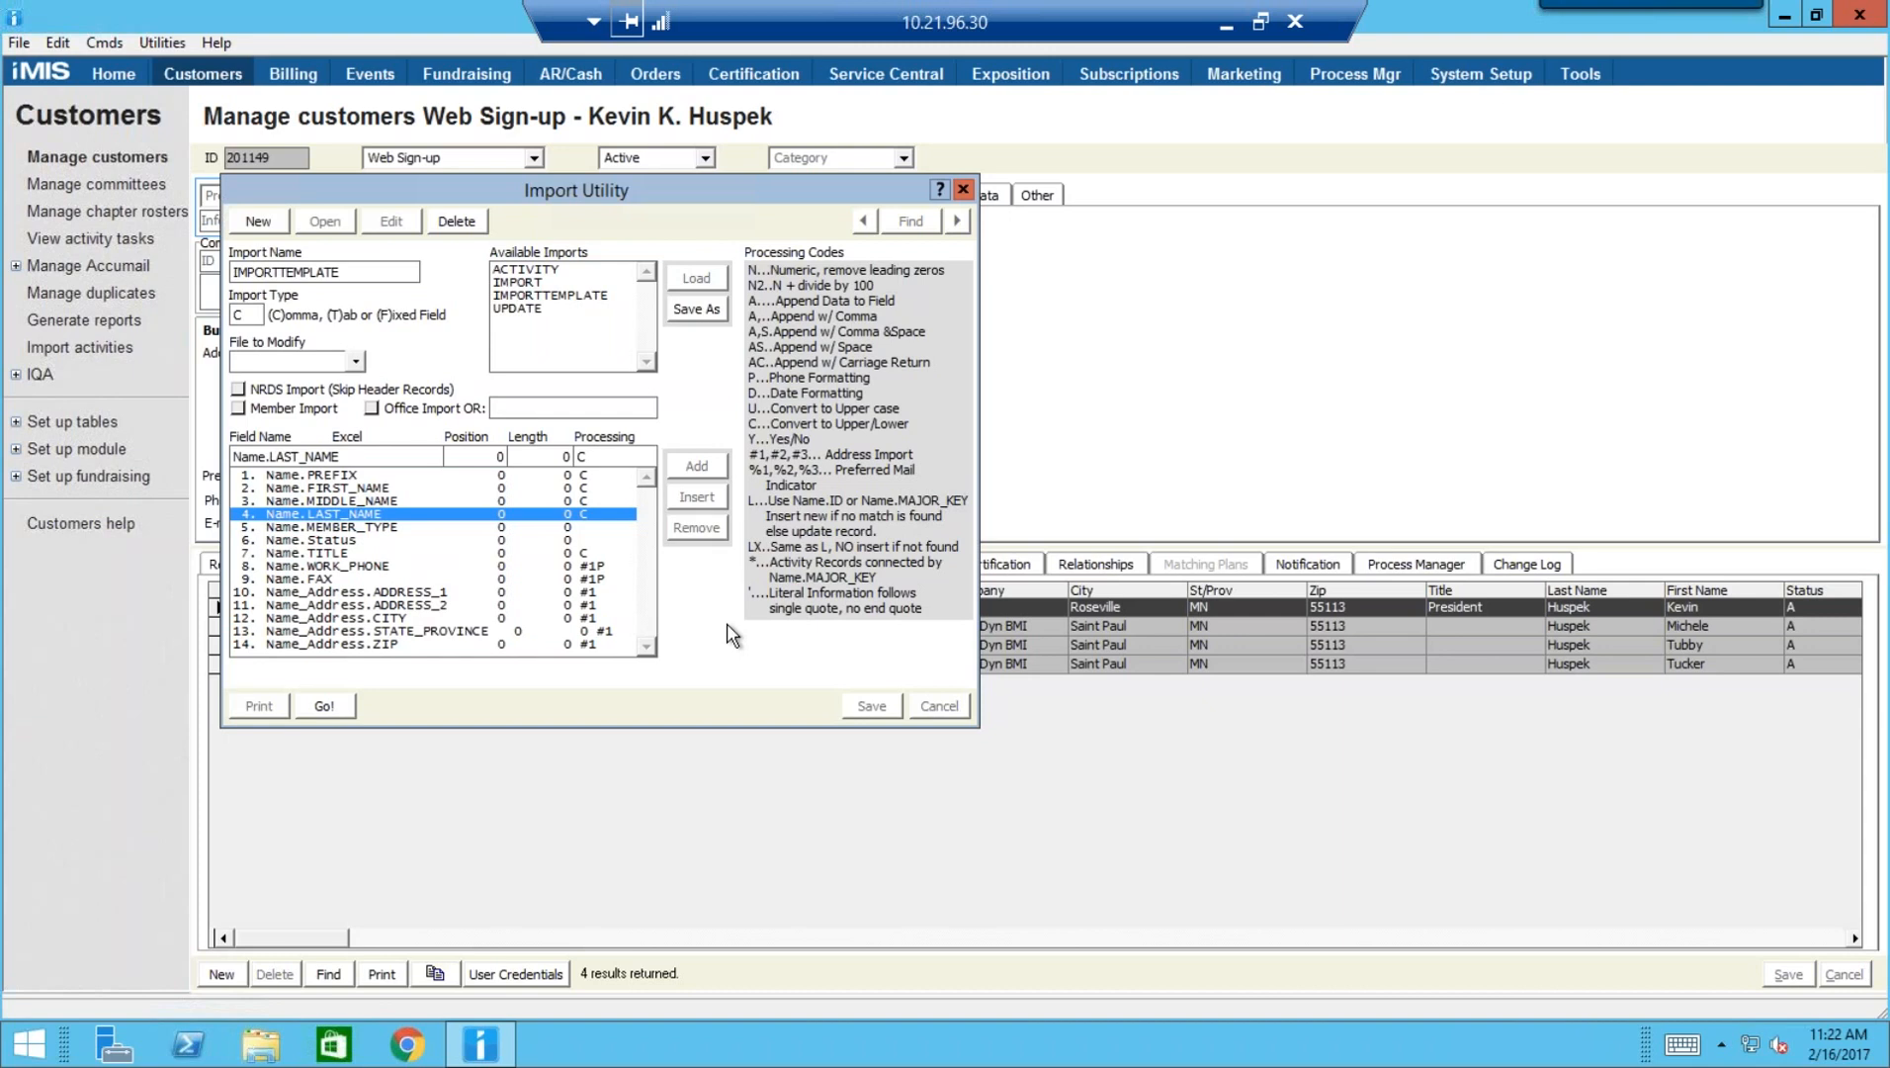
pyautogui.click(963, 191)
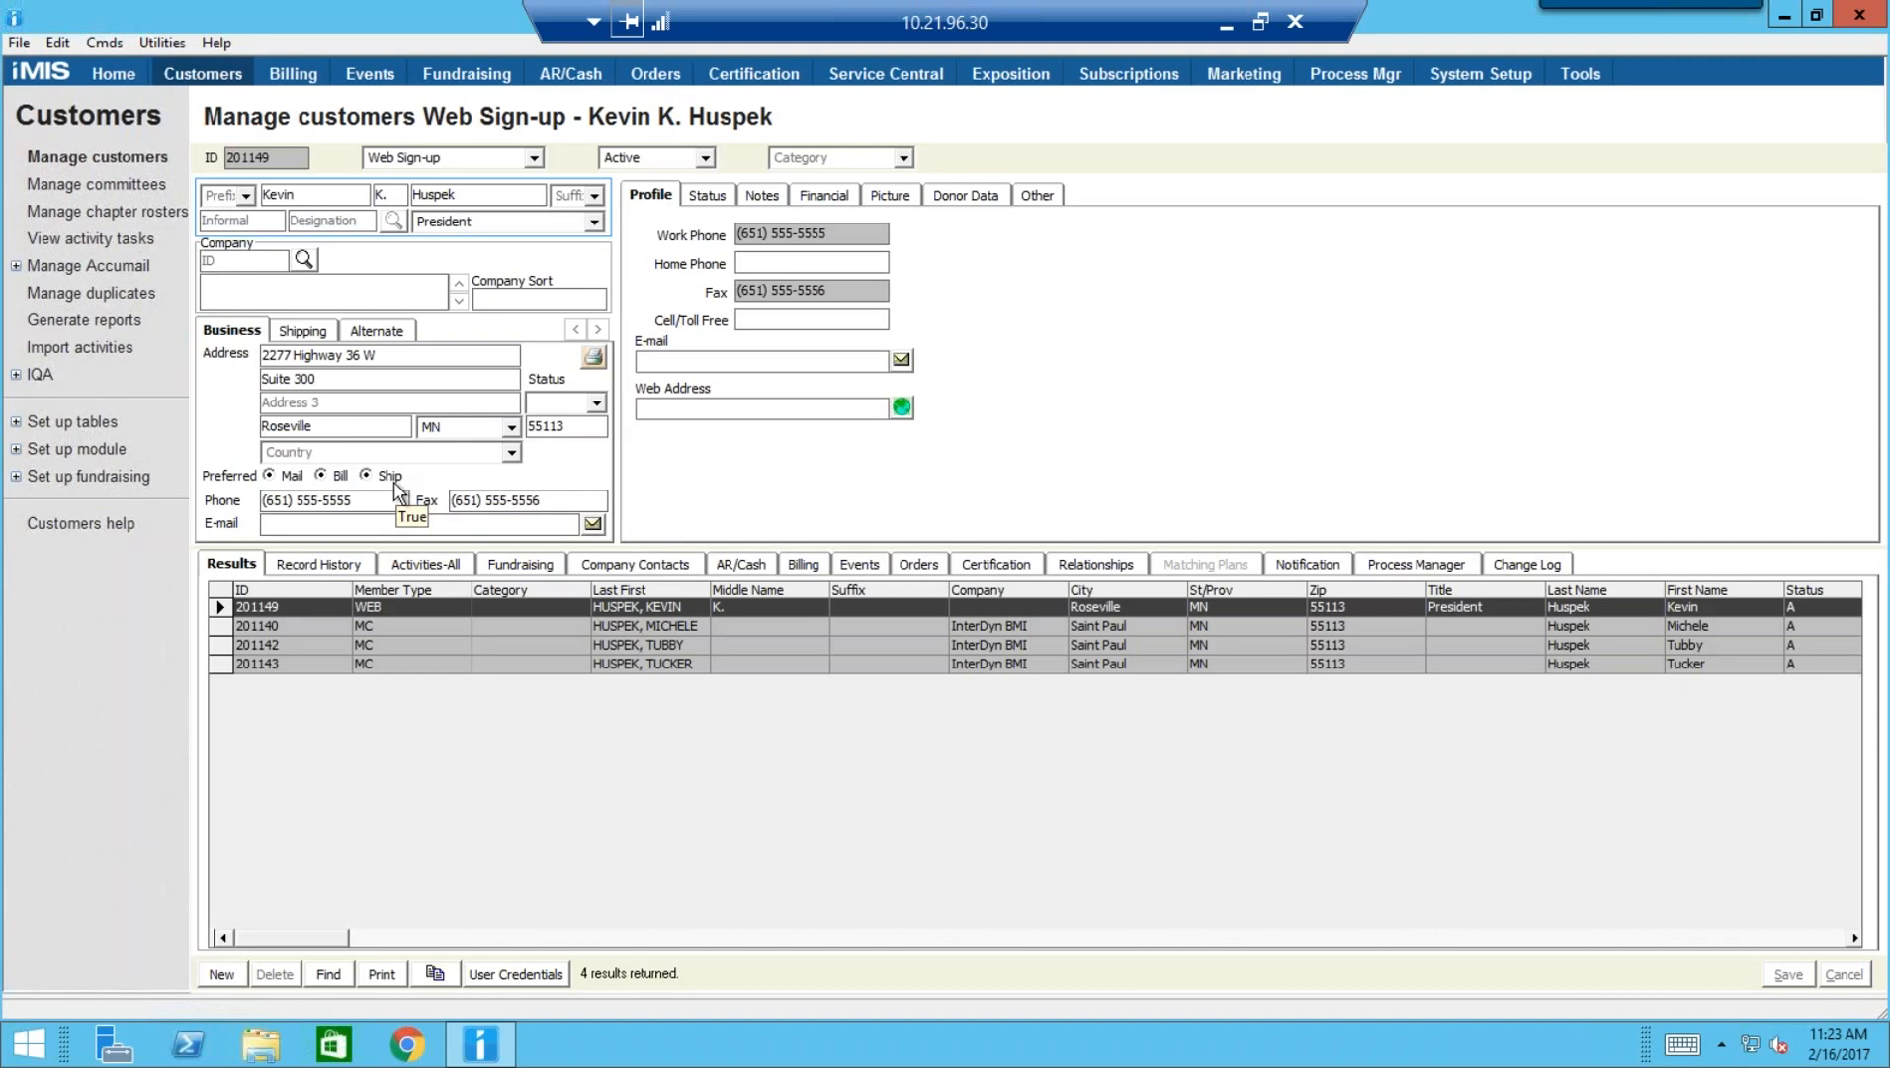
# Open ImportTemplate.txt from the desktop and highlight the #1 processing code on the Name_Address.ADDRESS_1 line
pyautogui.click(1781, 17)
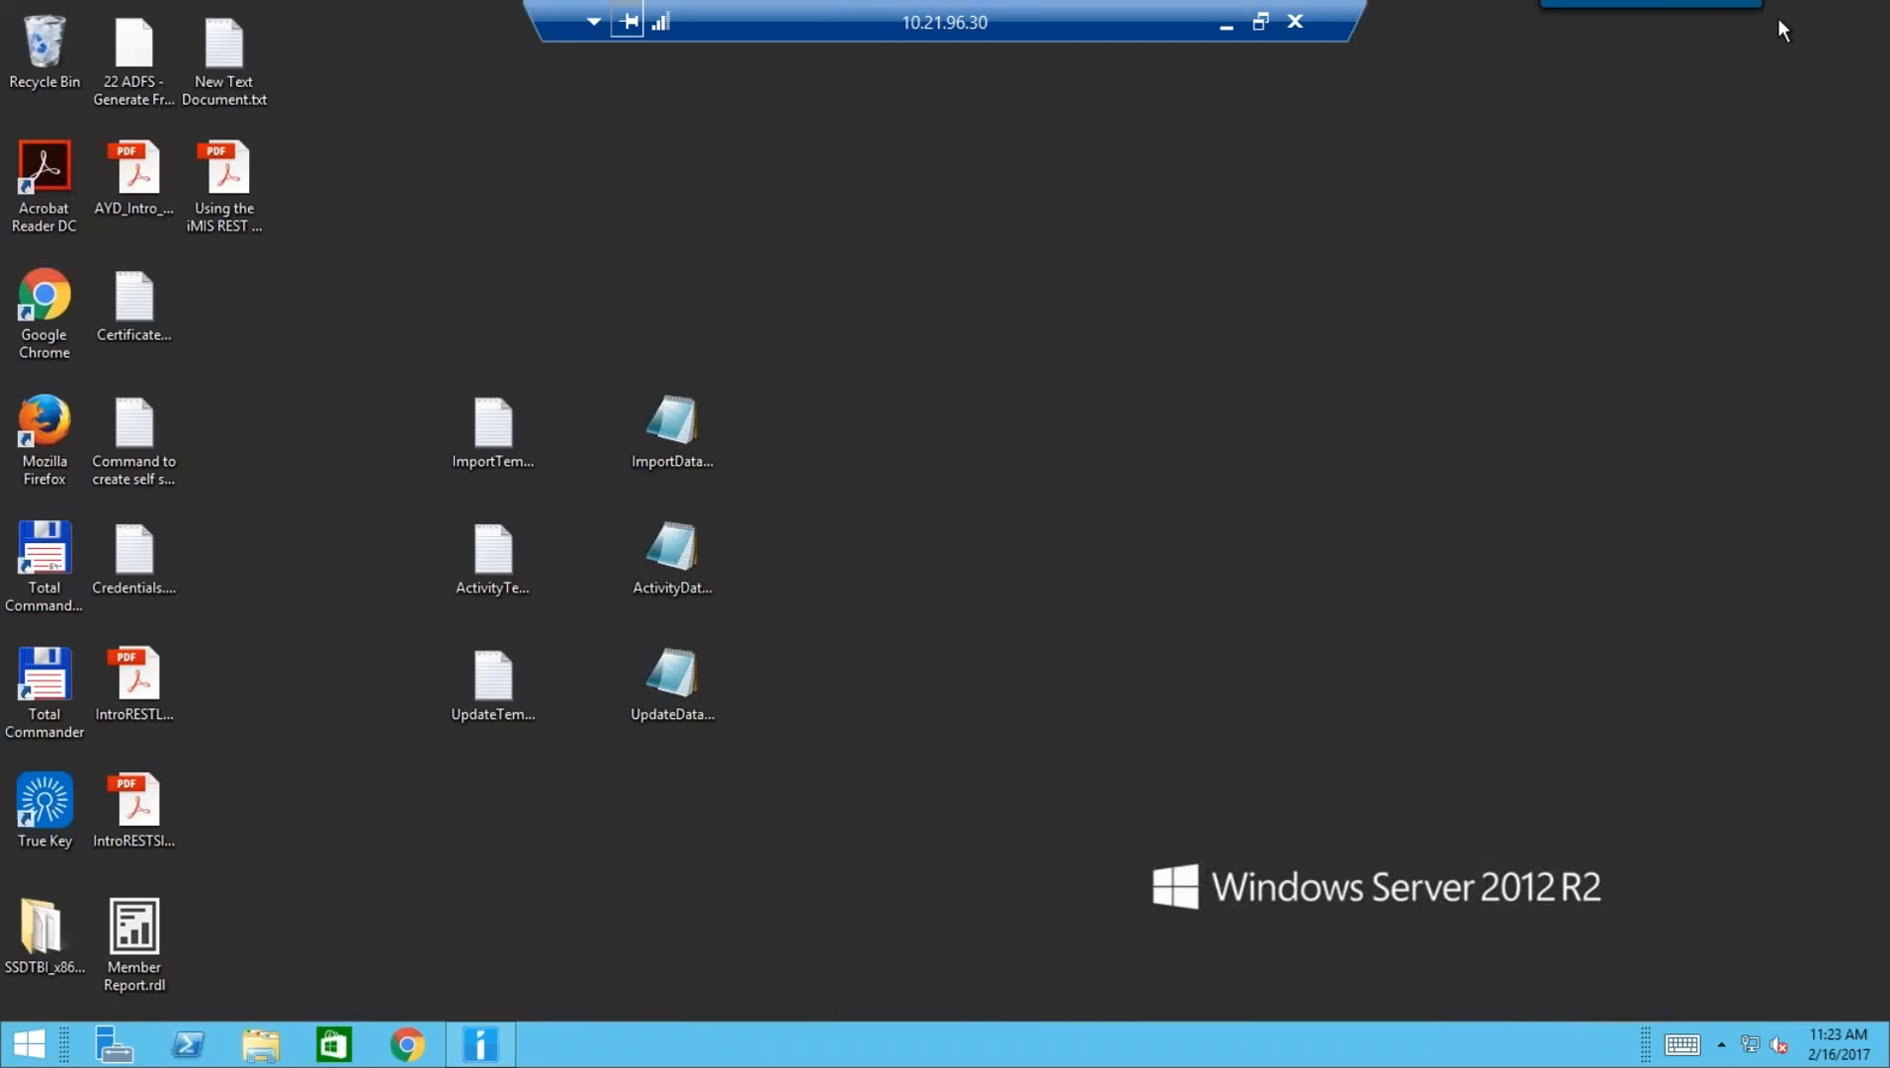
pyautogui.click(500, 420)
pyautogui.doubleClick(499, 427)
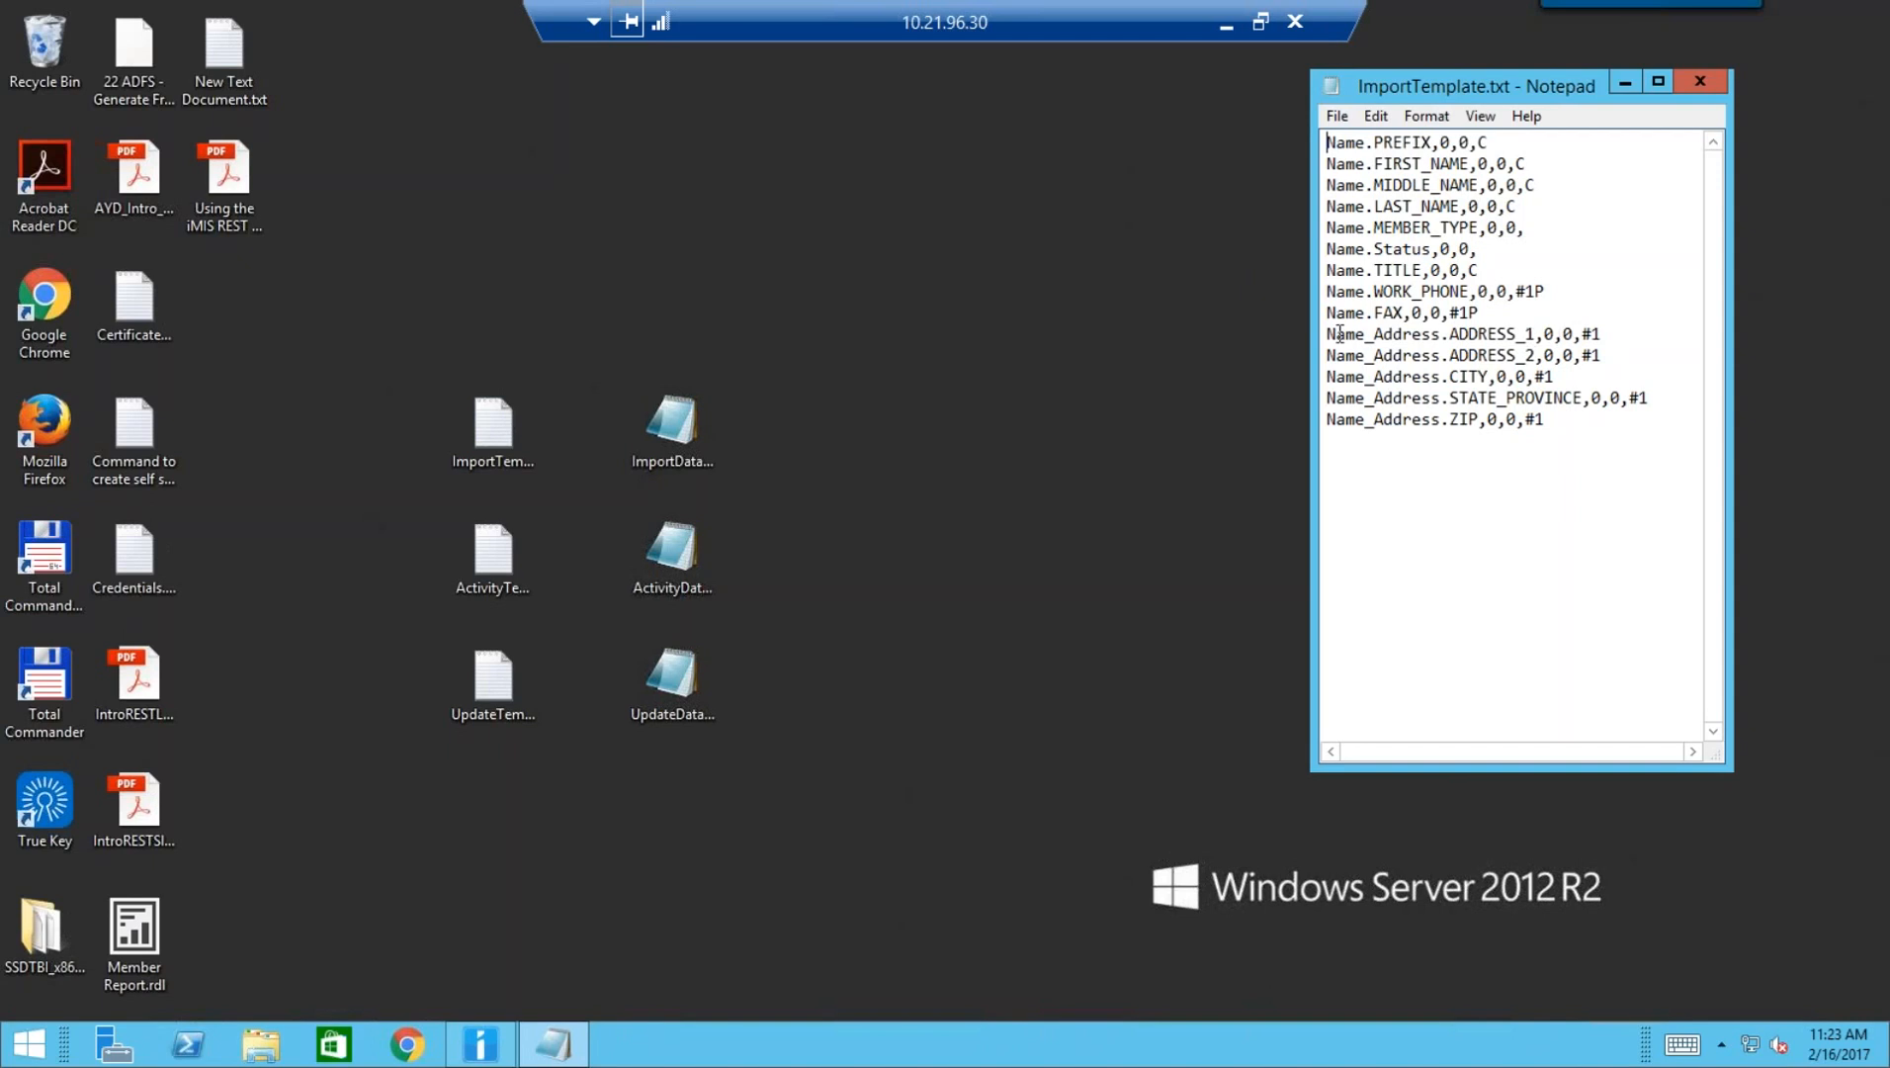
pyautogui.moveTo(1337, 334); pyautogui.dragTo(1604, 336)
pyautogui.click(1603, 335)
pyautogui.doubleClick(1588, 334)
# Check the business address on the imported customer record in iMIS, return to the desktop, and close ImportTemplate.txt
pyautogui.moveTo(464, 1063)
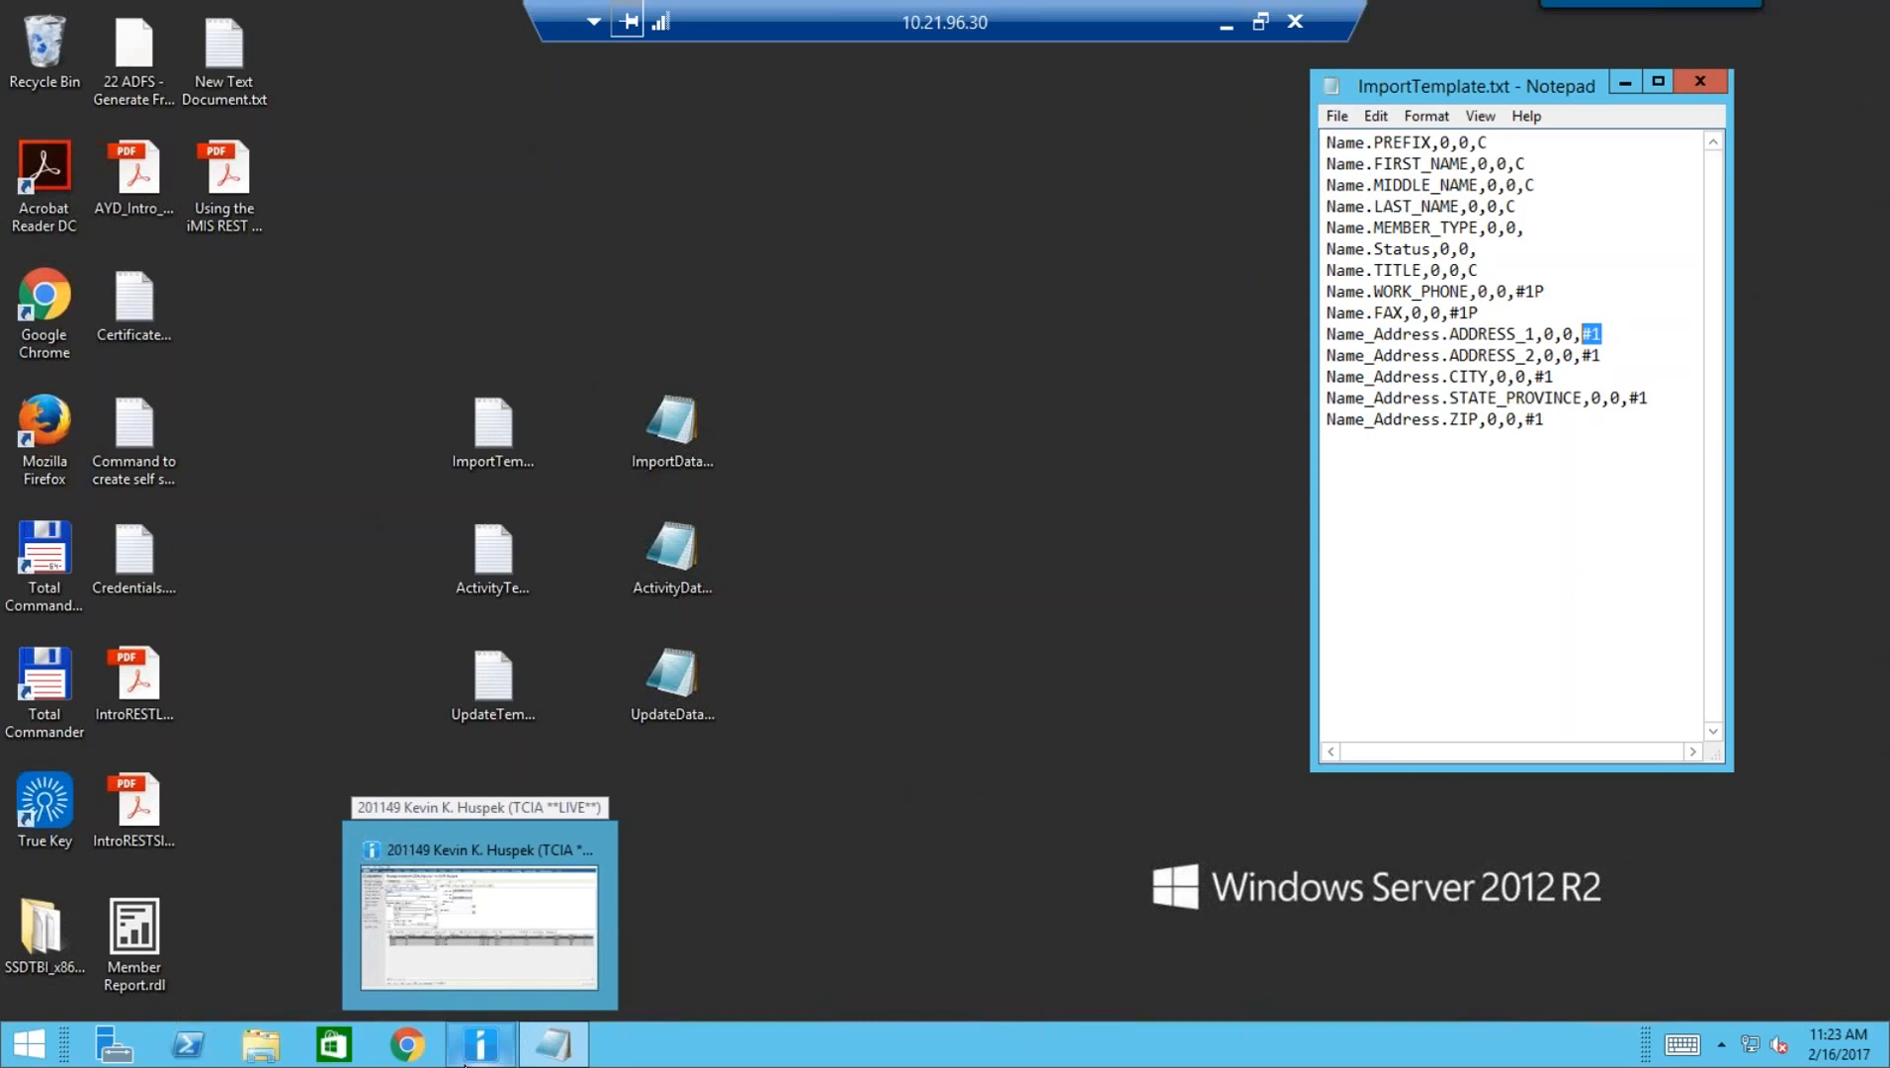
pyautogui.click(465, 1063)
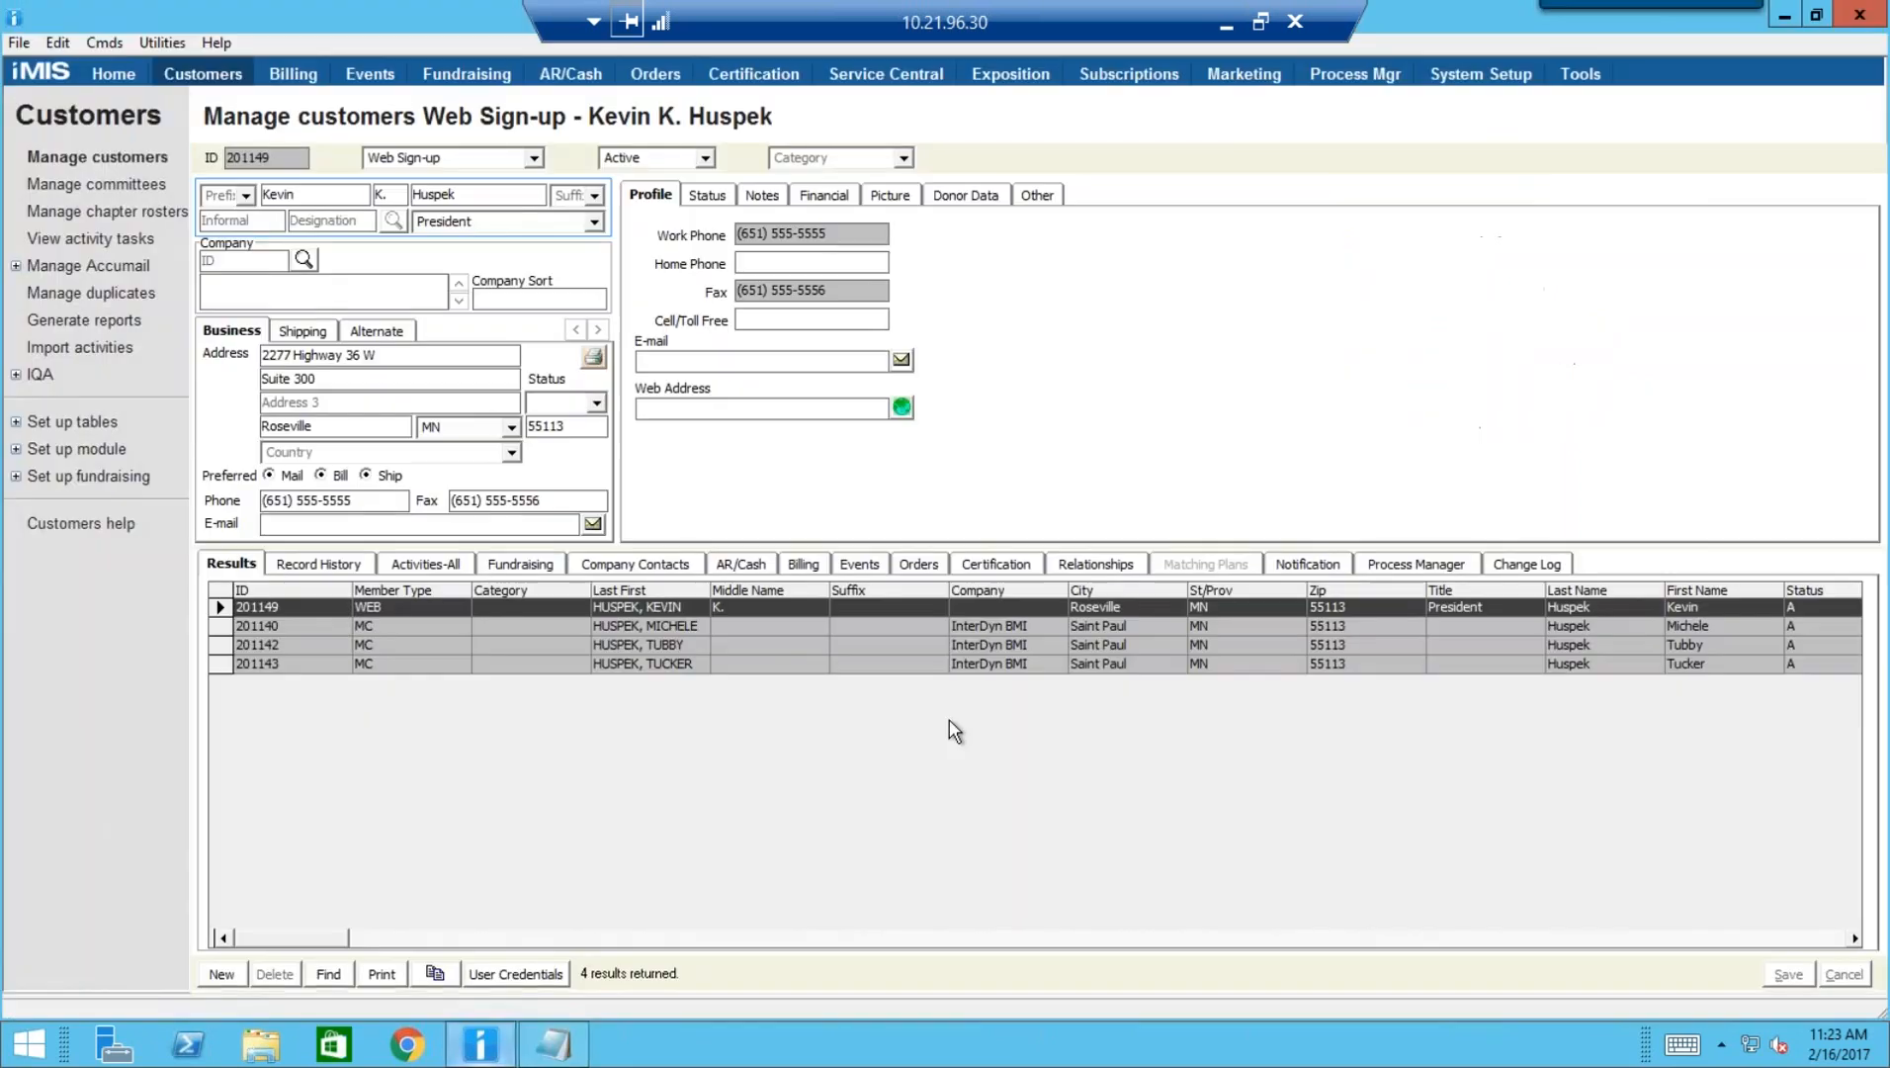
pyautogui.click(1783, 15)
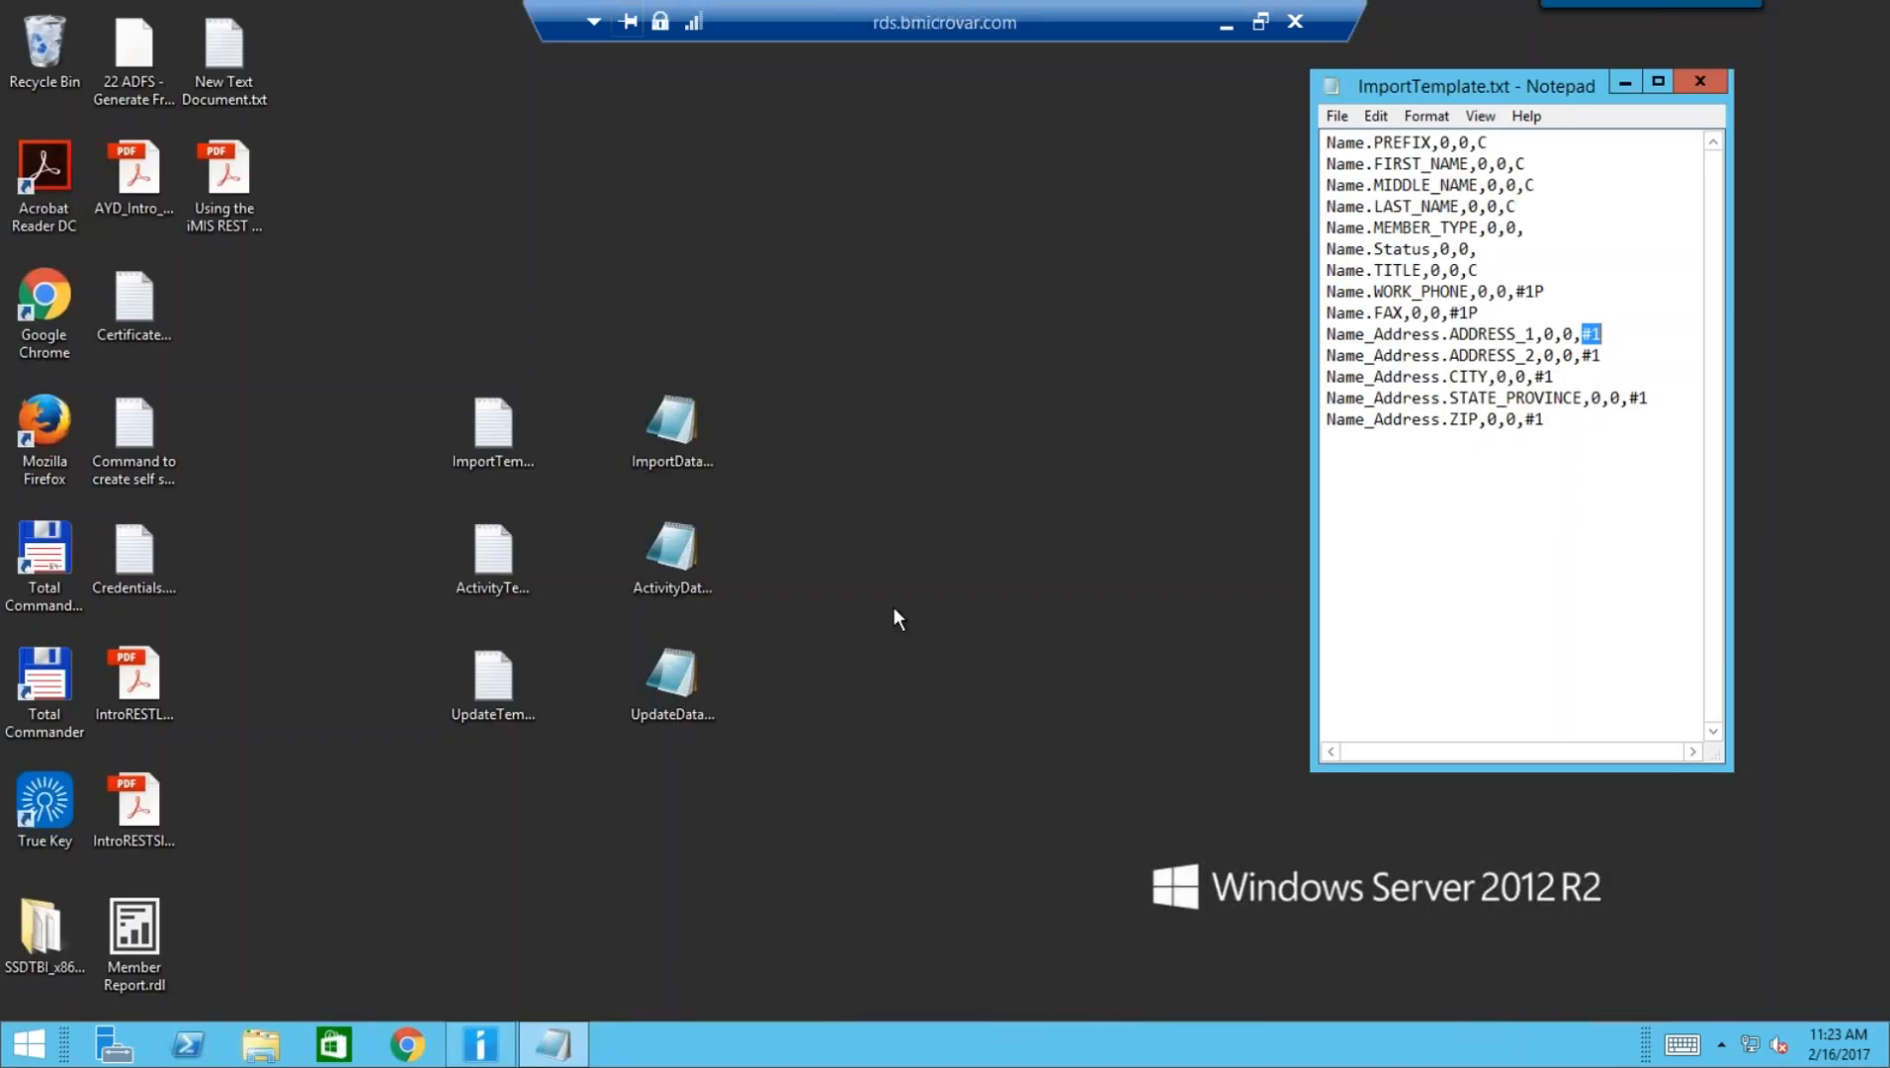
pyautogui.click(895, 610)
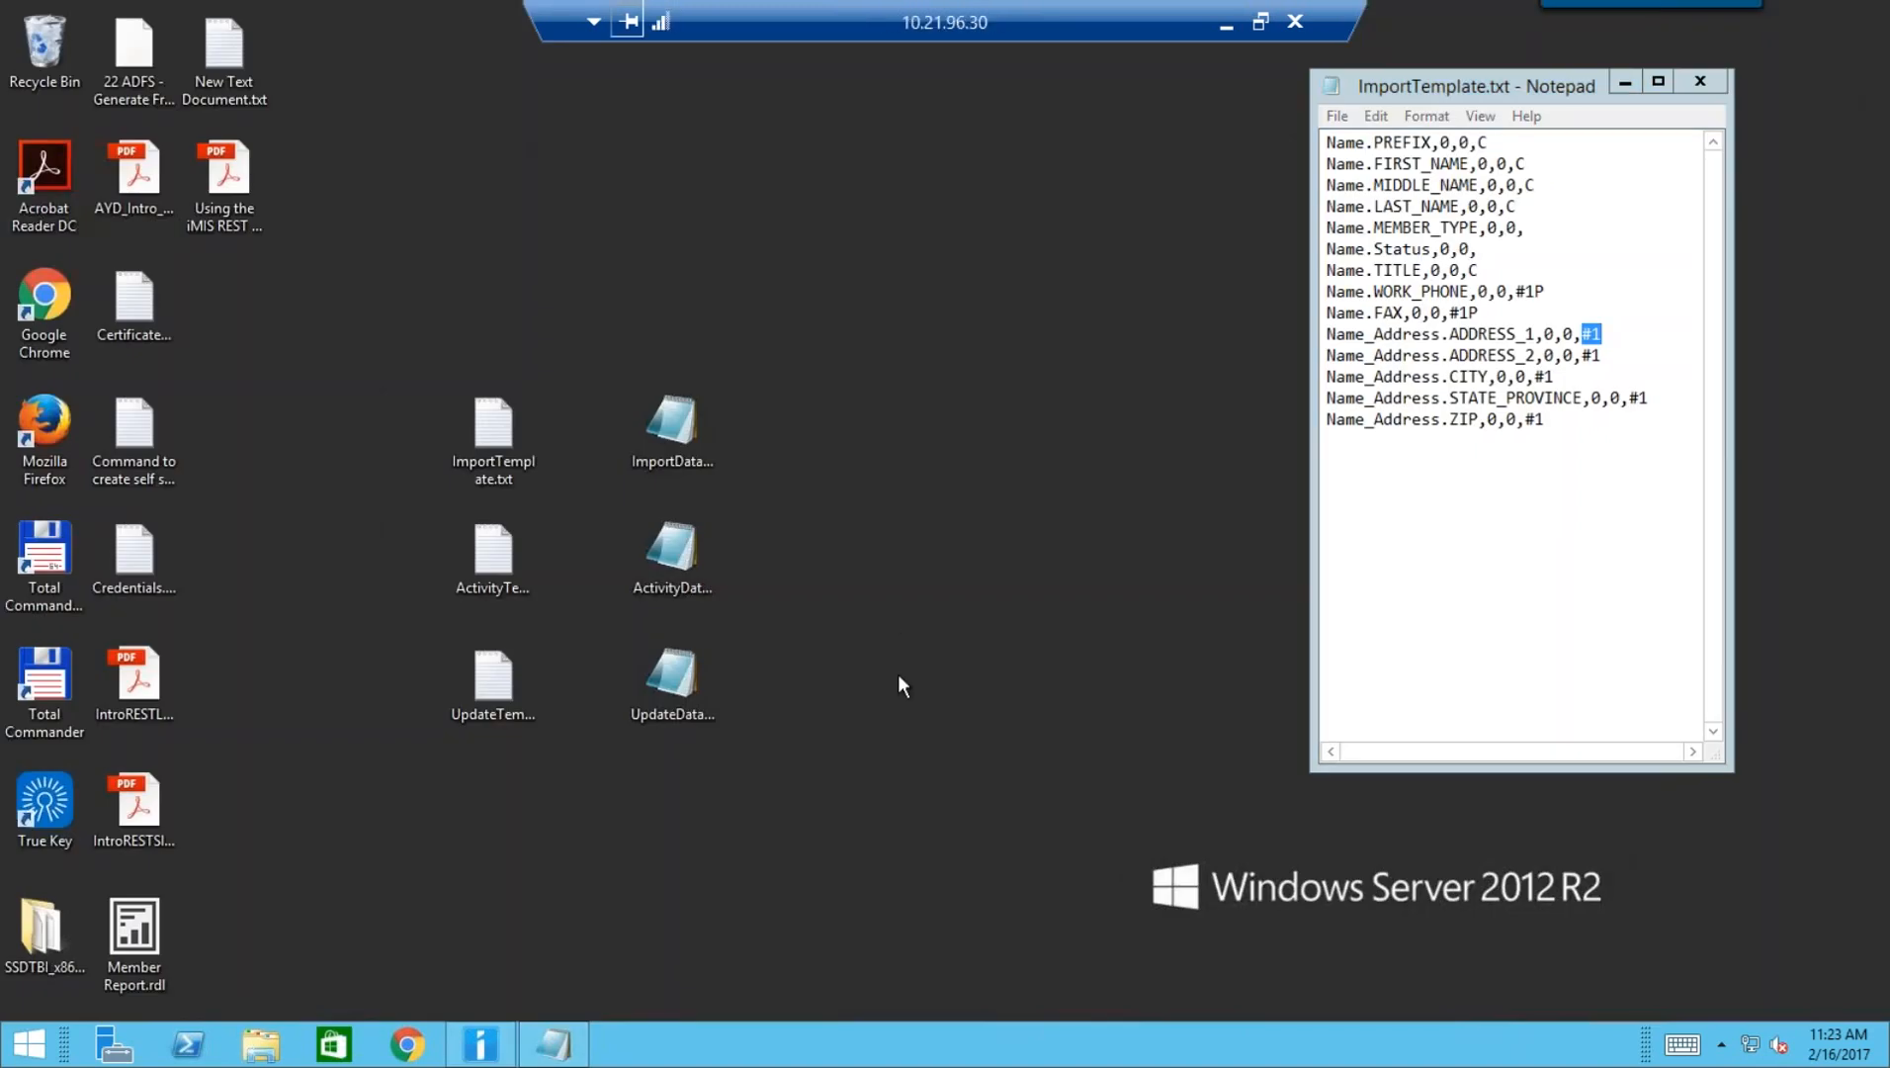
pyautogui.click(1699, 82)
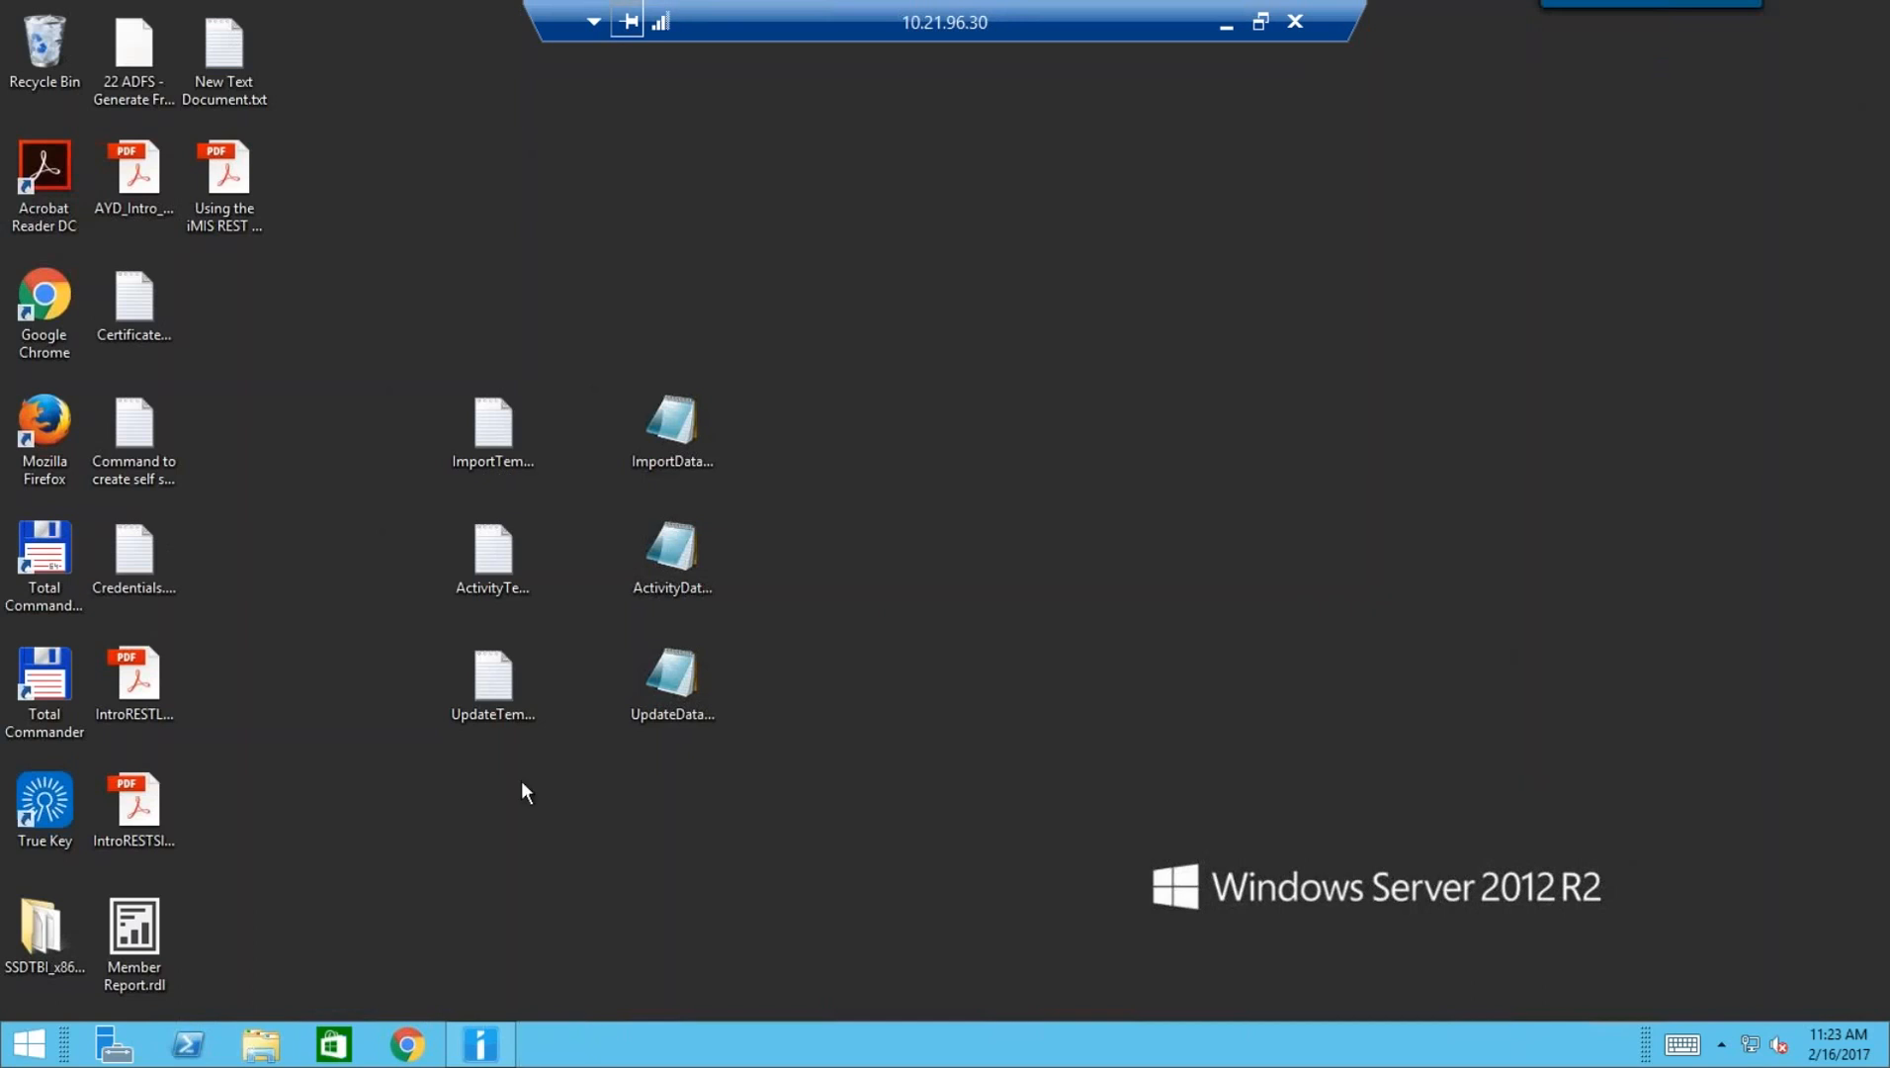
# Open UpdateData.csv from the desktop and examine the customer ID and company ID values in its rows
pyautogui.click(682, 685)
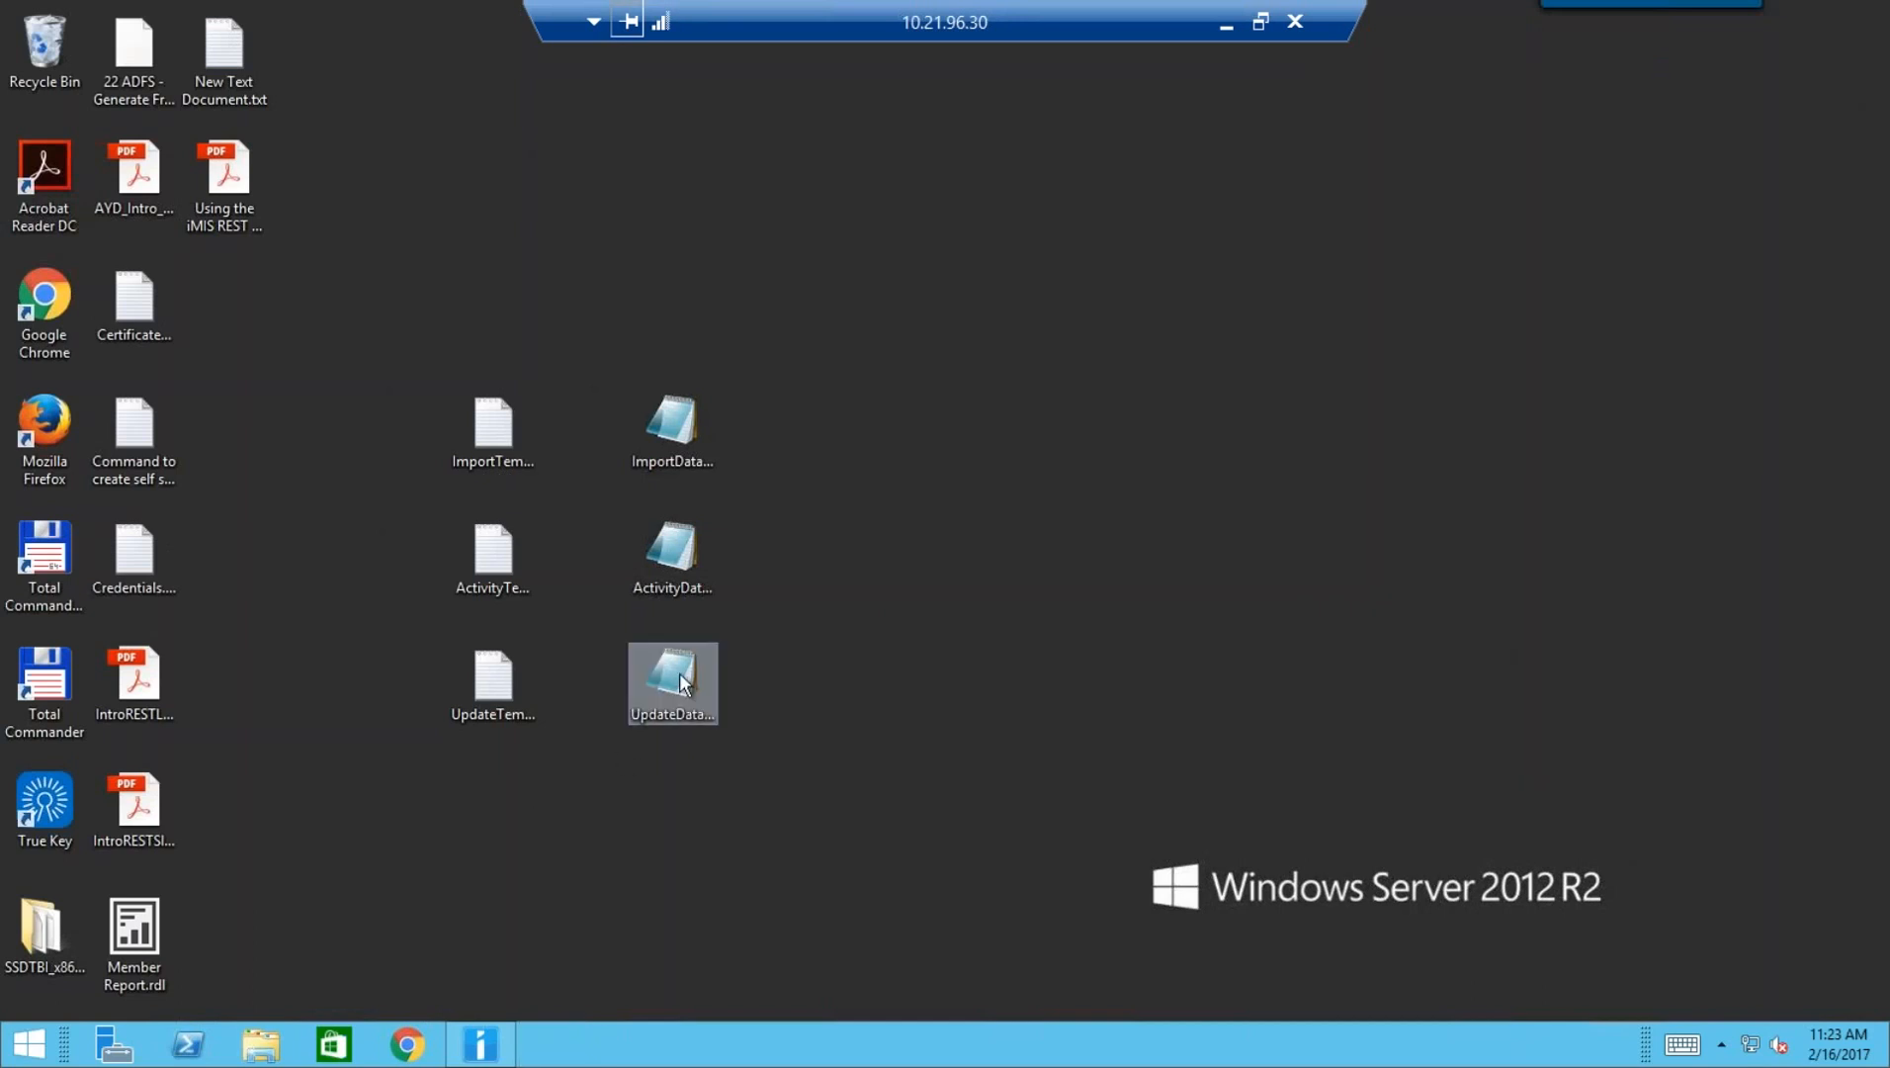
pyautogui.doubleClick(682, 684)
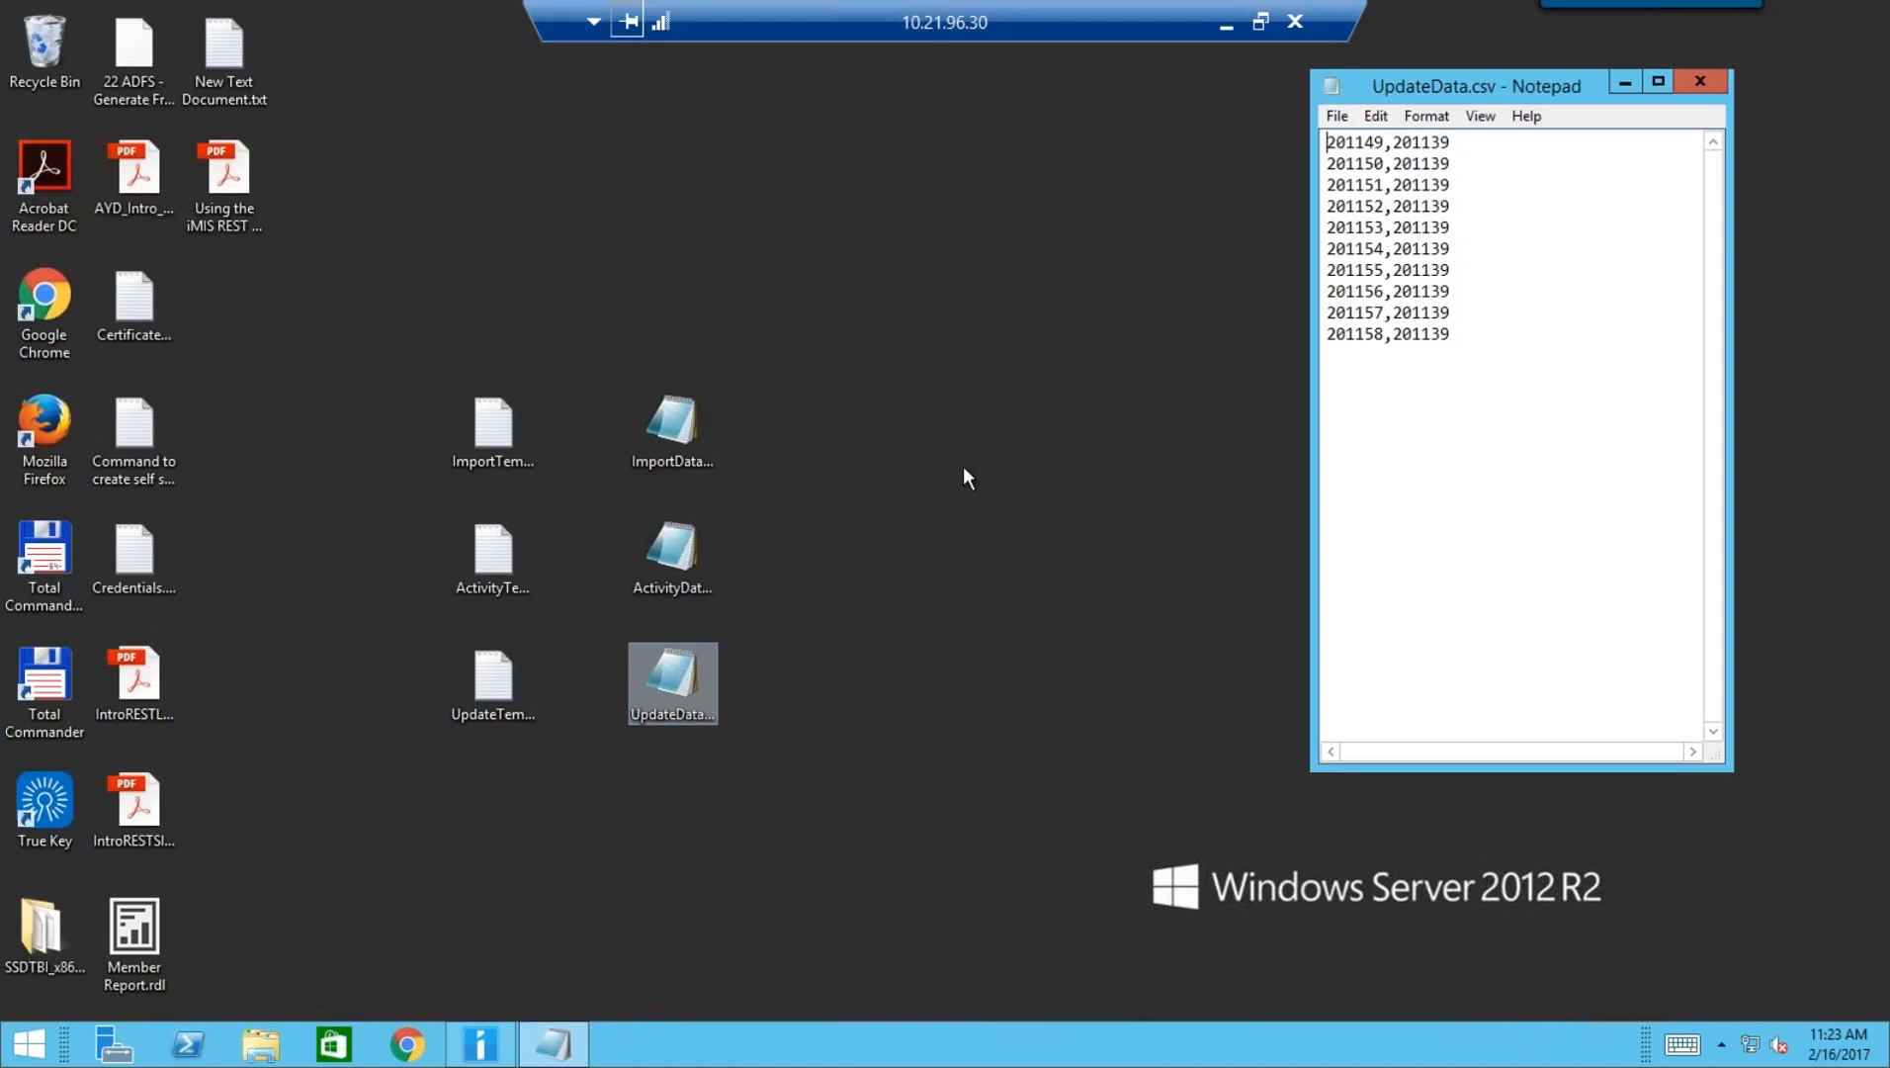
pyautogui.click(1356, 148)
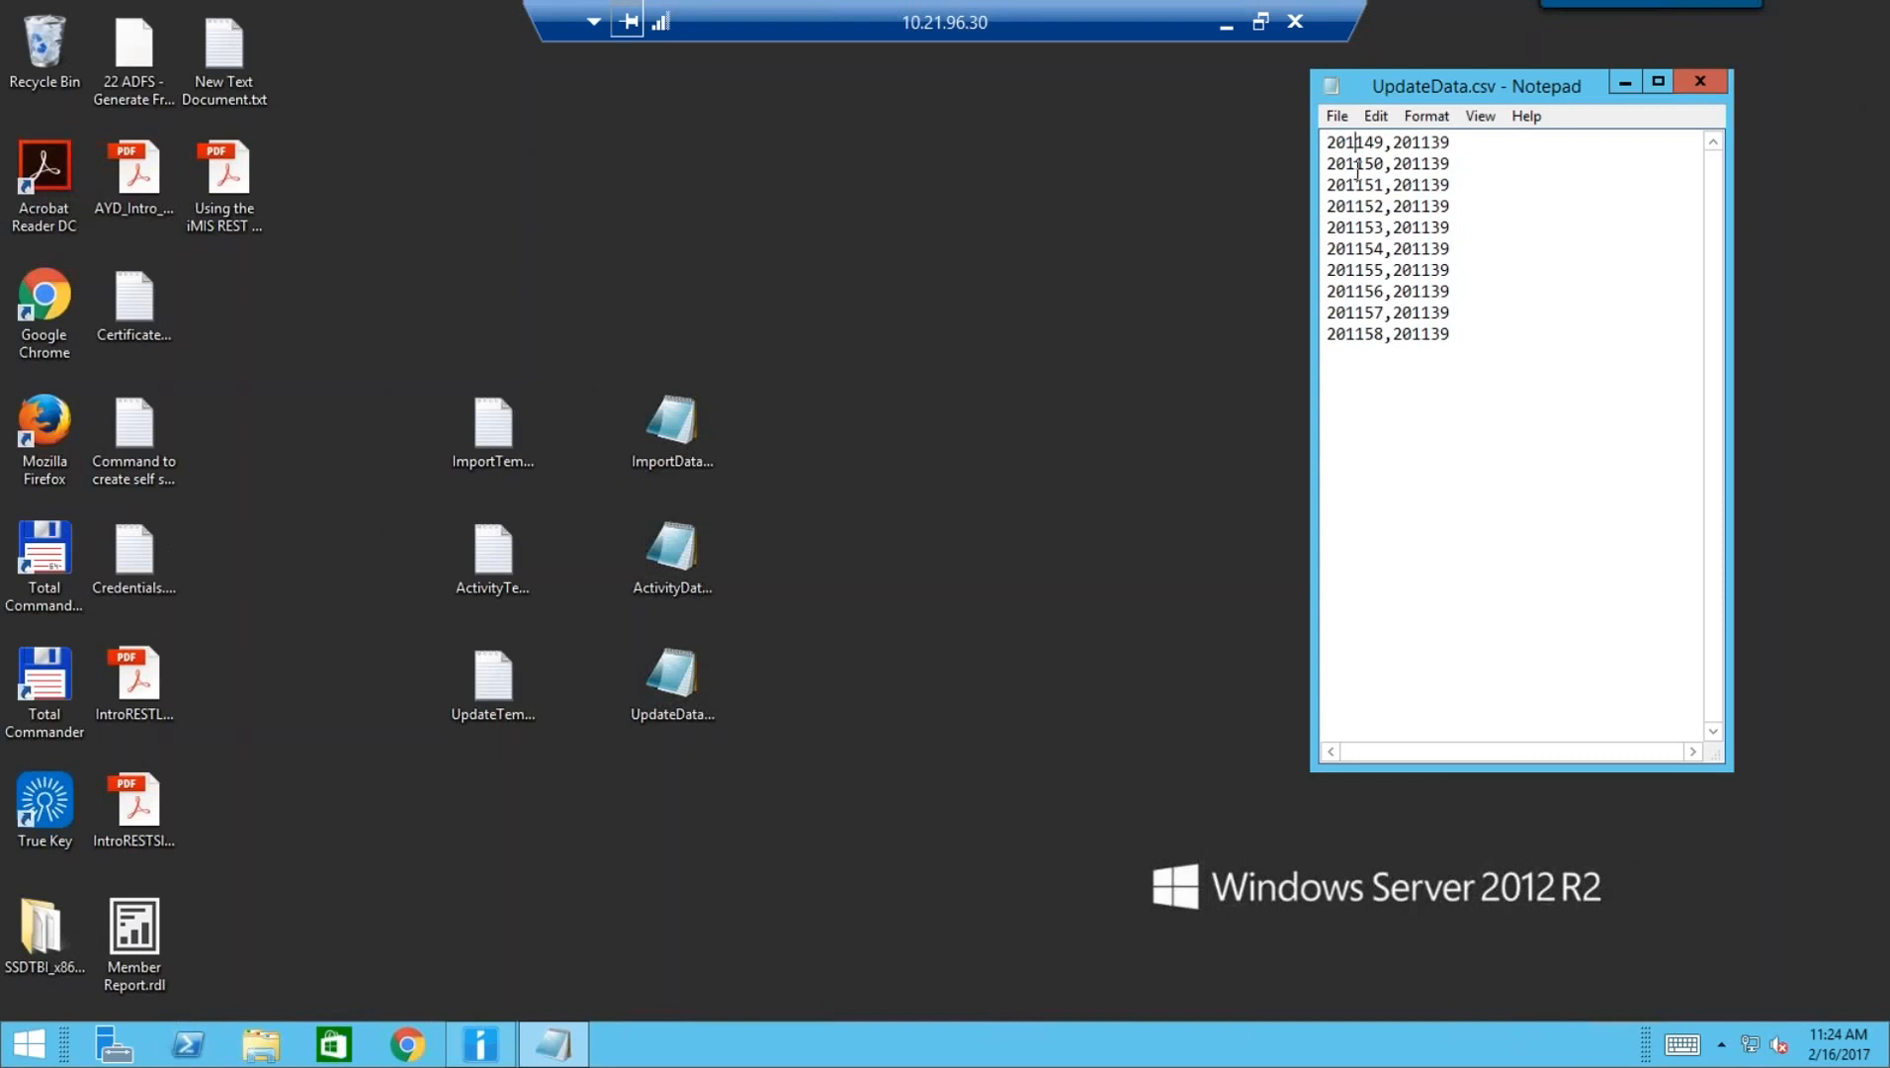
pyautogui.press('Down')
pyautogui.press('Down')
pyautogui.press('Down')
pyautogui.moveTo(1363, 142)
pyautogui.mouseDown()
pyautogui.moveTo(1326, 143)
pyautogui.moveTo(1404, 143)
pyautogui.moveTo(1377, 139)
pyautogui.mouseUp()
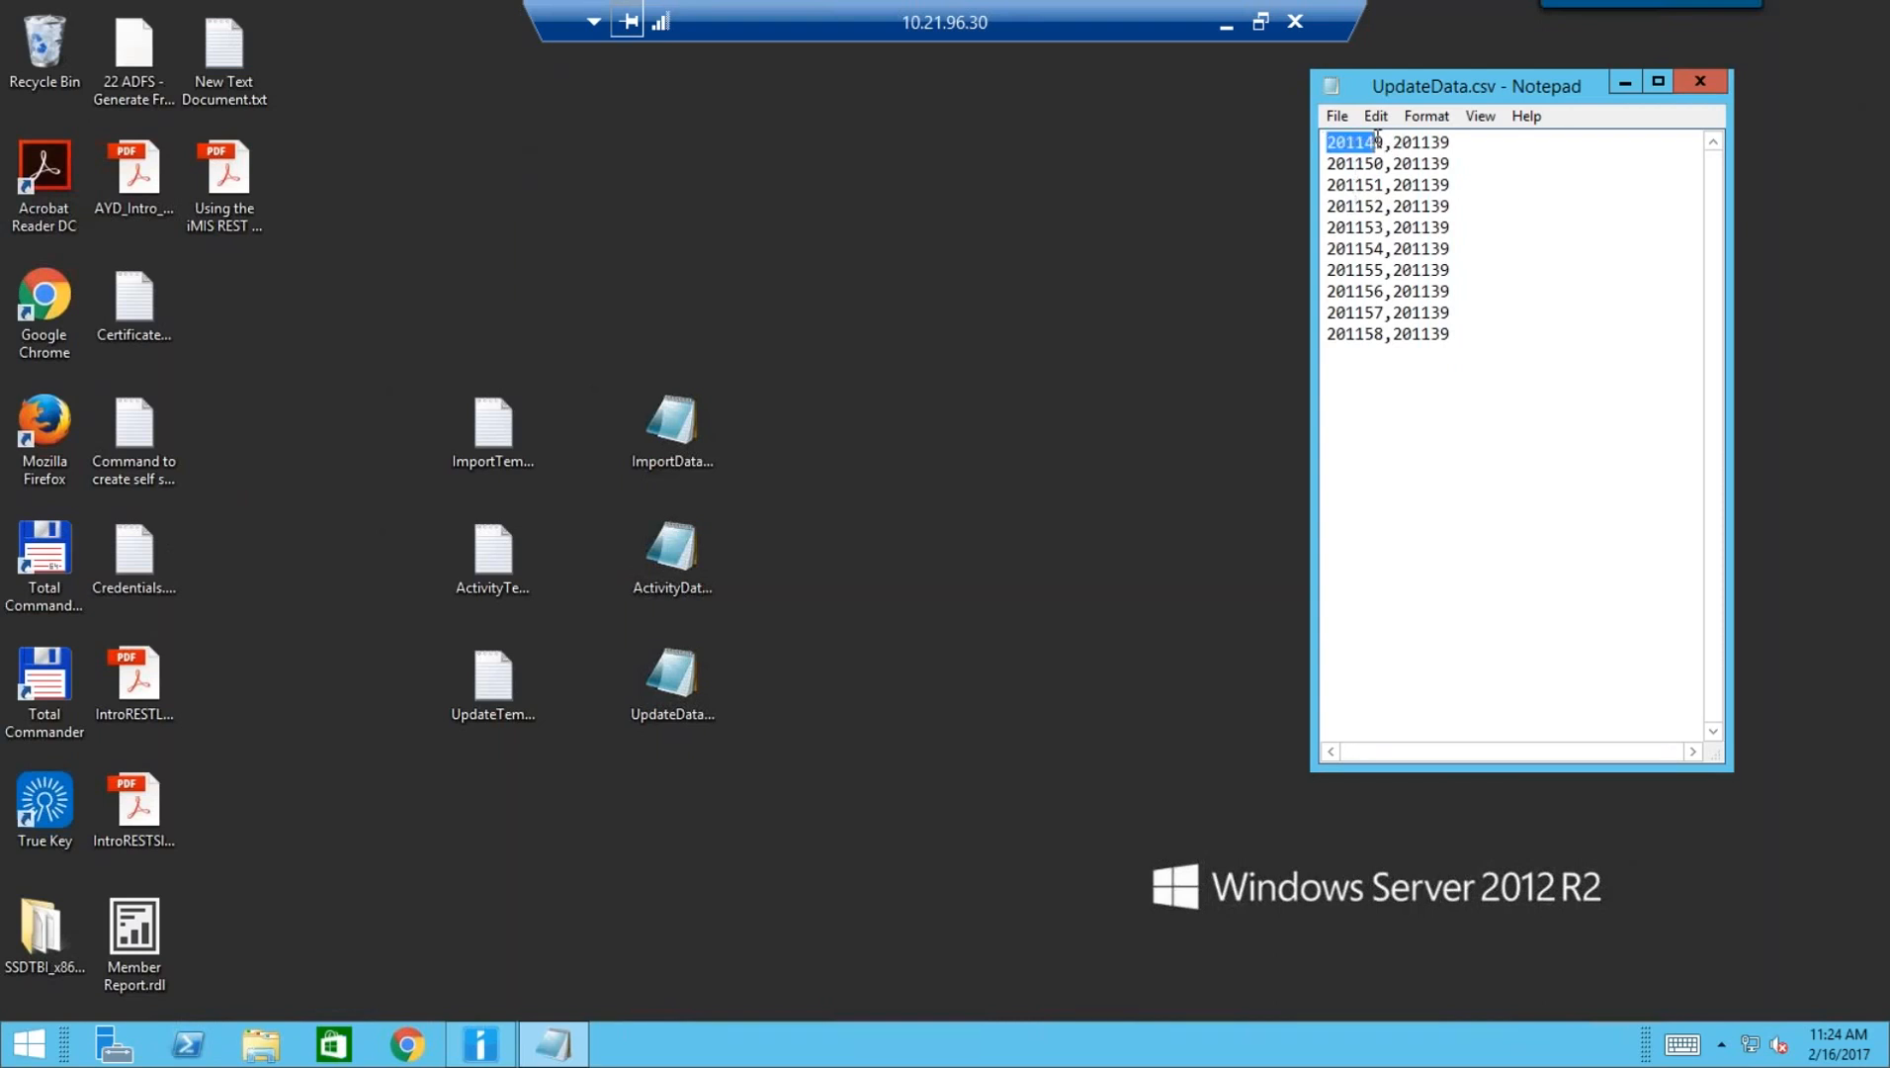
pyautogui.click(1451, 143)
pyautogui.doubleClick(1397, 144)
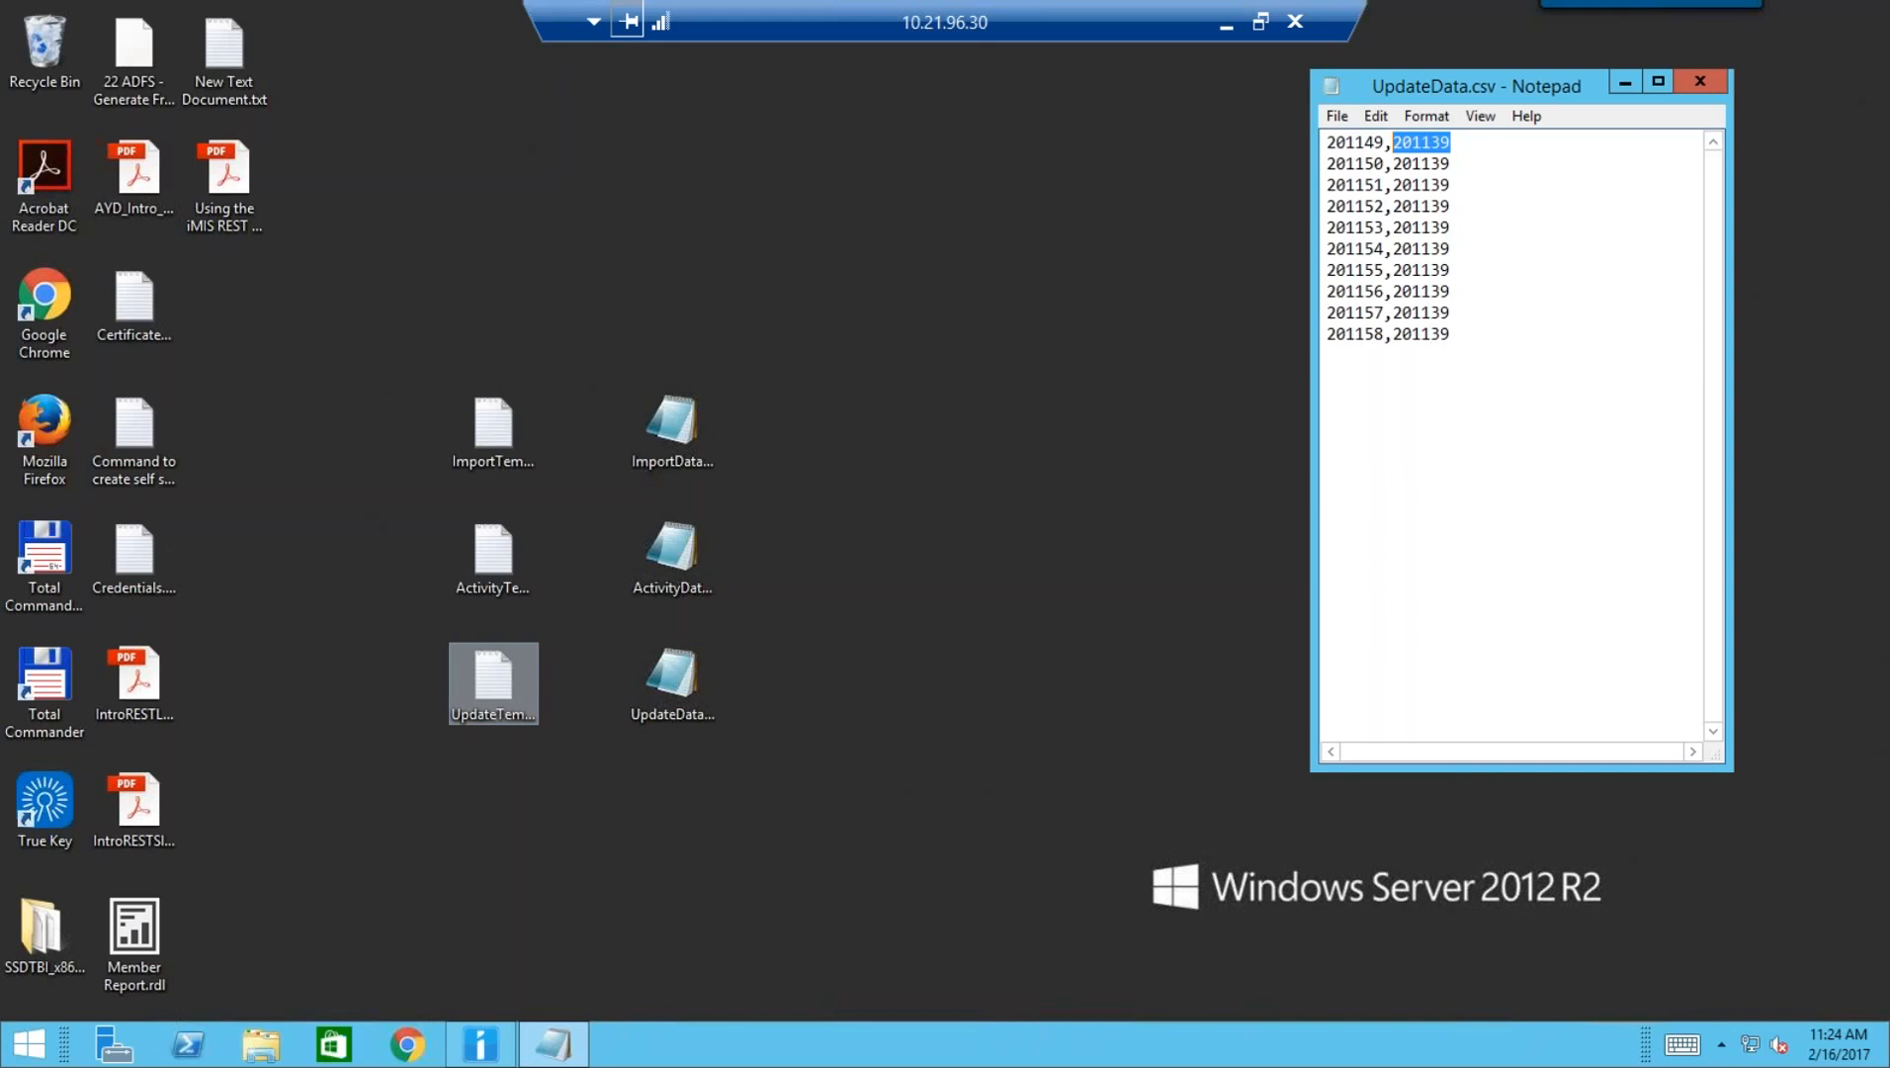
pyautogui.hotkey('ctrl', 'End')
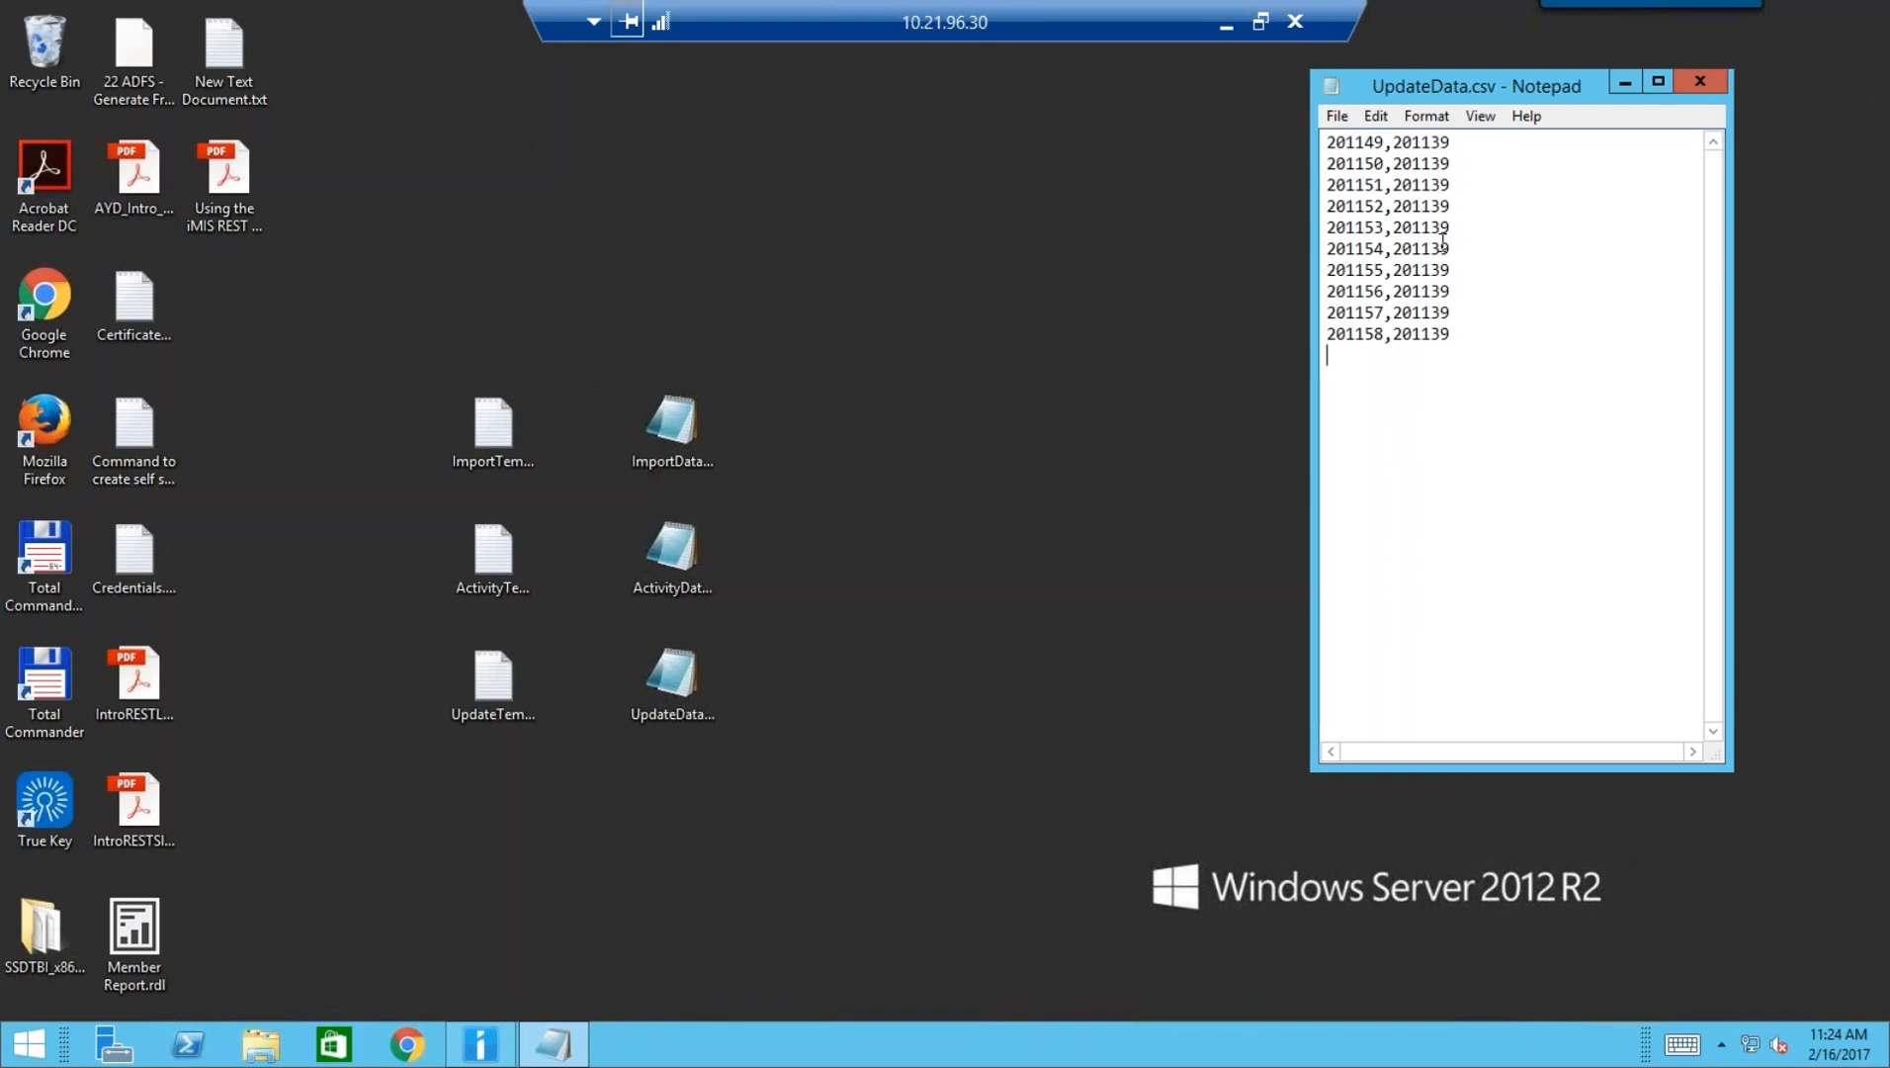
# Open UpdateTemplate.txt from the desktop and examine the Name.ID line with its L processing code and the Name.CO_ID line
pyautogui.click(502, 685)
pyautogui.doubleClick(503, 685)
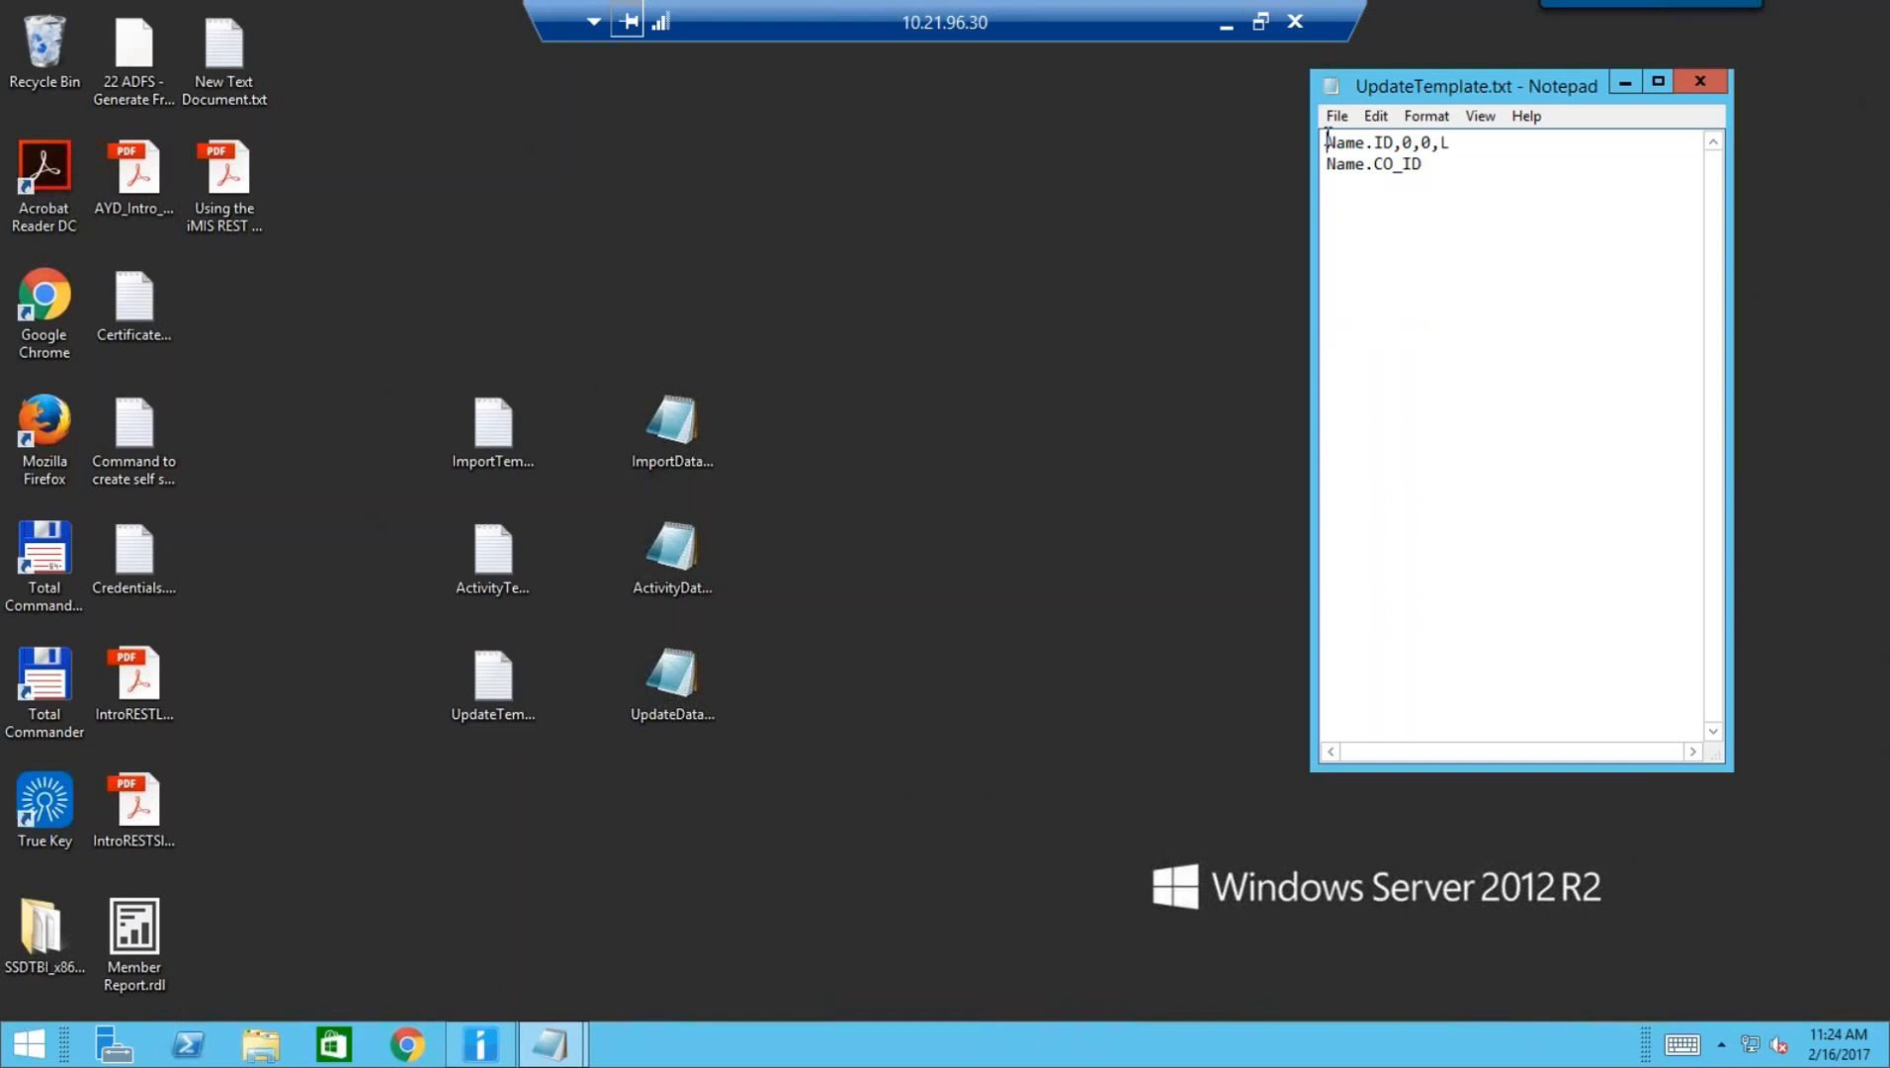
pyautogui.keyDown('shift'); pyautogui.click(1400, 142); pyautogui.keyUp('shift')
pyautogui.hotkey('shift', 'Left')
pyautogui.click(1444, 146)
pyautogui.hotkey('shift', 'Left')
pyautogui.doubleClick(1398, 164)
pyautogui.moveTo(1324, 168); pyautogui.dragTo(1489, 352)
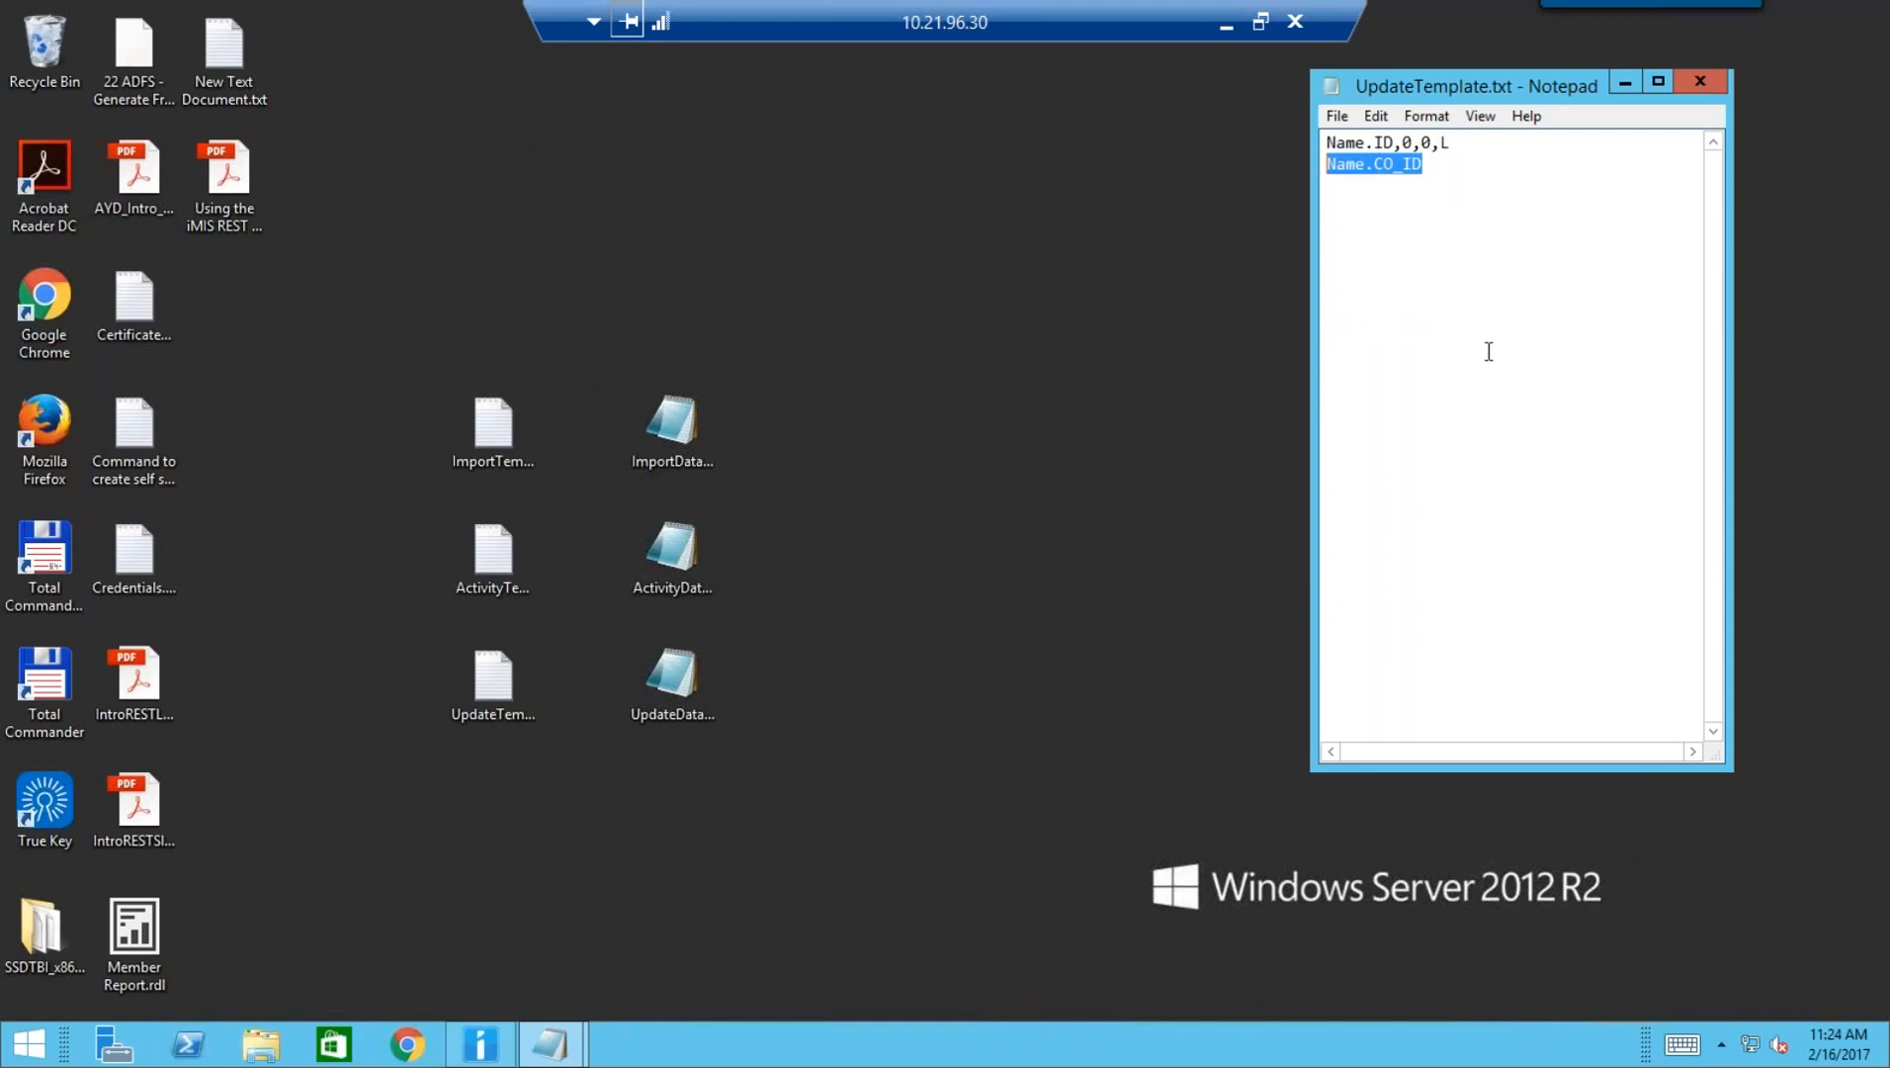
# In the iMIS Import Utility, create a new import named UPDATETEMPLATE with import type C
pyautogui.click(474, 1056)
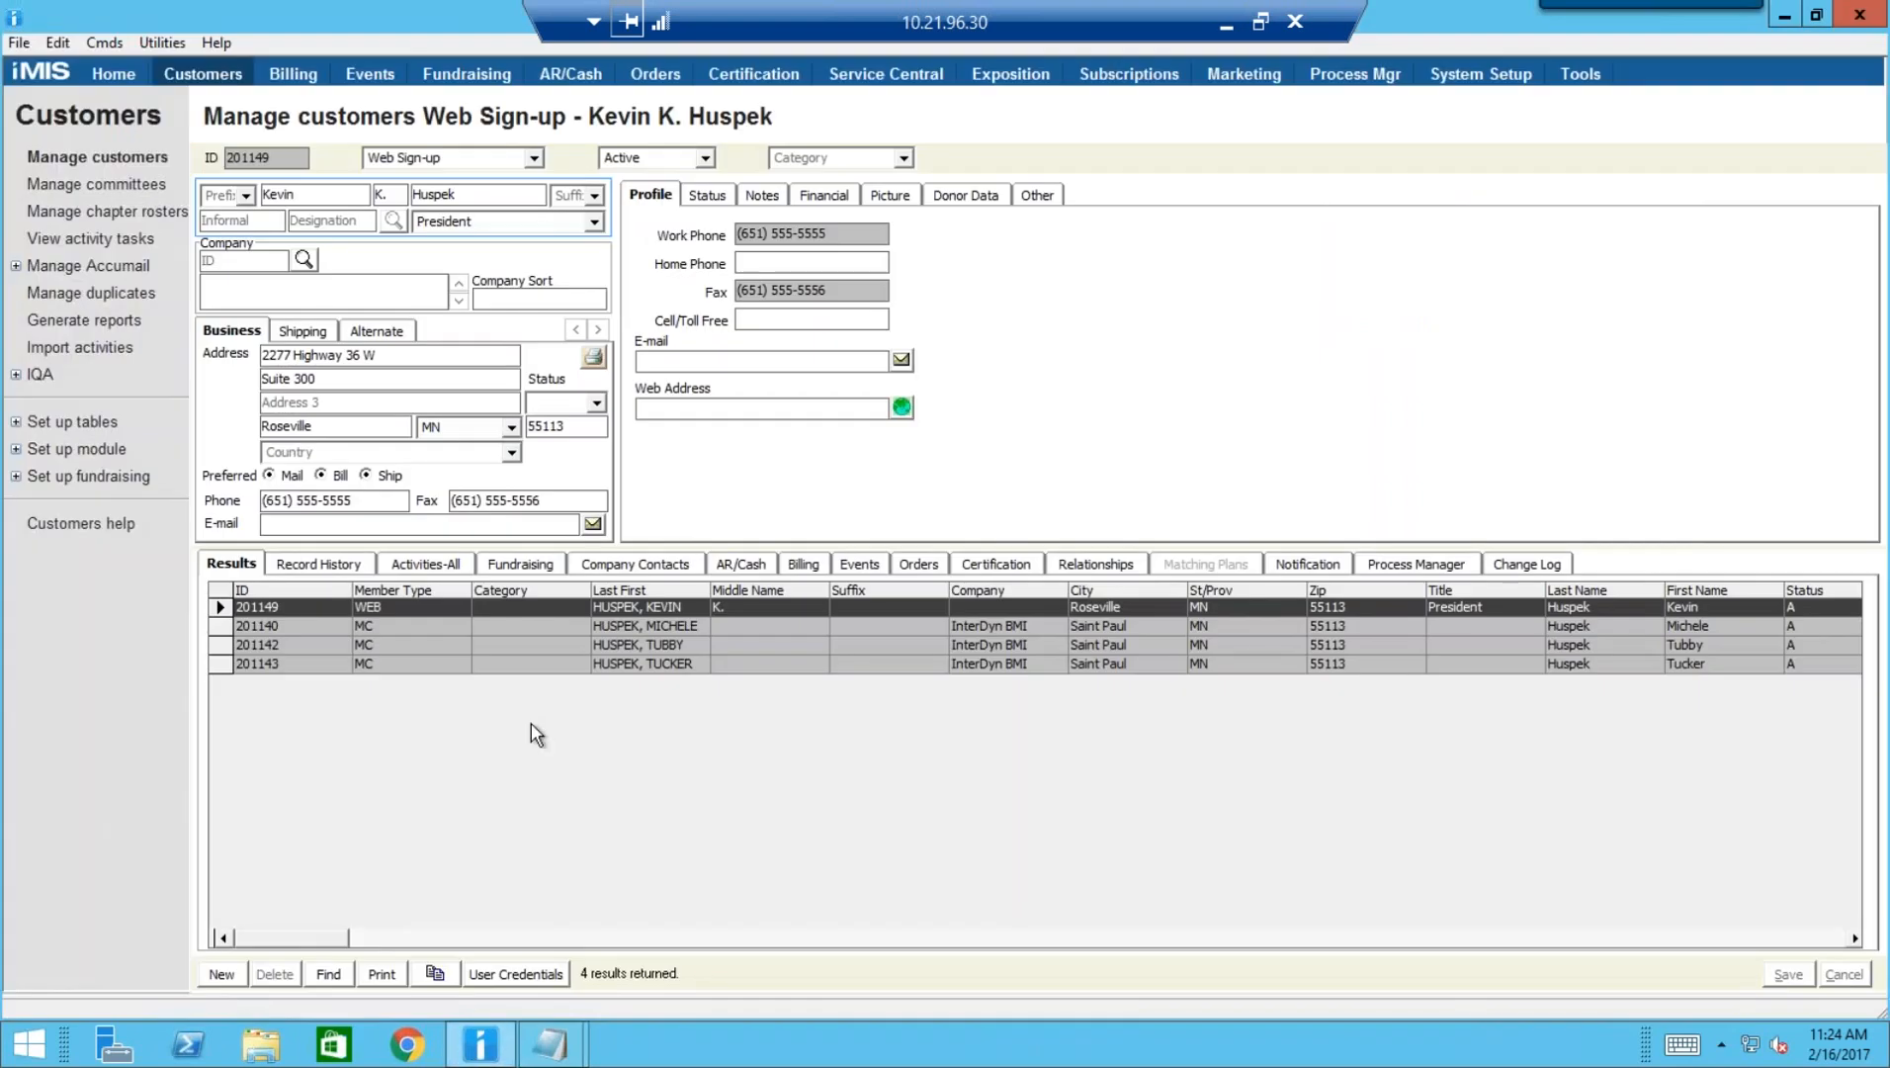
pyautogui.click(150, 41)
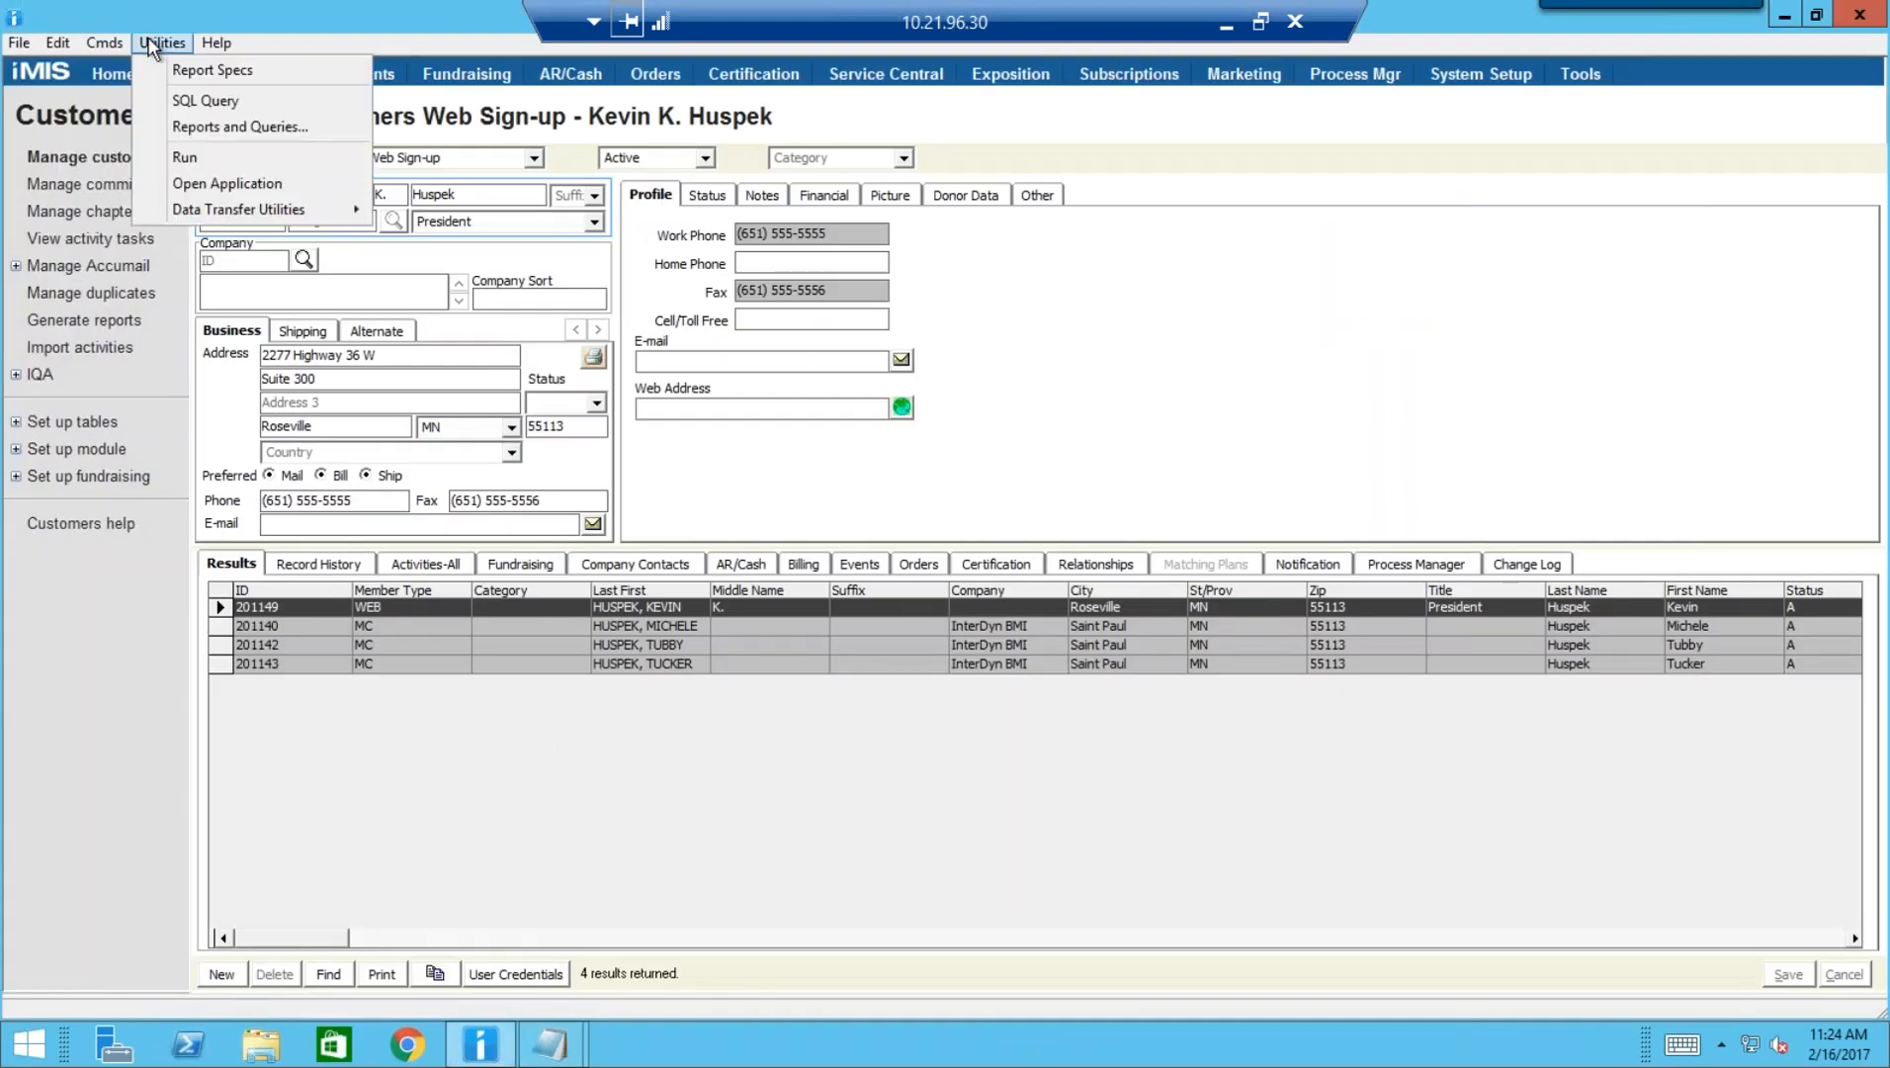
pyautogui.moveTo(212, 209)
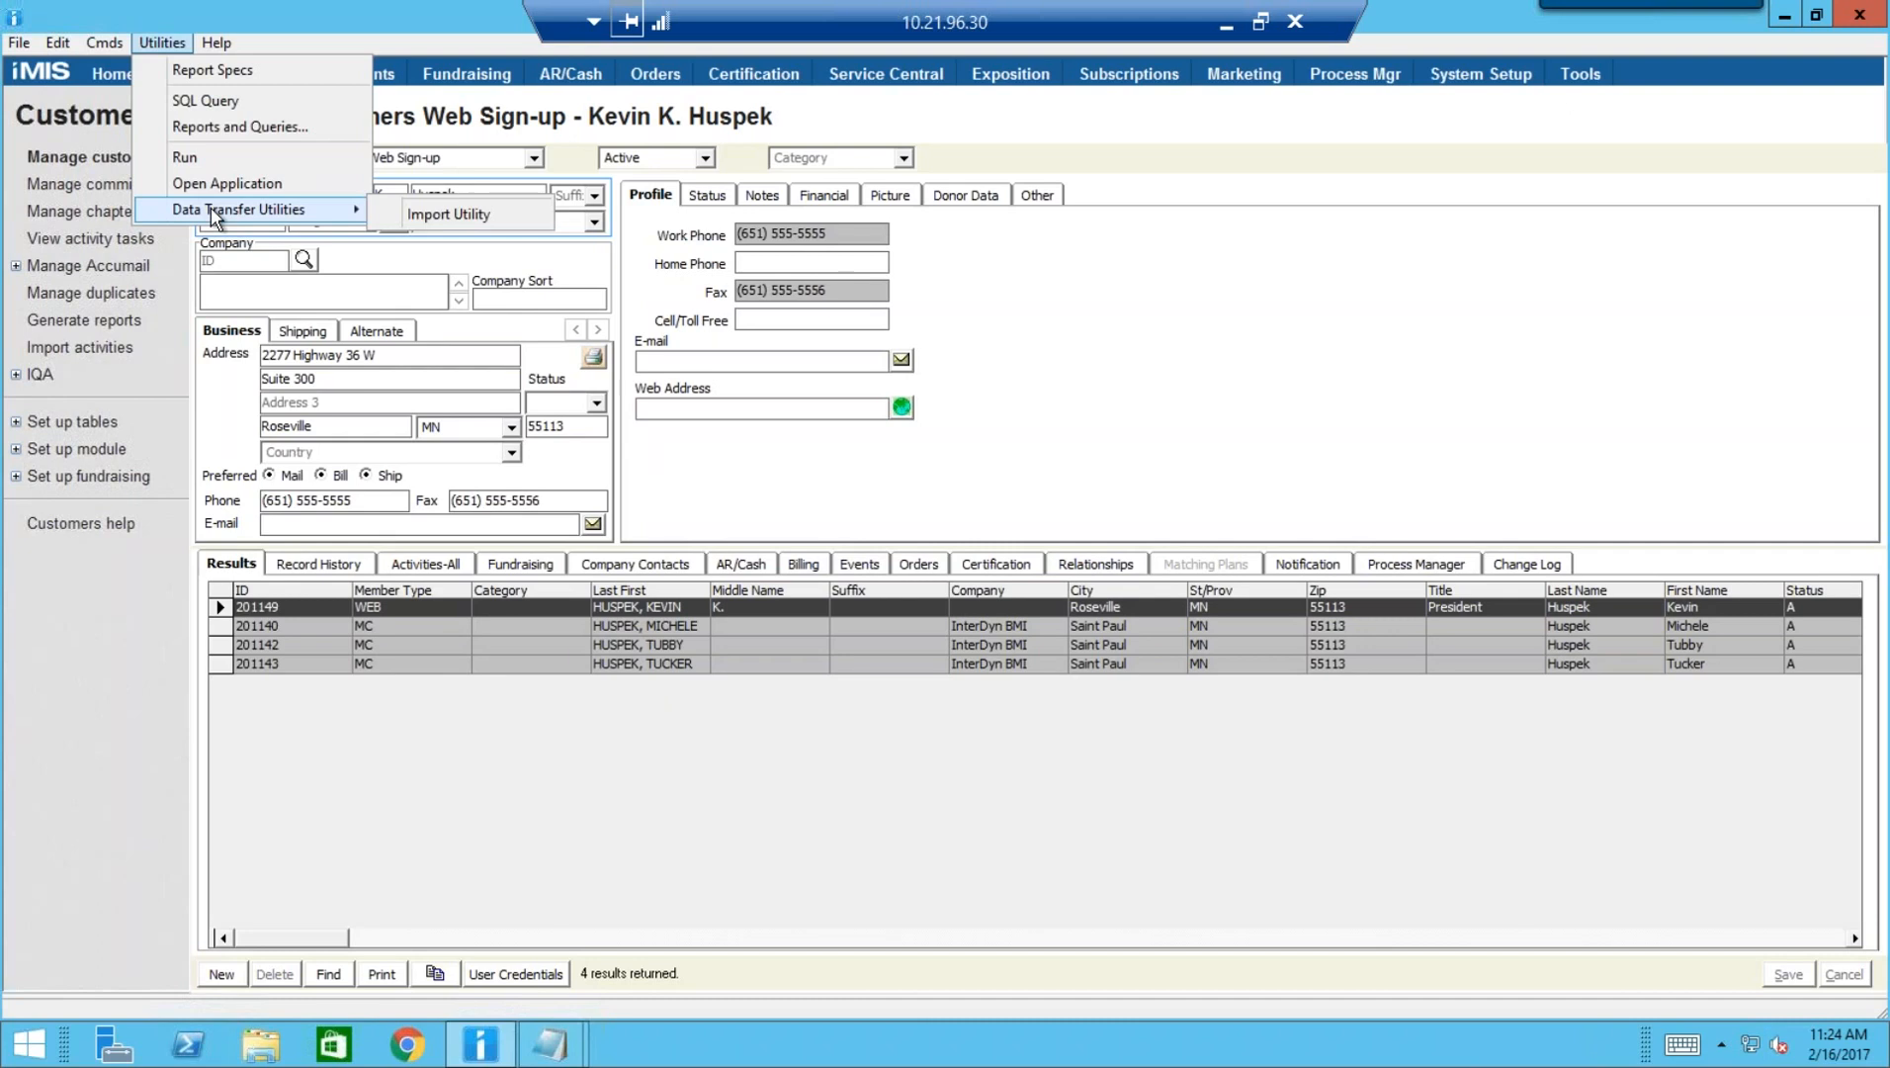
pyautogui.click(491, 219)
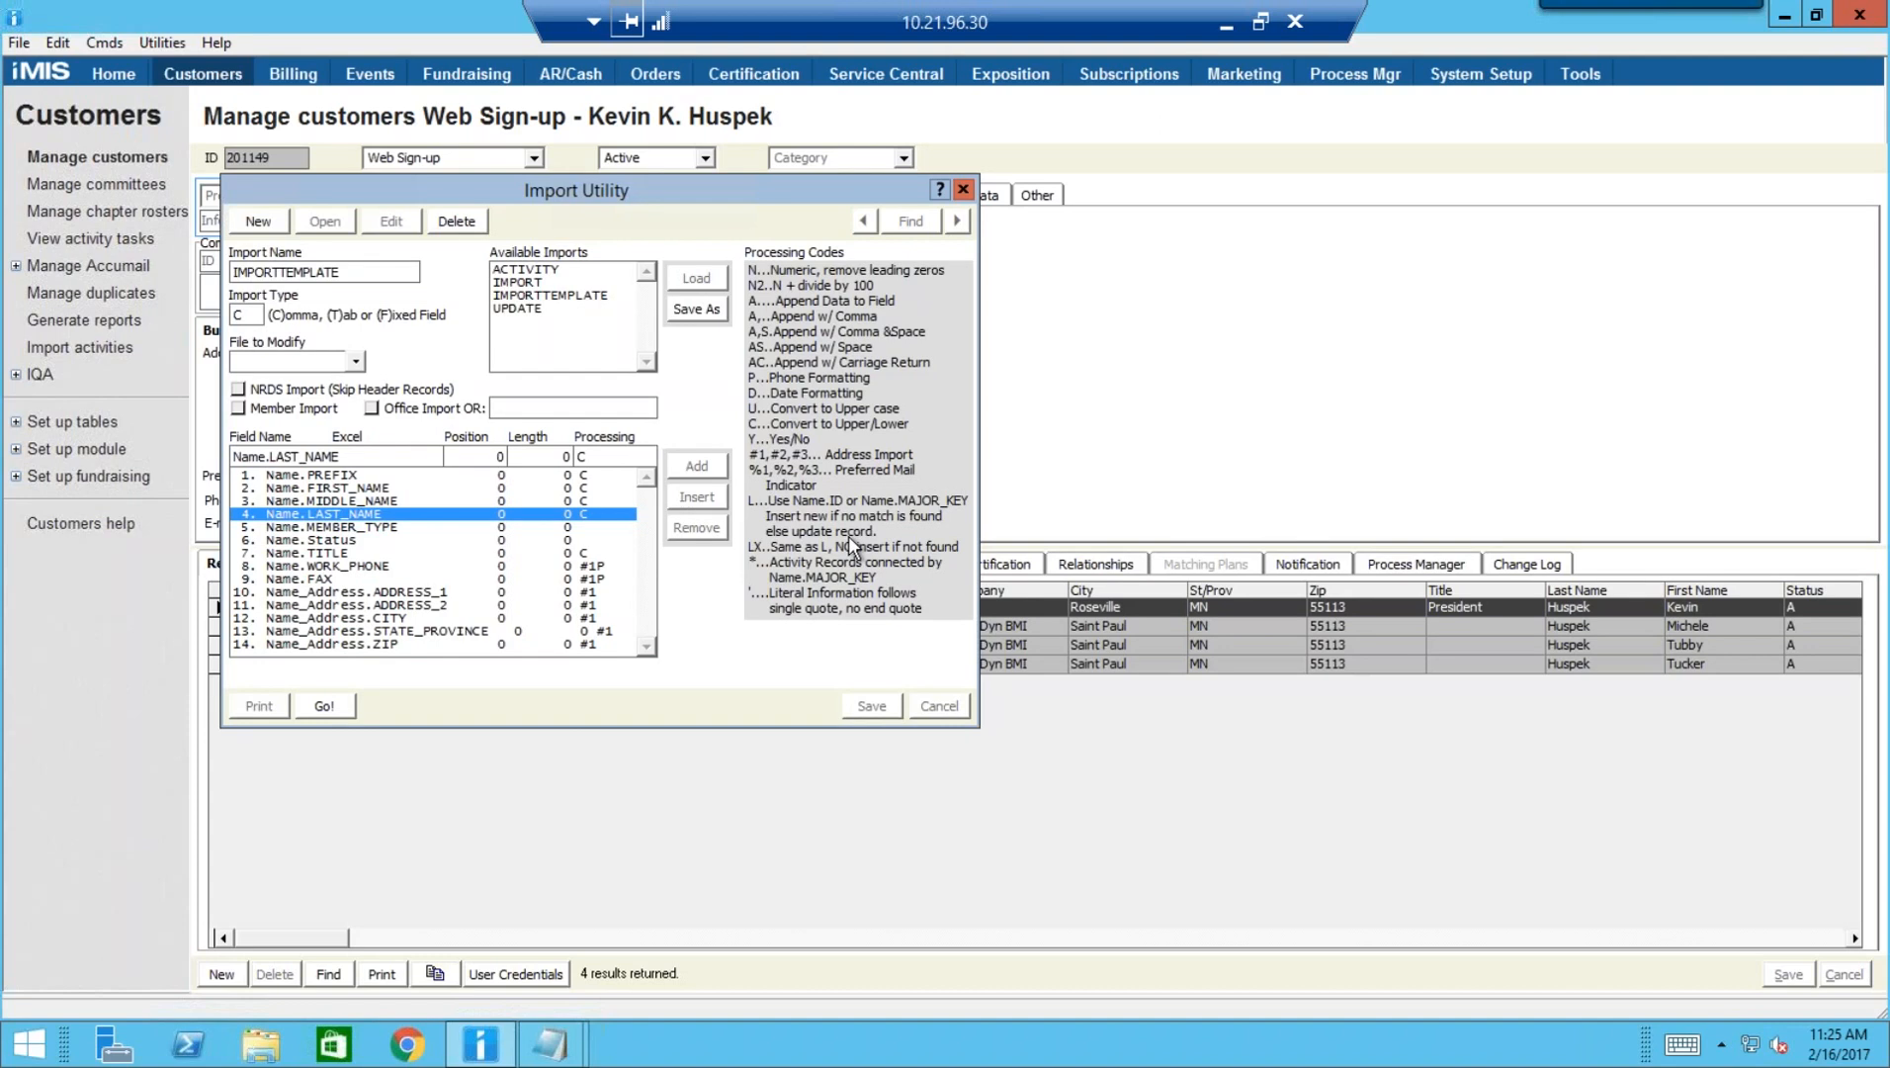
pyautogui.click(259, 221)
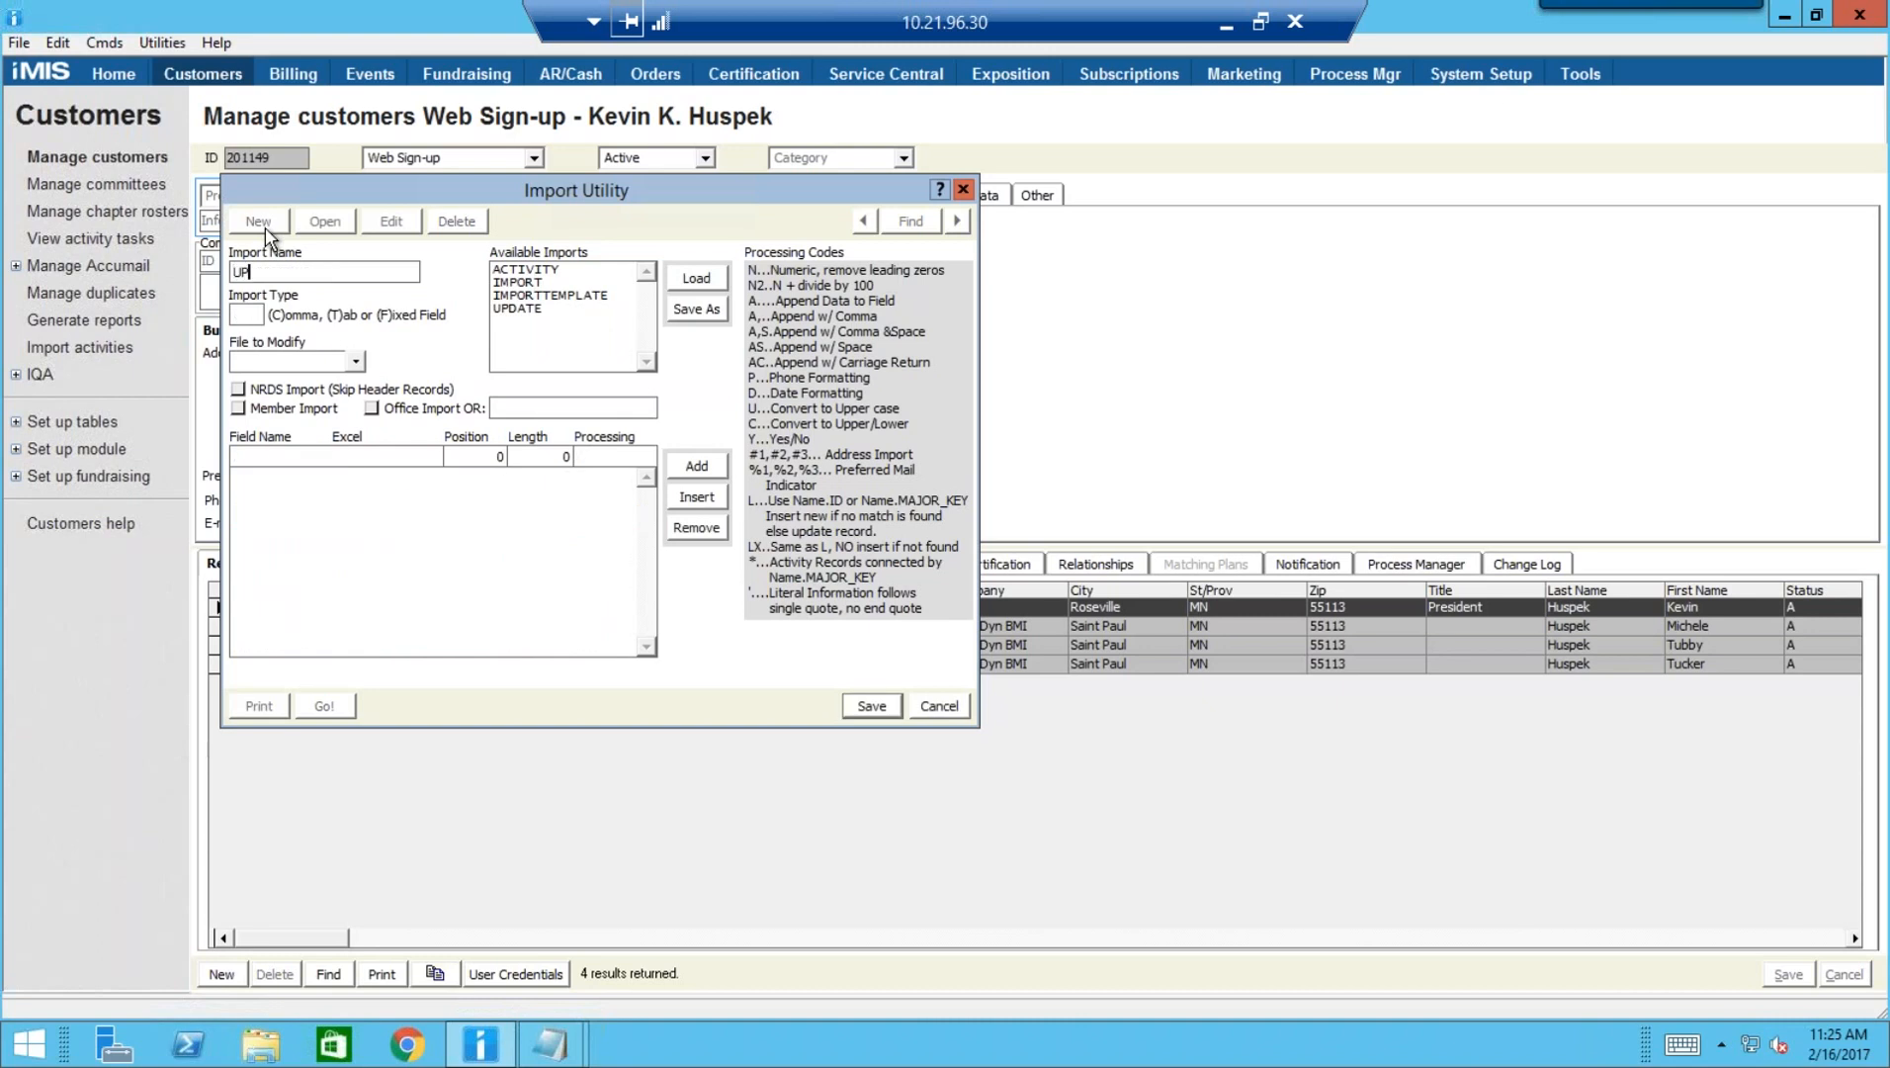
pyautogui.write('UPDATETEMPLATE')
pyautogui.press('Tab')
pyautogui.write('C')
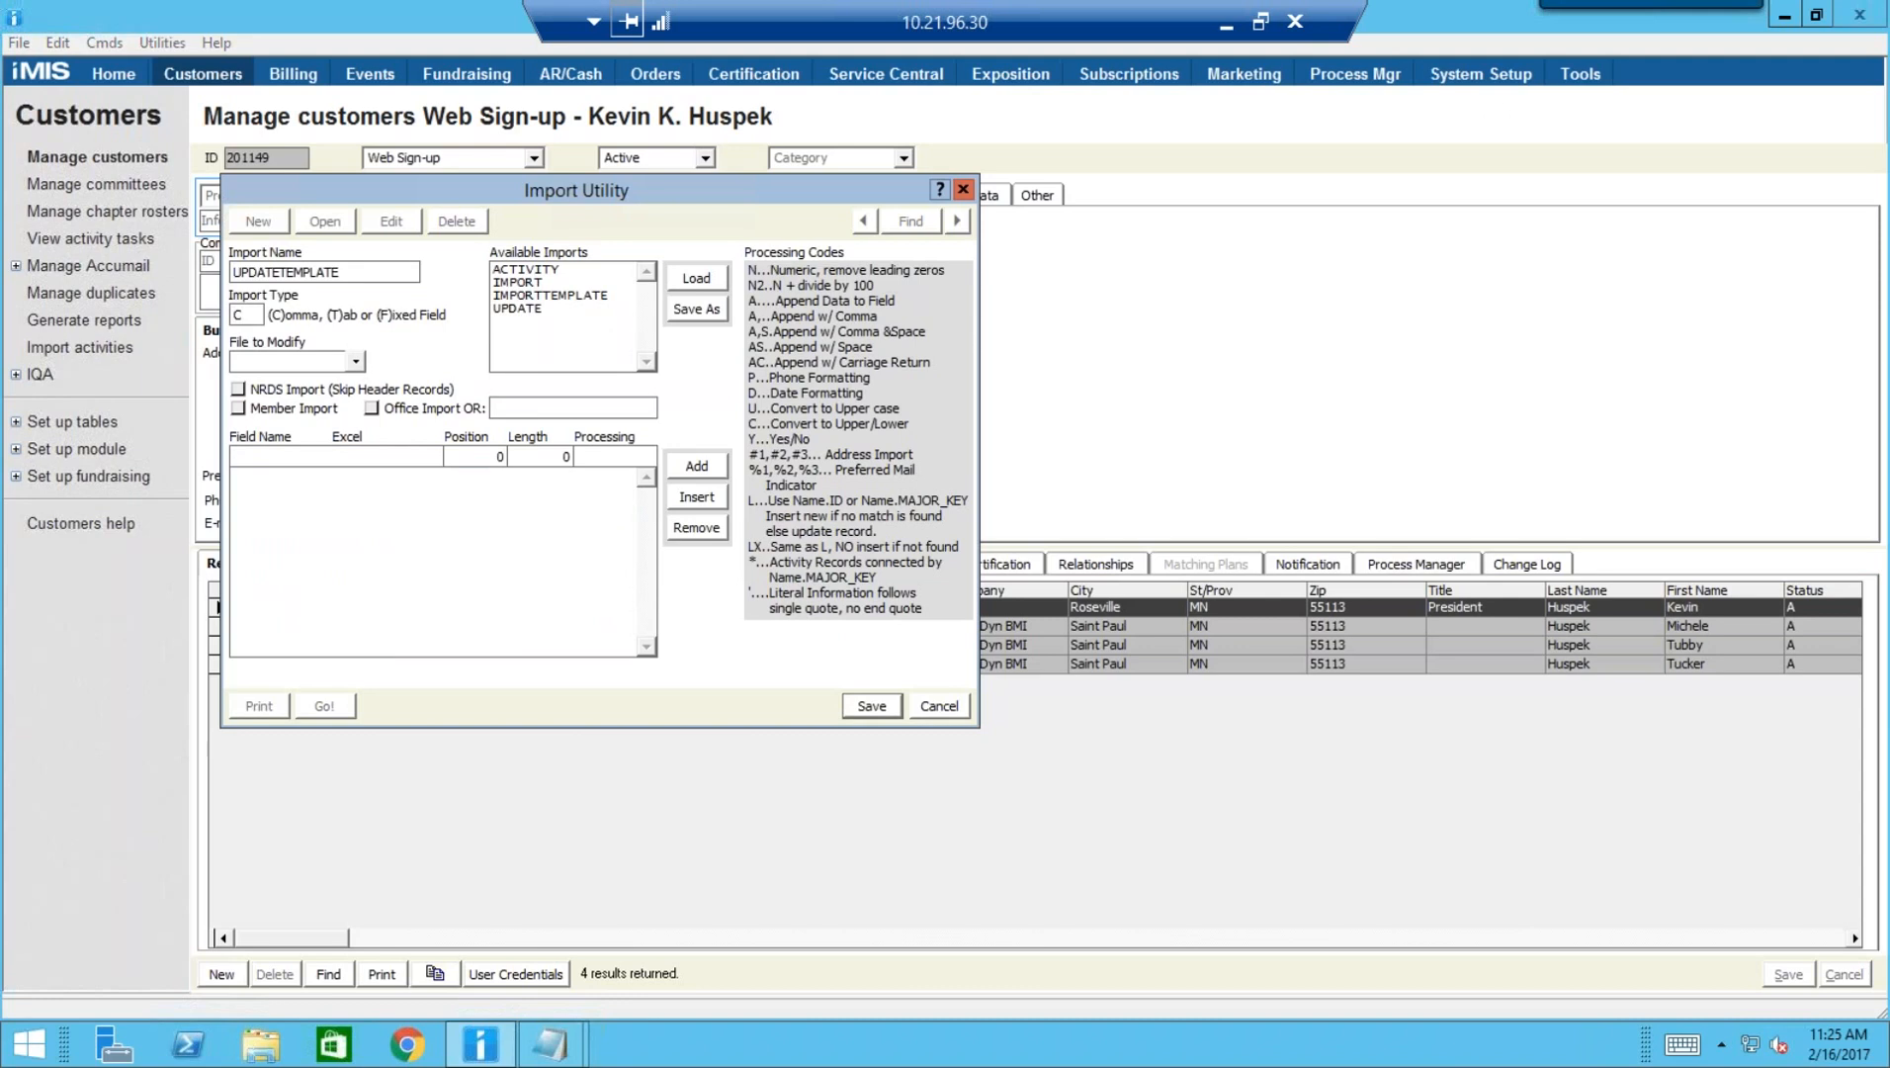
# Set Name as the file to modify for the UPDATETEMPLATE import
pyautogui.click(355, 361)
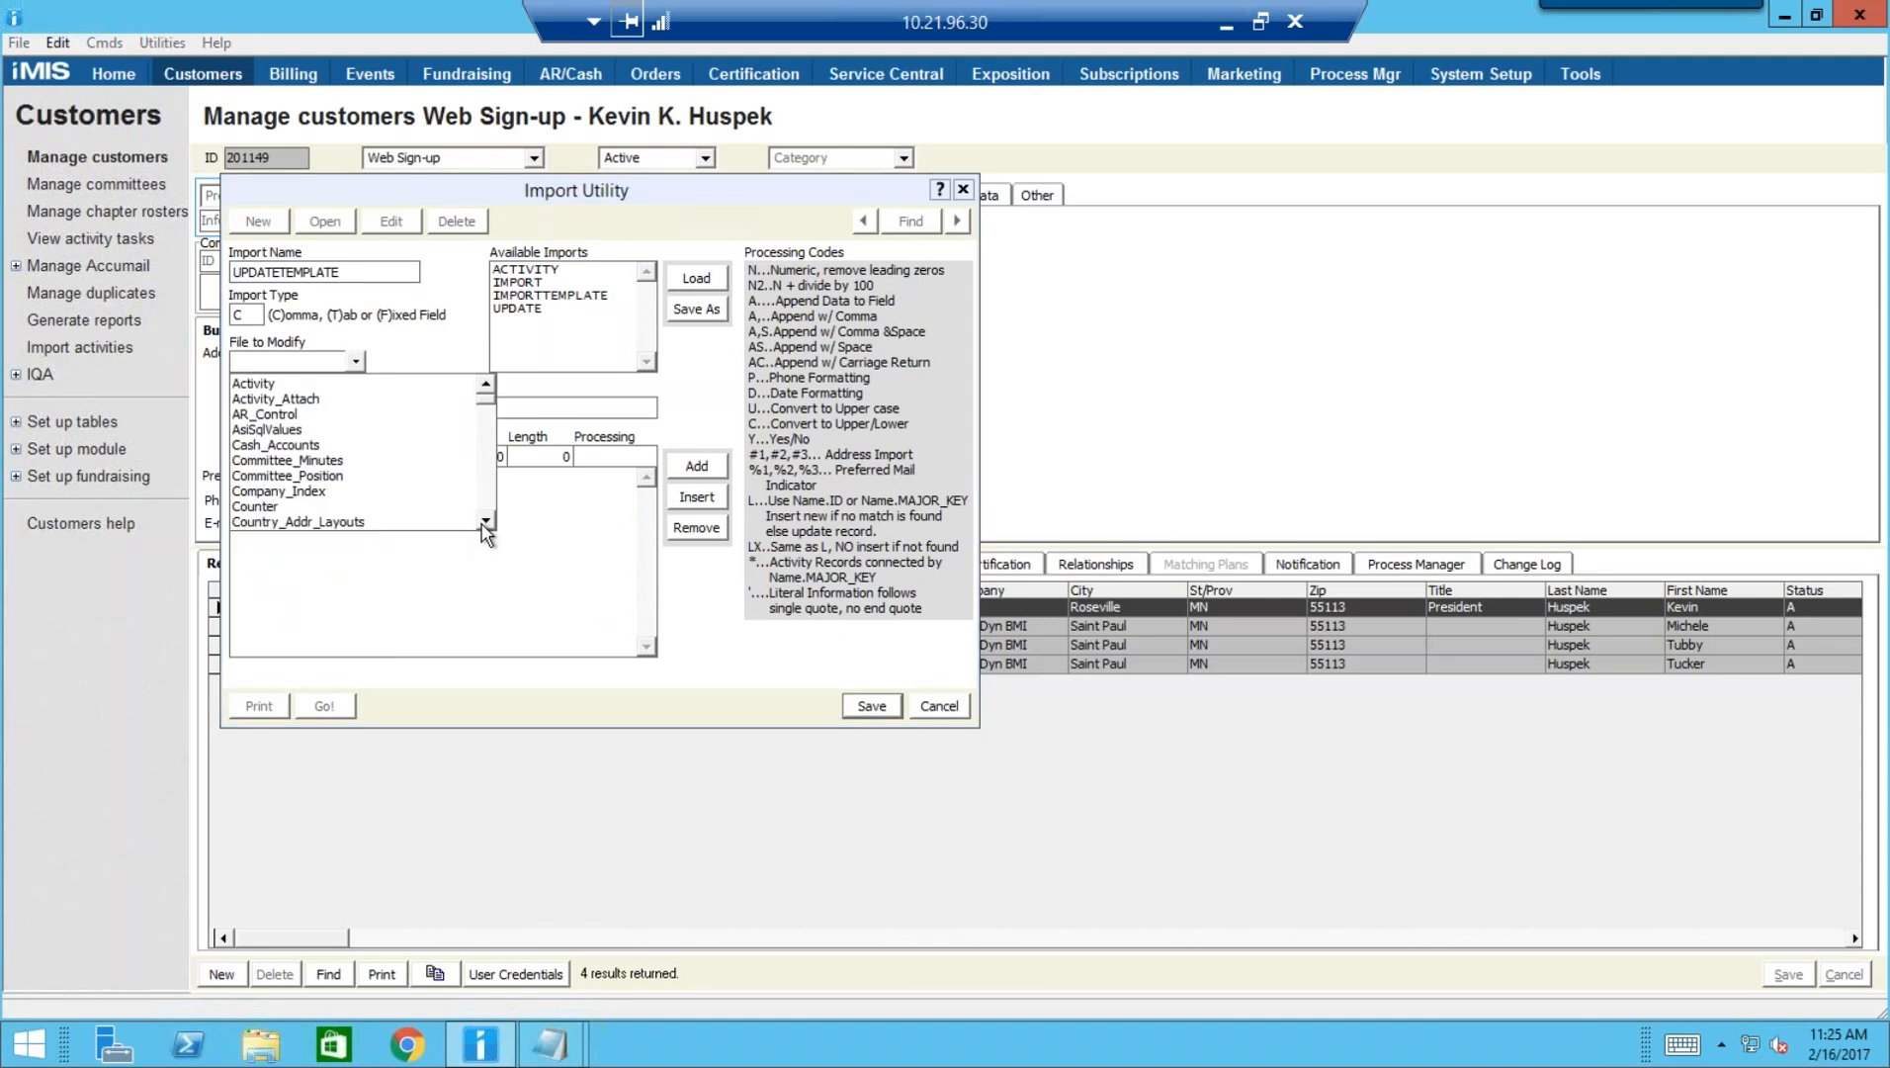
pyautogui.click(485, 521)
pyautogui.click(485, 521)
pyautogui.click(486, 521)
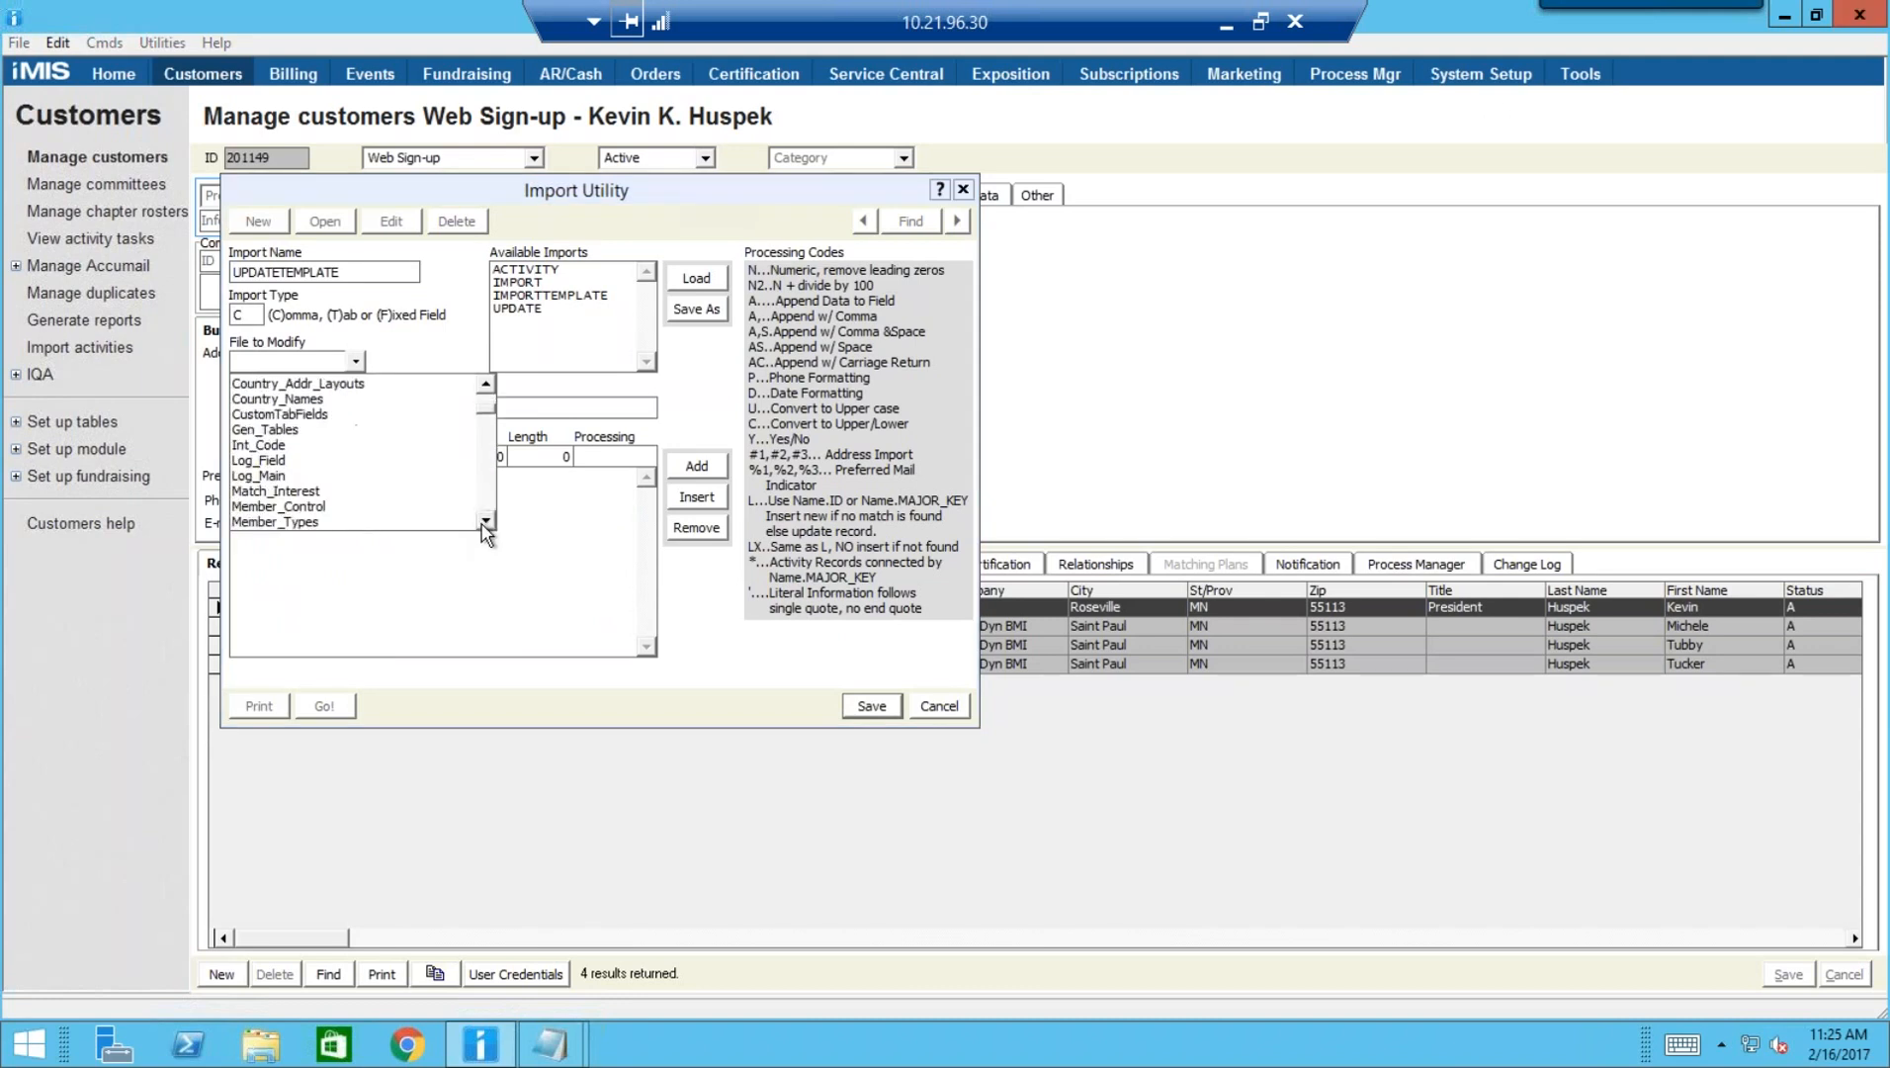
pyautogui.click(485, 521)
pyautogui.click(486, 521)
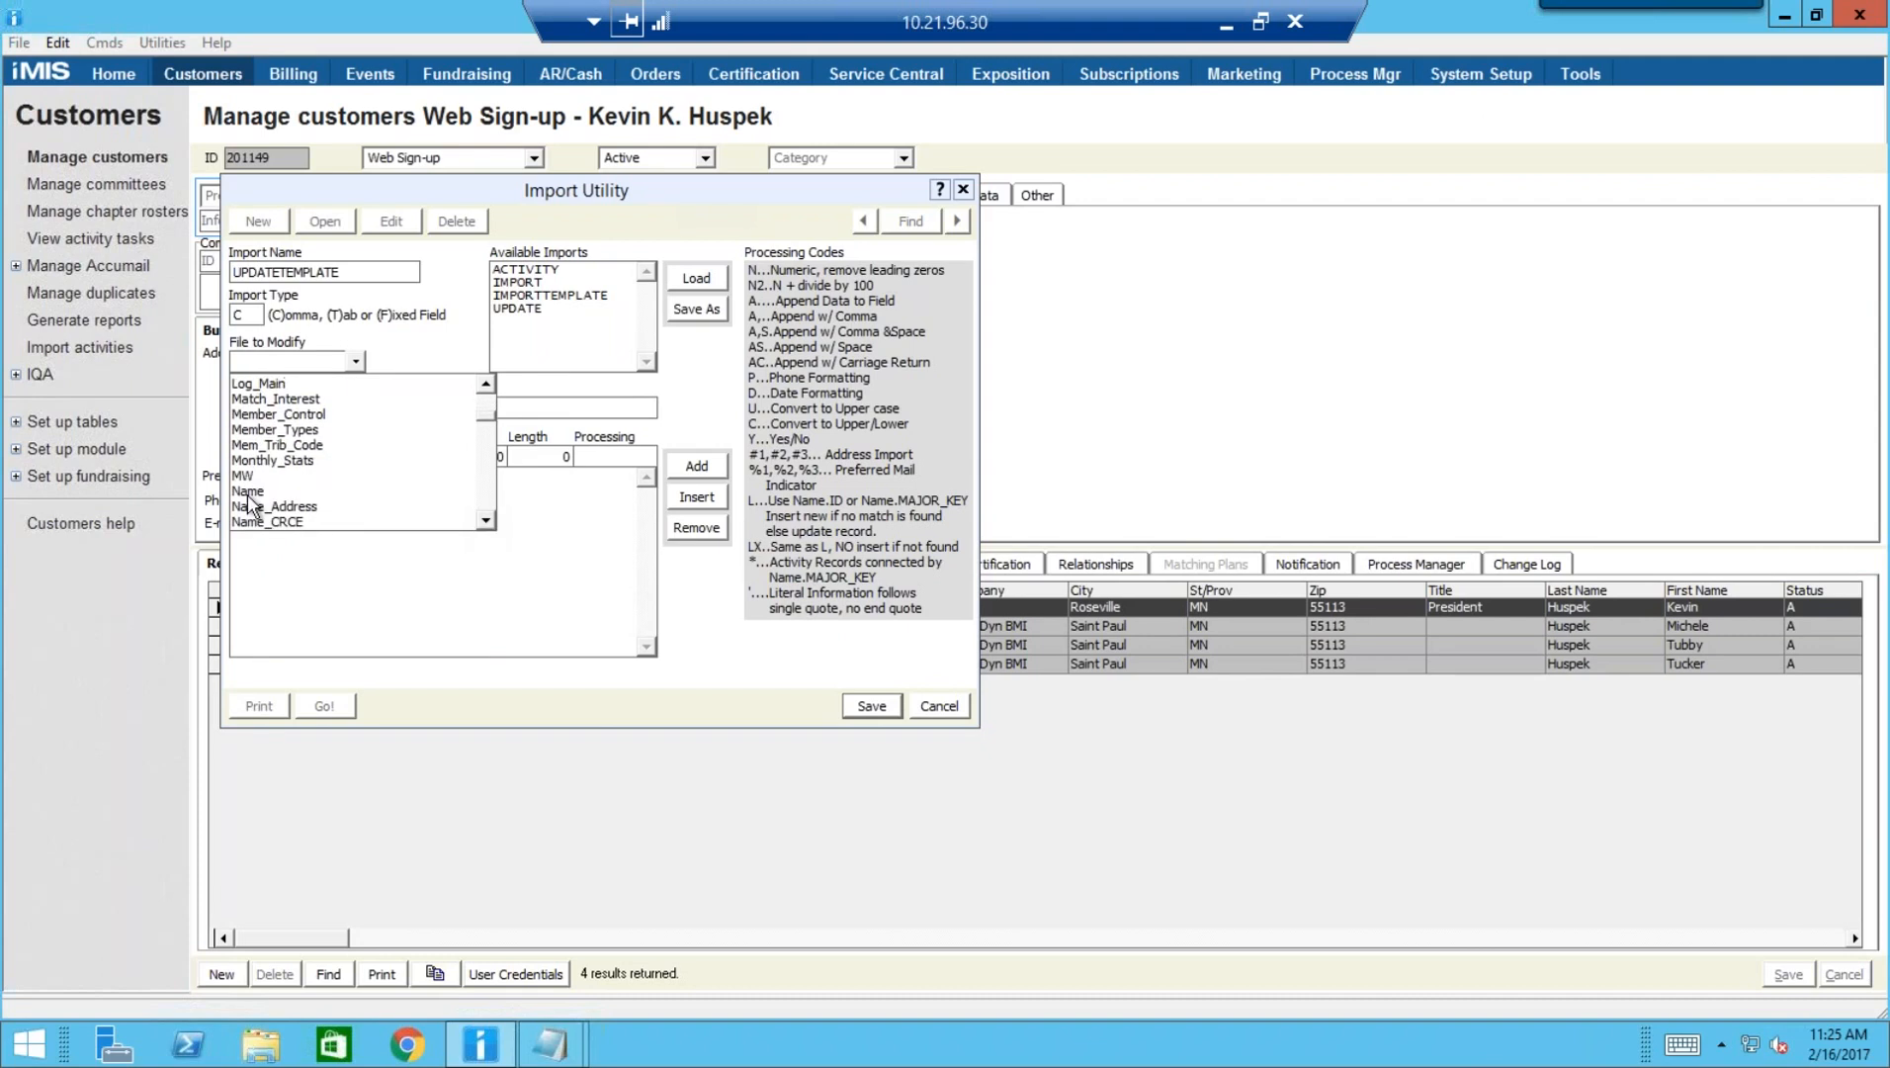
pyautogui.click(247, 495)
pyautogui.click(247, 495)
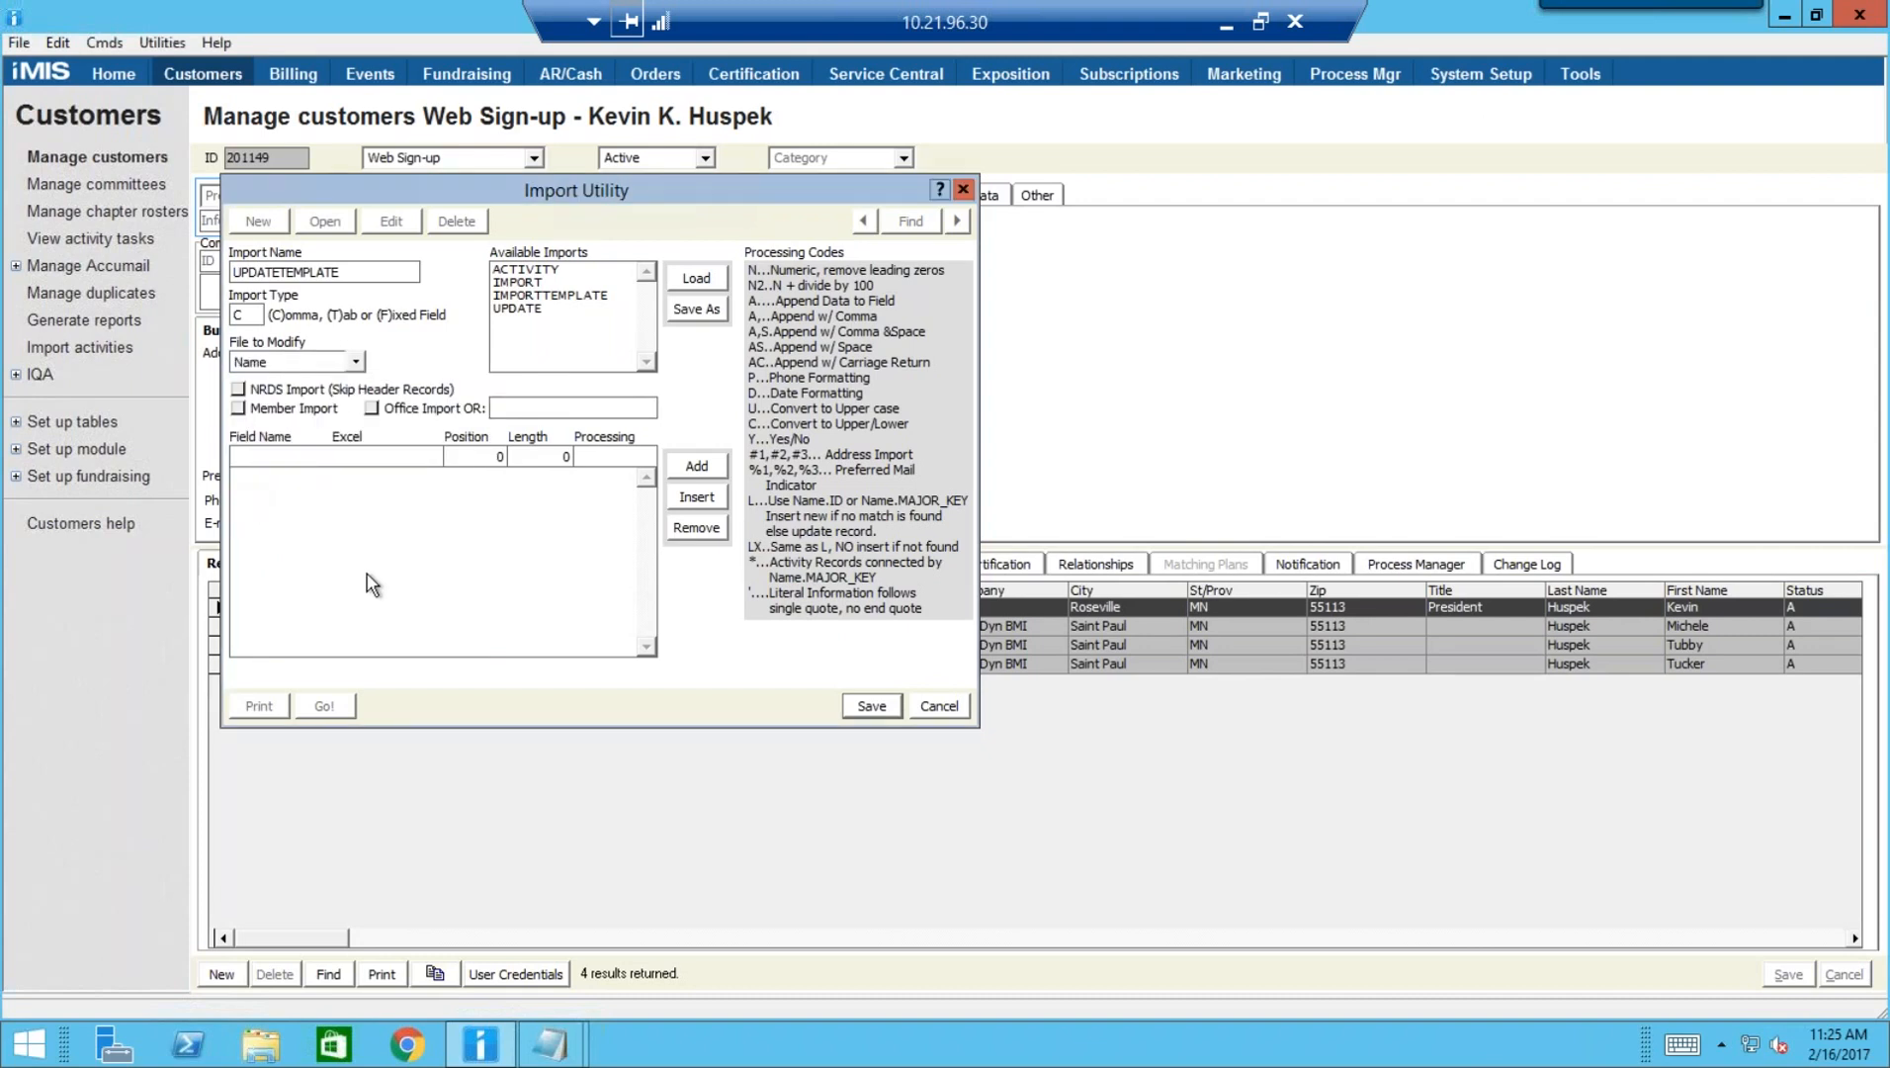
# Load the field definitions from UpdateTemplate.txt on the desktop into the UPDATETEMPLATE import and save it
pyautogui.click(708, 278)
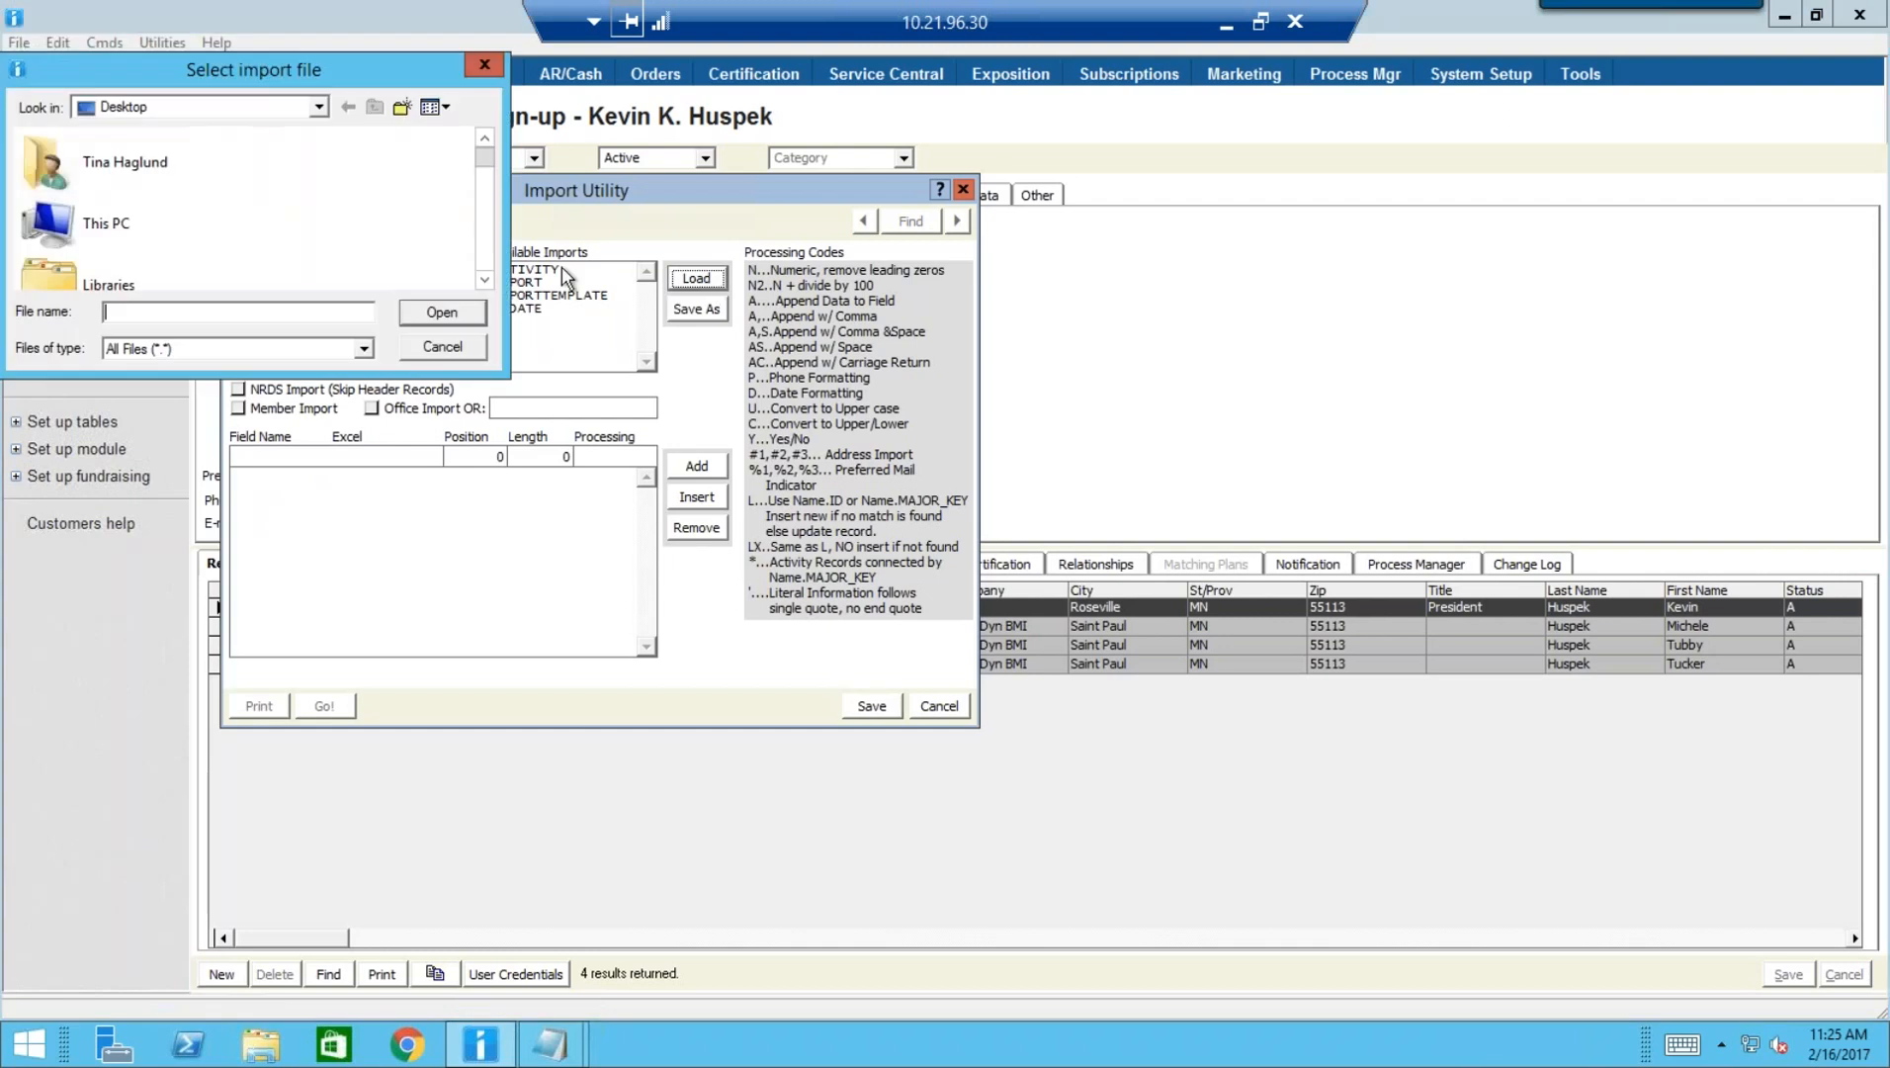
pyautogui.click(486, 282)
pyautogui.click(486, 281)
pyautogui.click(485, 282)
pyautogui.click(486, 282)
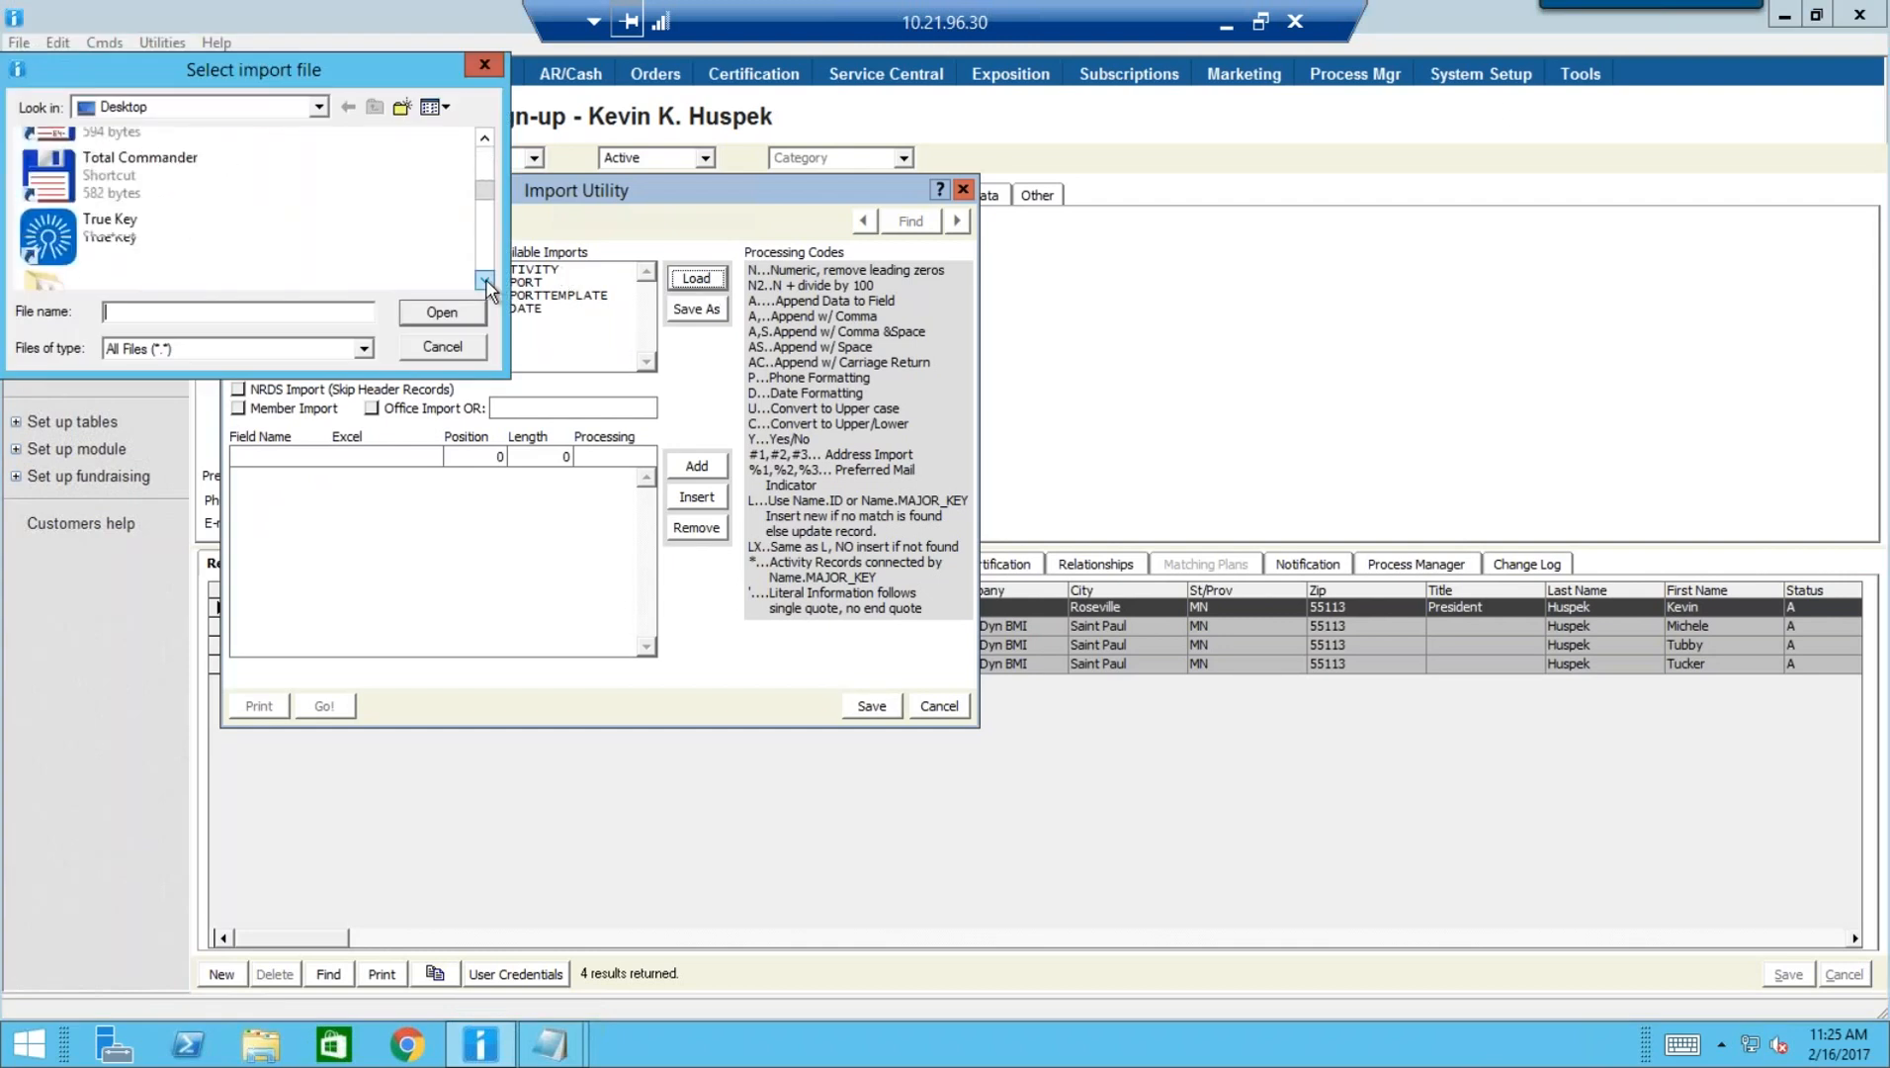
pyautogui.click(486, 281)
pyautogui.click(485, 282)
pyautogui.click(486, 281)
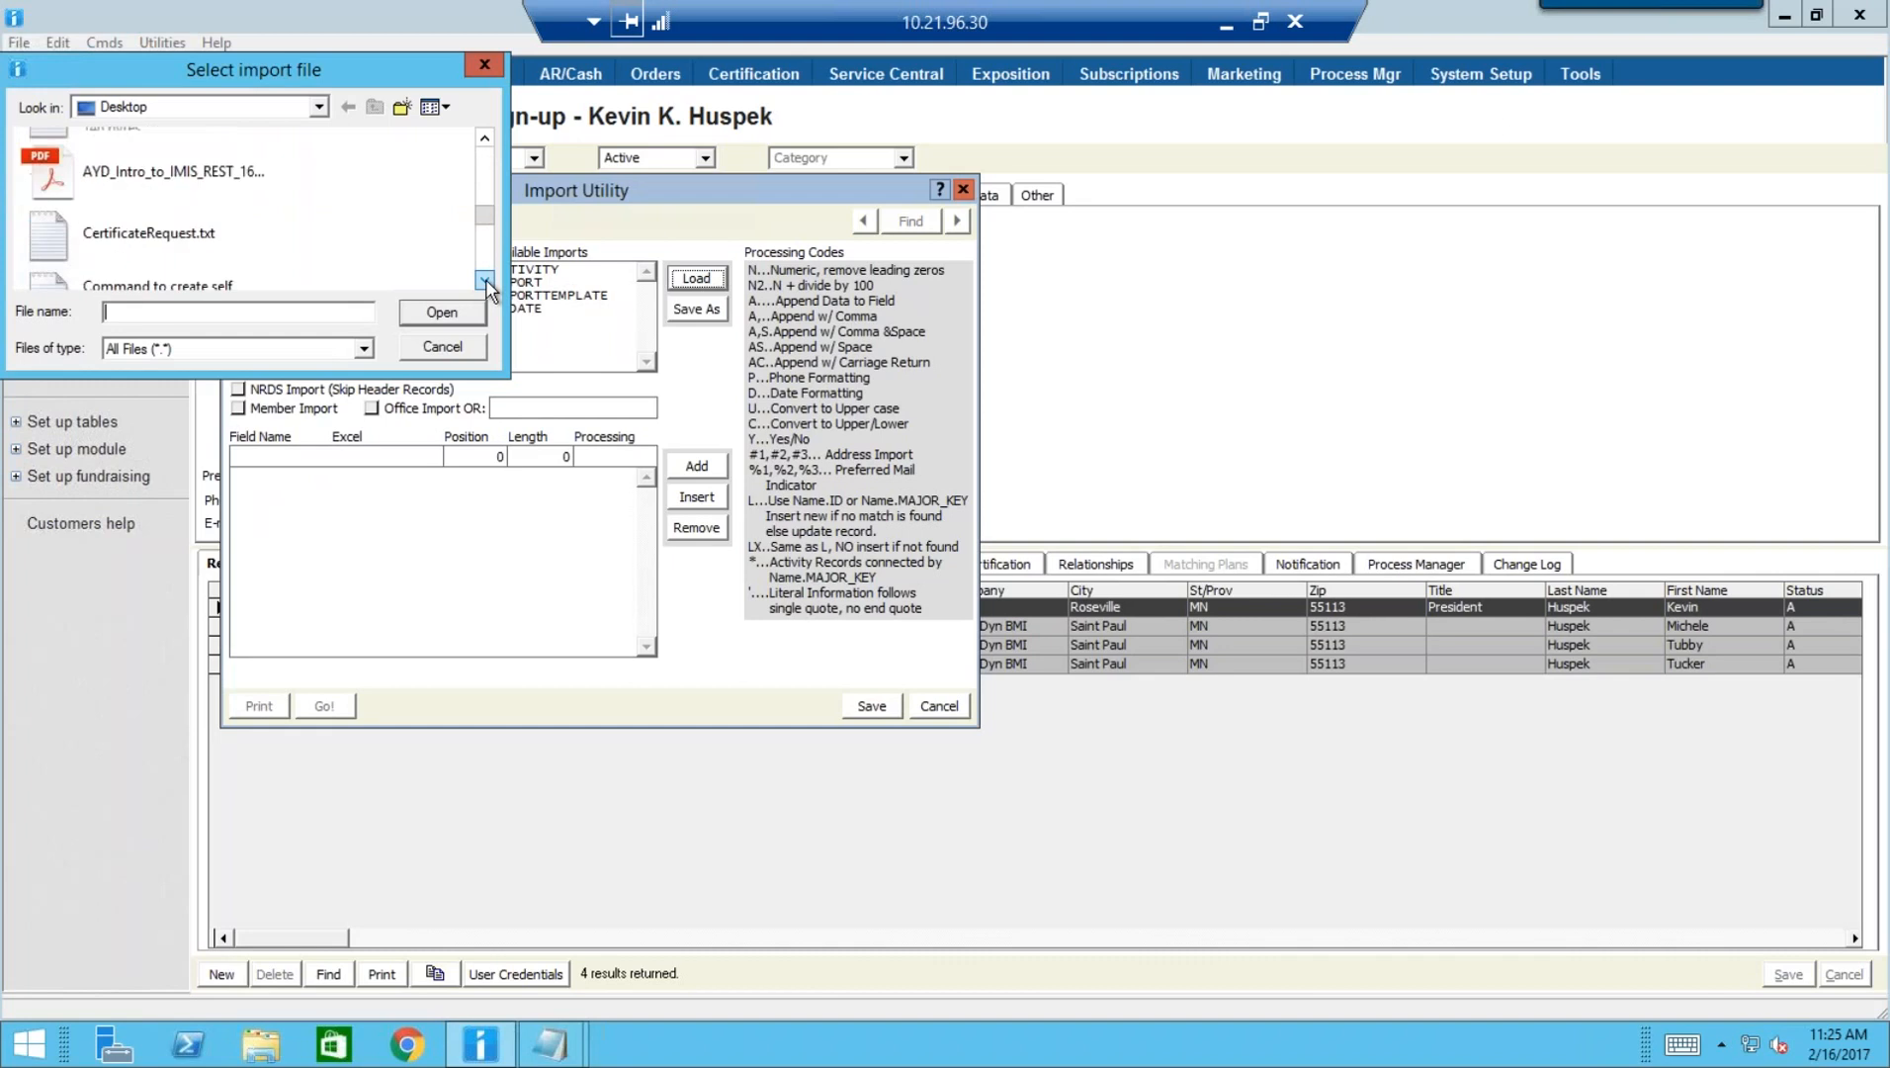
pyautogui.click(486, 282)
pyautogui.click(485, 281)
pyautogui.click(486, 282)
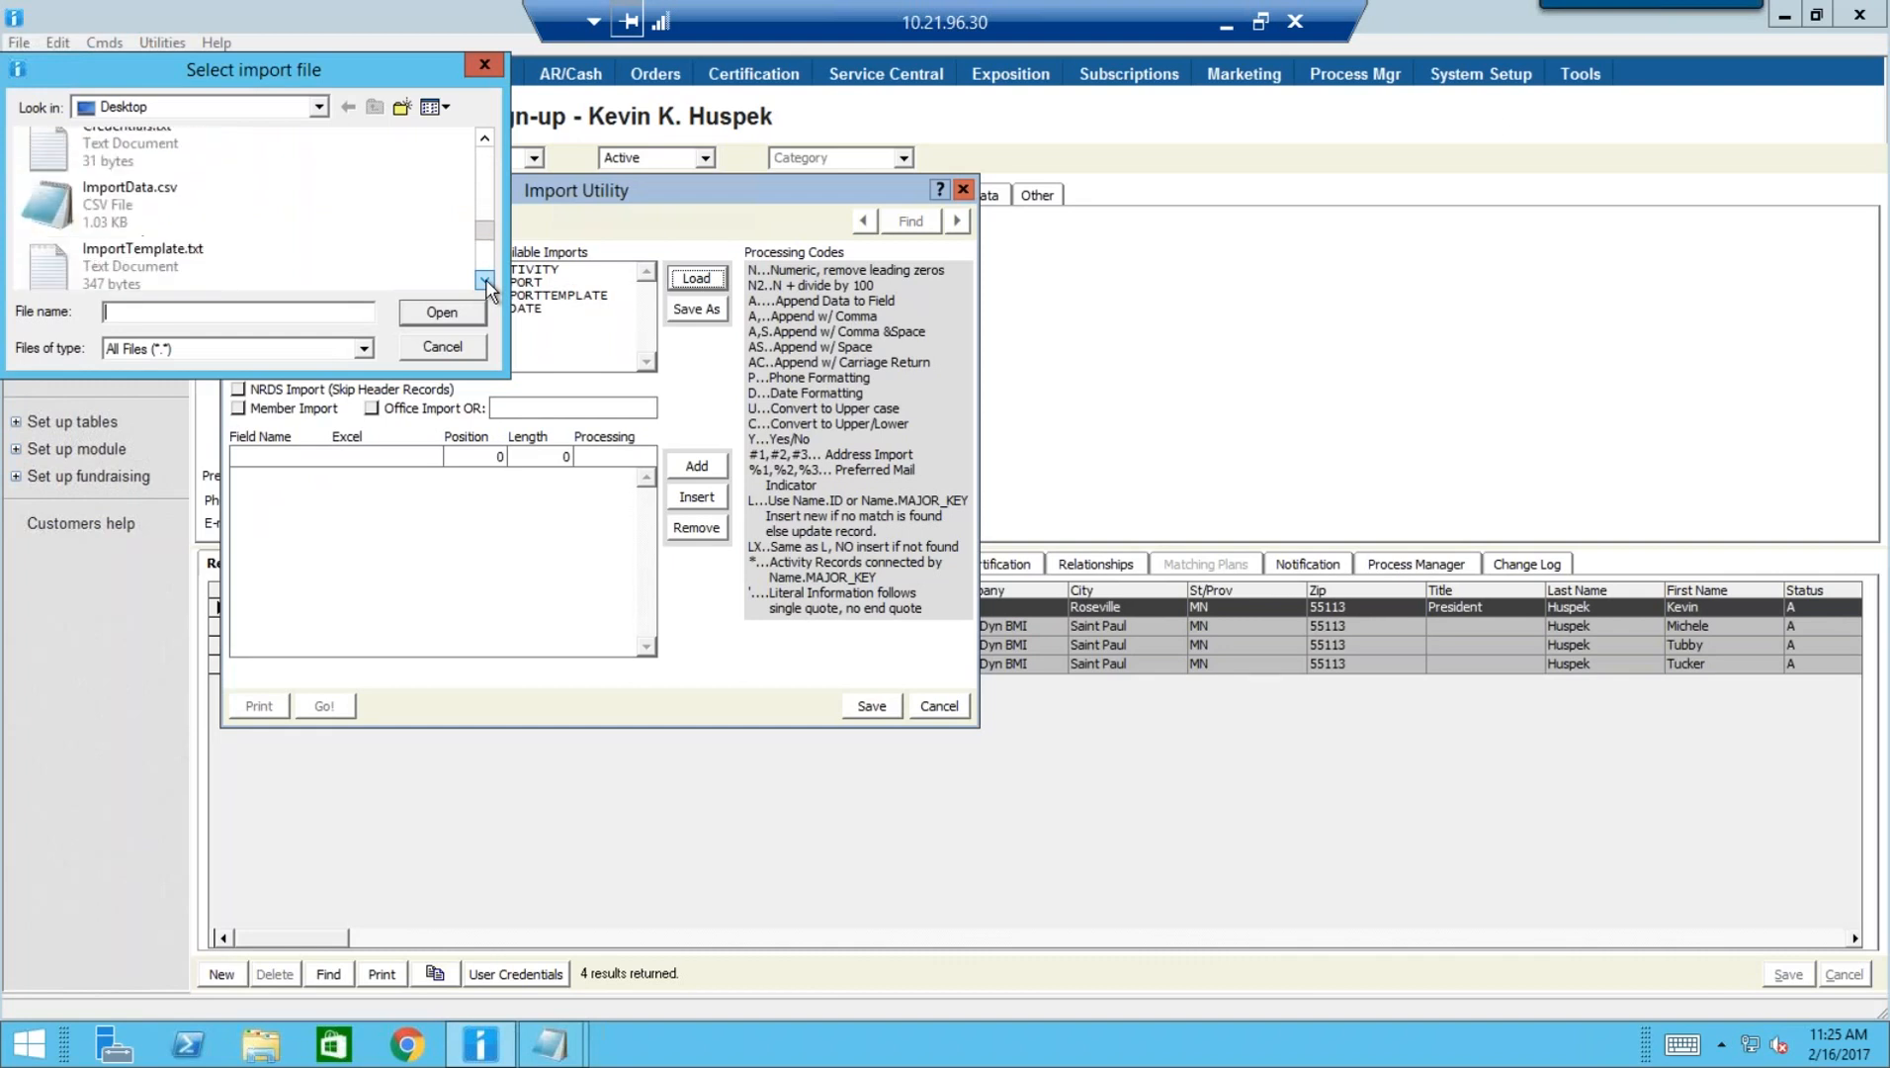
pyautogui.click(485, 282)
pyautogui.click(485, 282)
pyautogui.click(485, 282)
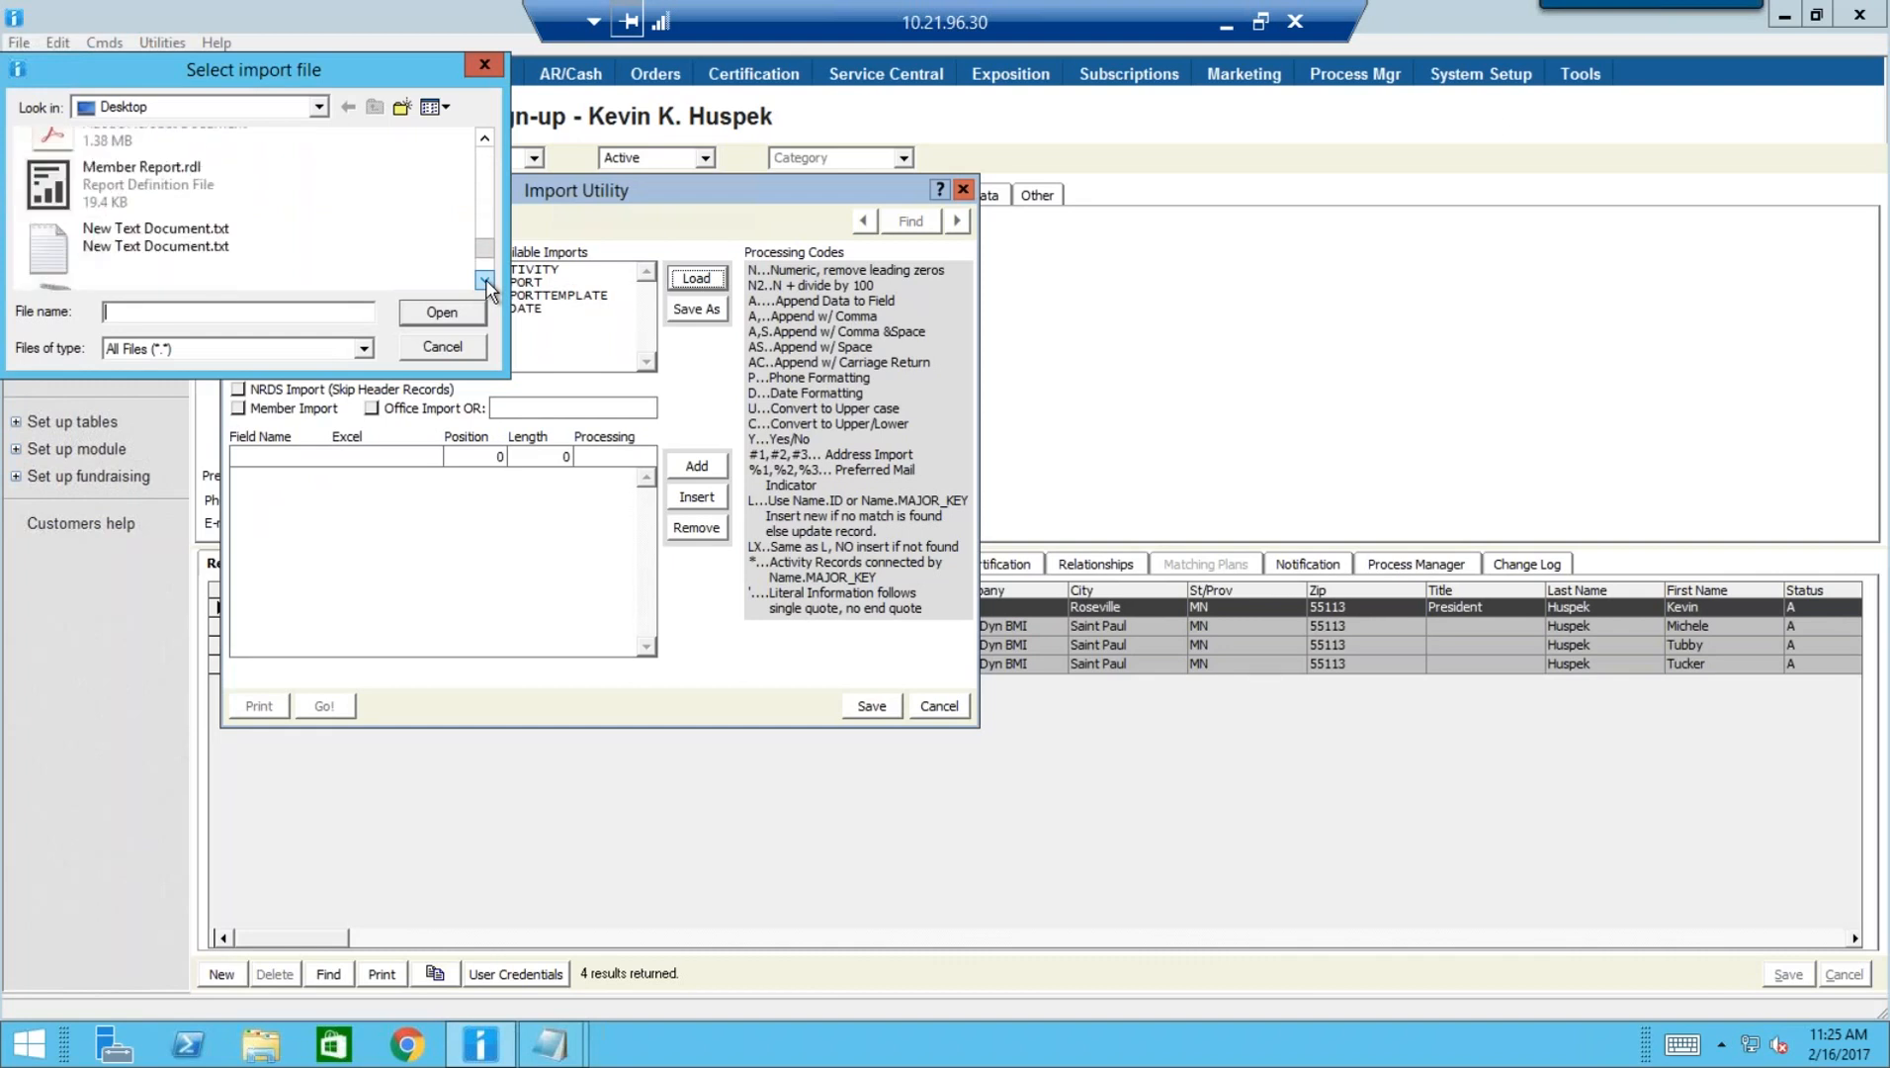
pyautogui.click(485, 282)
pyautogui.click(485, 281)
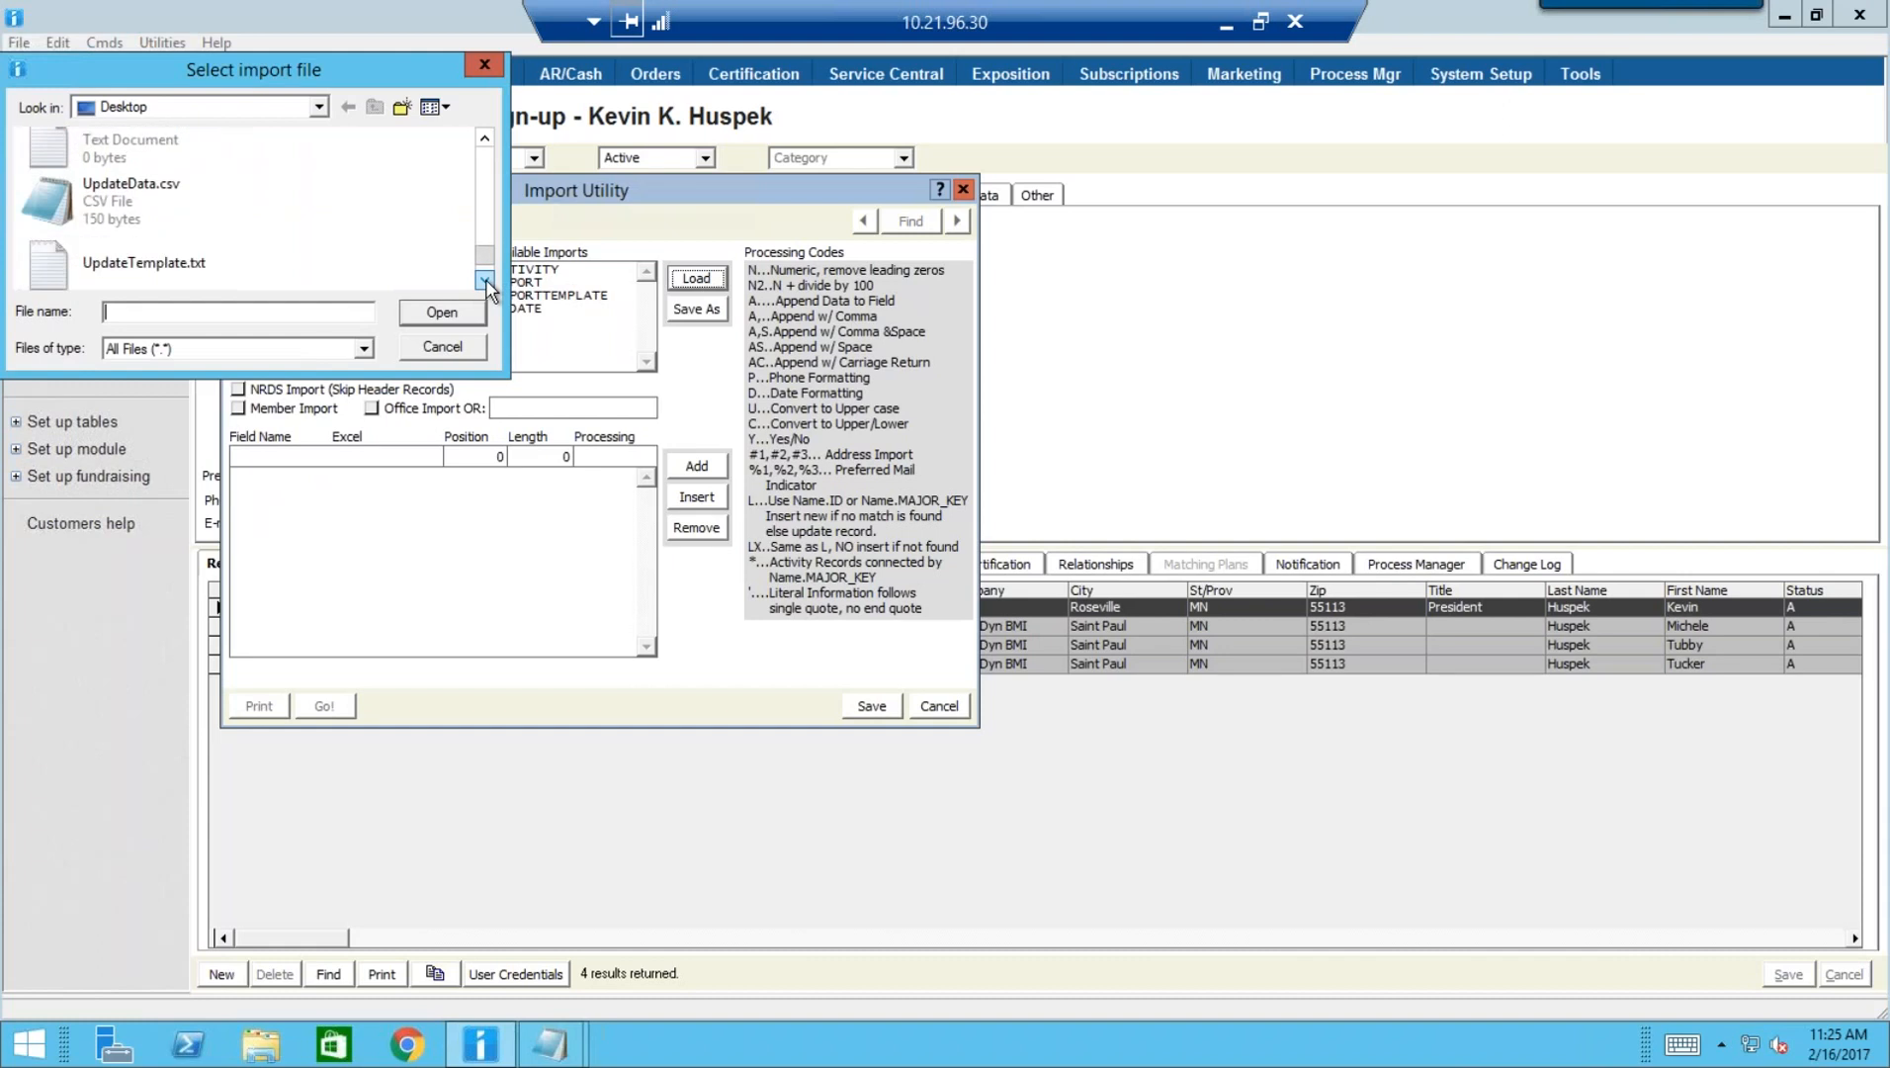
pyautogui.click(153, 262)
pyautogui.doubleClick(151, 265)
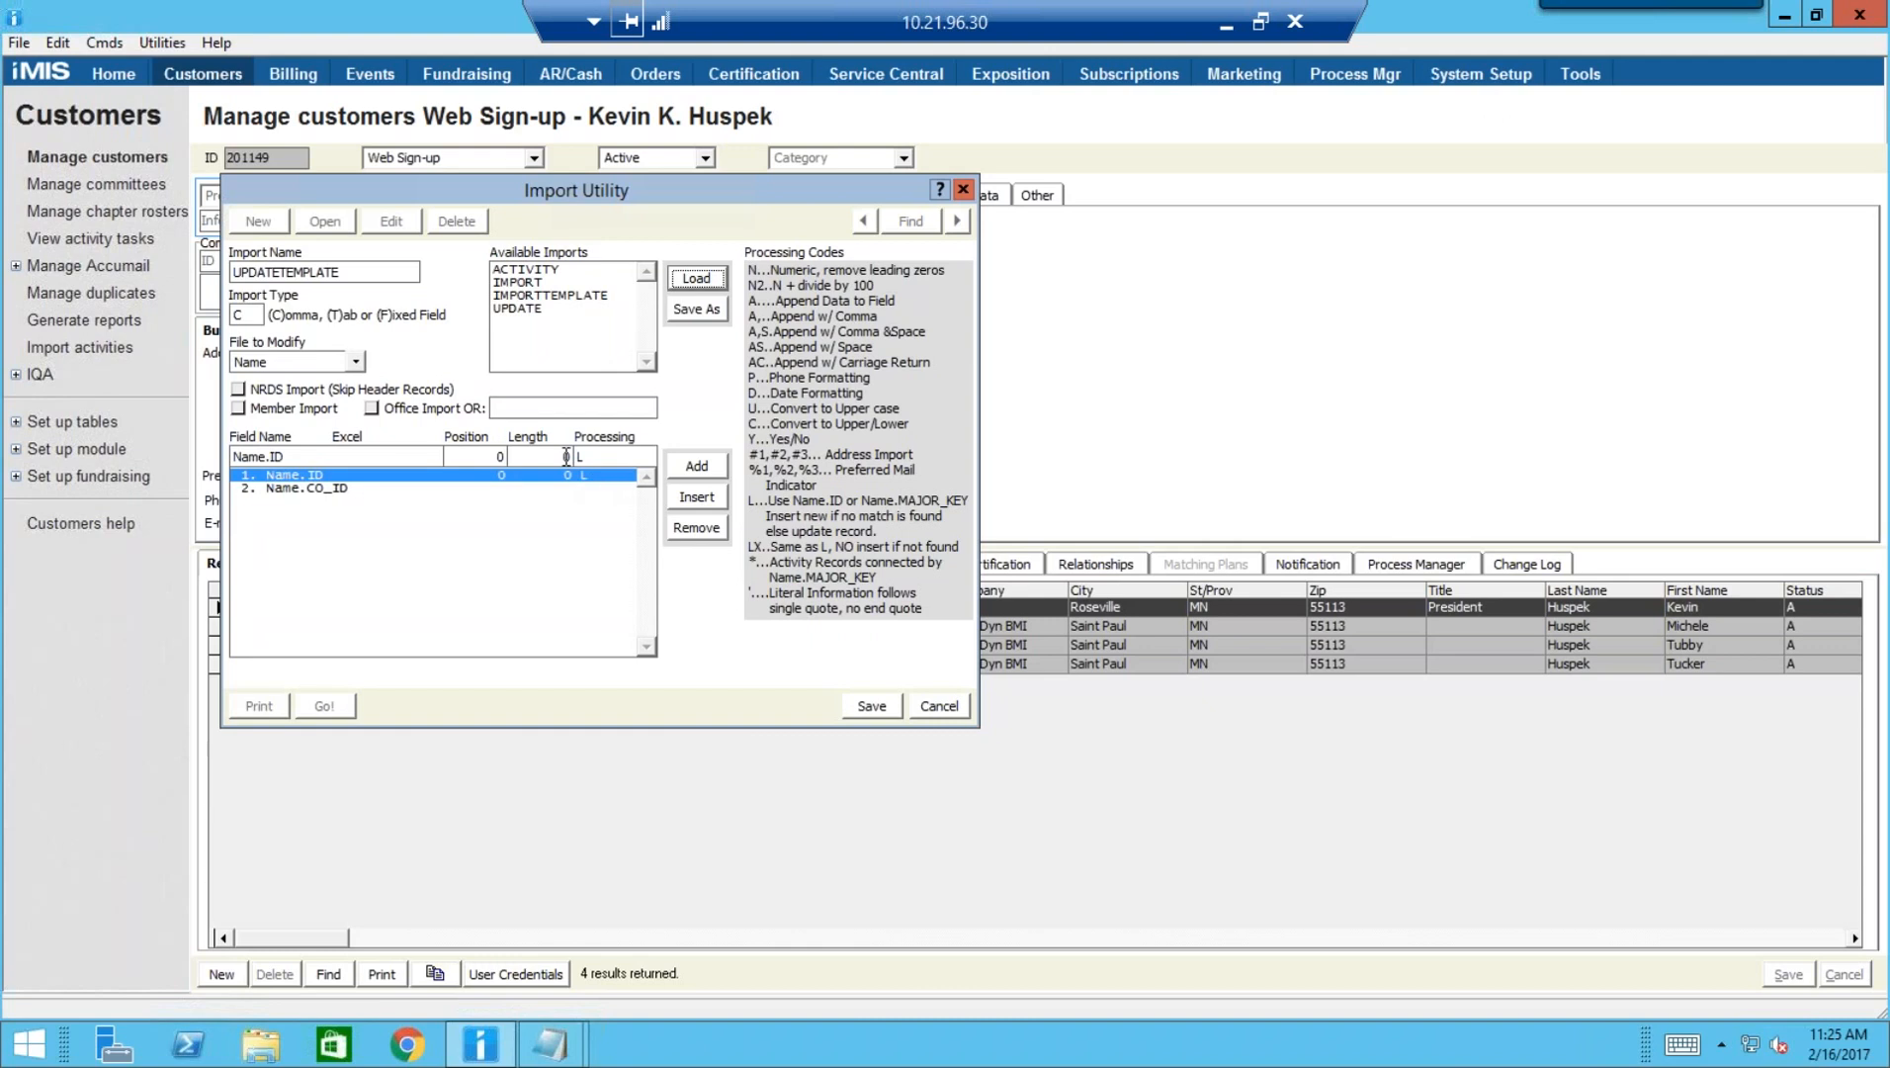
pyautogui.click(879, 704)
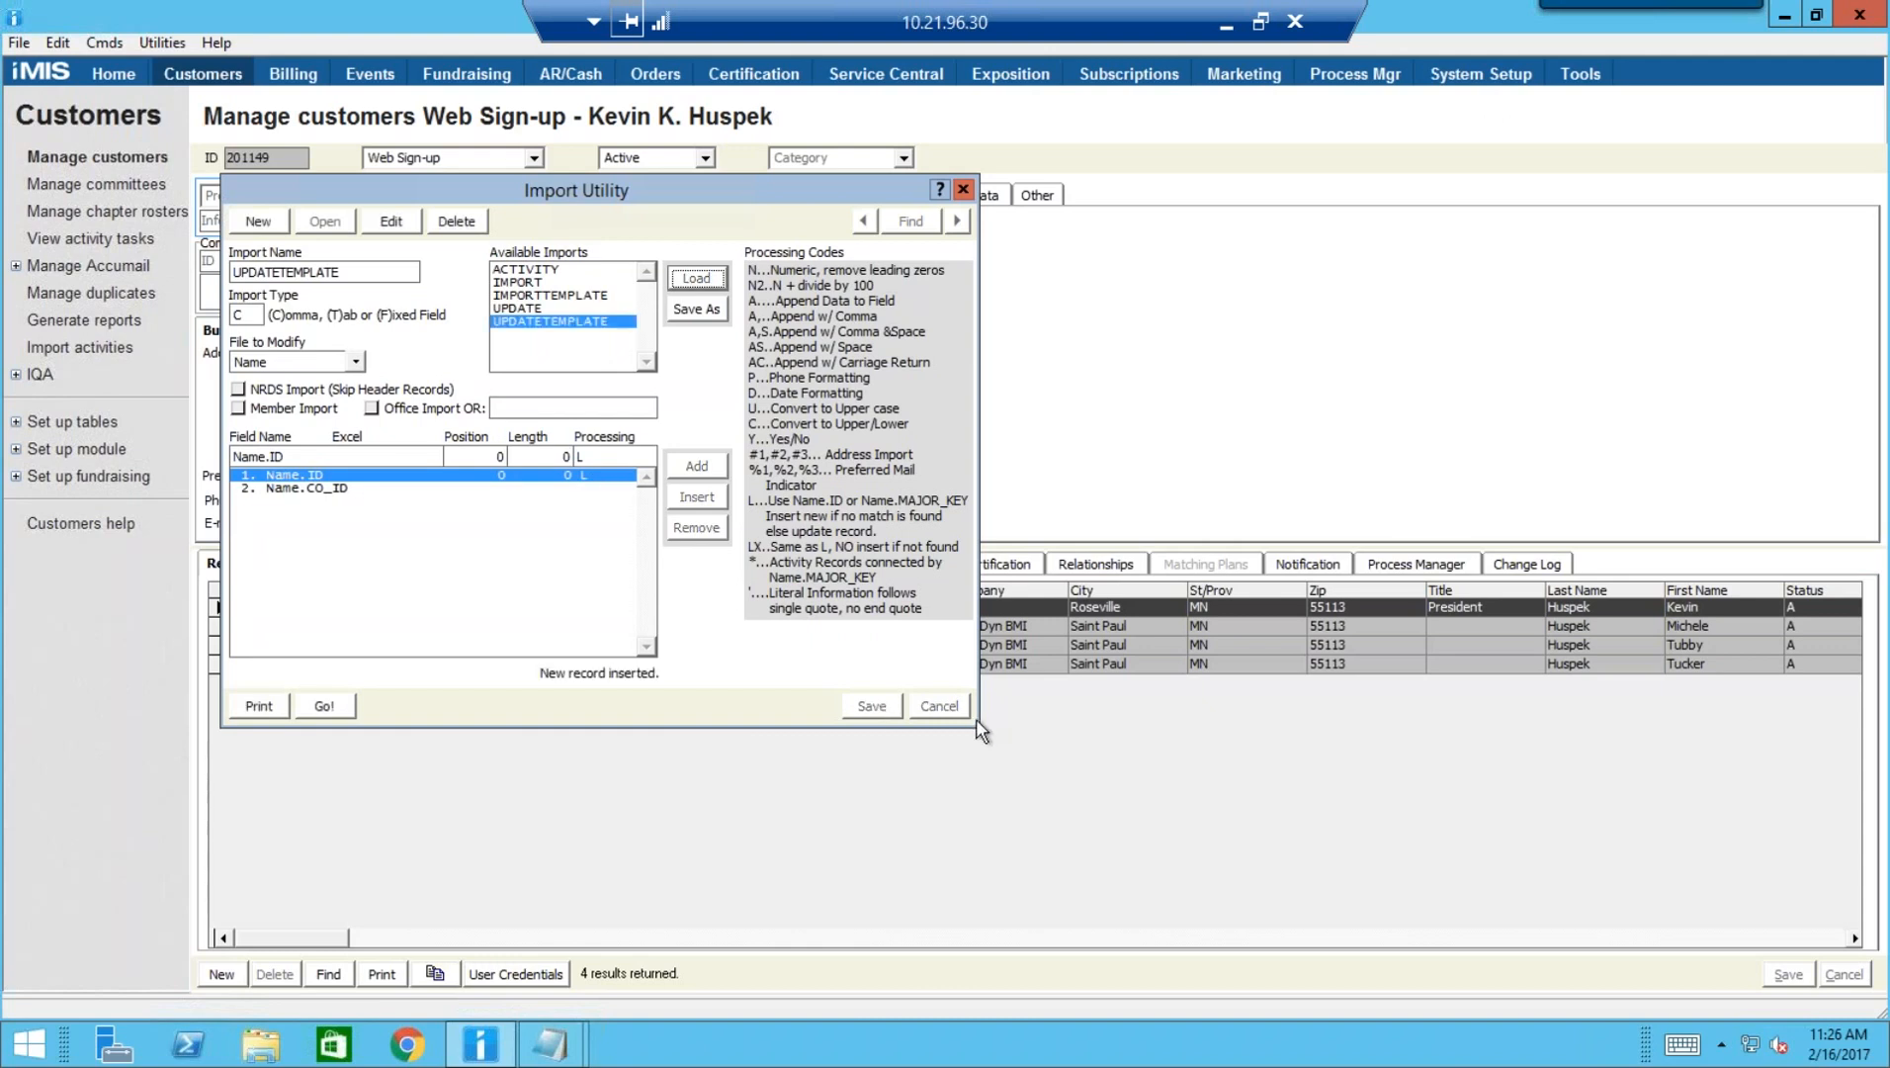
# Run the UPDATETEMPLATE import with UpdateData.csv from the desktop as the import file
pyautogui.click(325, 707)
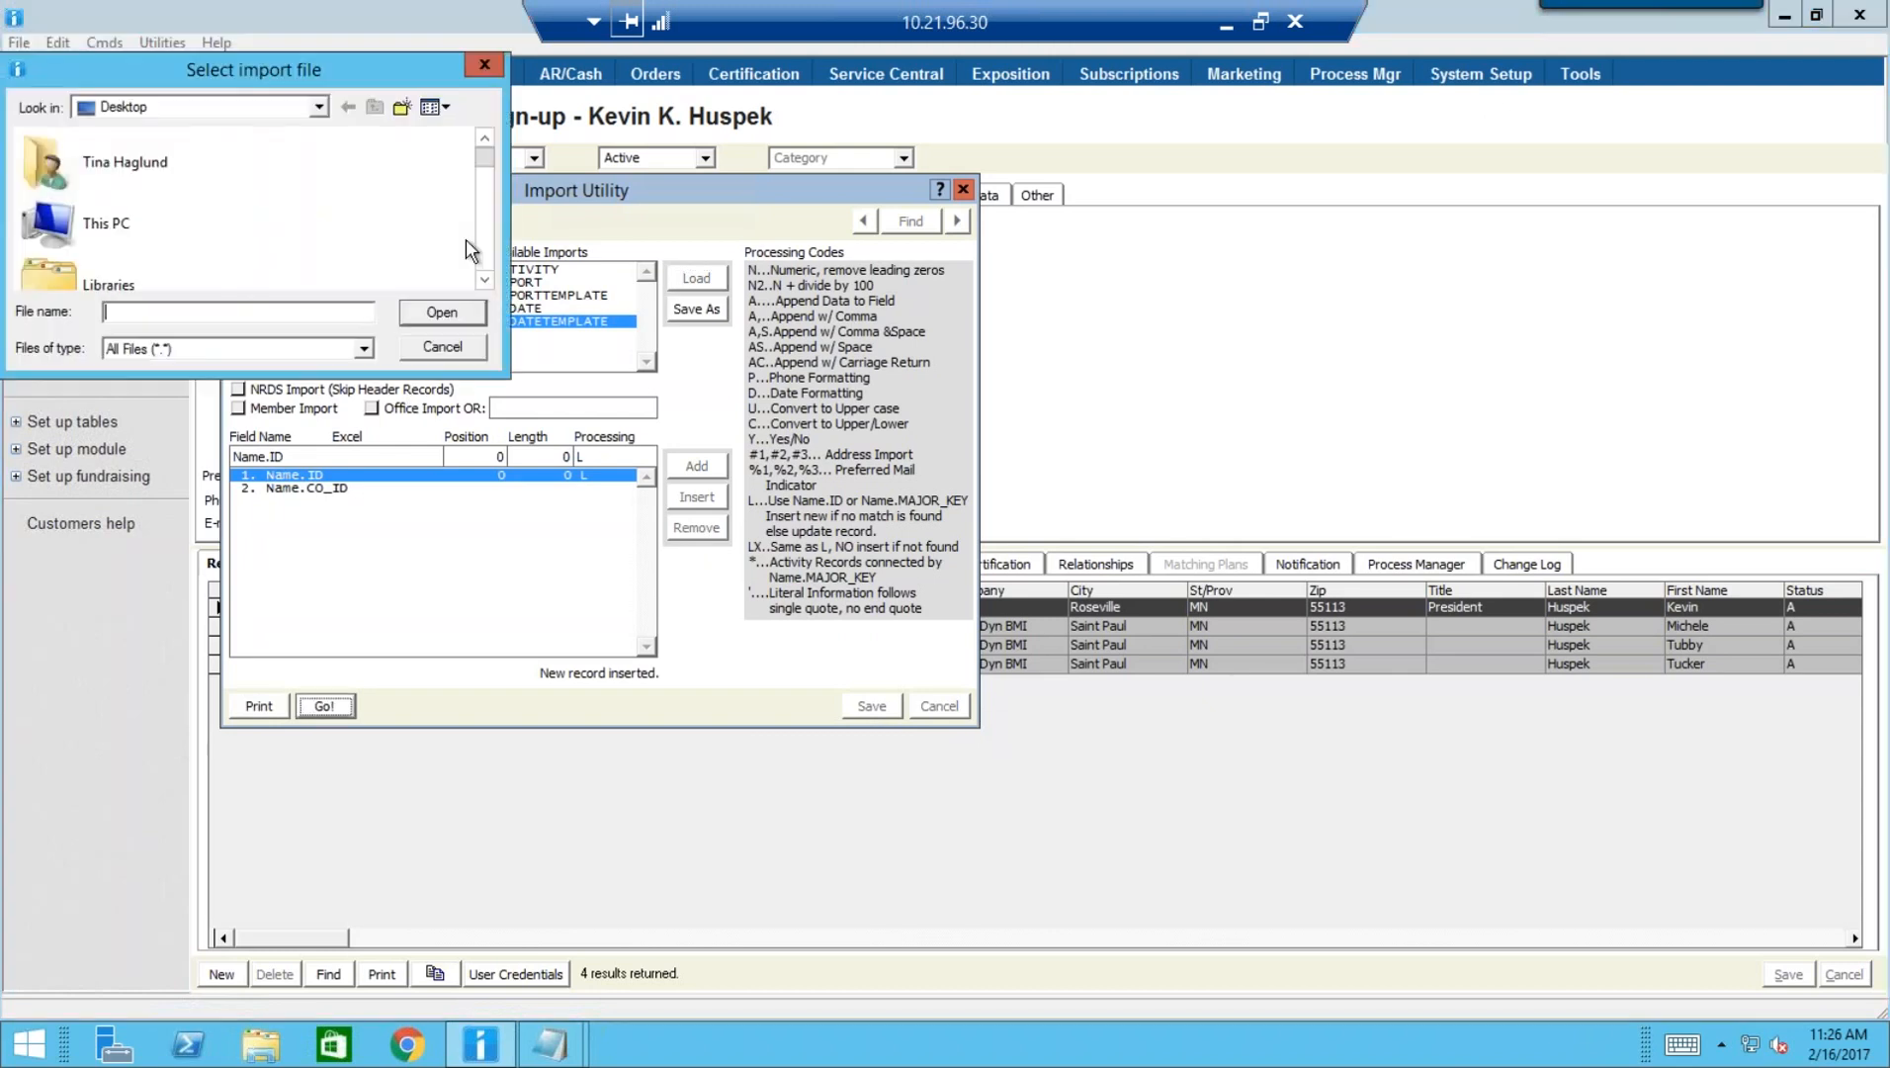
pyautogui.click(485, 281)
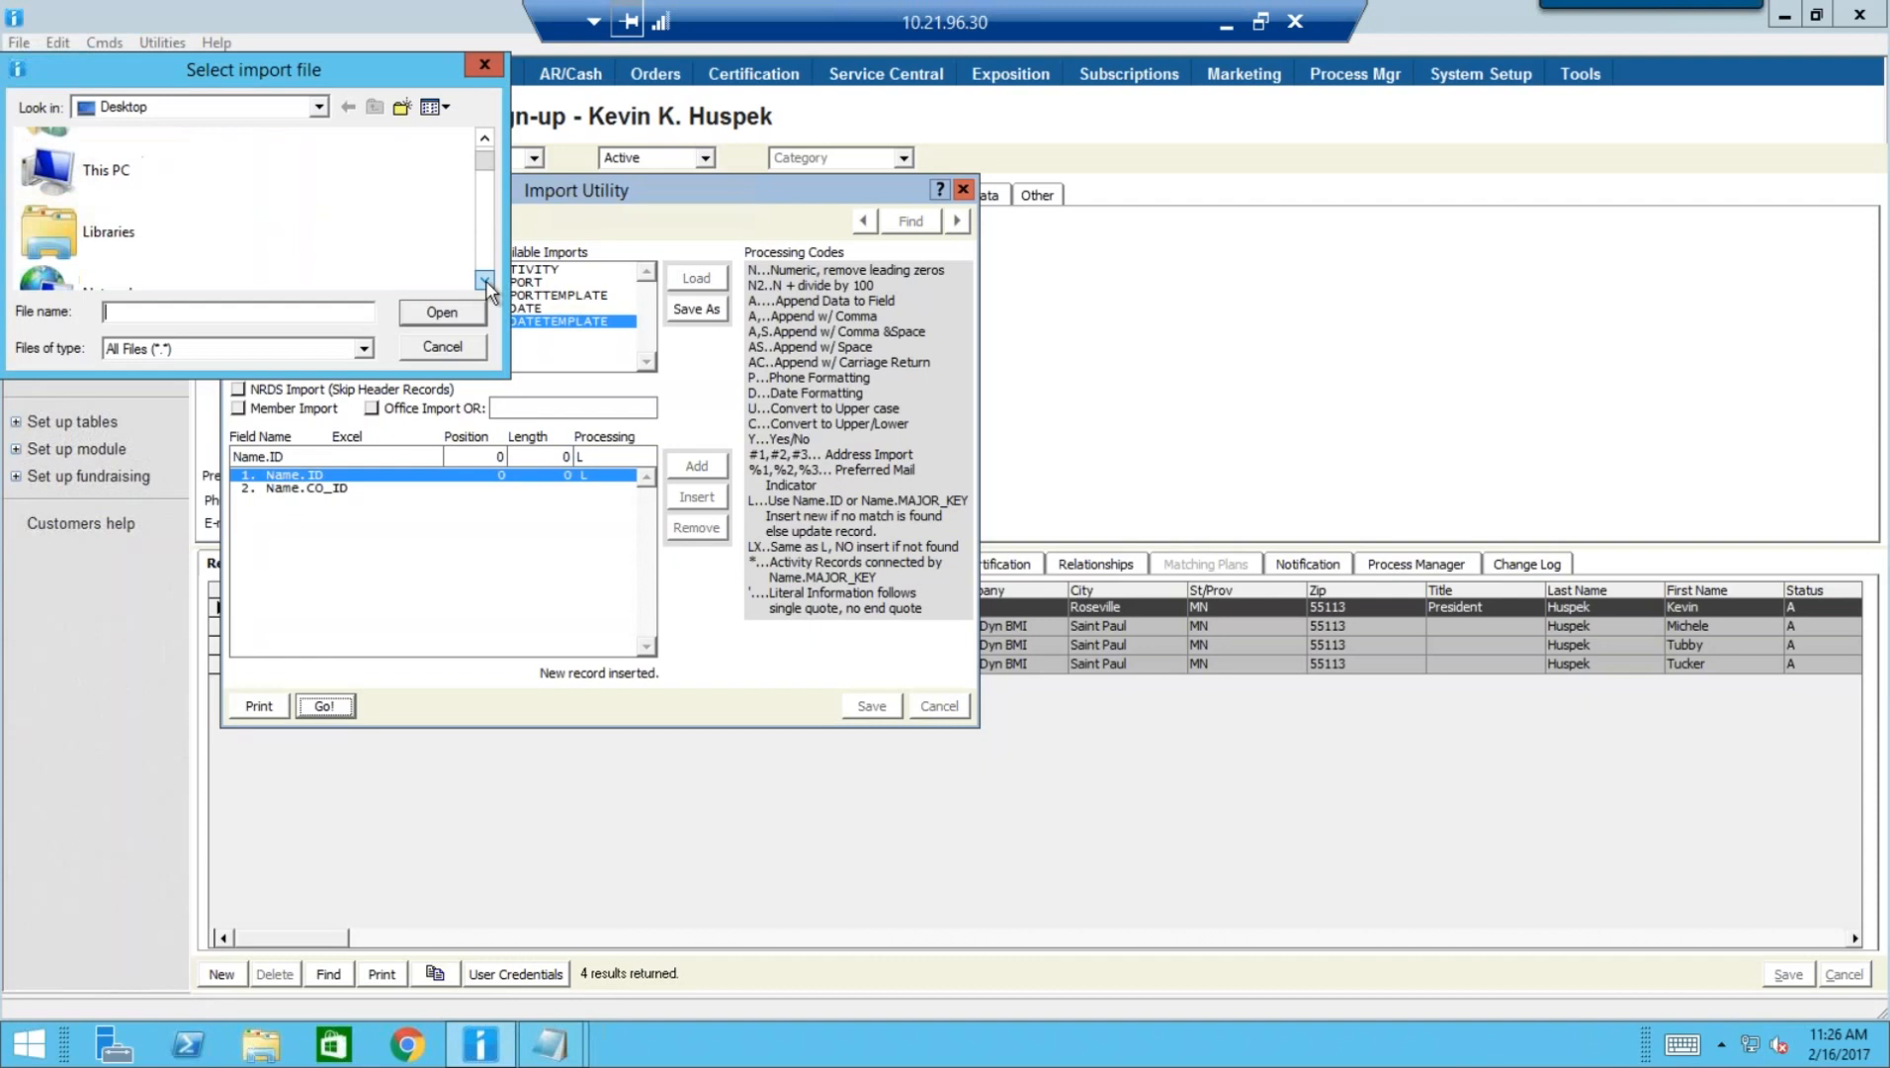
pyautogui.click(486, 281)
pyautogui.click(485, 281)
pyautogui.click(485, 281)
pyautogui.click(486, 281)
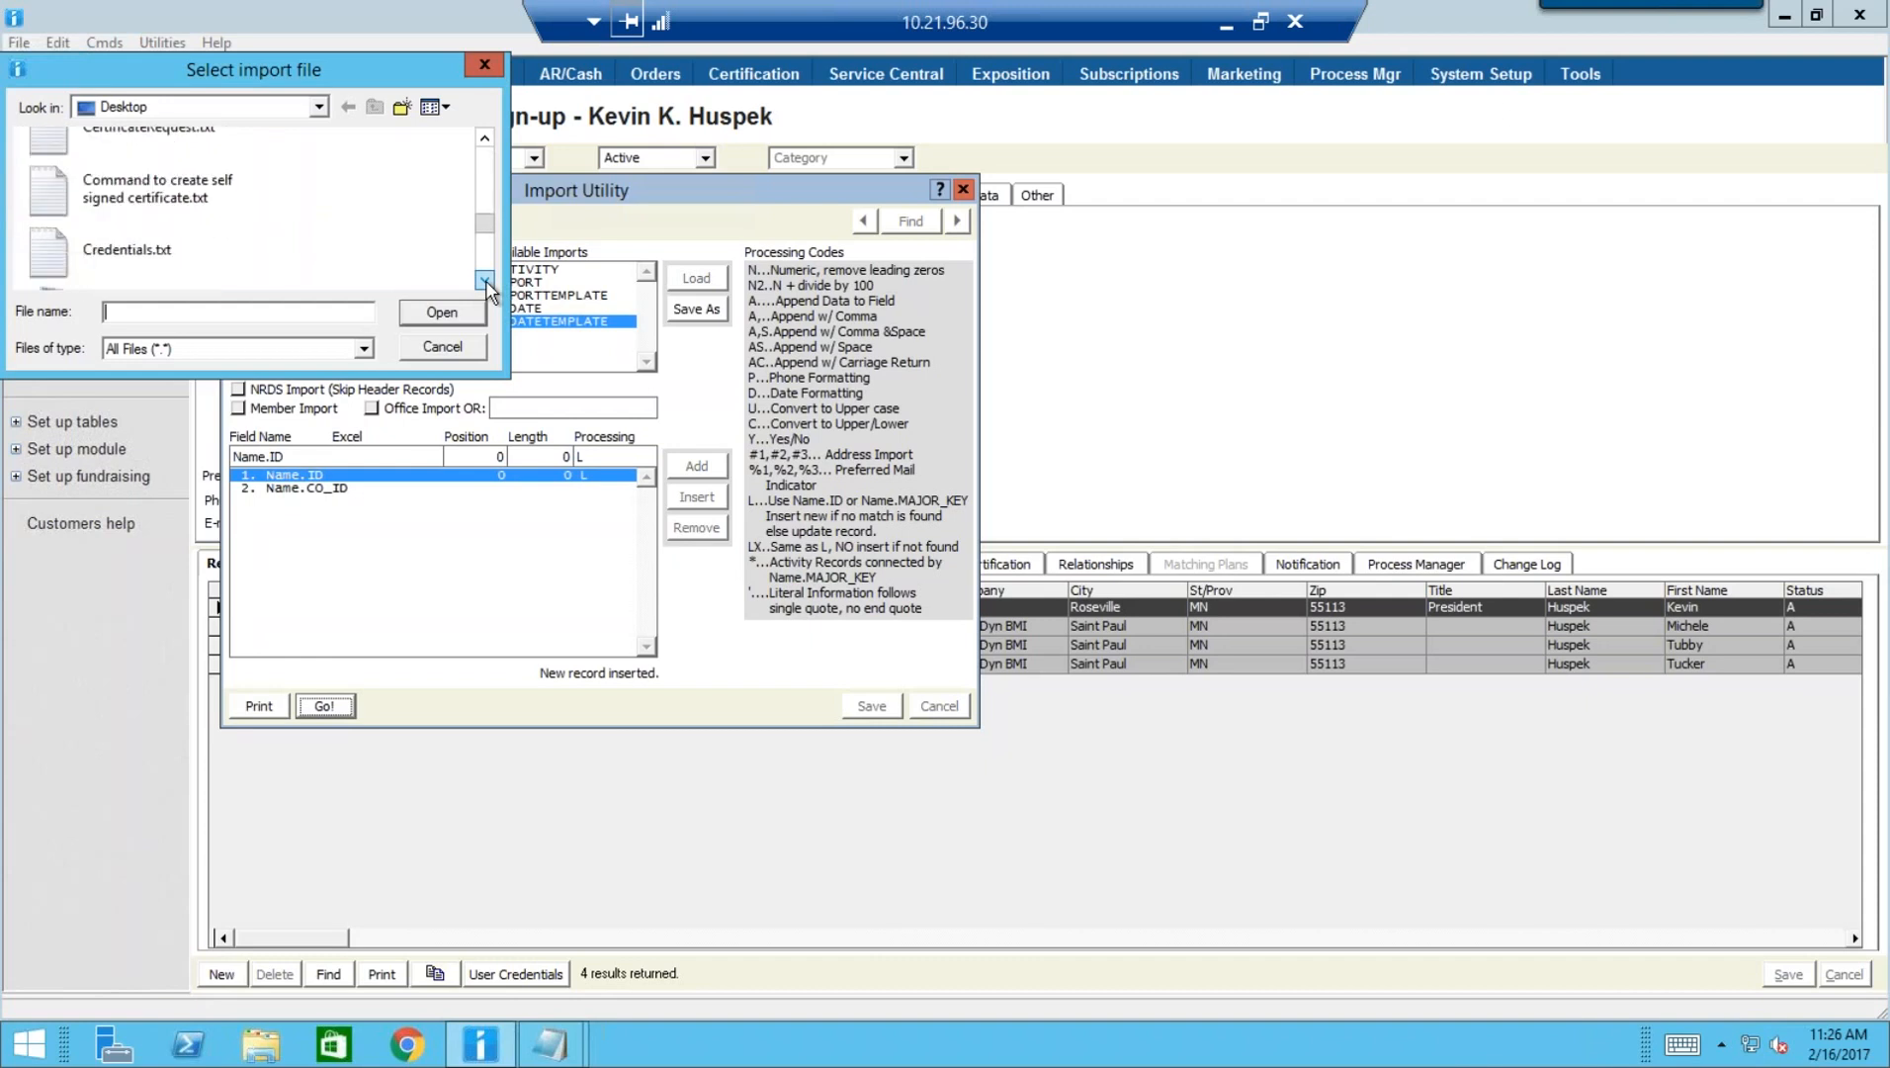
pyautogui.click(486, 281)
pyautogui.click(485, 280)
pyautogui.click(486, 280)
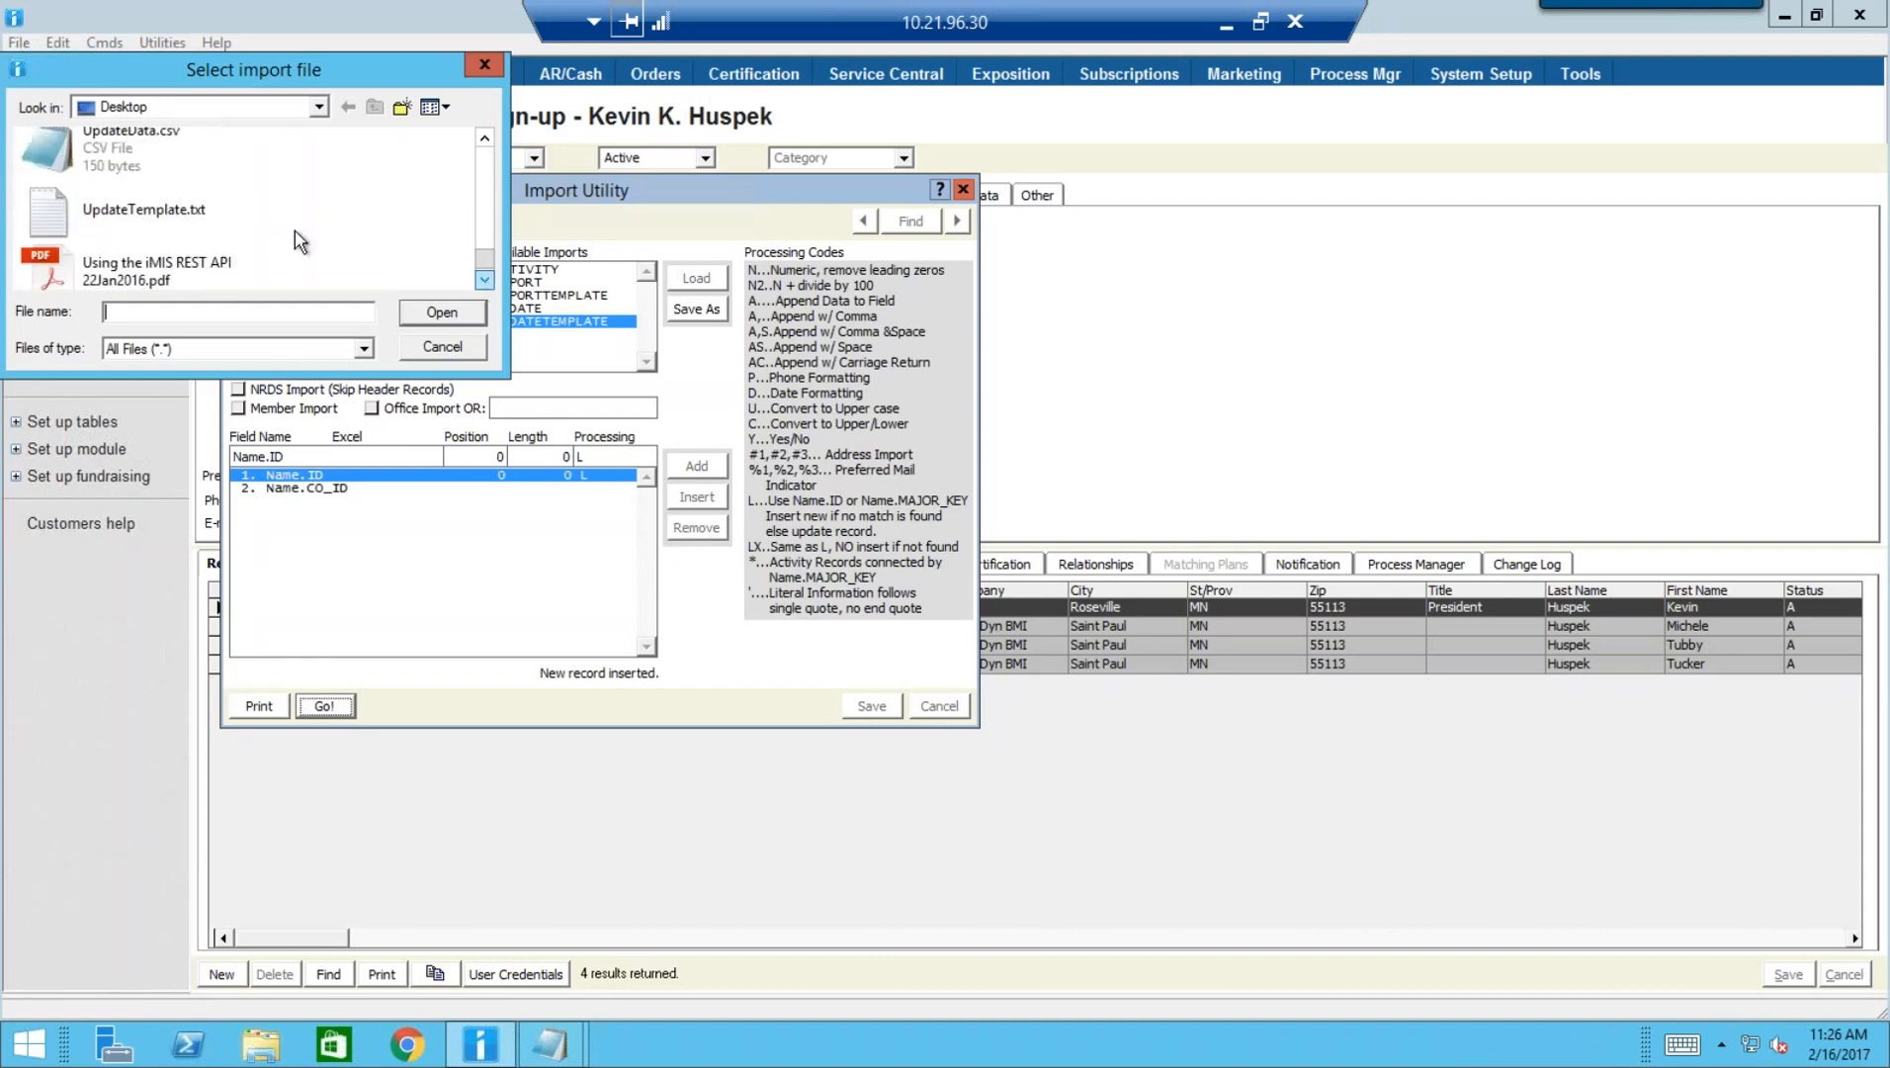
pyautogui.click(156, 161)
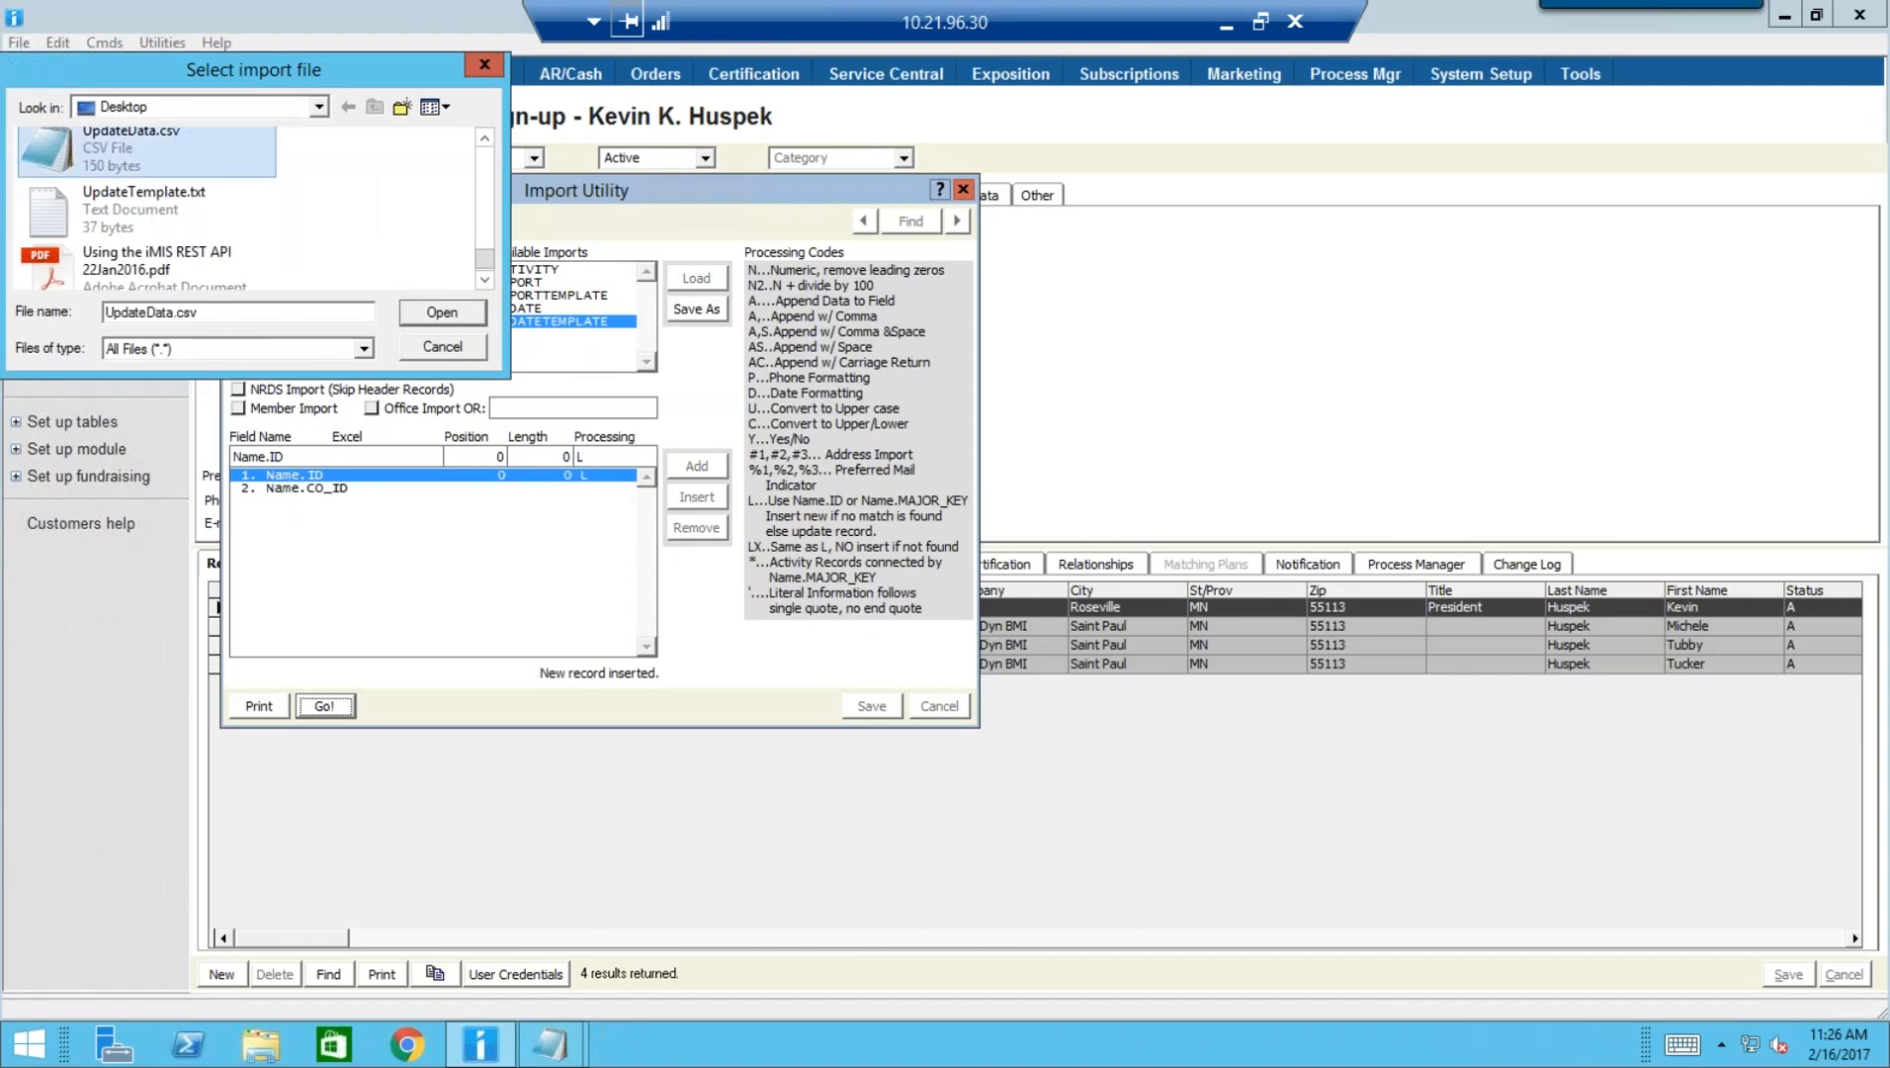
pyautogui.doubleClick(156, 161)
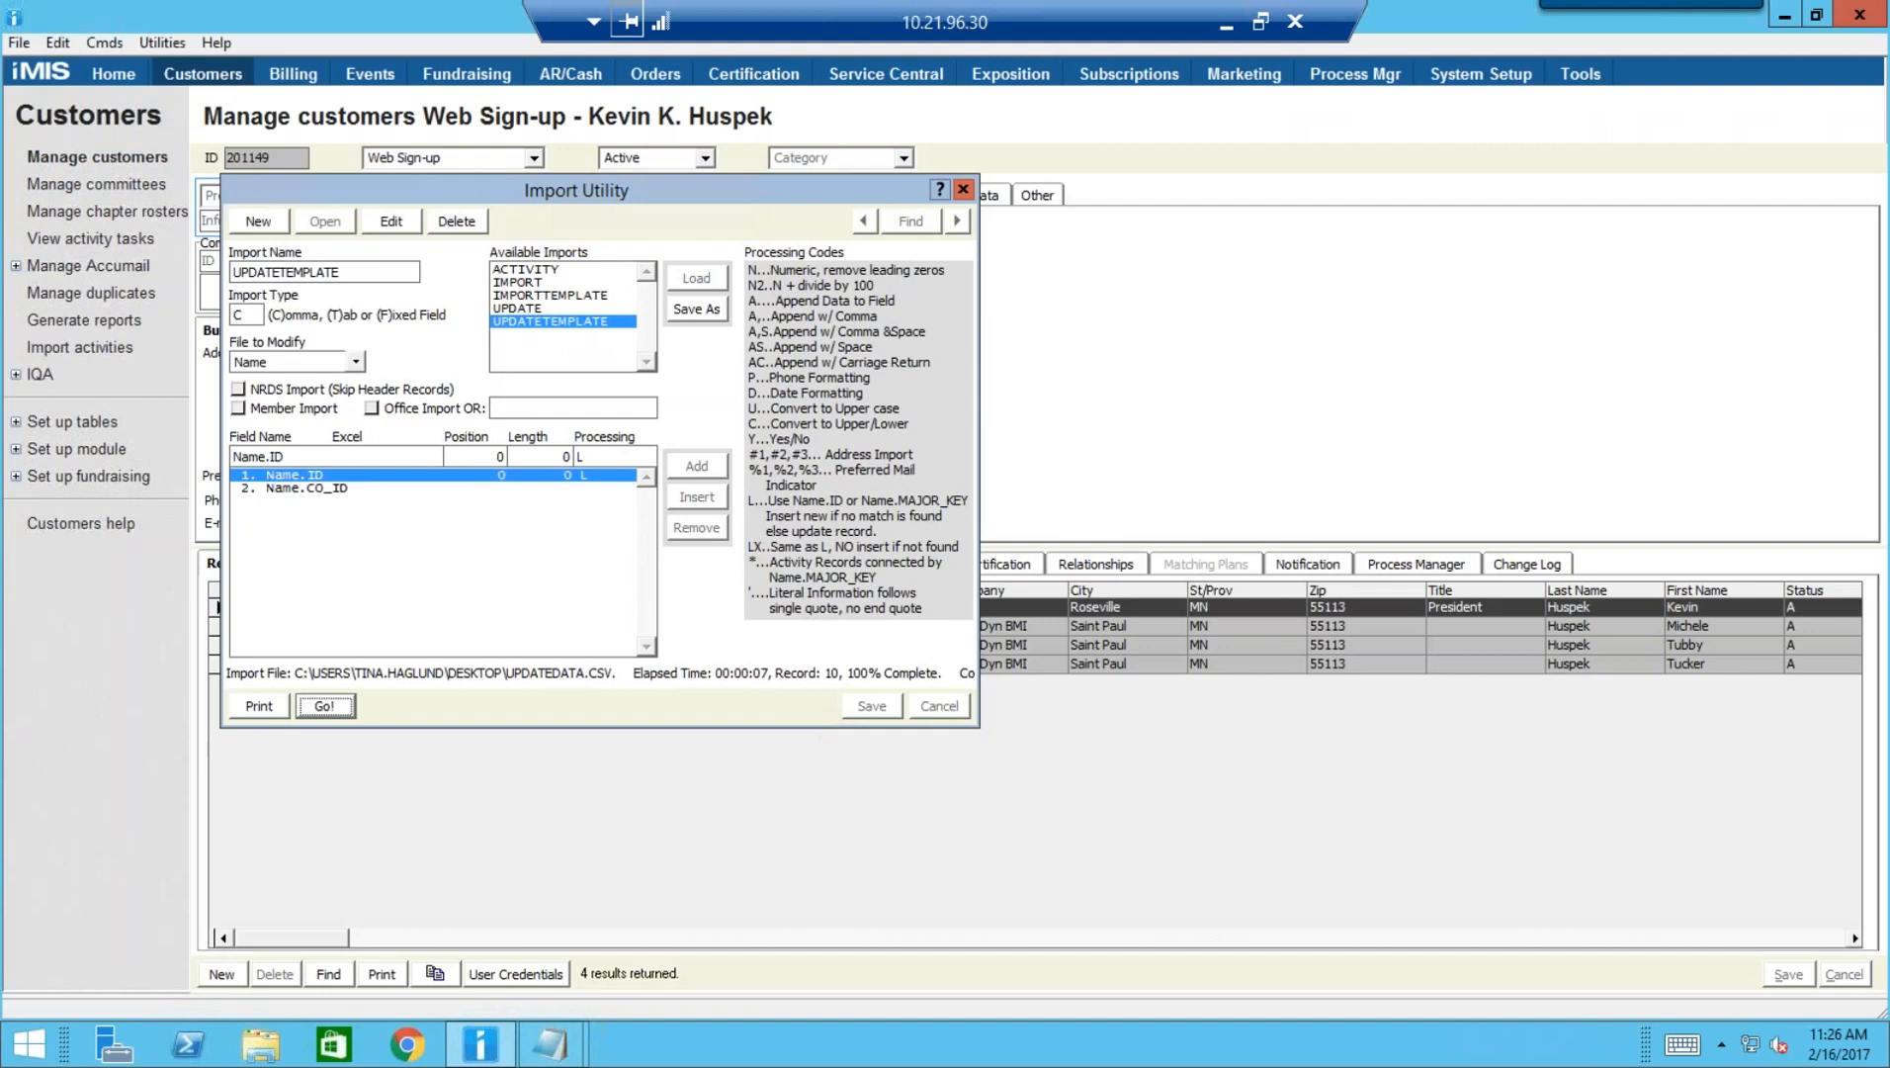
# Close the Import Utility and reload the Web Sign-up customer record to check its company and business address
pyautogui.click(964, 190)
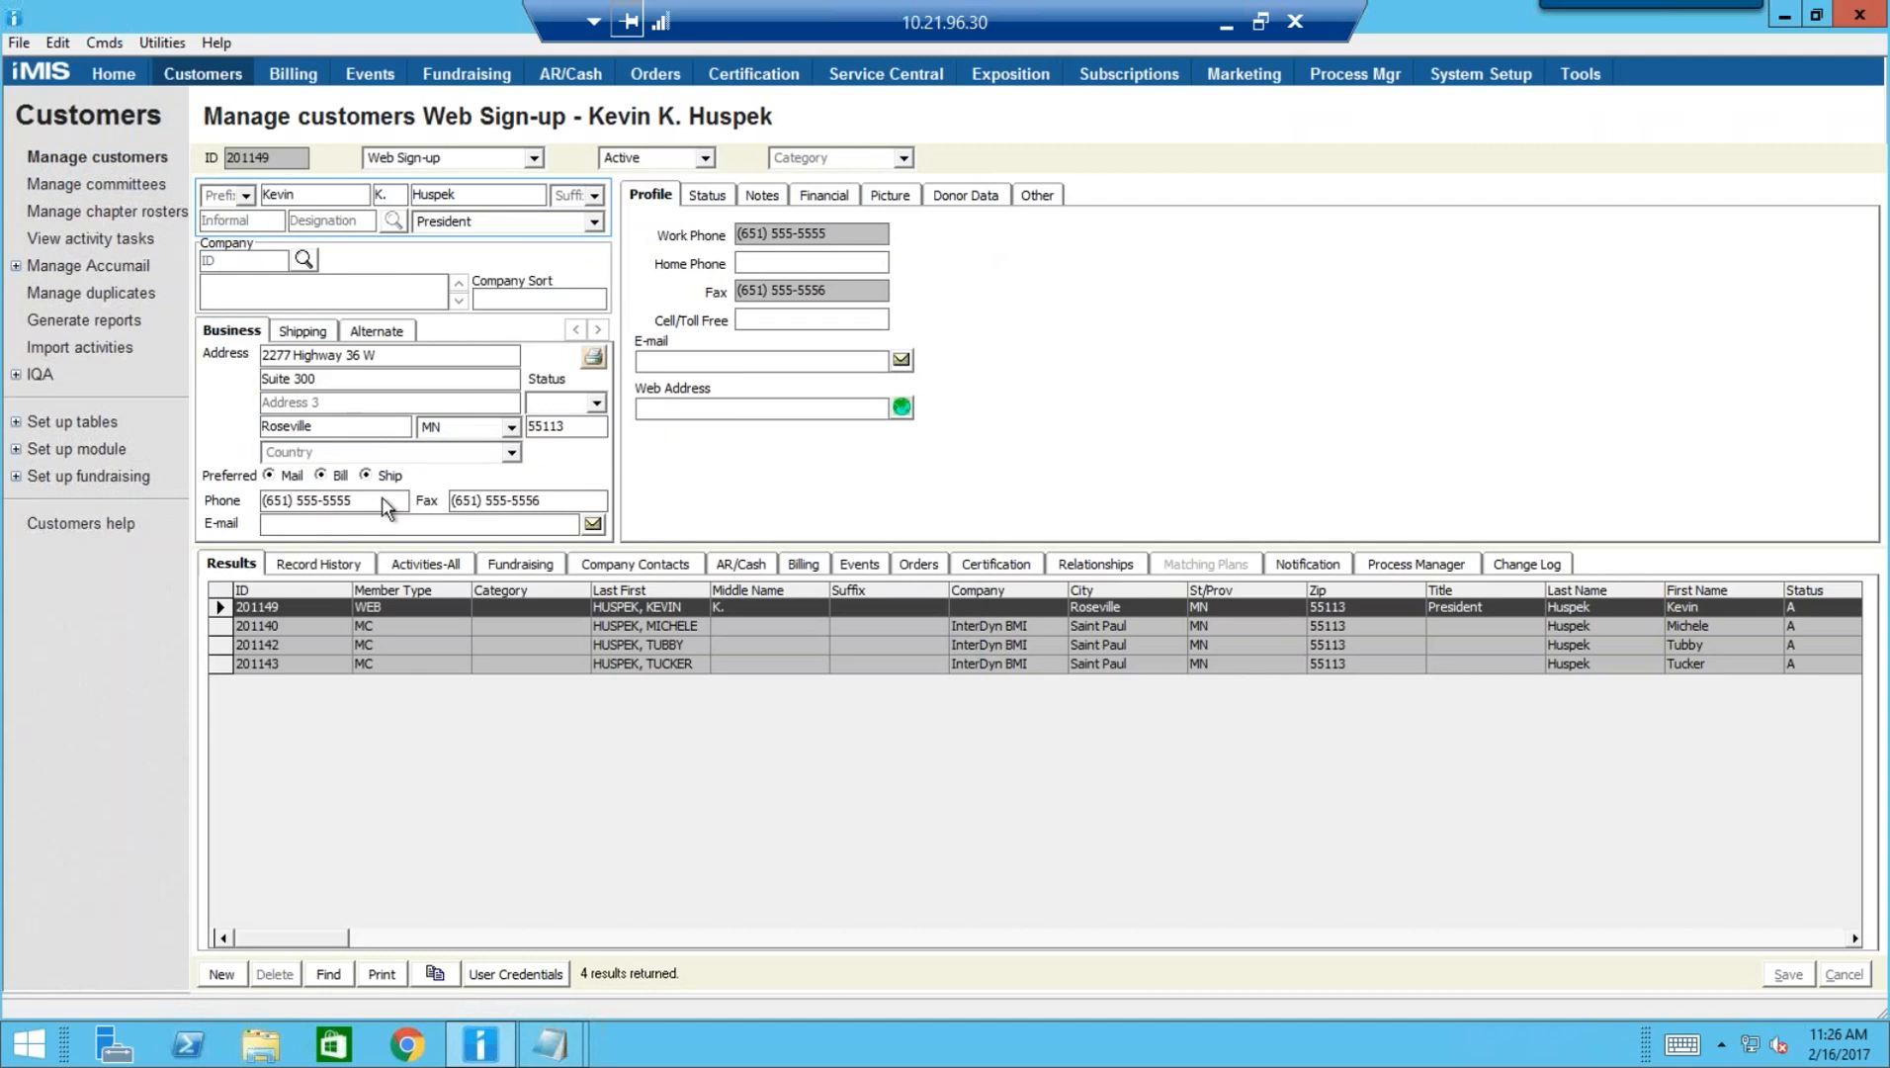
pyautogui.click(250, 627)
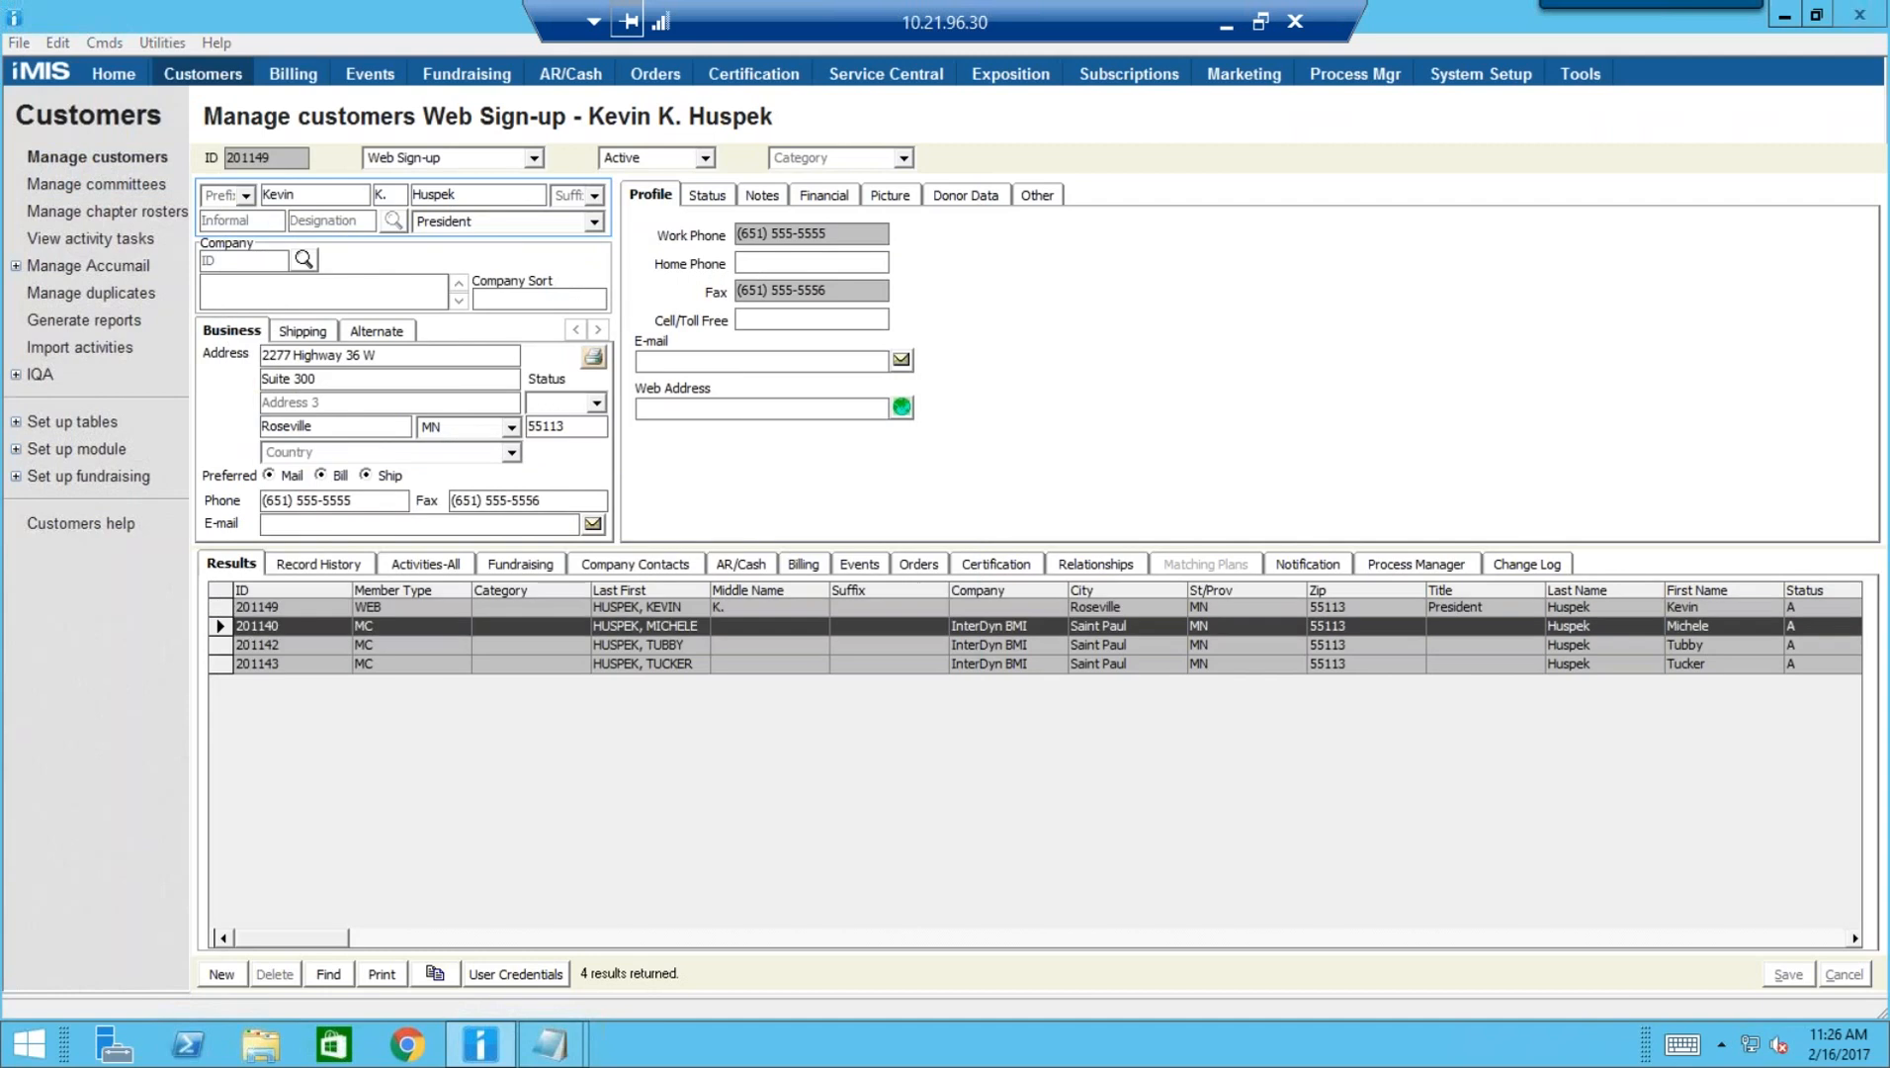
pyautogui.click(229, 607)
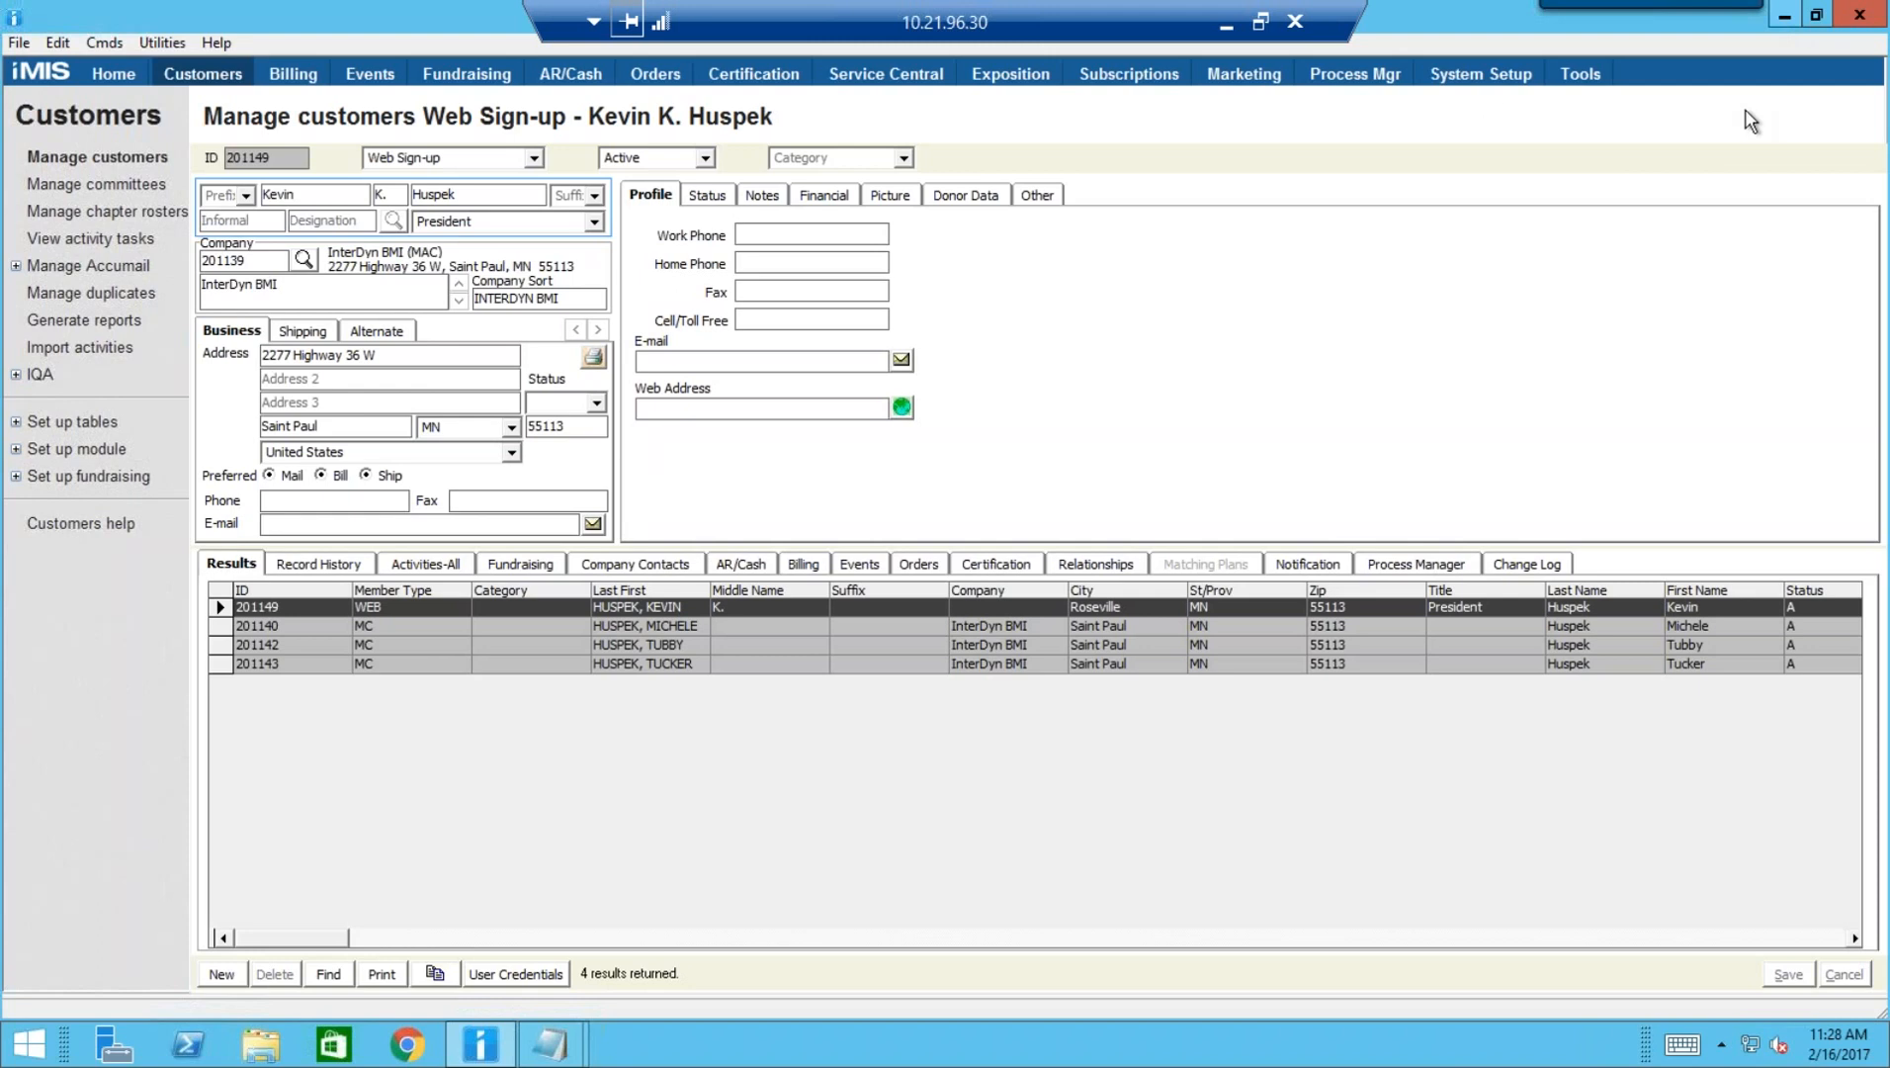
# Minimize iMIS and close the UpdateTemplate.txt and UpdateData.csv files on the desktop
pyautogui.click(1785, 17)
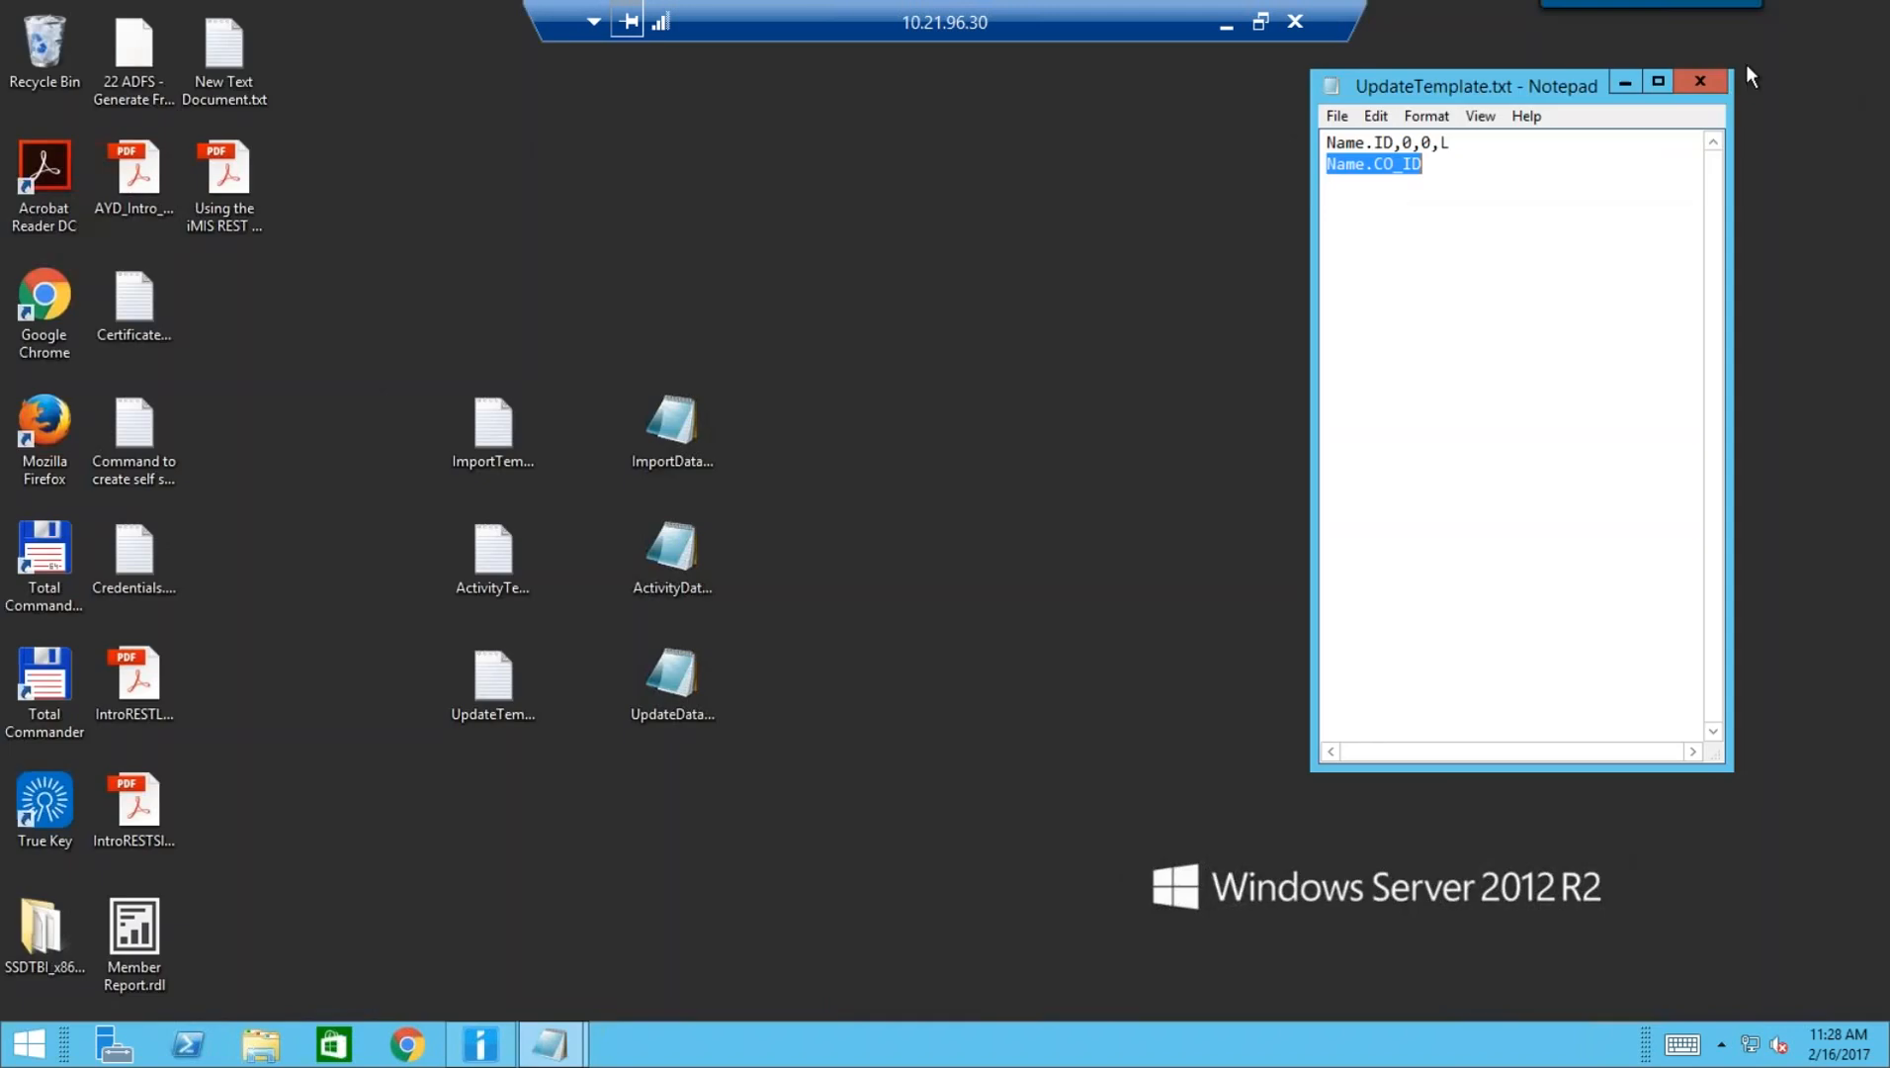
pyautogui.click(1716, 85)
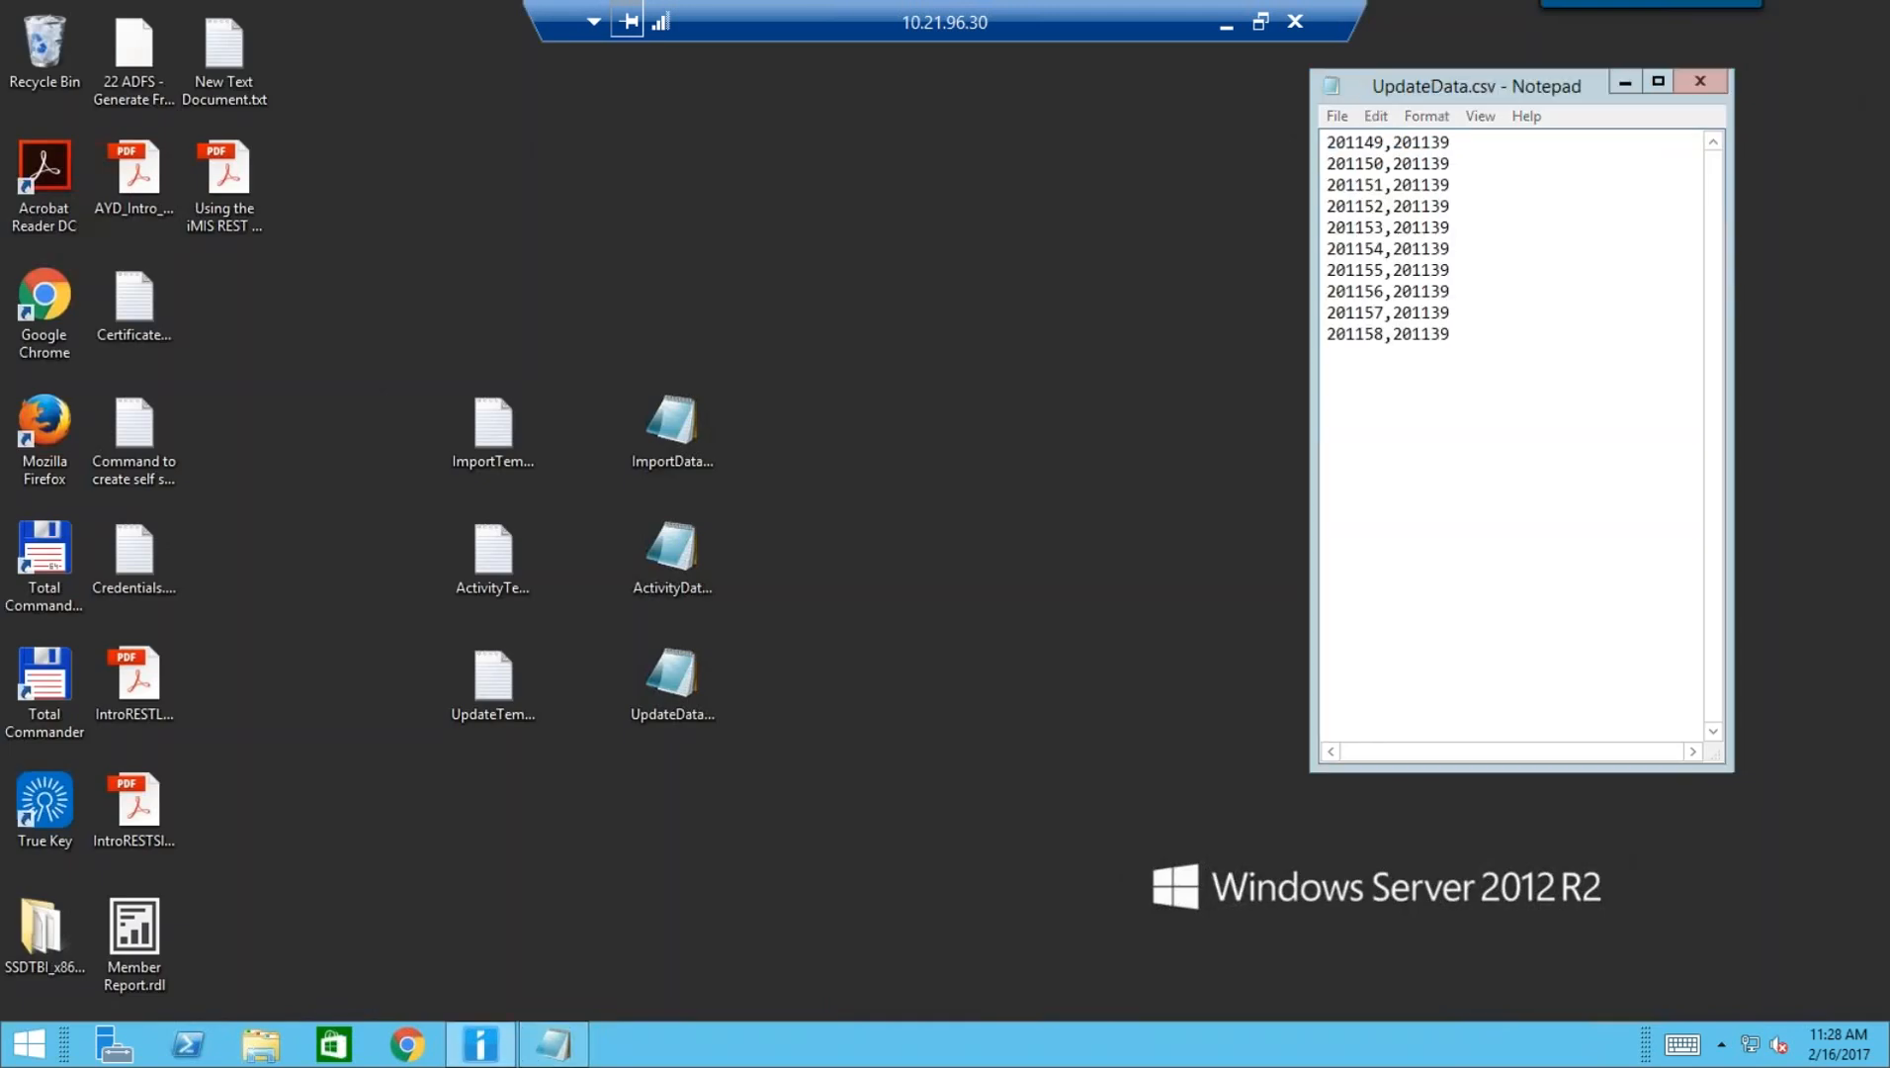
pyautogui.click(1699, 87)
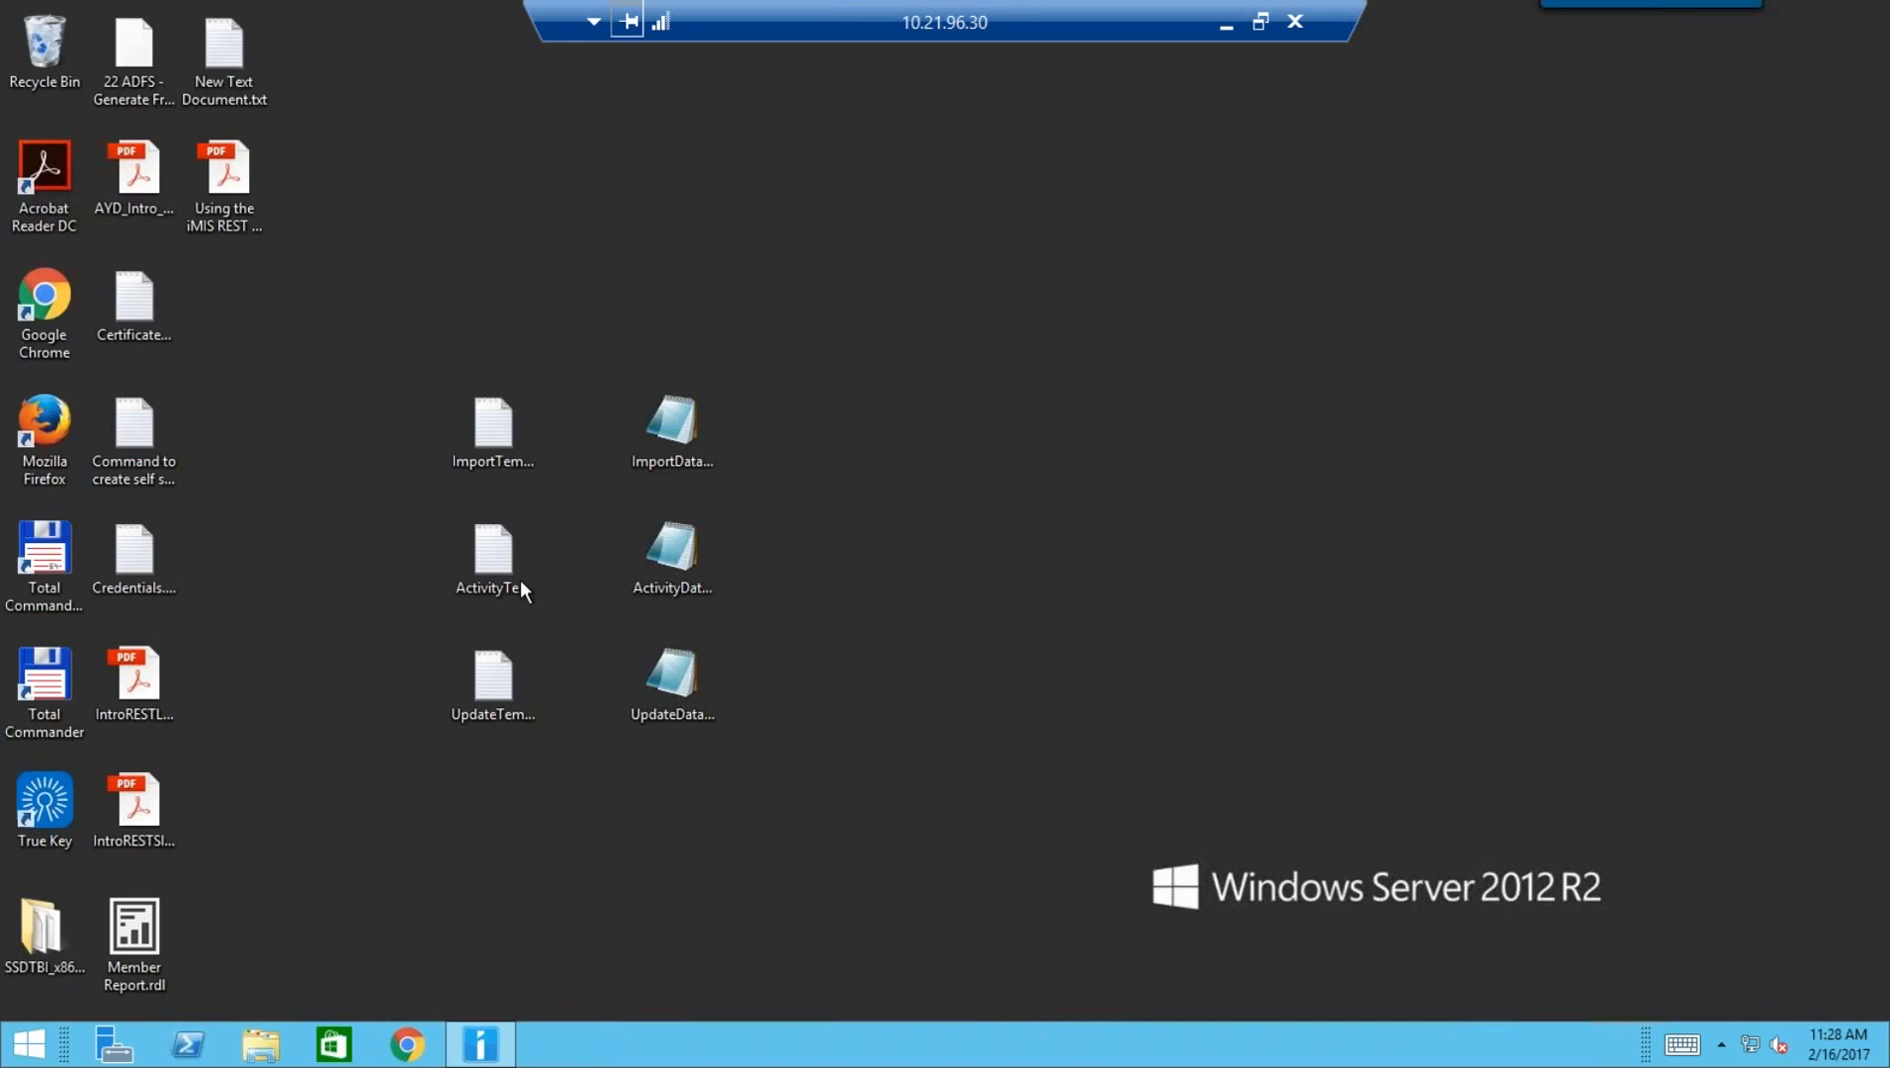
# Open ActivityData.csv from the desktop in a widened window and examine the ID, activity type, date, product code, description and note values
pyautogui.doubleClick(668, 547)
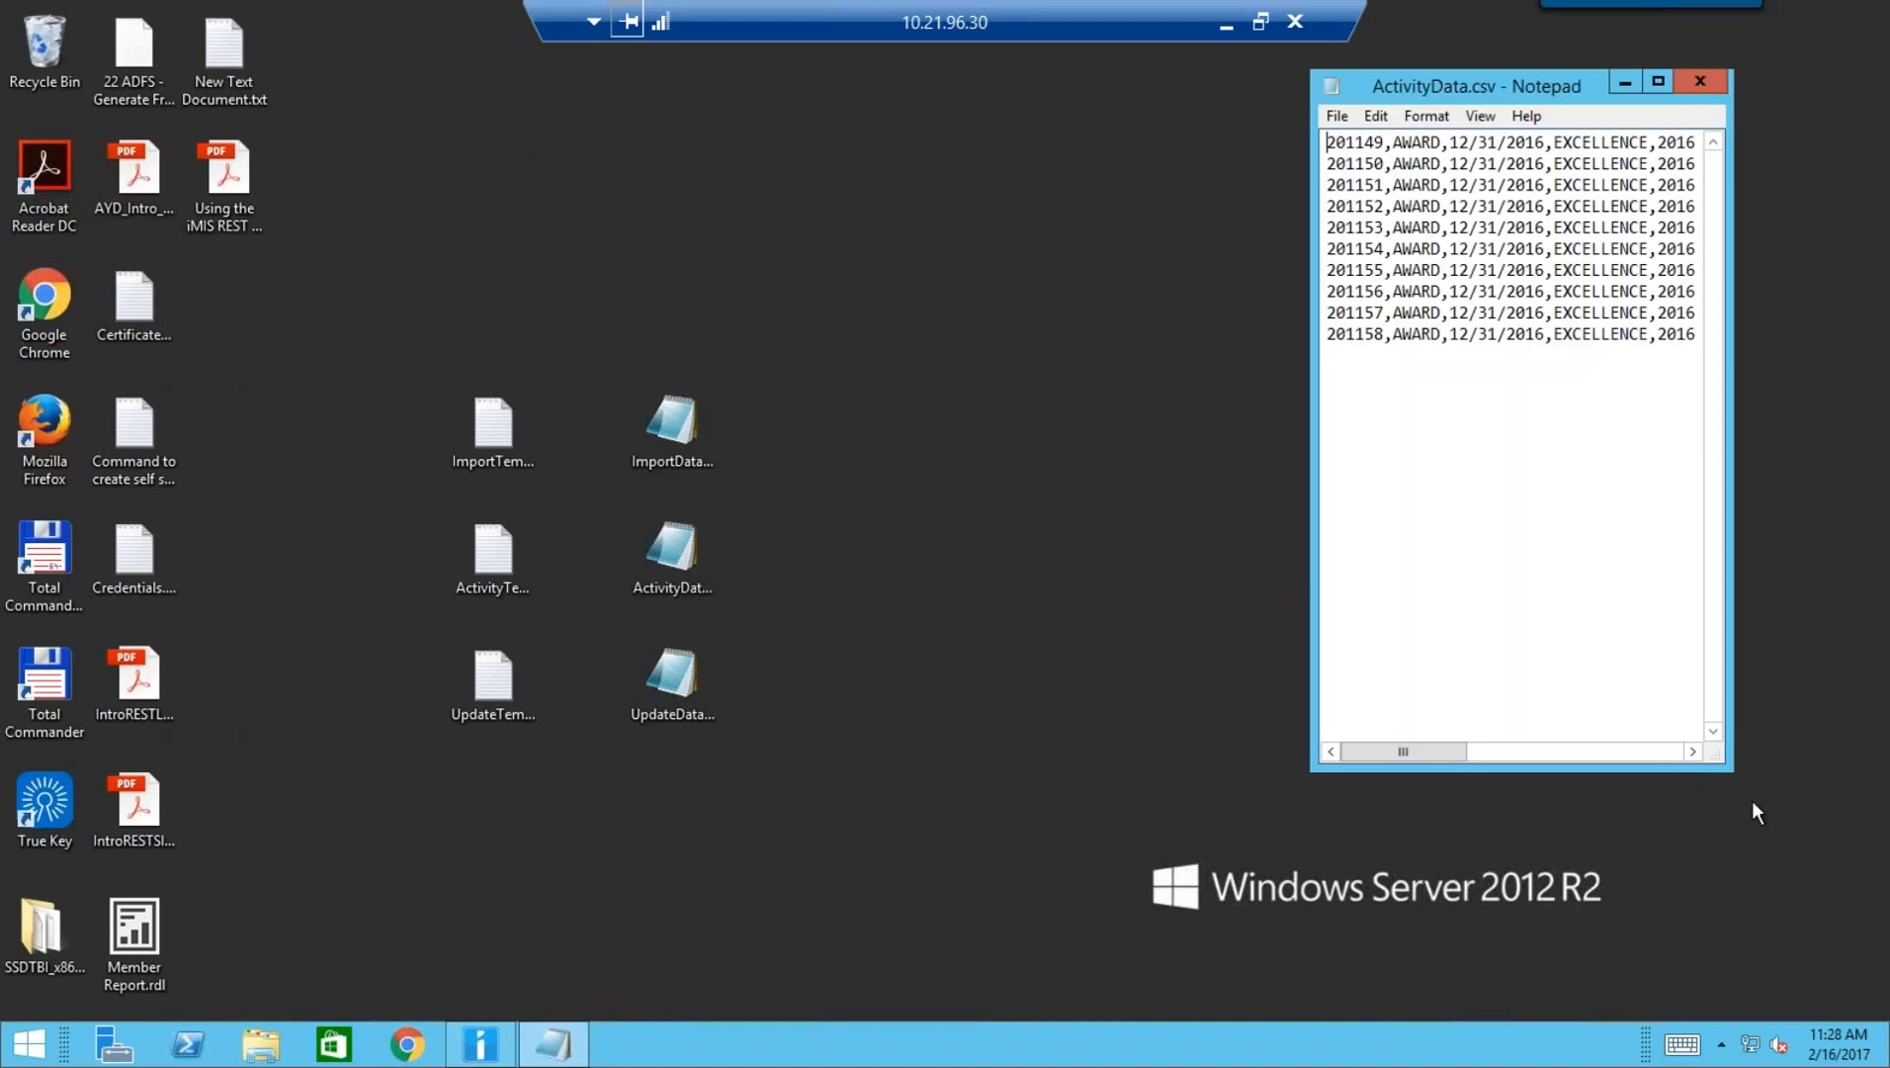
pyautogui.moveTo(1784, 777); pyautogui.dragTo(1834, 777)
pyautogui.moveTo(1143, 637); pyautogui.dragTo(1056, 637)
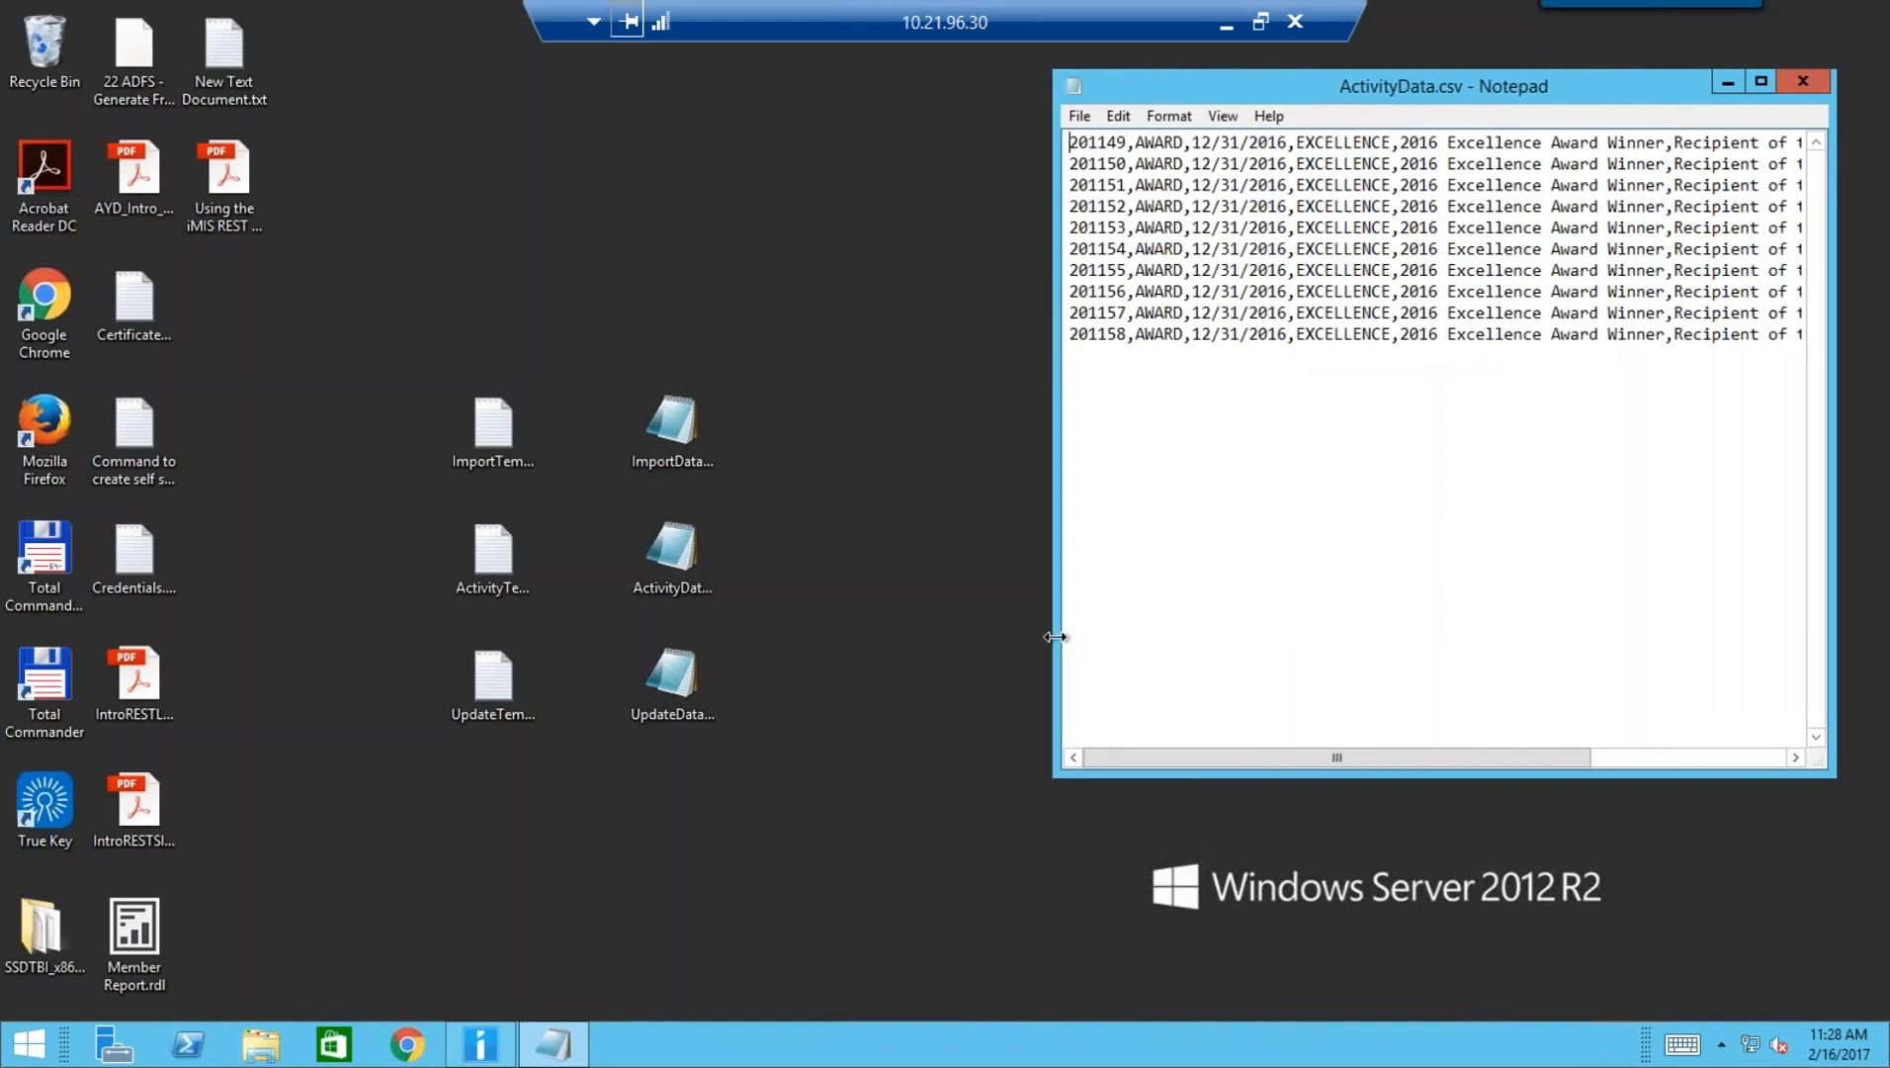
pyautogui.click(1101, 145)
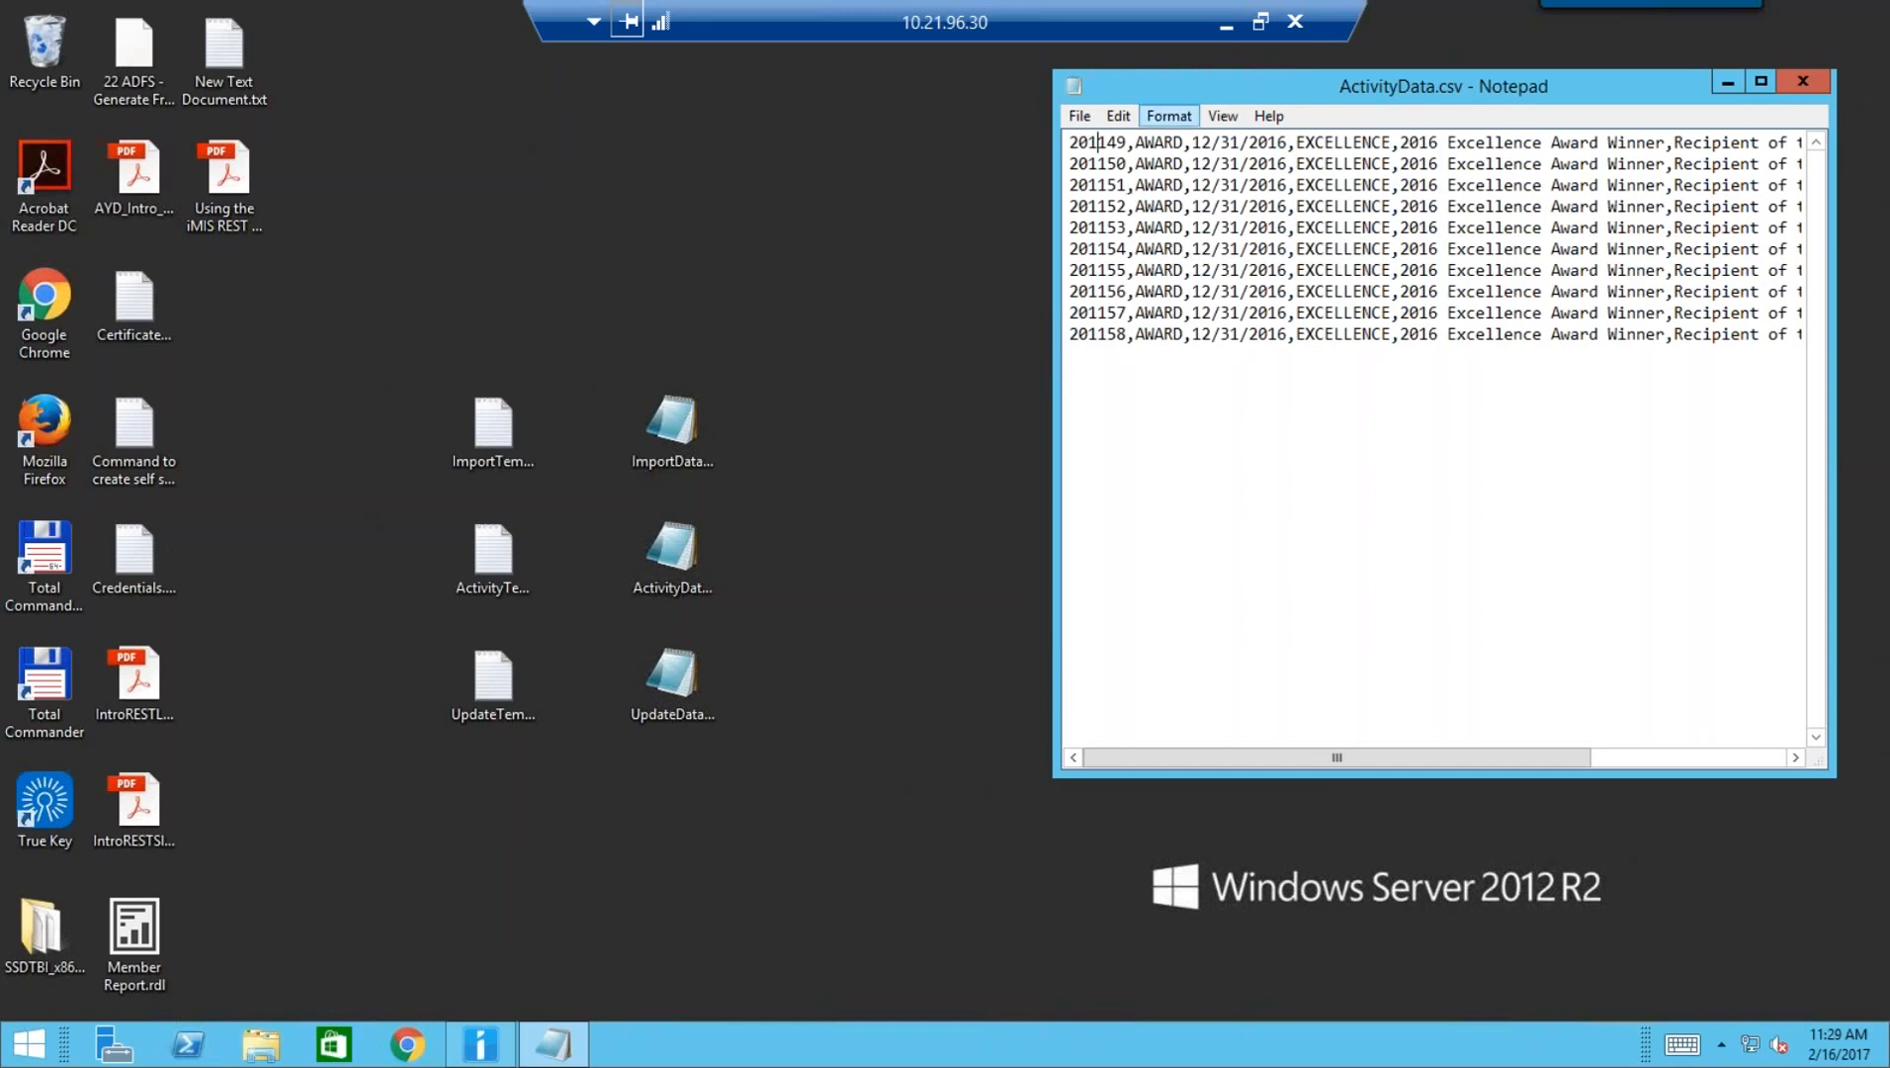
pyautogui.click(1156, 141)
pyautogui.click(1241, 144)
pyautogui.click(1336, 143)
pyautogui.moveTo(1400, 144); pyautogui.dragTo(1646, 144)
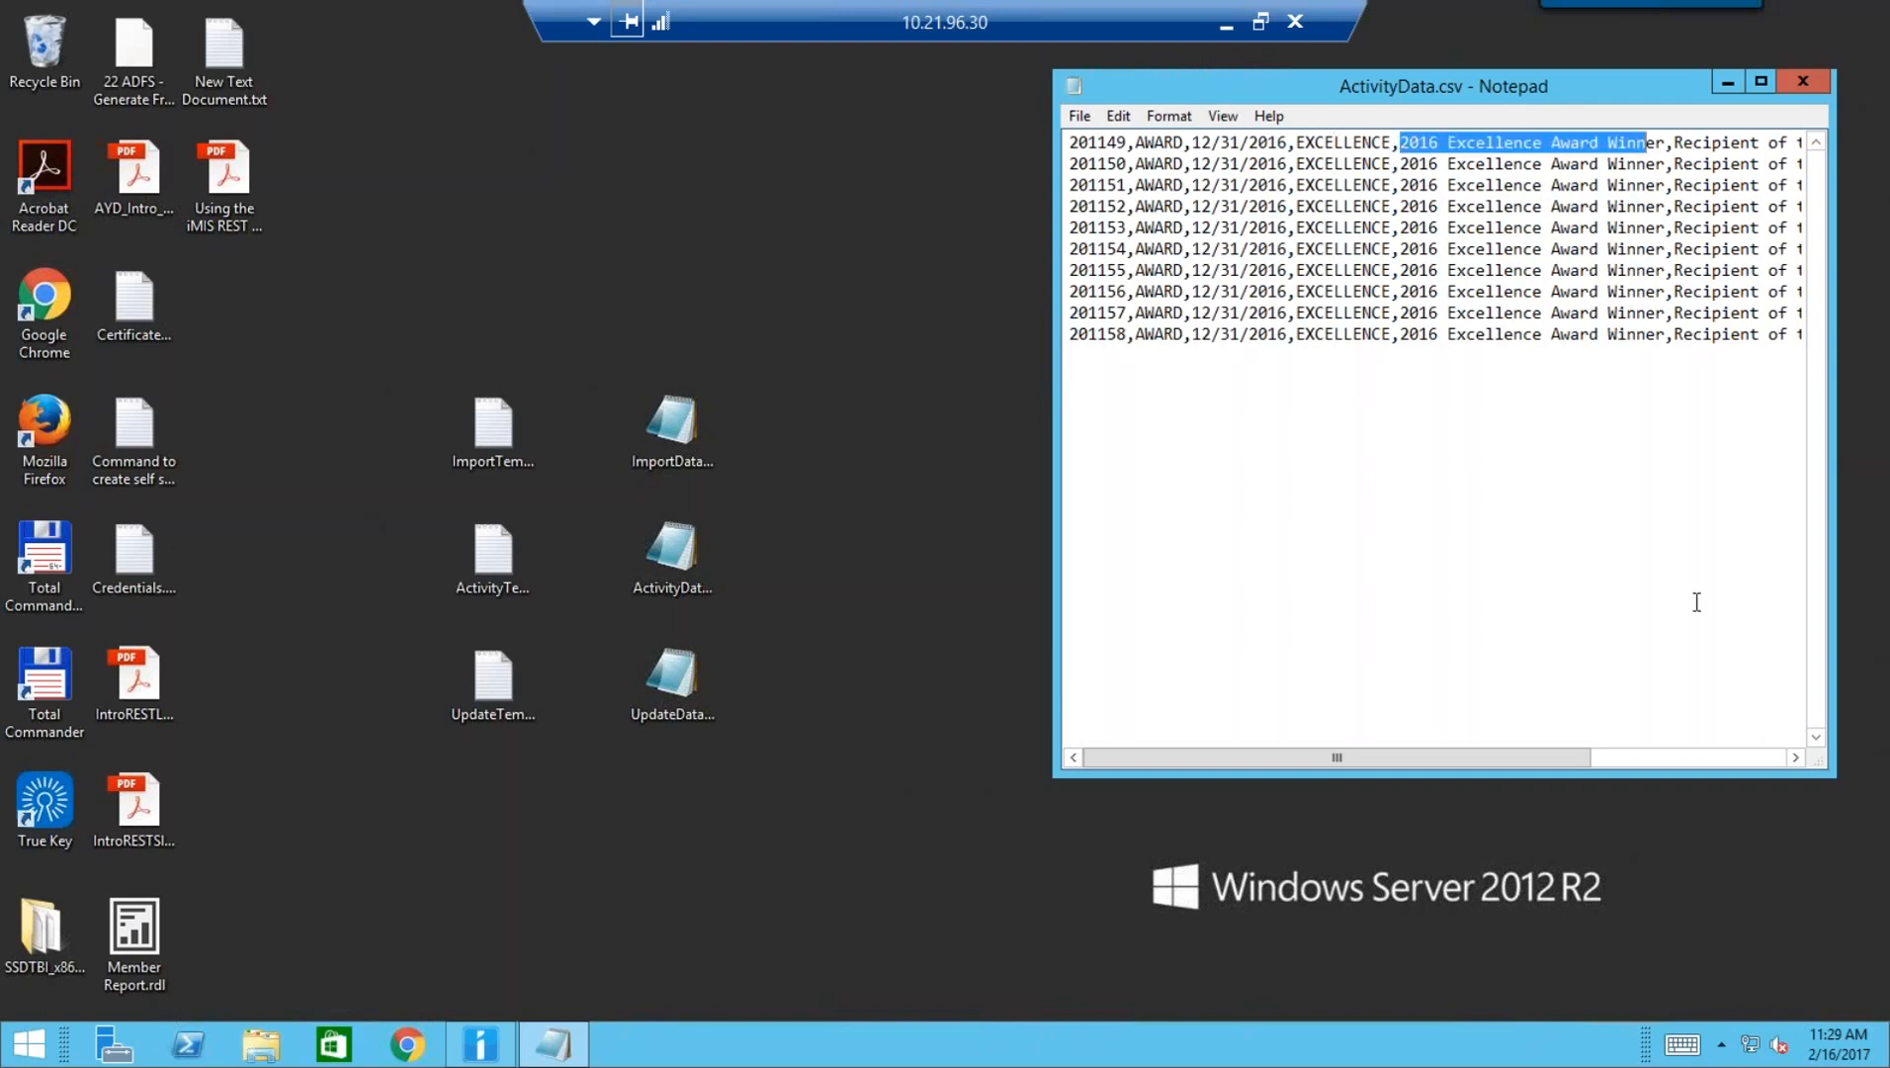
pyautogui.moveTo(1572, 764); pyautogui.dragTo(1640, 763)
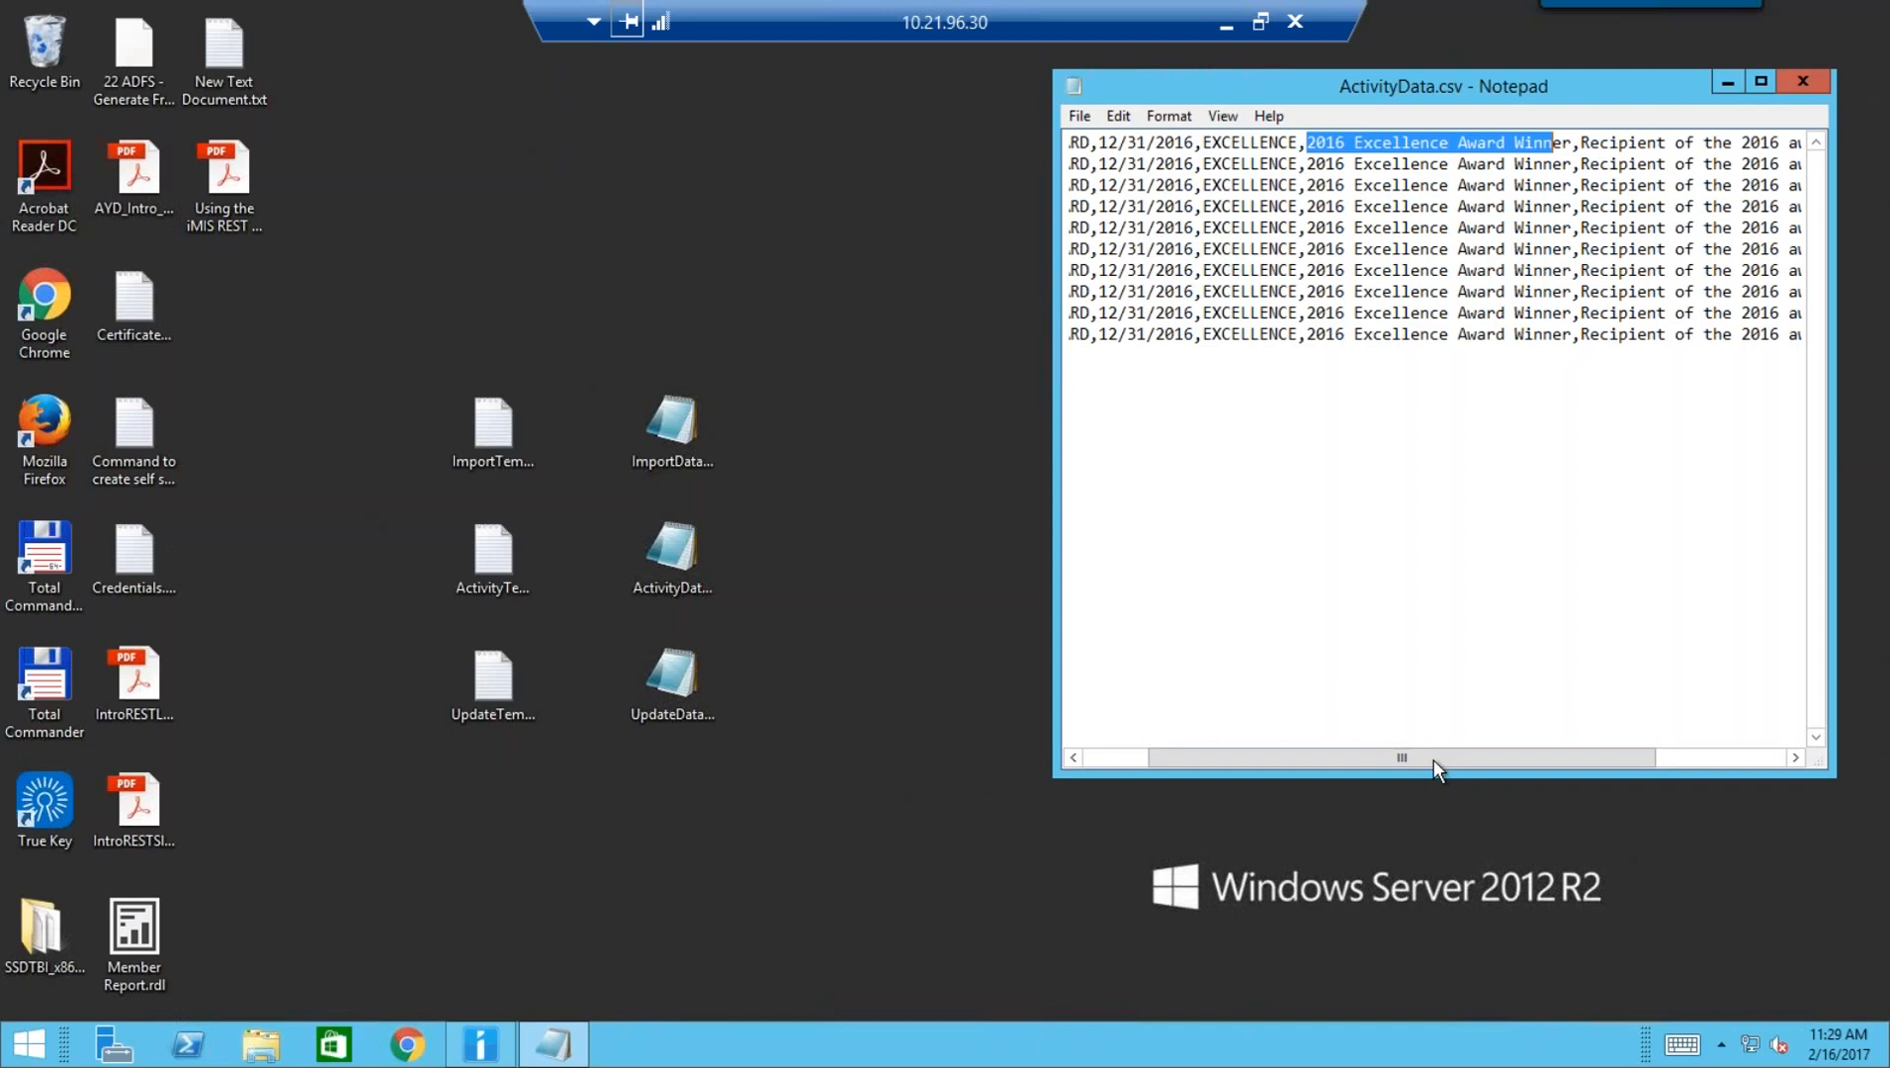
pyautogui.moveTo(1434, 759); pyautogui.dragTo(1146, 731)
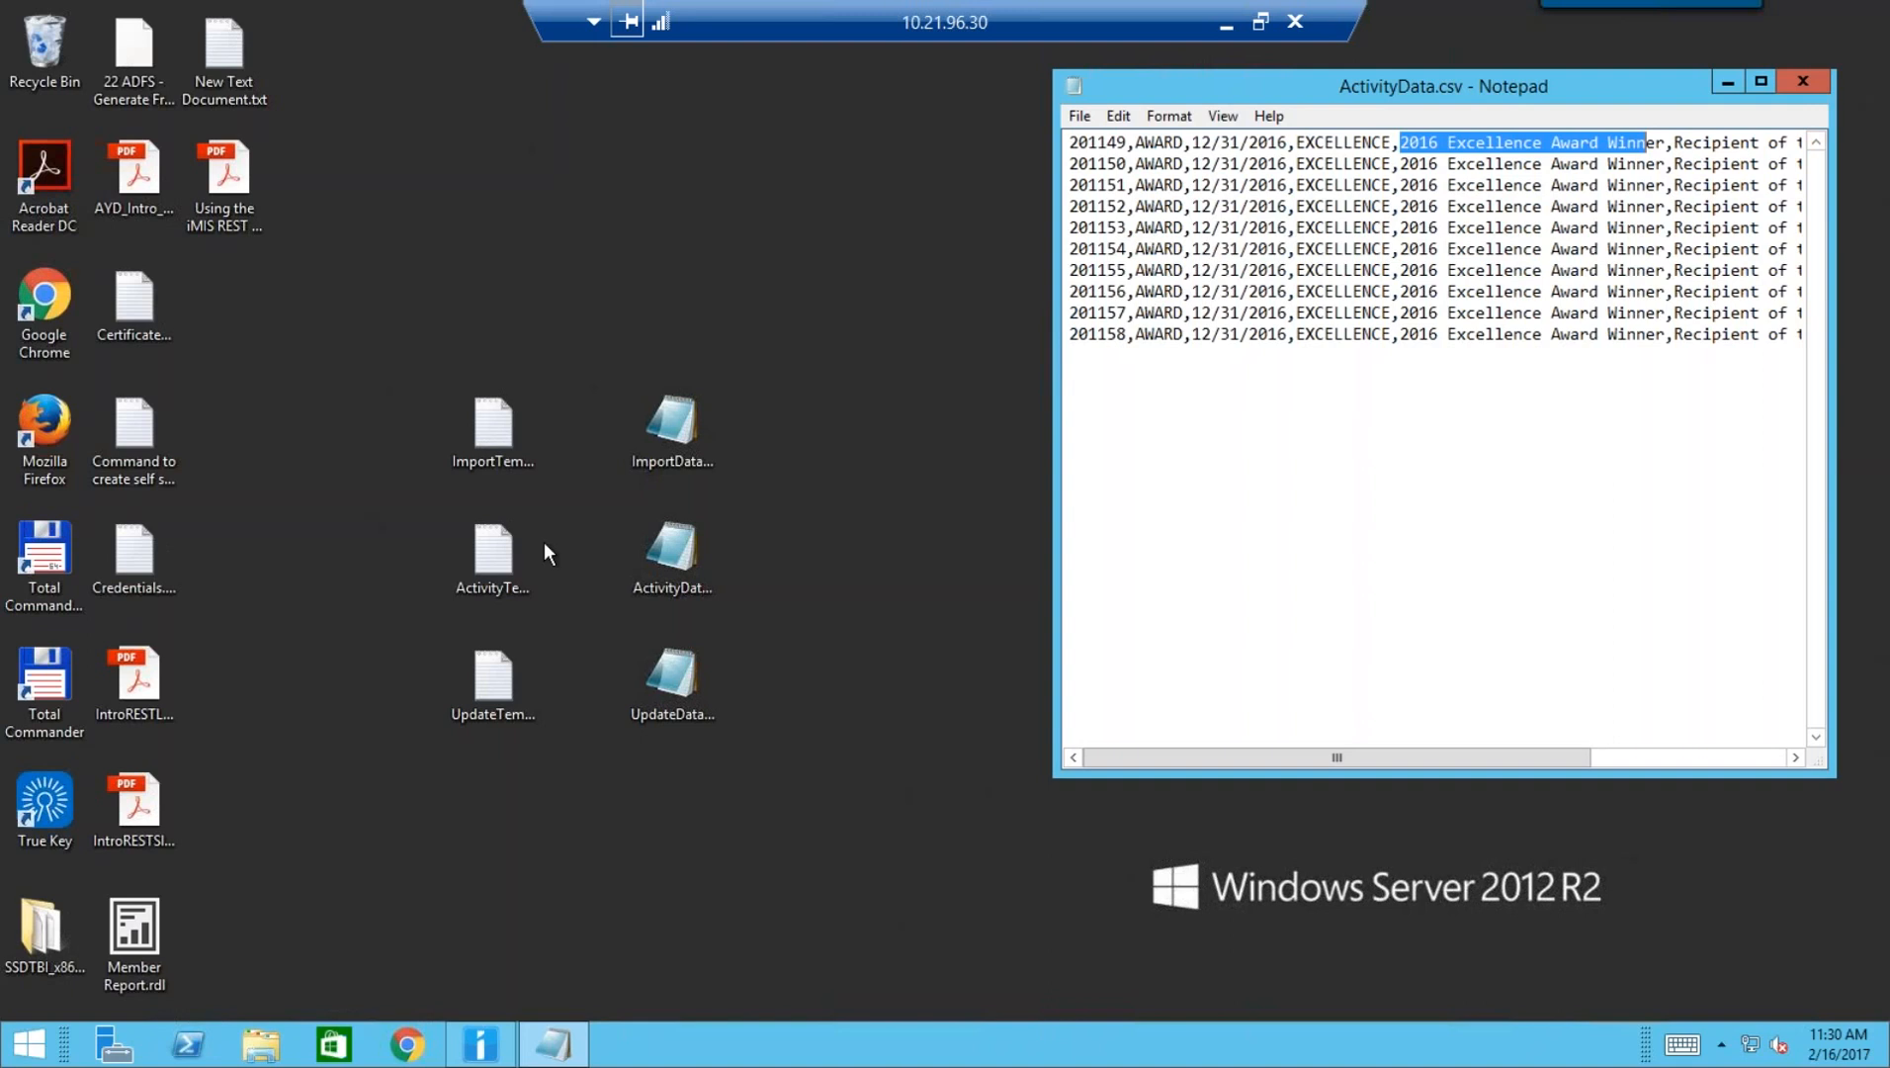
# Open ActivityTemplate.txt beside ActivityData.csv and compare its Activity field definitions with the data columns
pyautogui.doubleClick(483, 556)
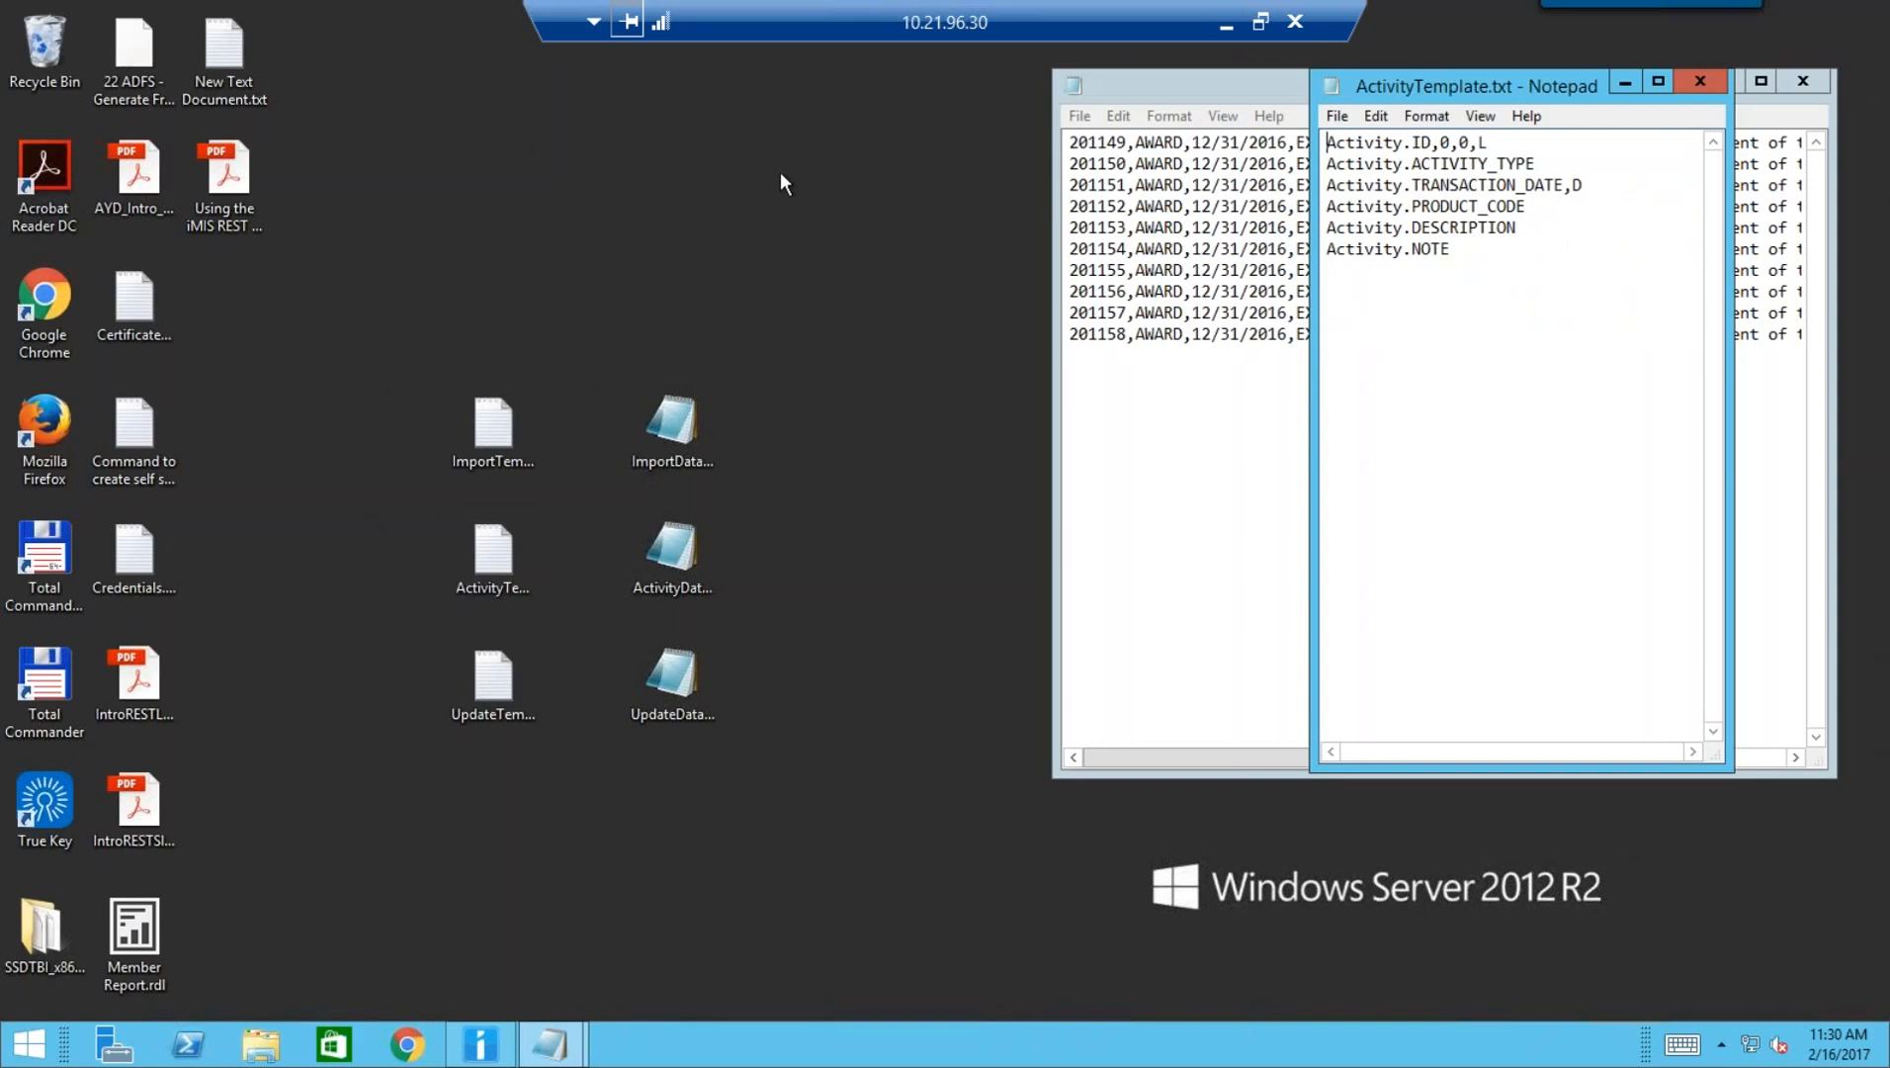
pyautogui.moveTo(1473, 86); pyautogui.dragTo(827, 83)
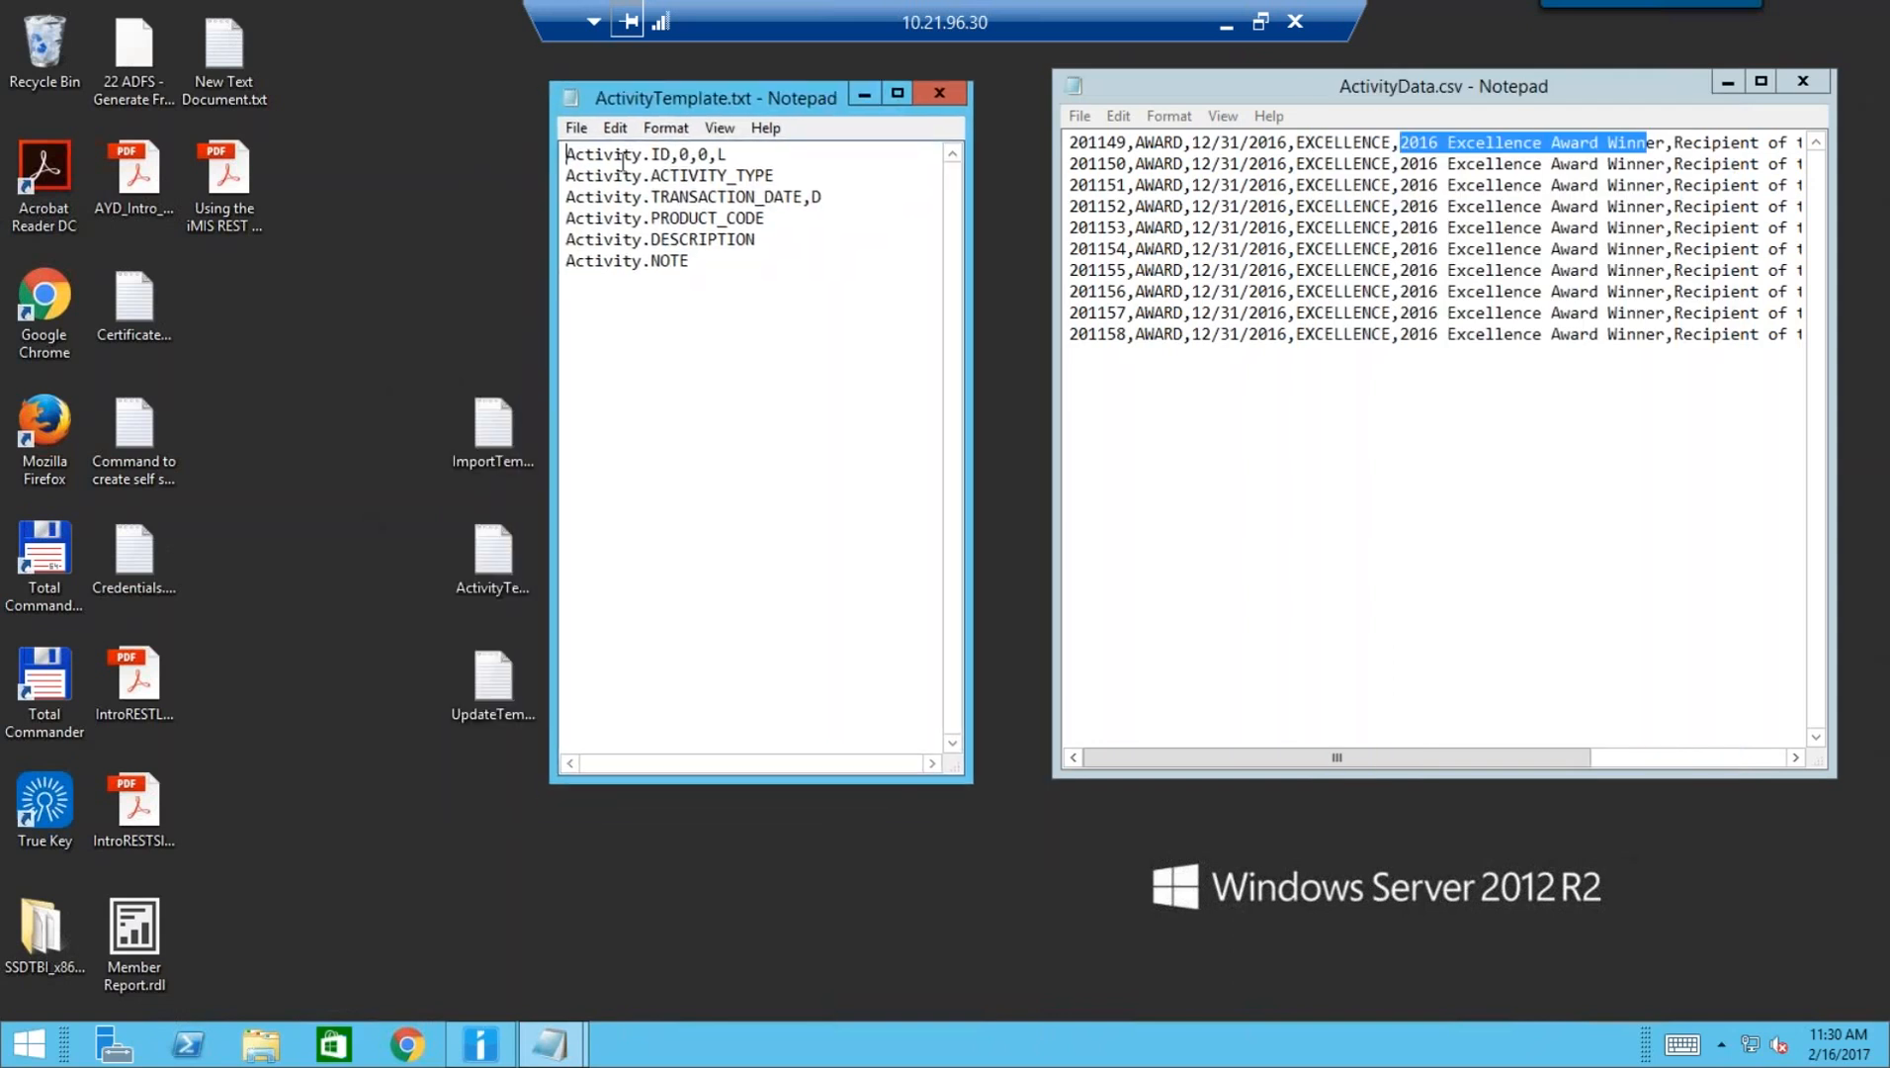
pyautogui.click(1084, 168)
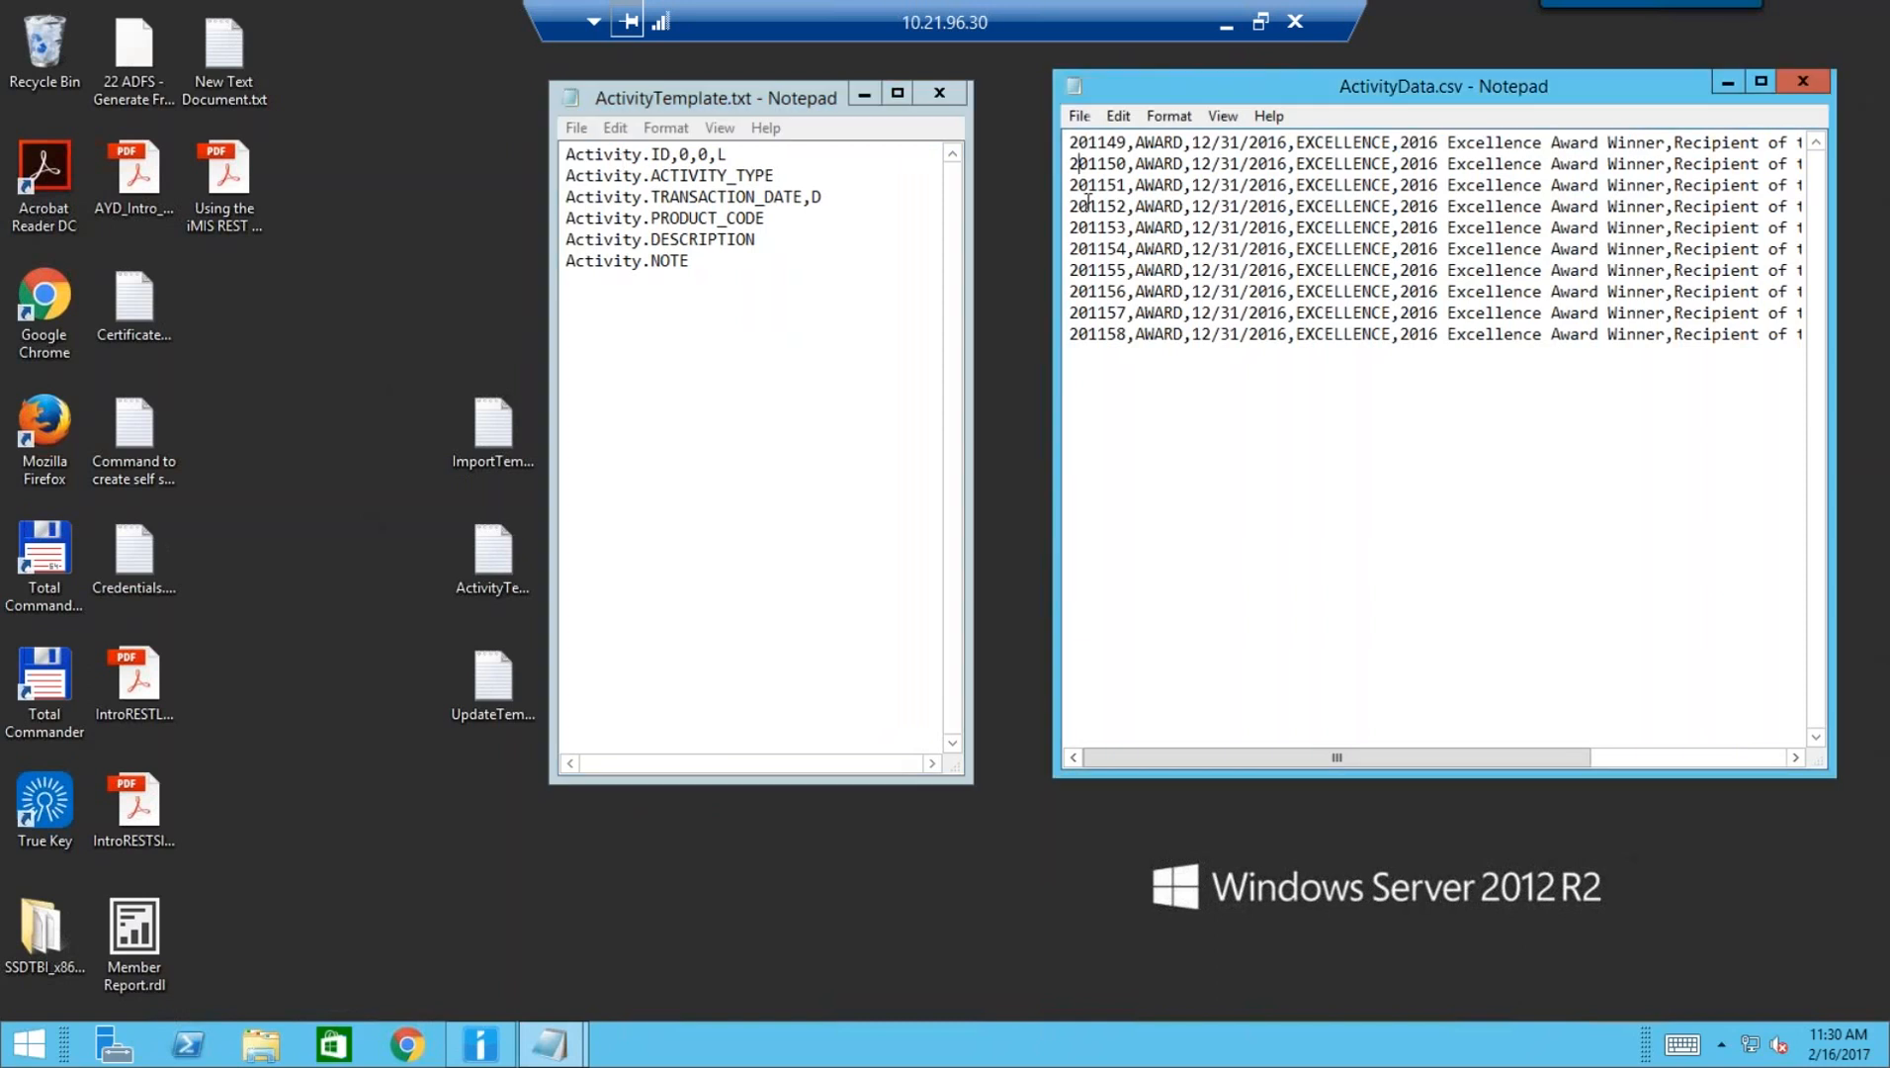
pyautogui.click(703, 176)
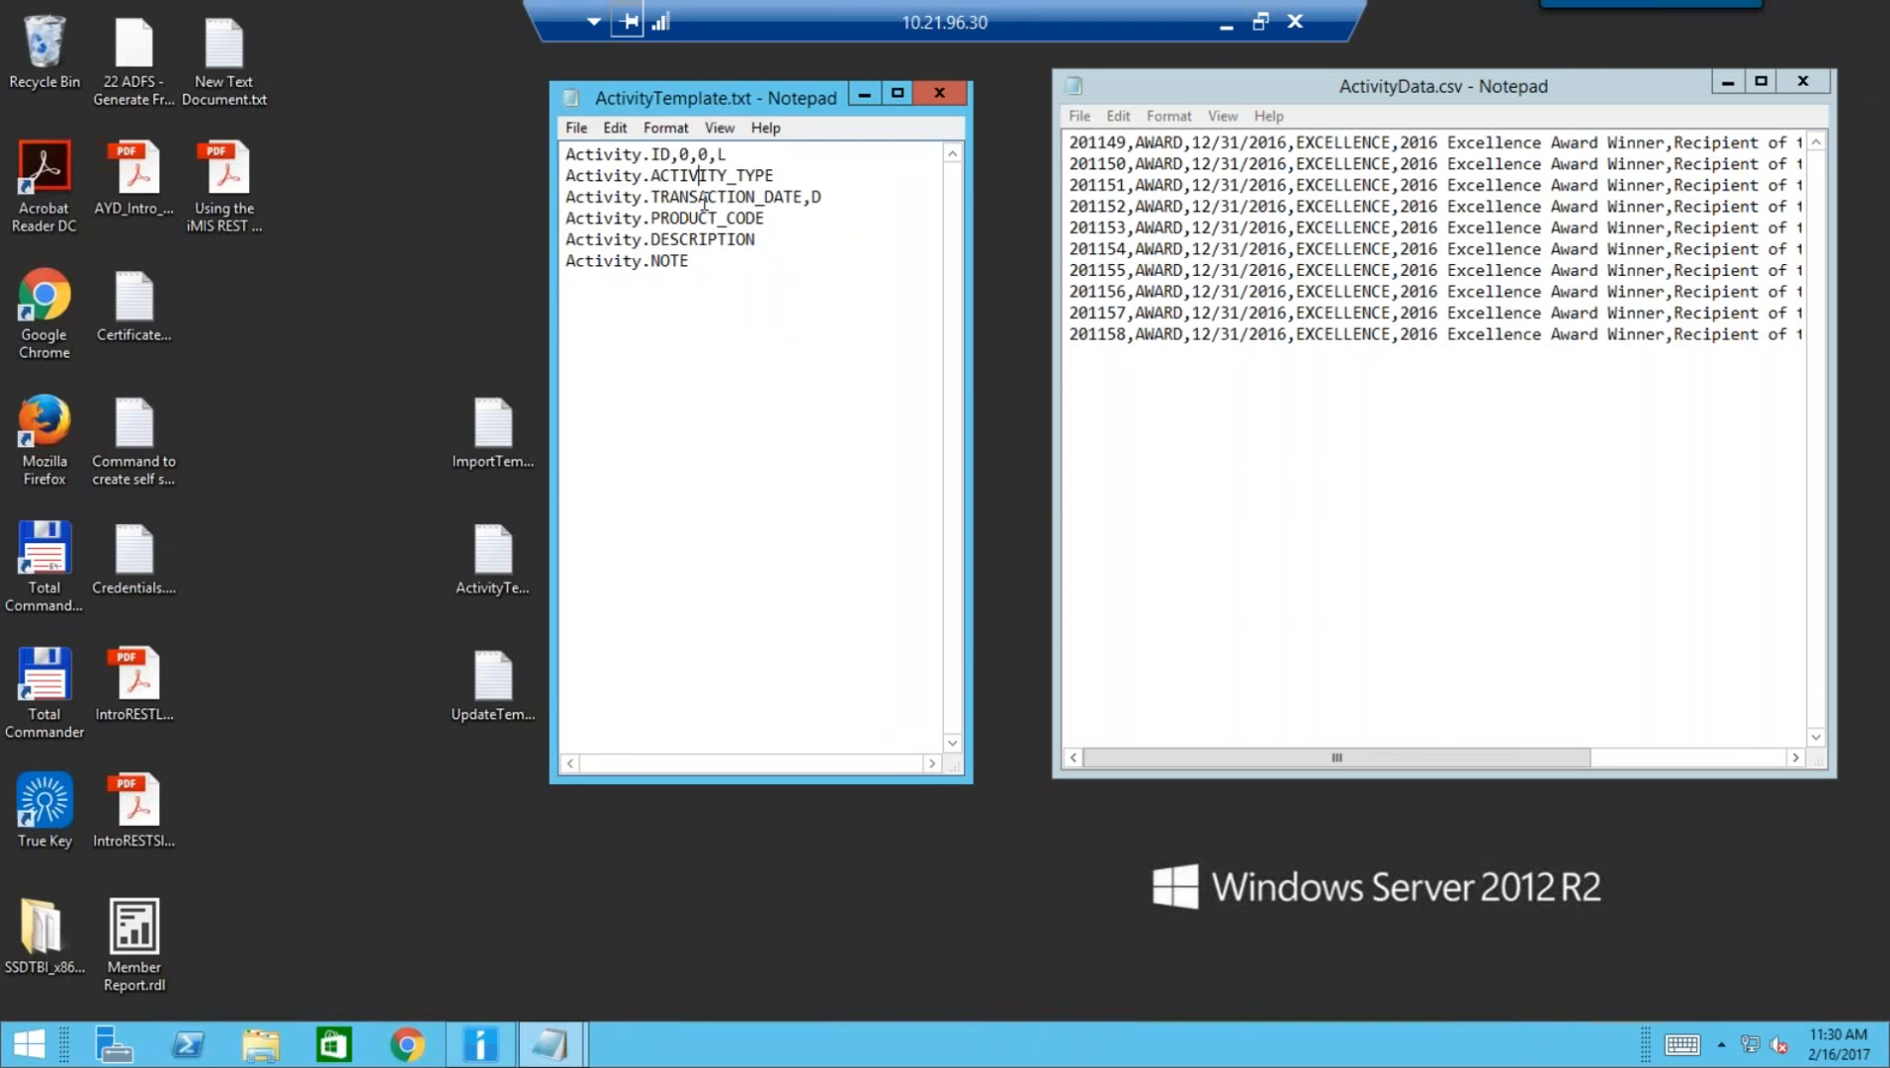
pyautogui.click(703, 198)
pyautogui.click(706, 220)
pyautogui.click(700, 240)
pyautogui.click(660, 263)
pyautogui.moveTo(690, 262); pyautogui.dragTo(571, 166)
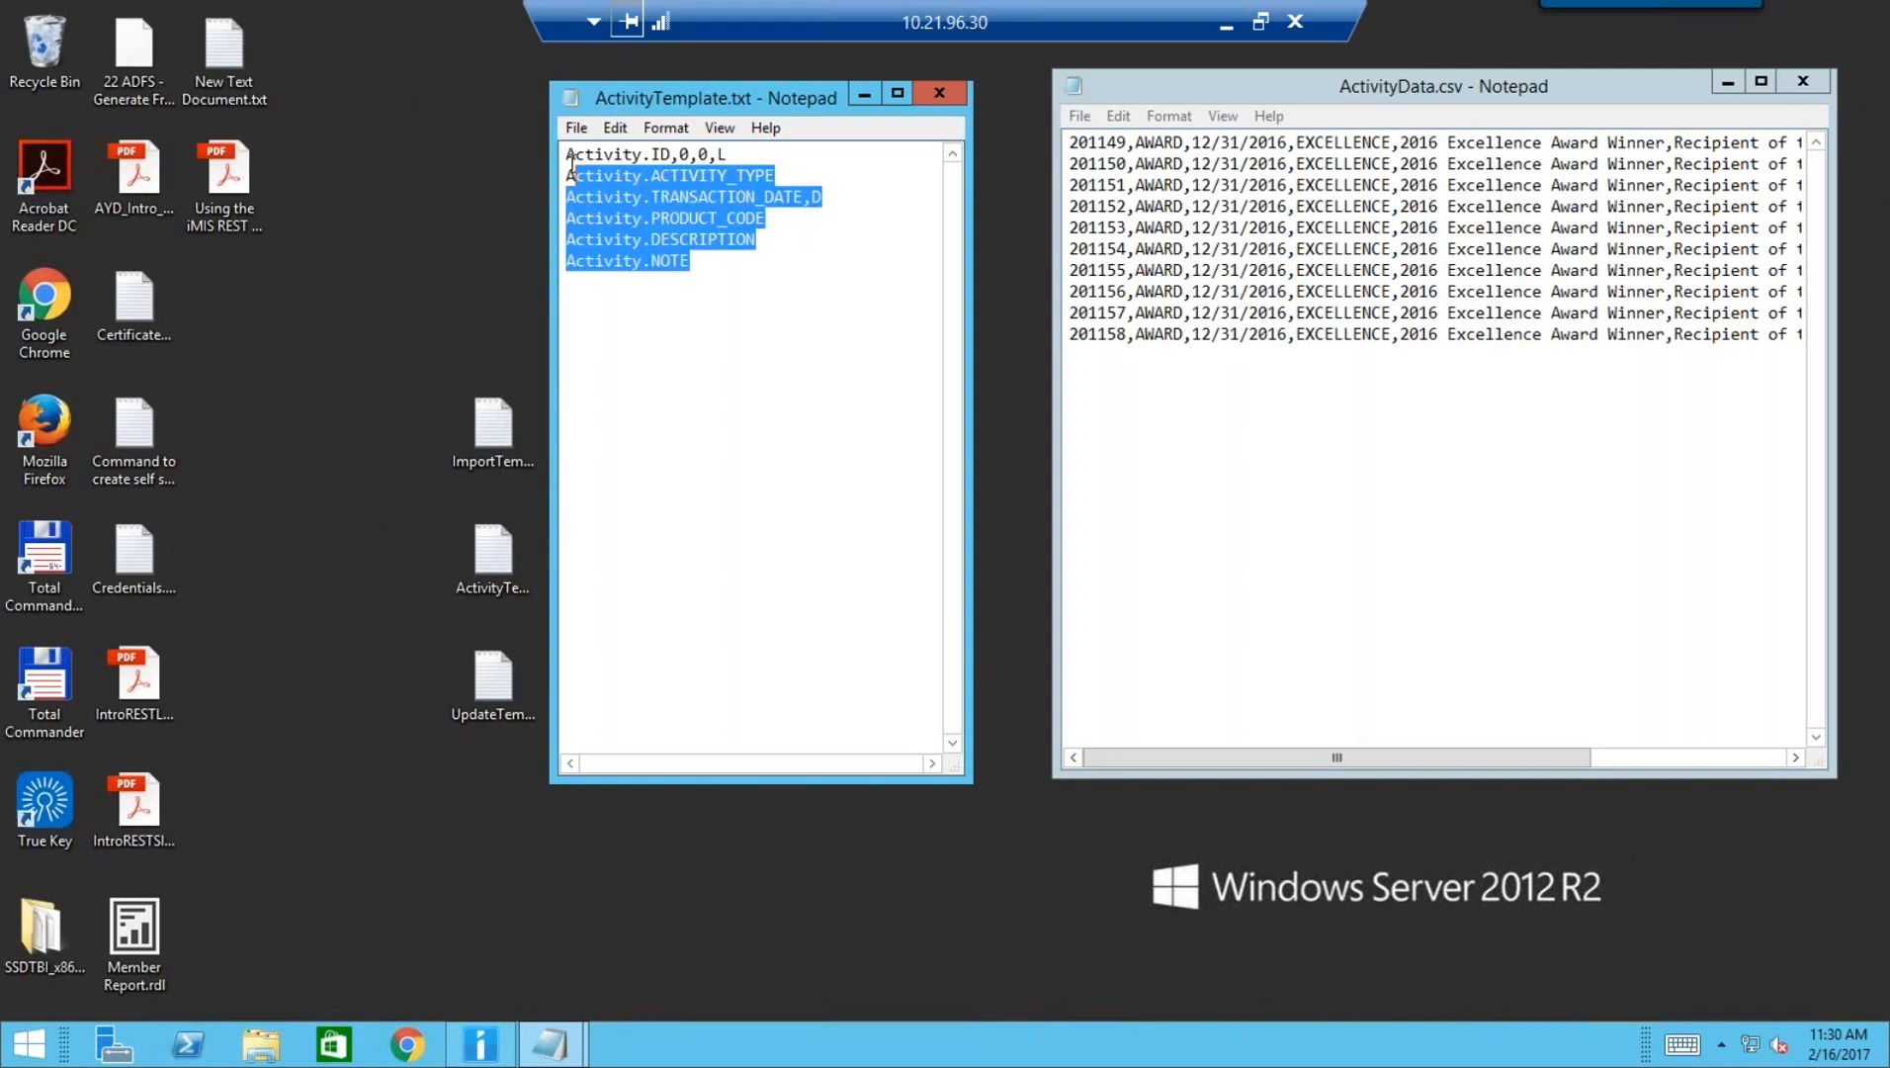
pyautogui.click(740, 355)
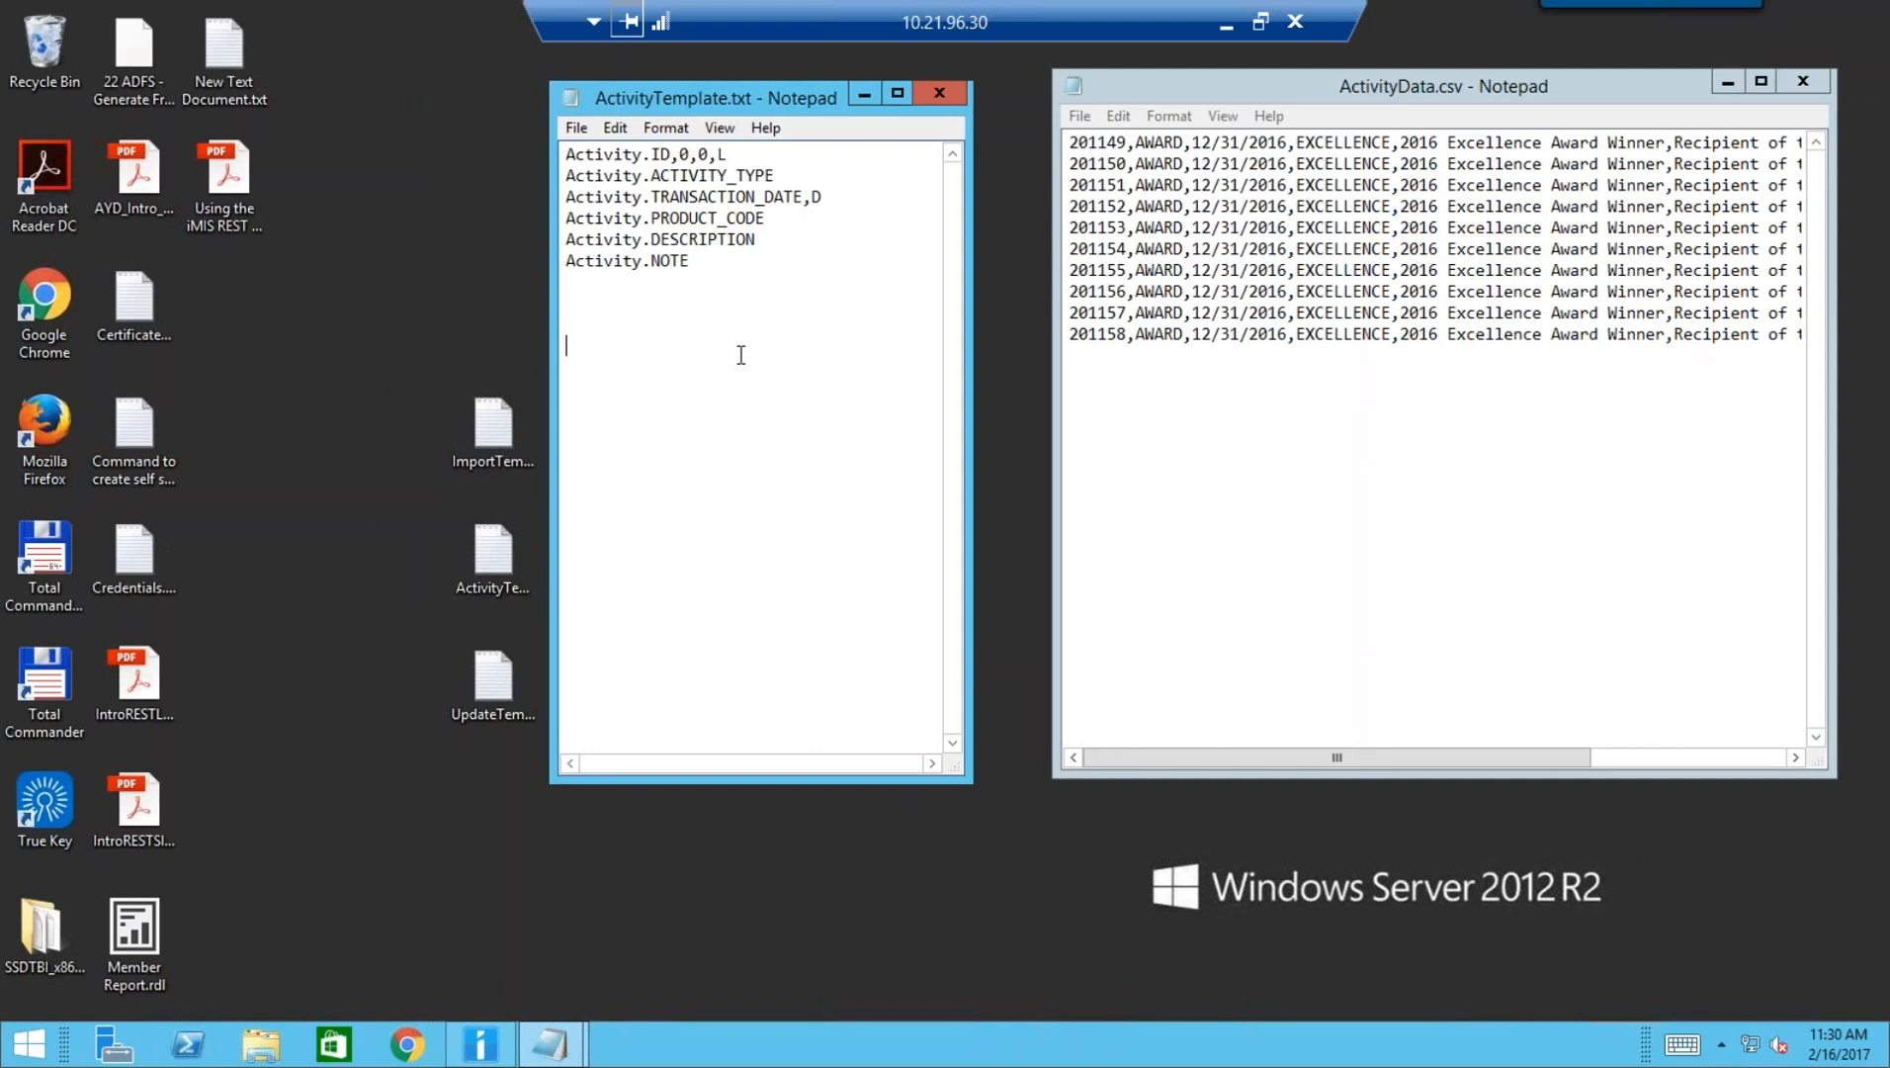
# Switch to iMIS and create a new Import Utility import named AWARDACT with import type C and Activity as the file to modify
pyautogui.click(487, 1054)
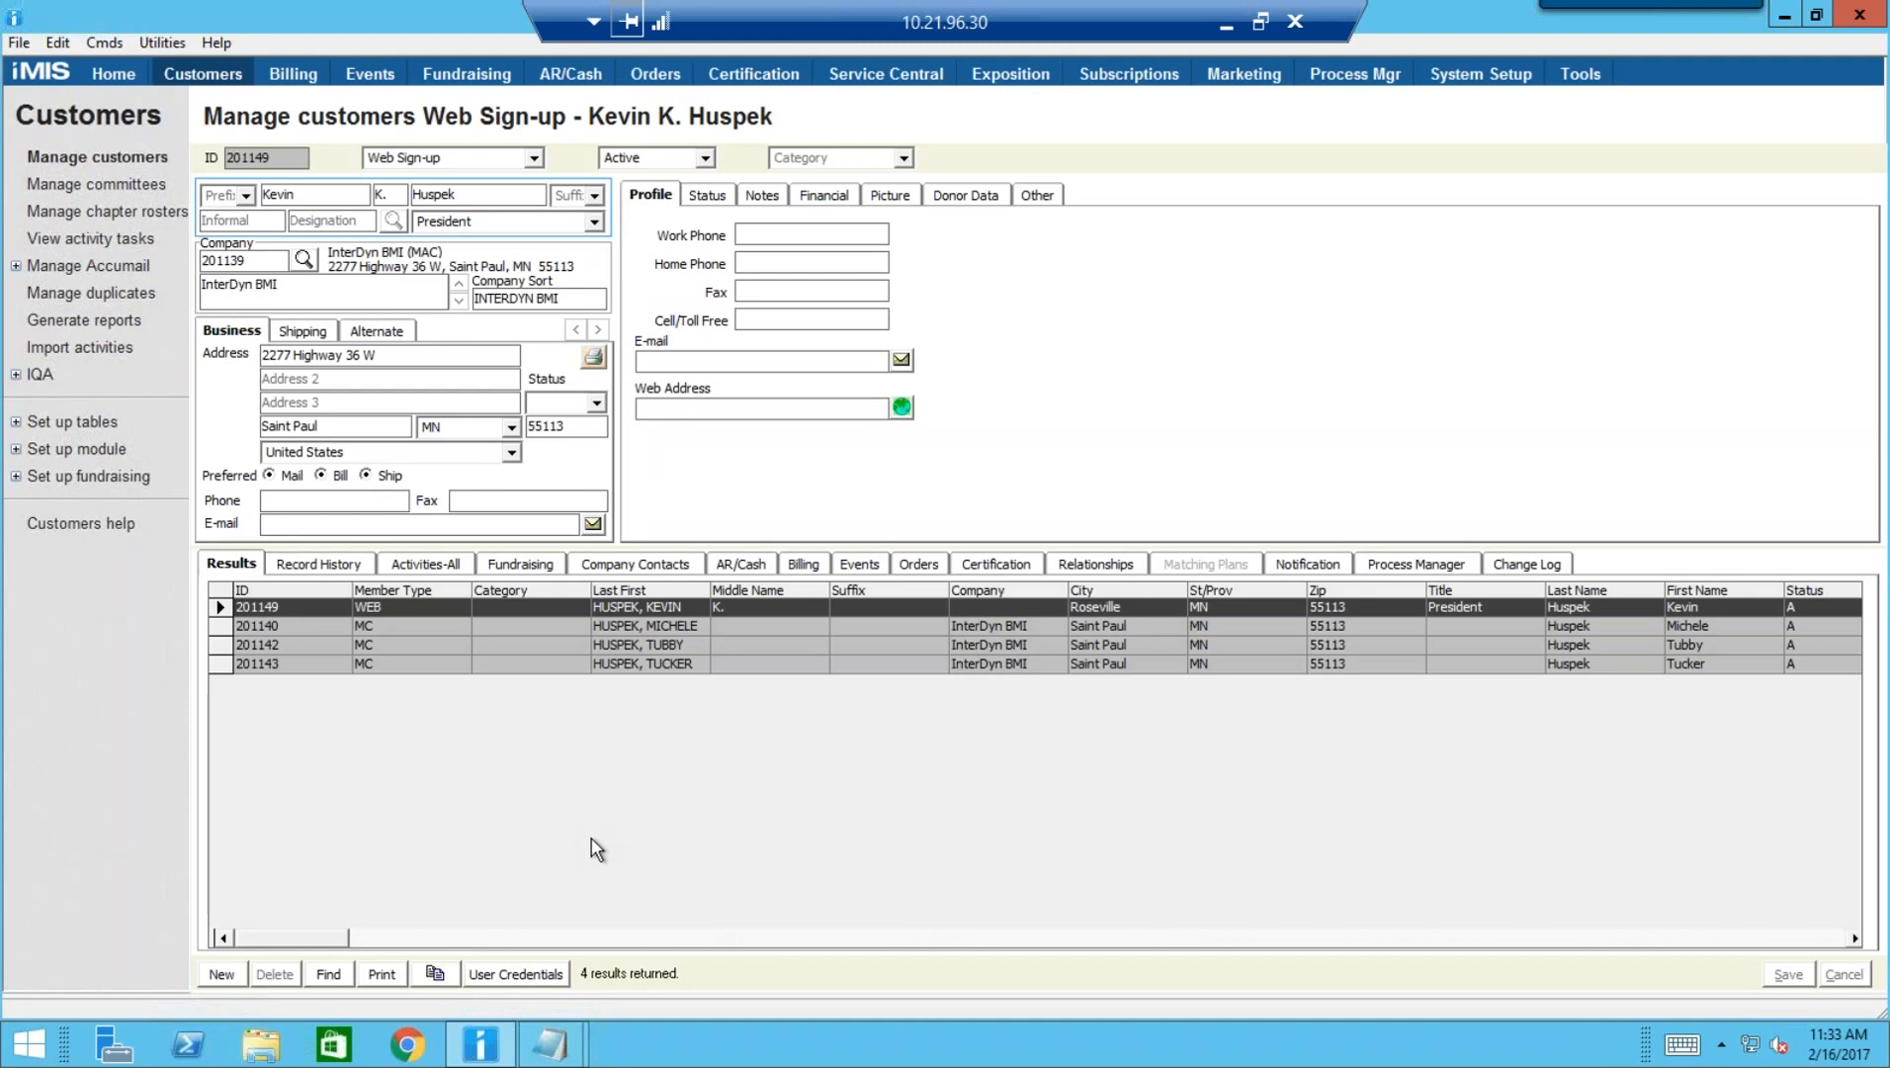
pyautogui.click(162, 44)
pyautogui.moveTo(287, 210)
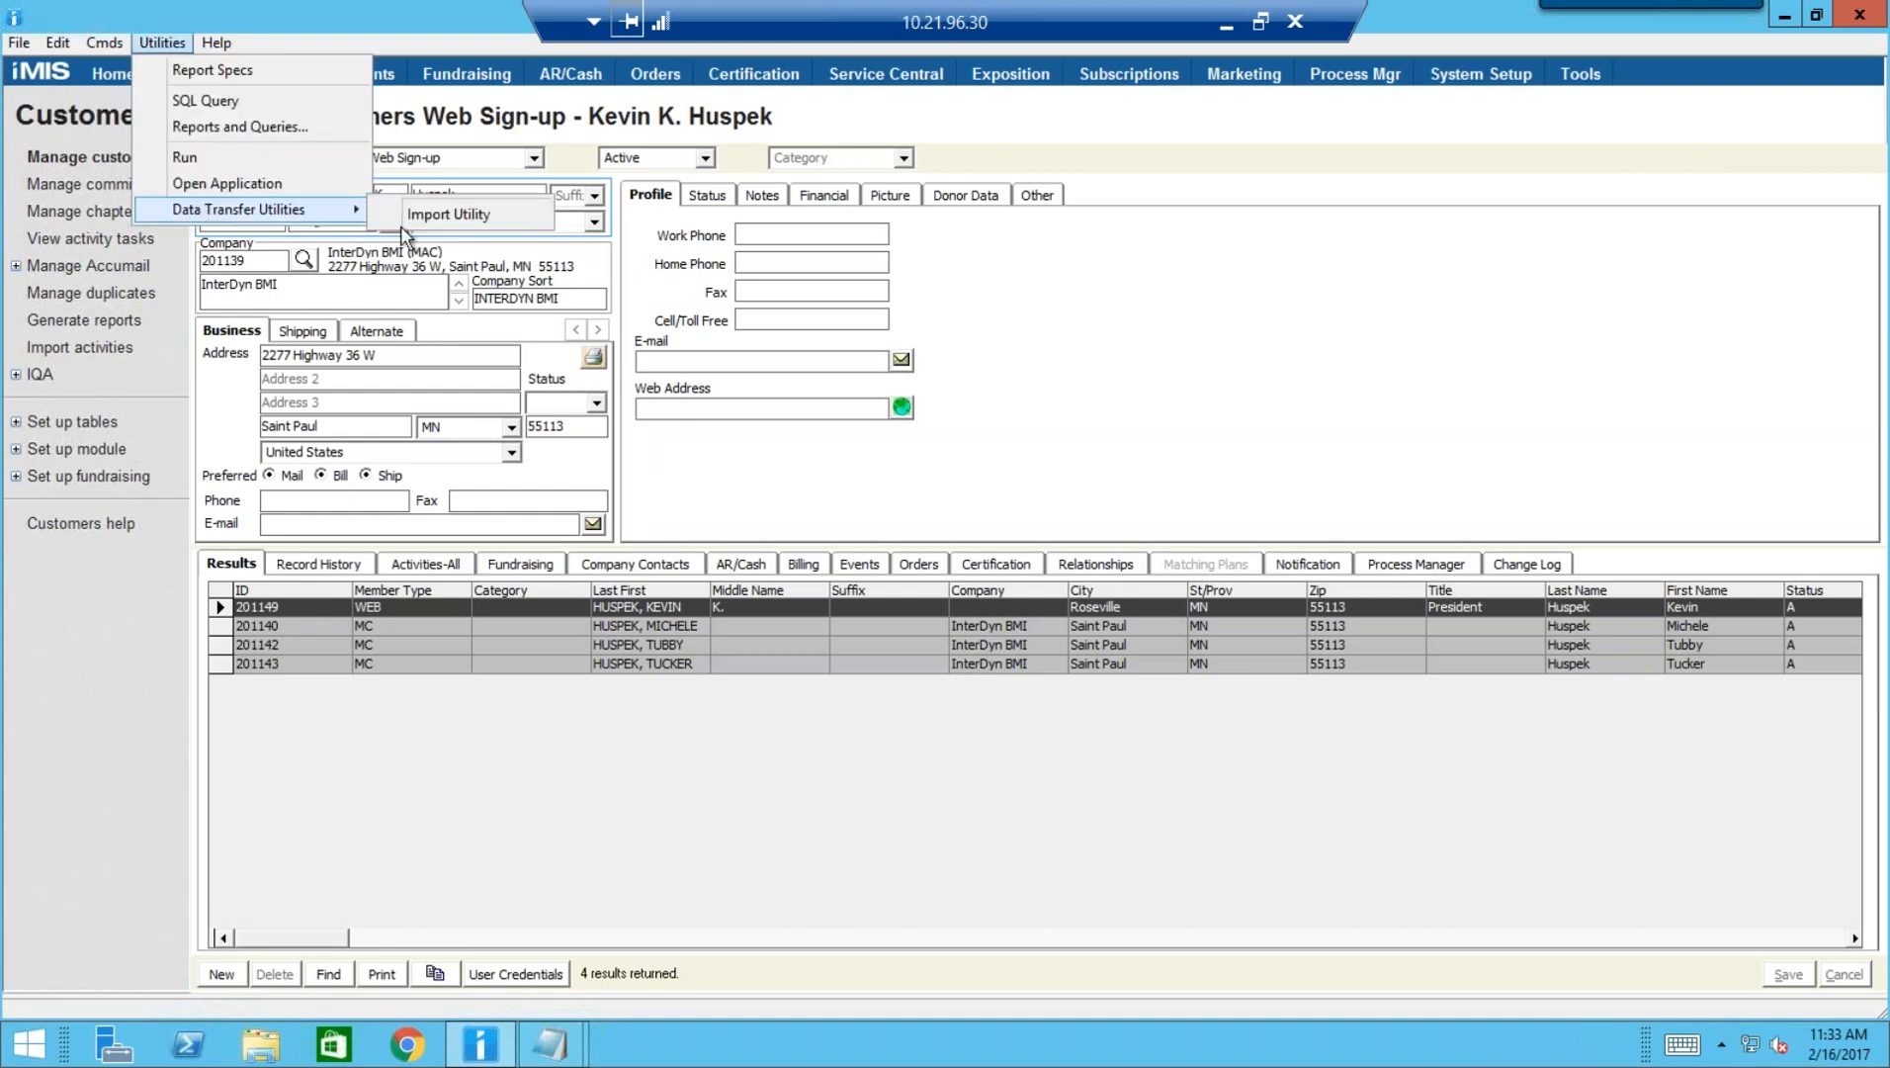
pyautogui.click(450, 214)
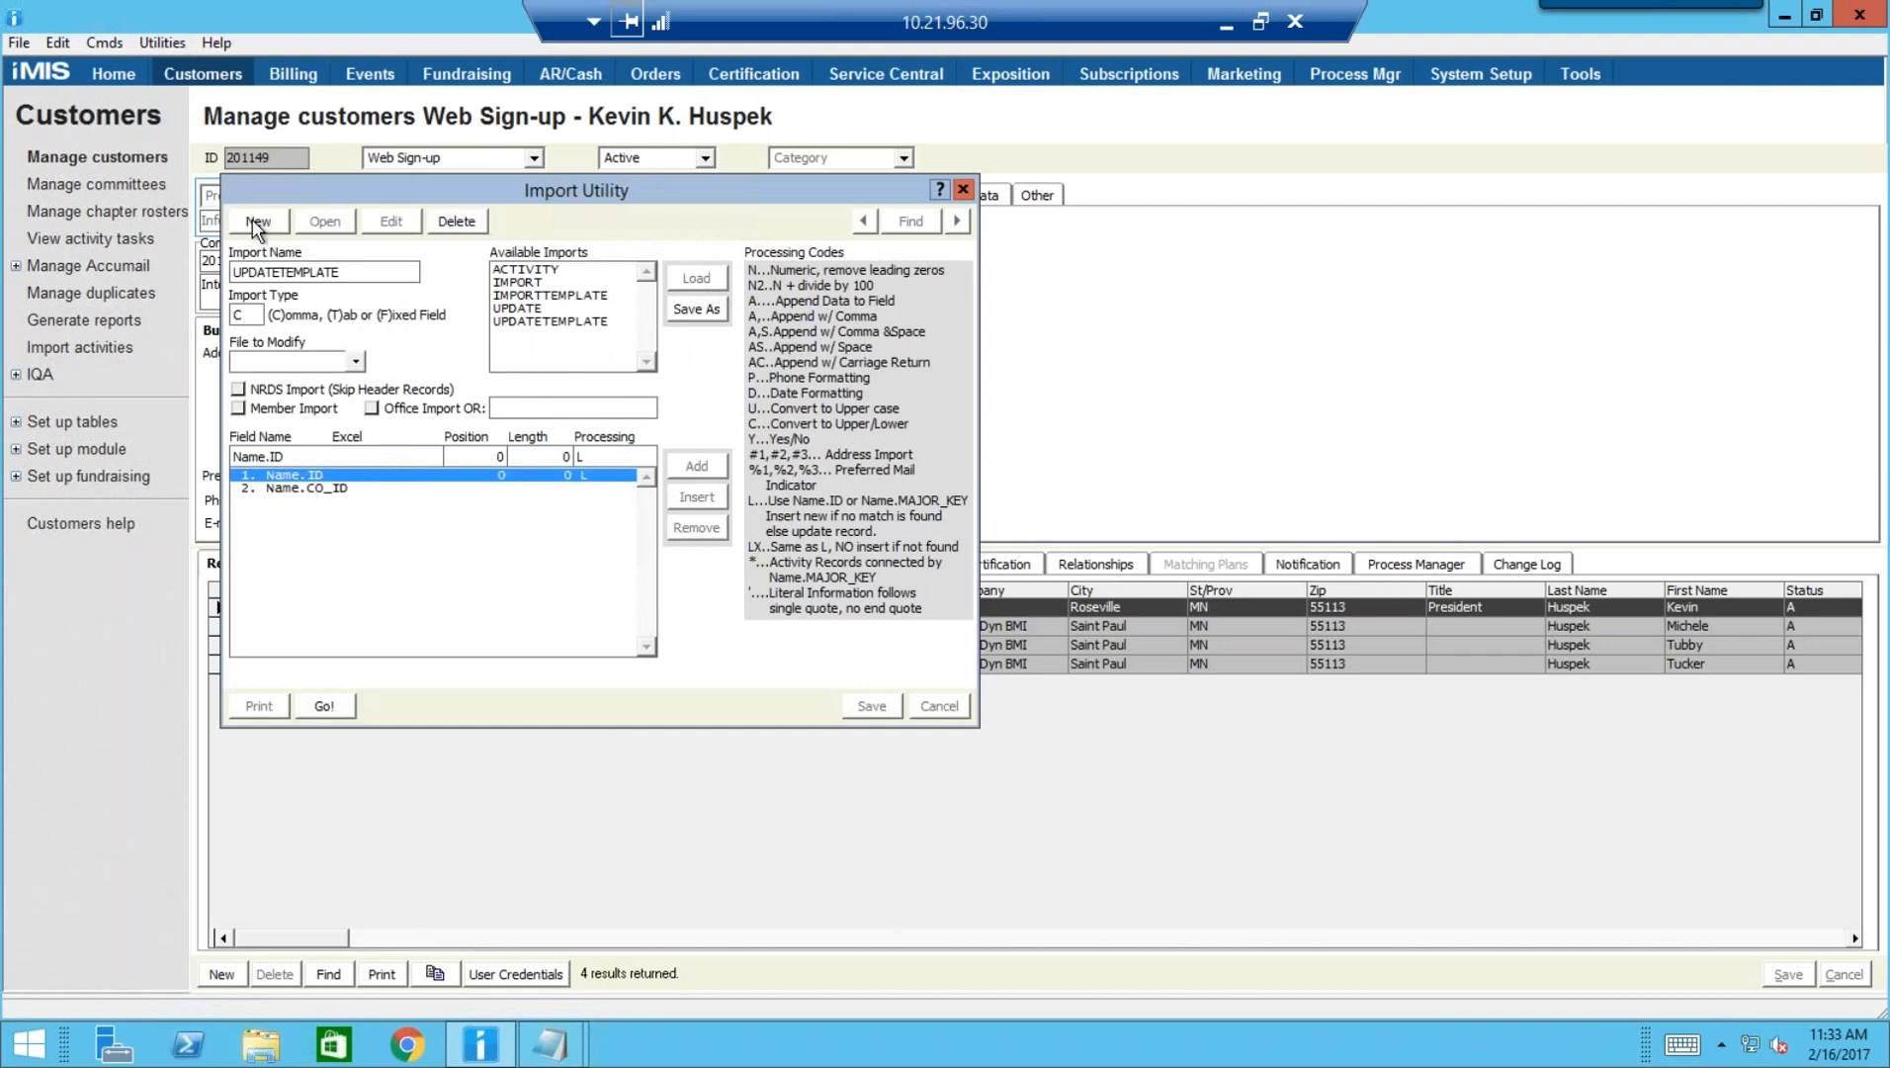
pyautogui.click(256, 224)
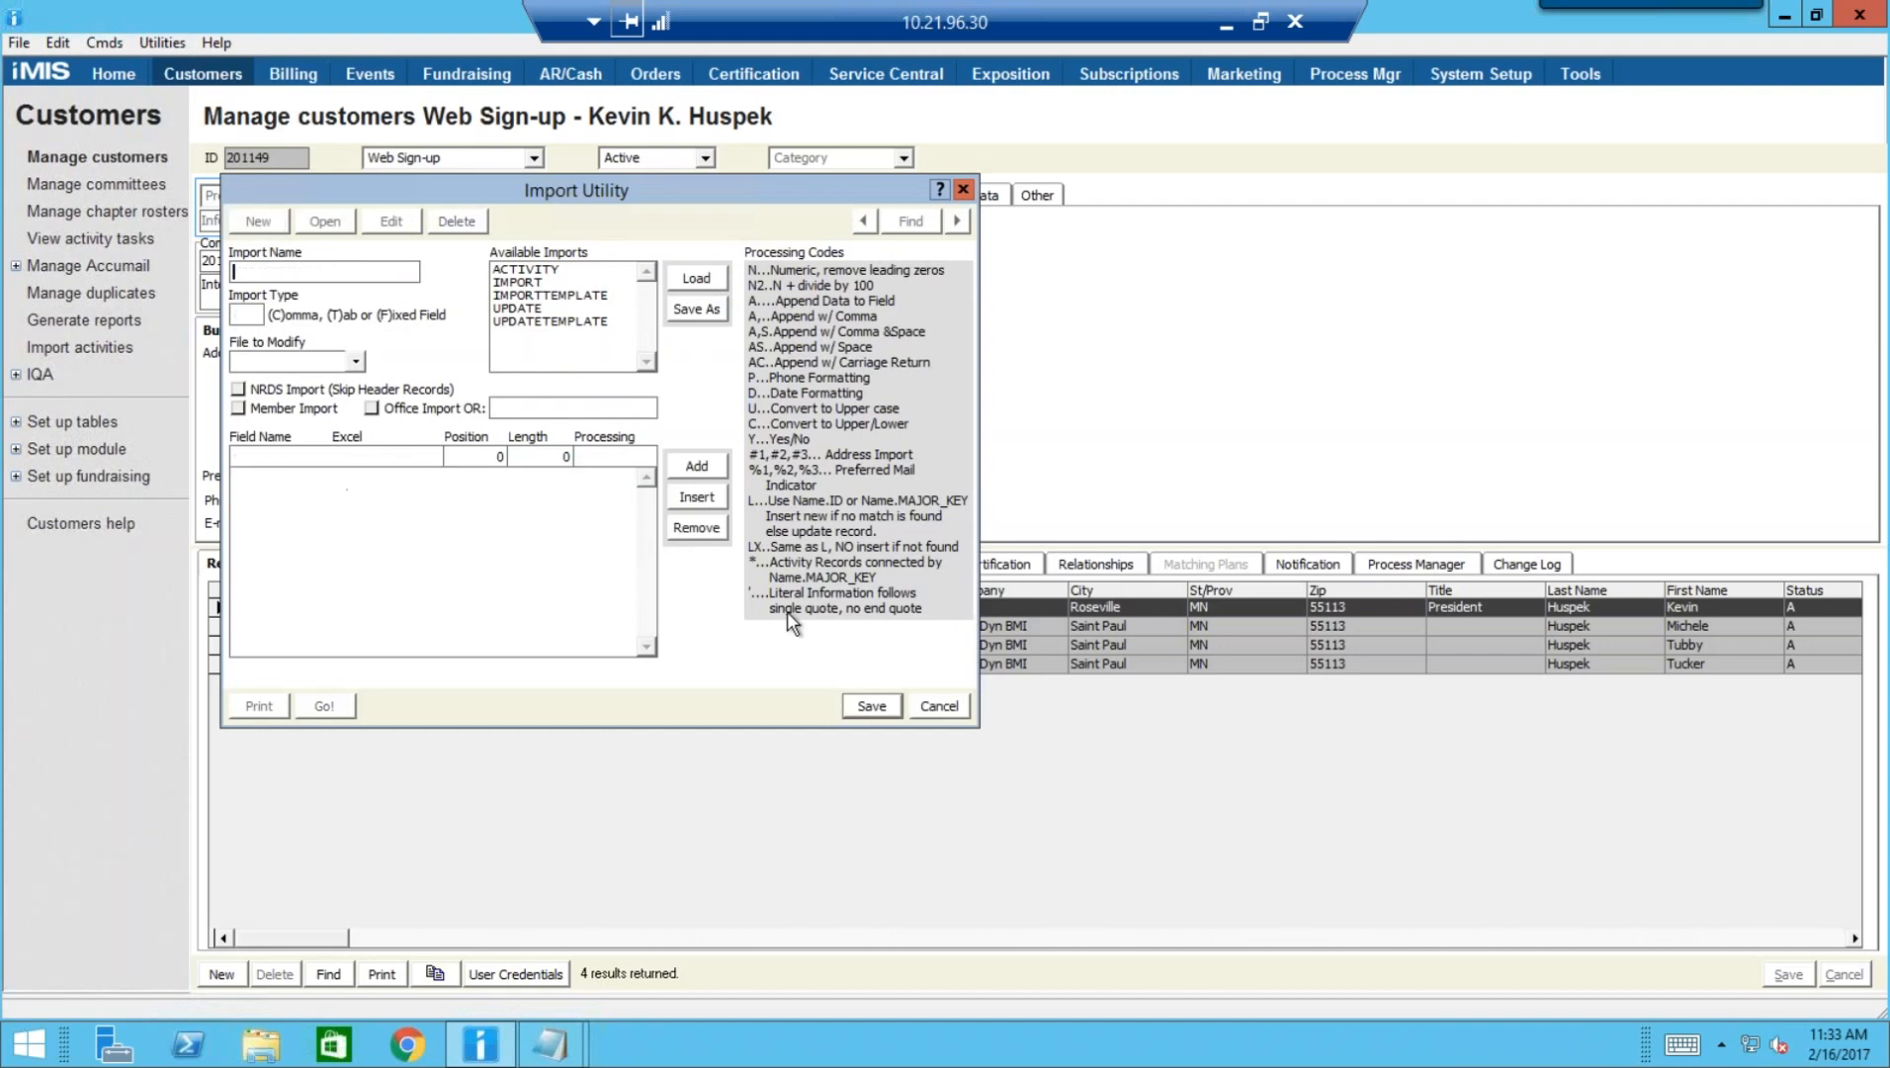
pyautogui.write('AWARDACT')
pyautogui.press('Tab')
pyautogui.write('C')
pyautogui.press('Tab')
pyautogui.click(356, 362)
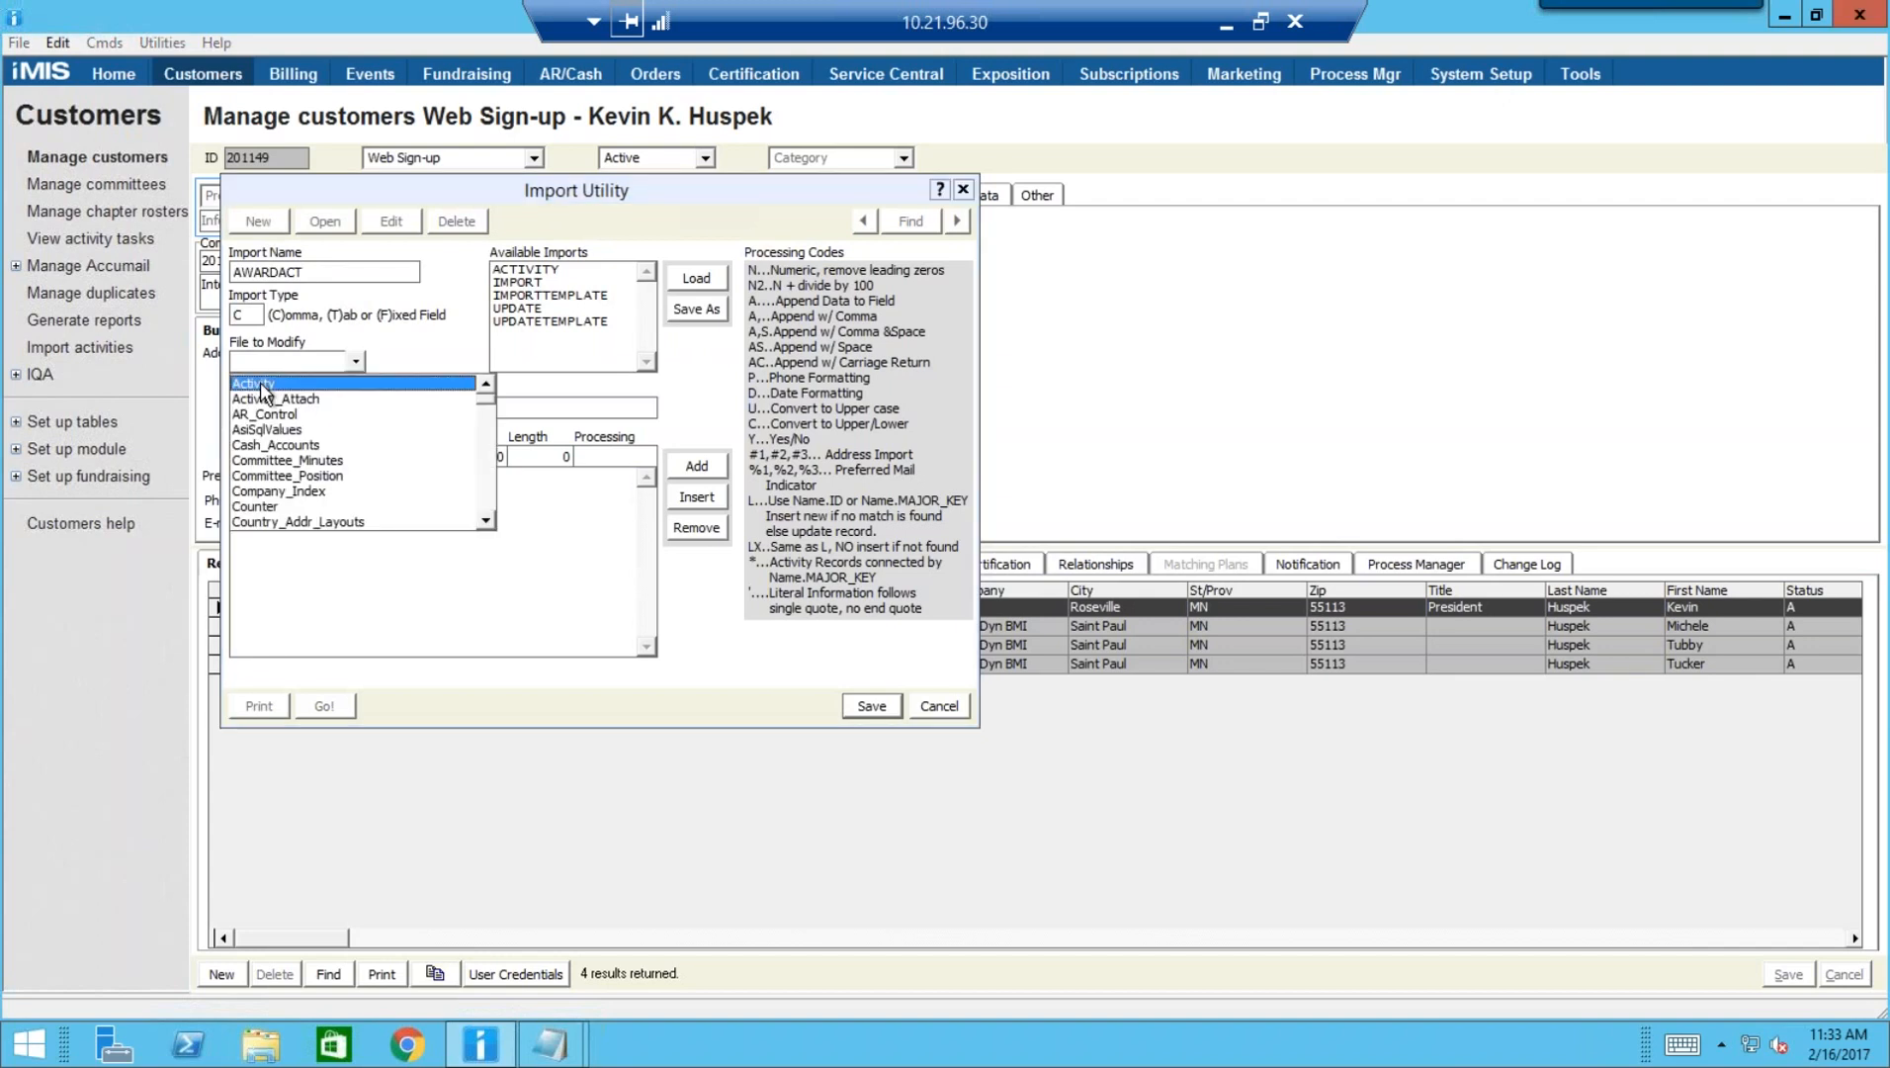
pyautogui.click(267, 383)
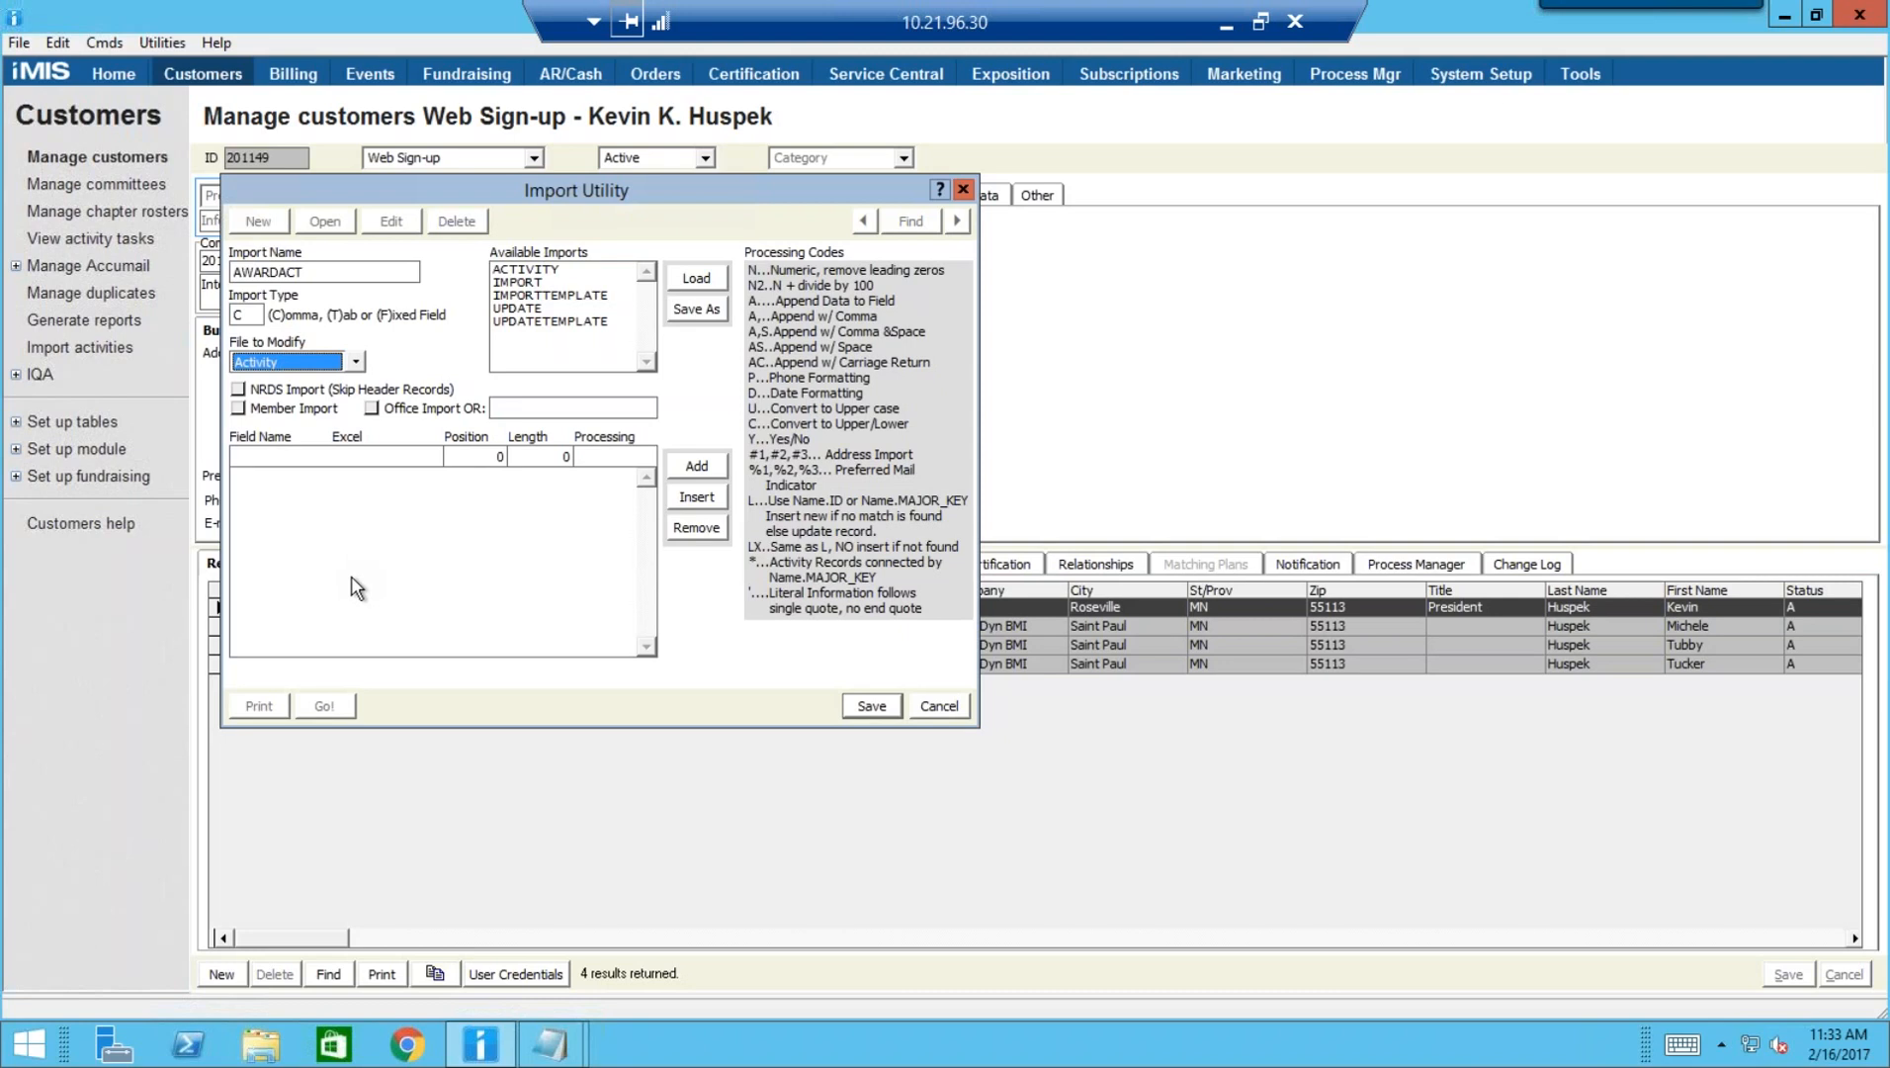
# Load the field definitions from ActivityTemplate.txt on the desktop into the AWARDACT import and save it
pyautogui.click(698, 277)
pyautogui.click(484, 280)
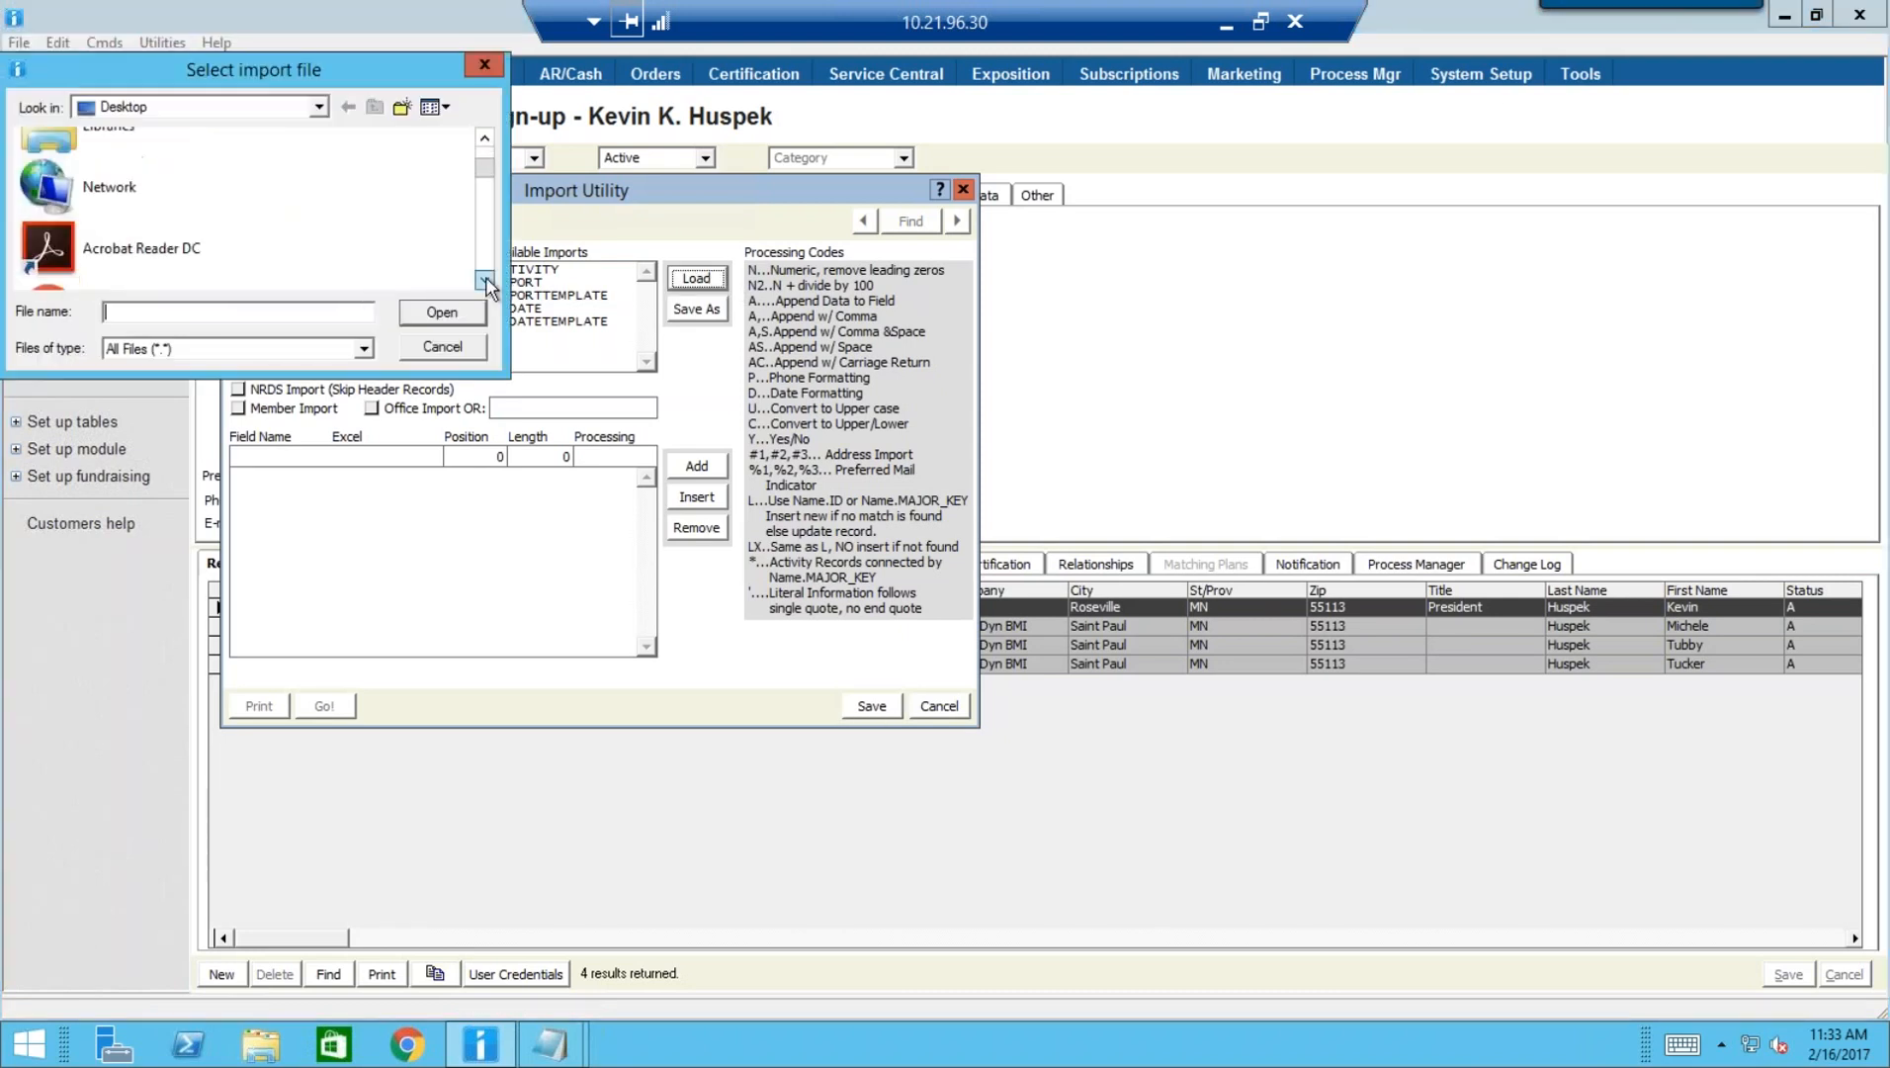
pyautogui.click(485, 281)
pyautogui.click(485, 281)
pyautogui.click(485, 281)
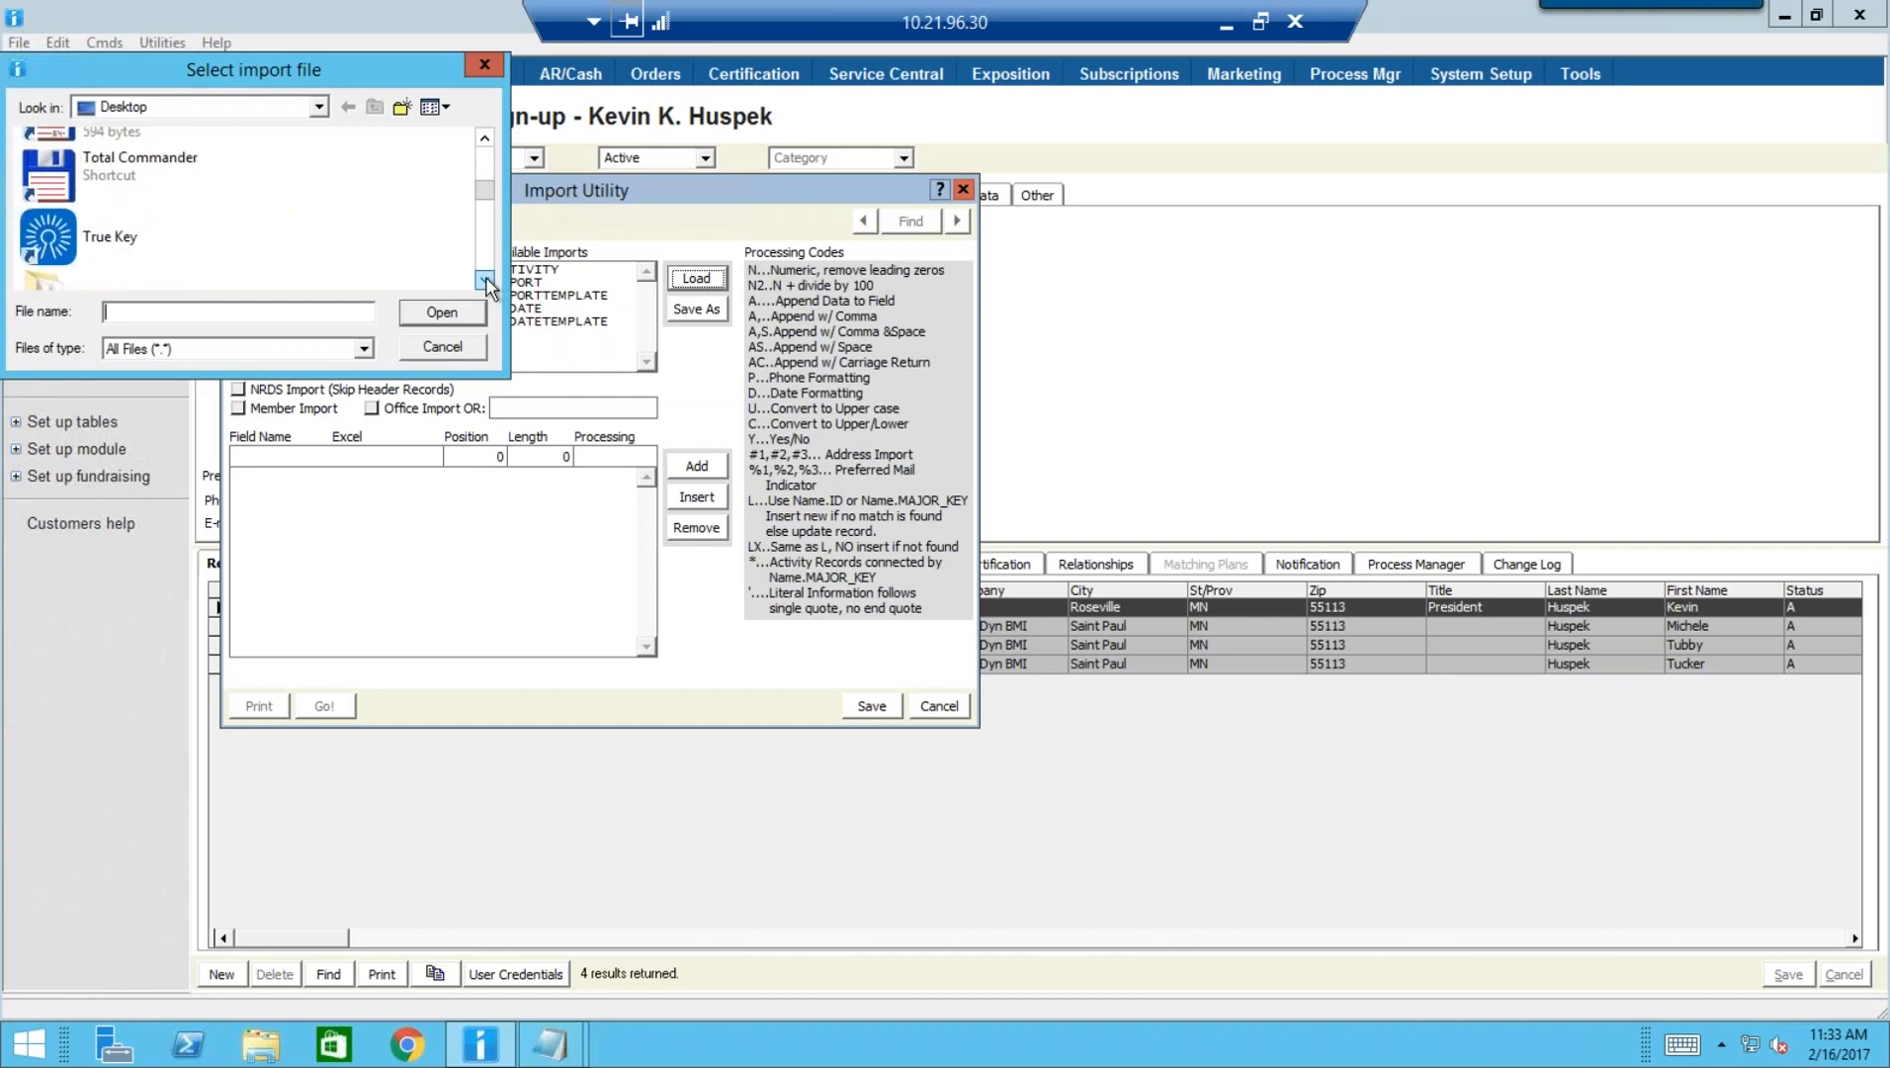
pyautogui.click(484, 281)
pyautogui.click(485, 281)
pyautogui.click(485, 281)
pyautogui.click(484, 280)
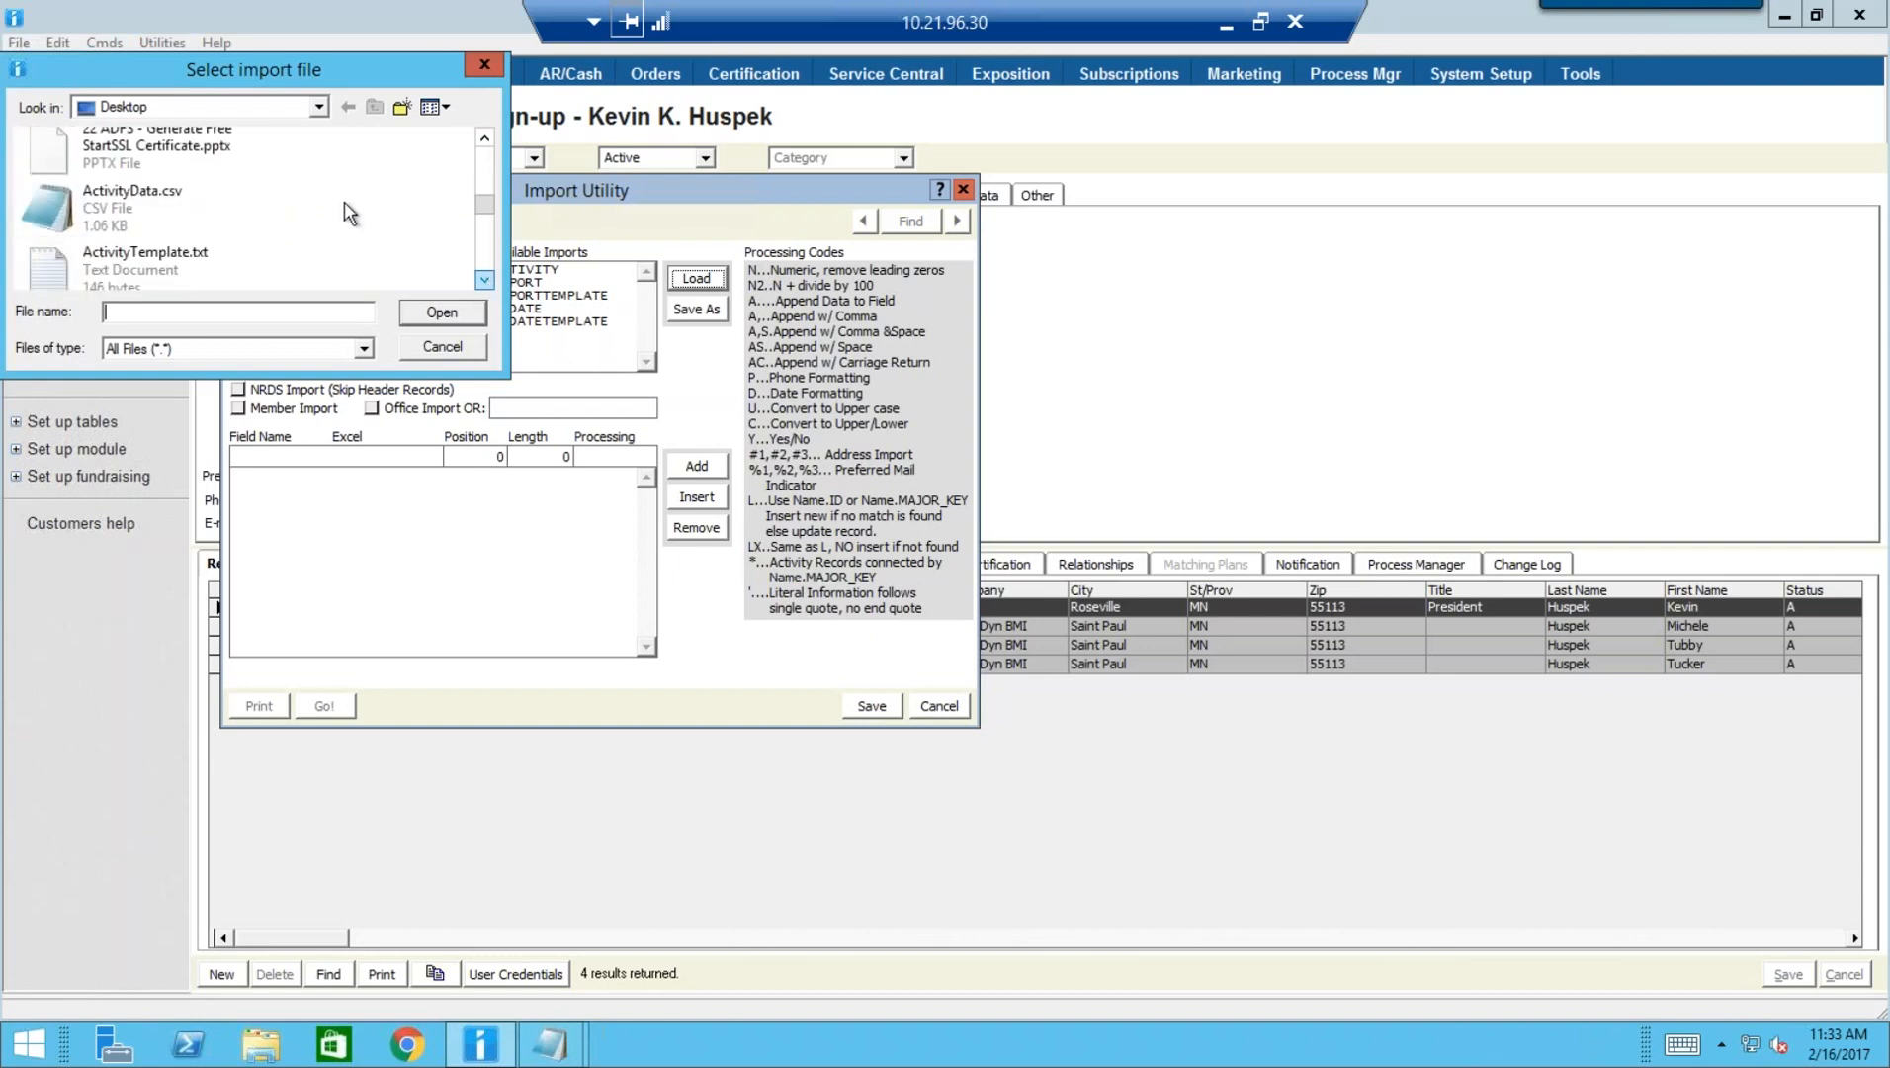
pyautogui.doubleClick(131, 270)
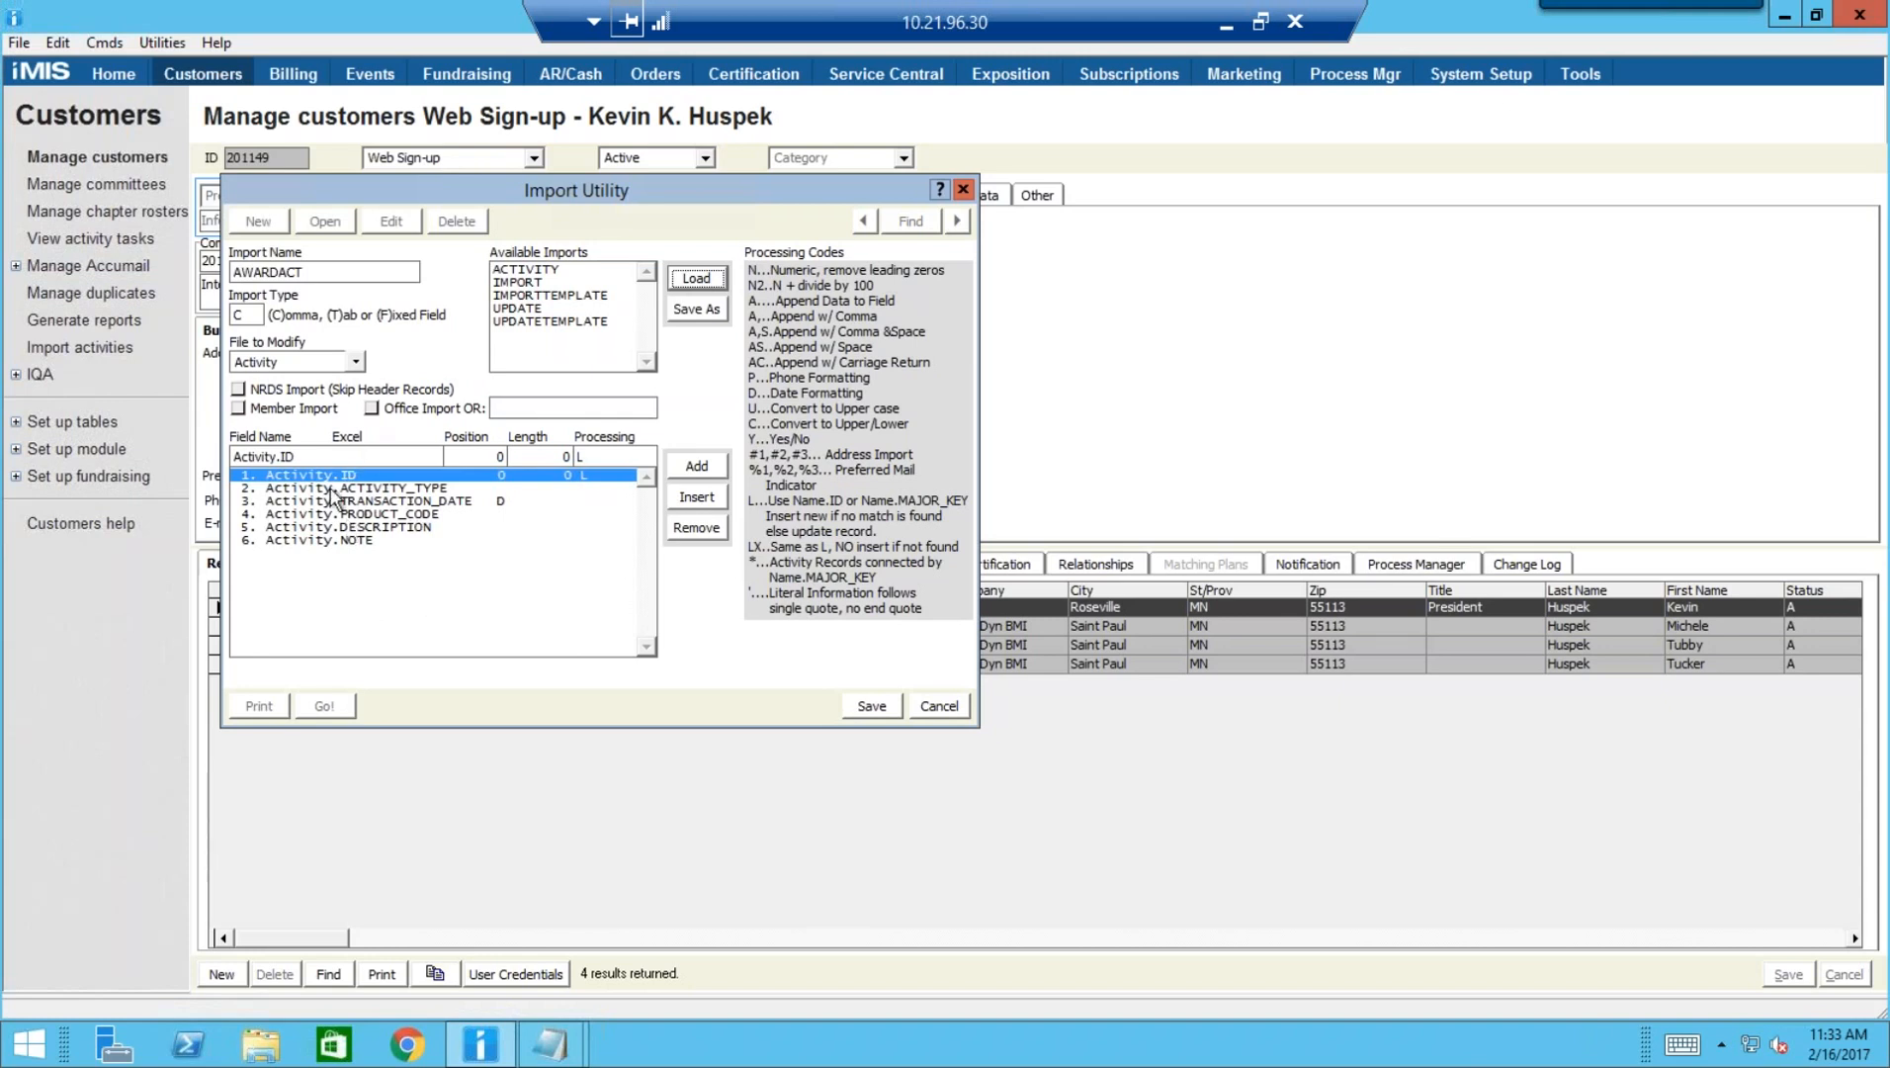
pyautogui.click(885, 710)
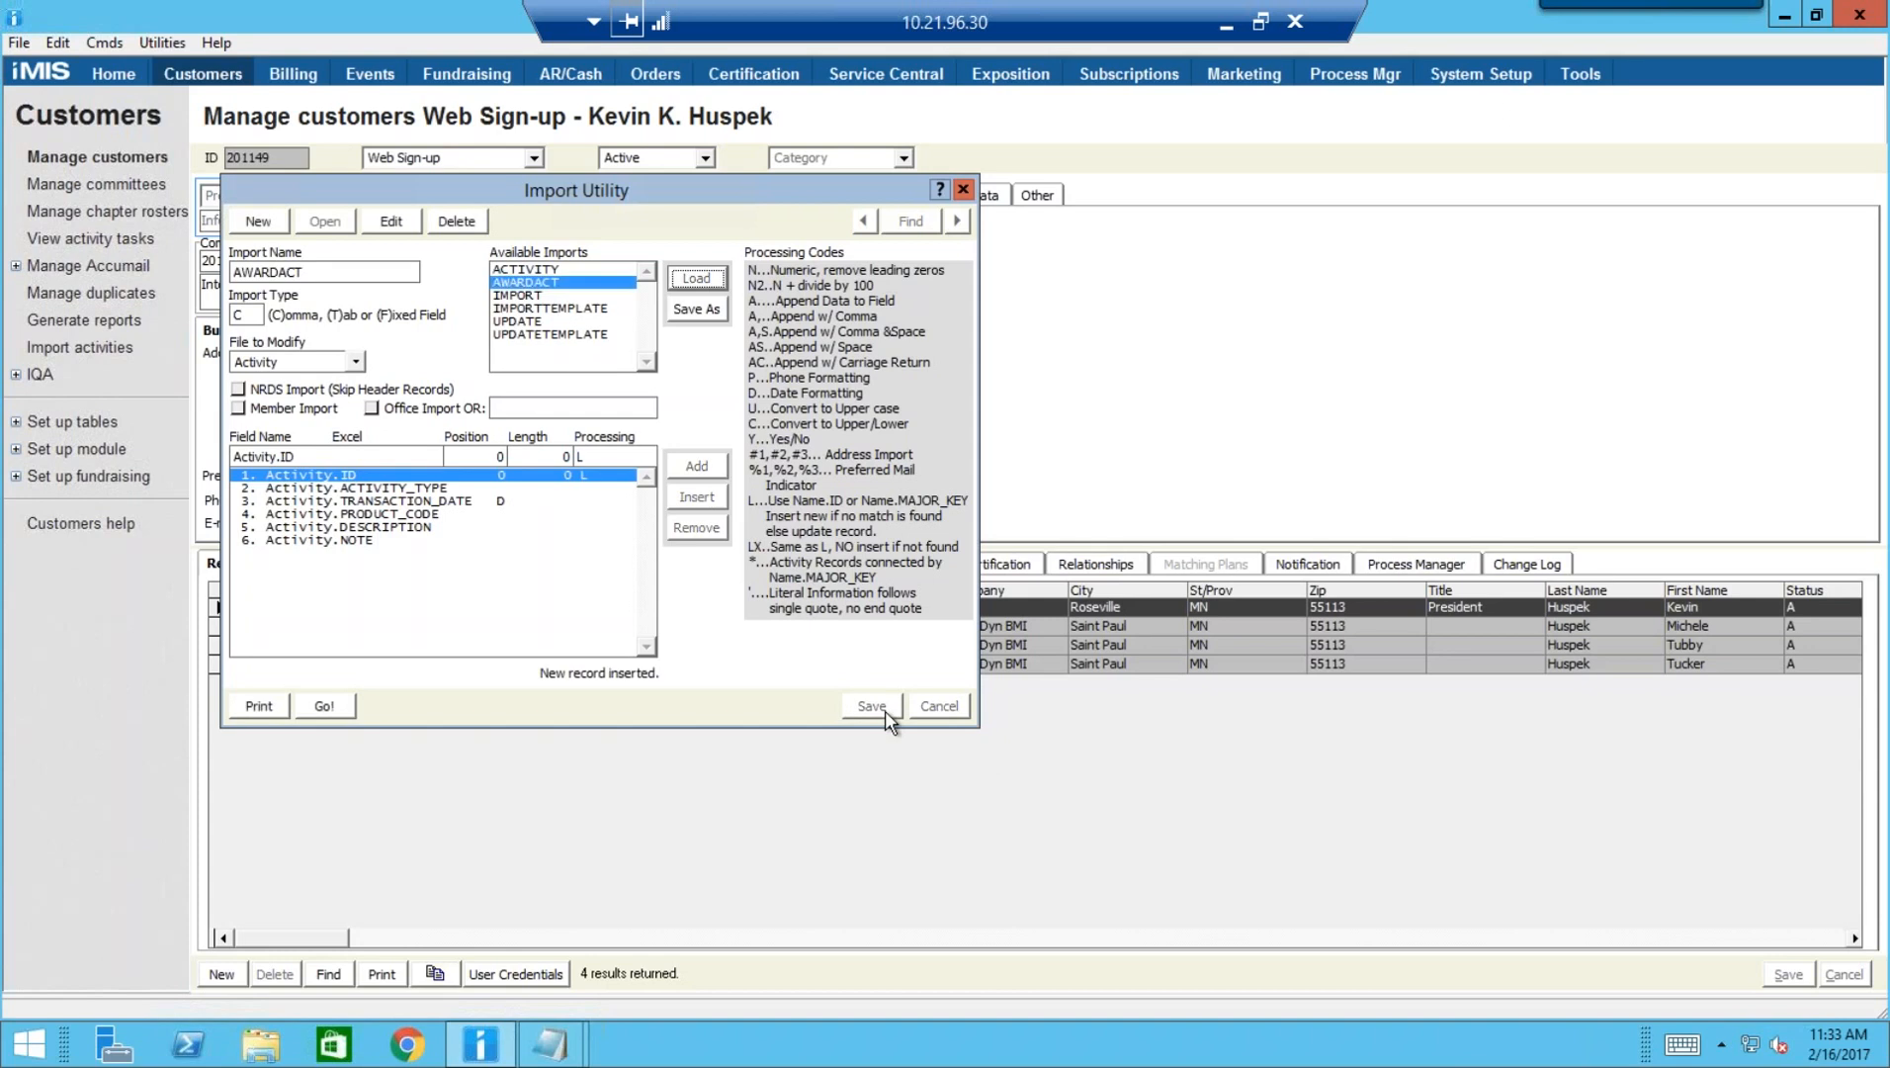
# Run the AWARDACT import with ActivityData.csv from the desktop as the import file
pyautogui.click(326, 706)
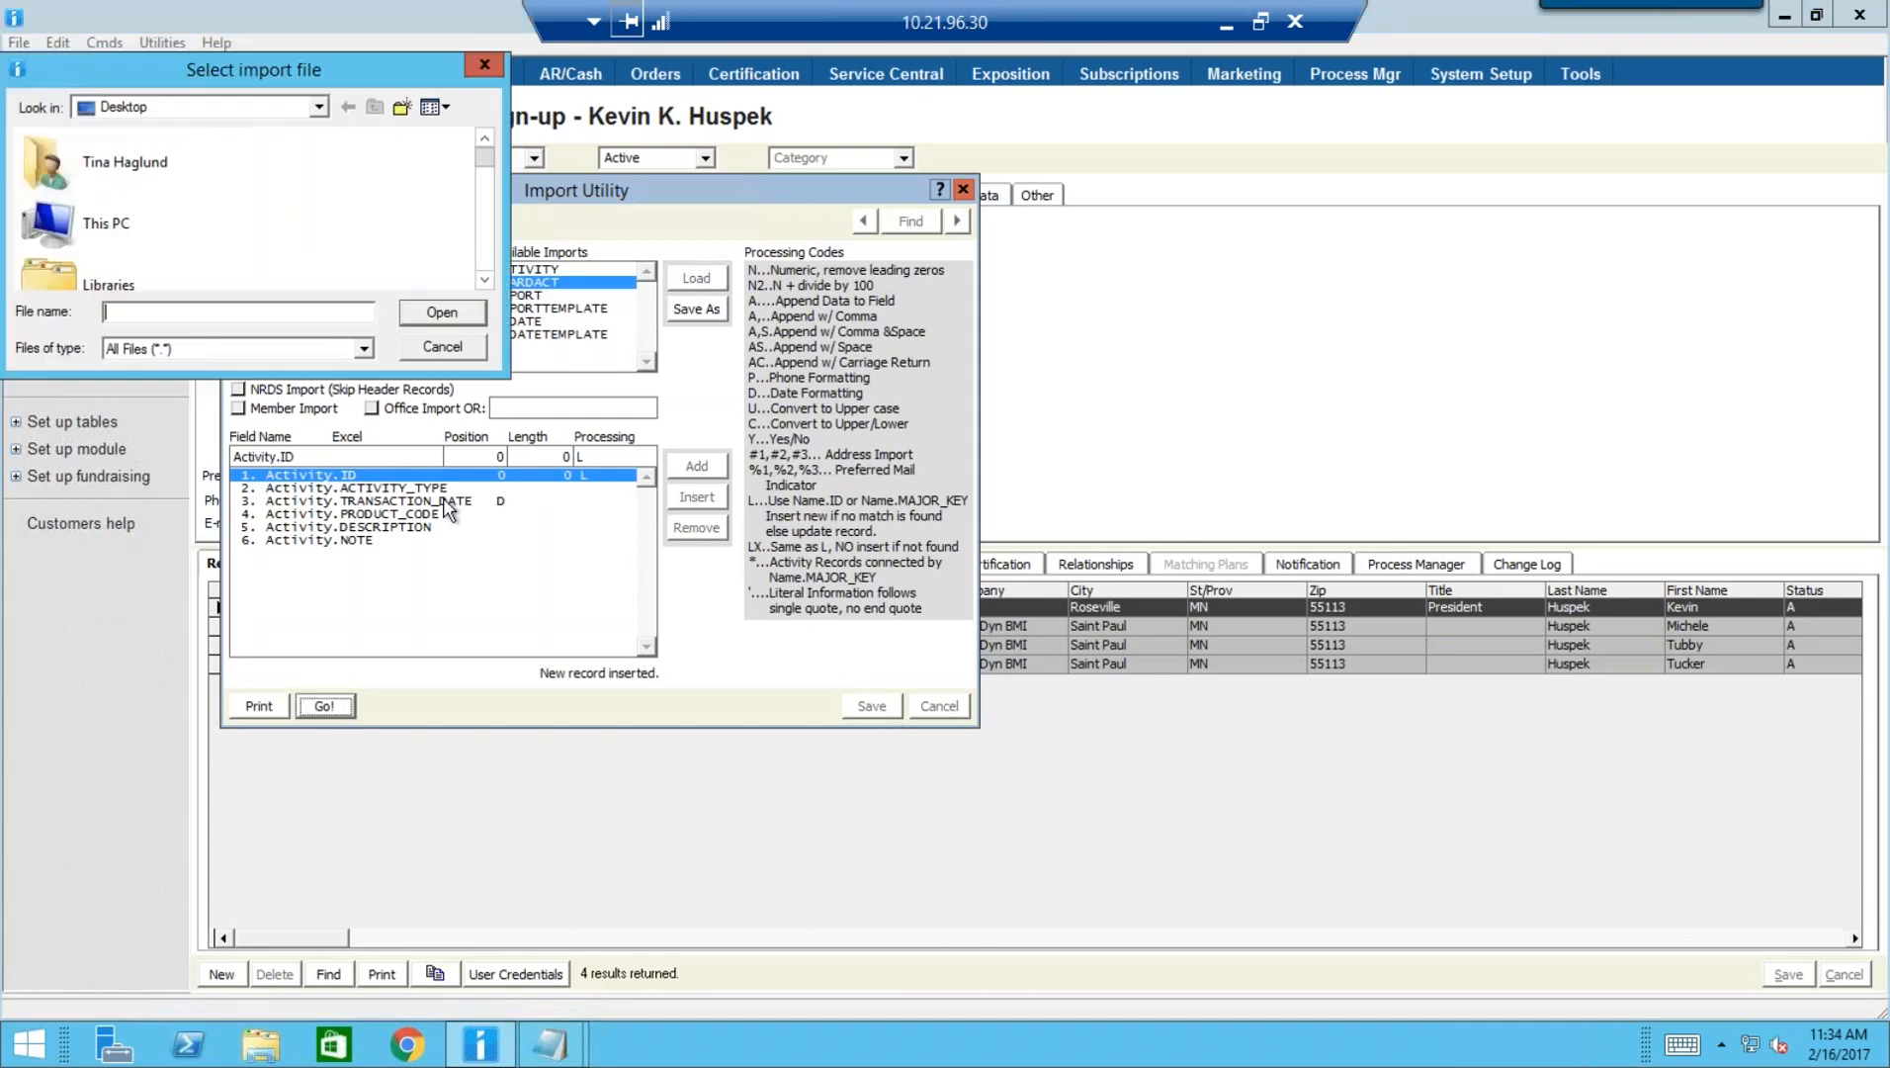
pyautogui.click(482, 279)
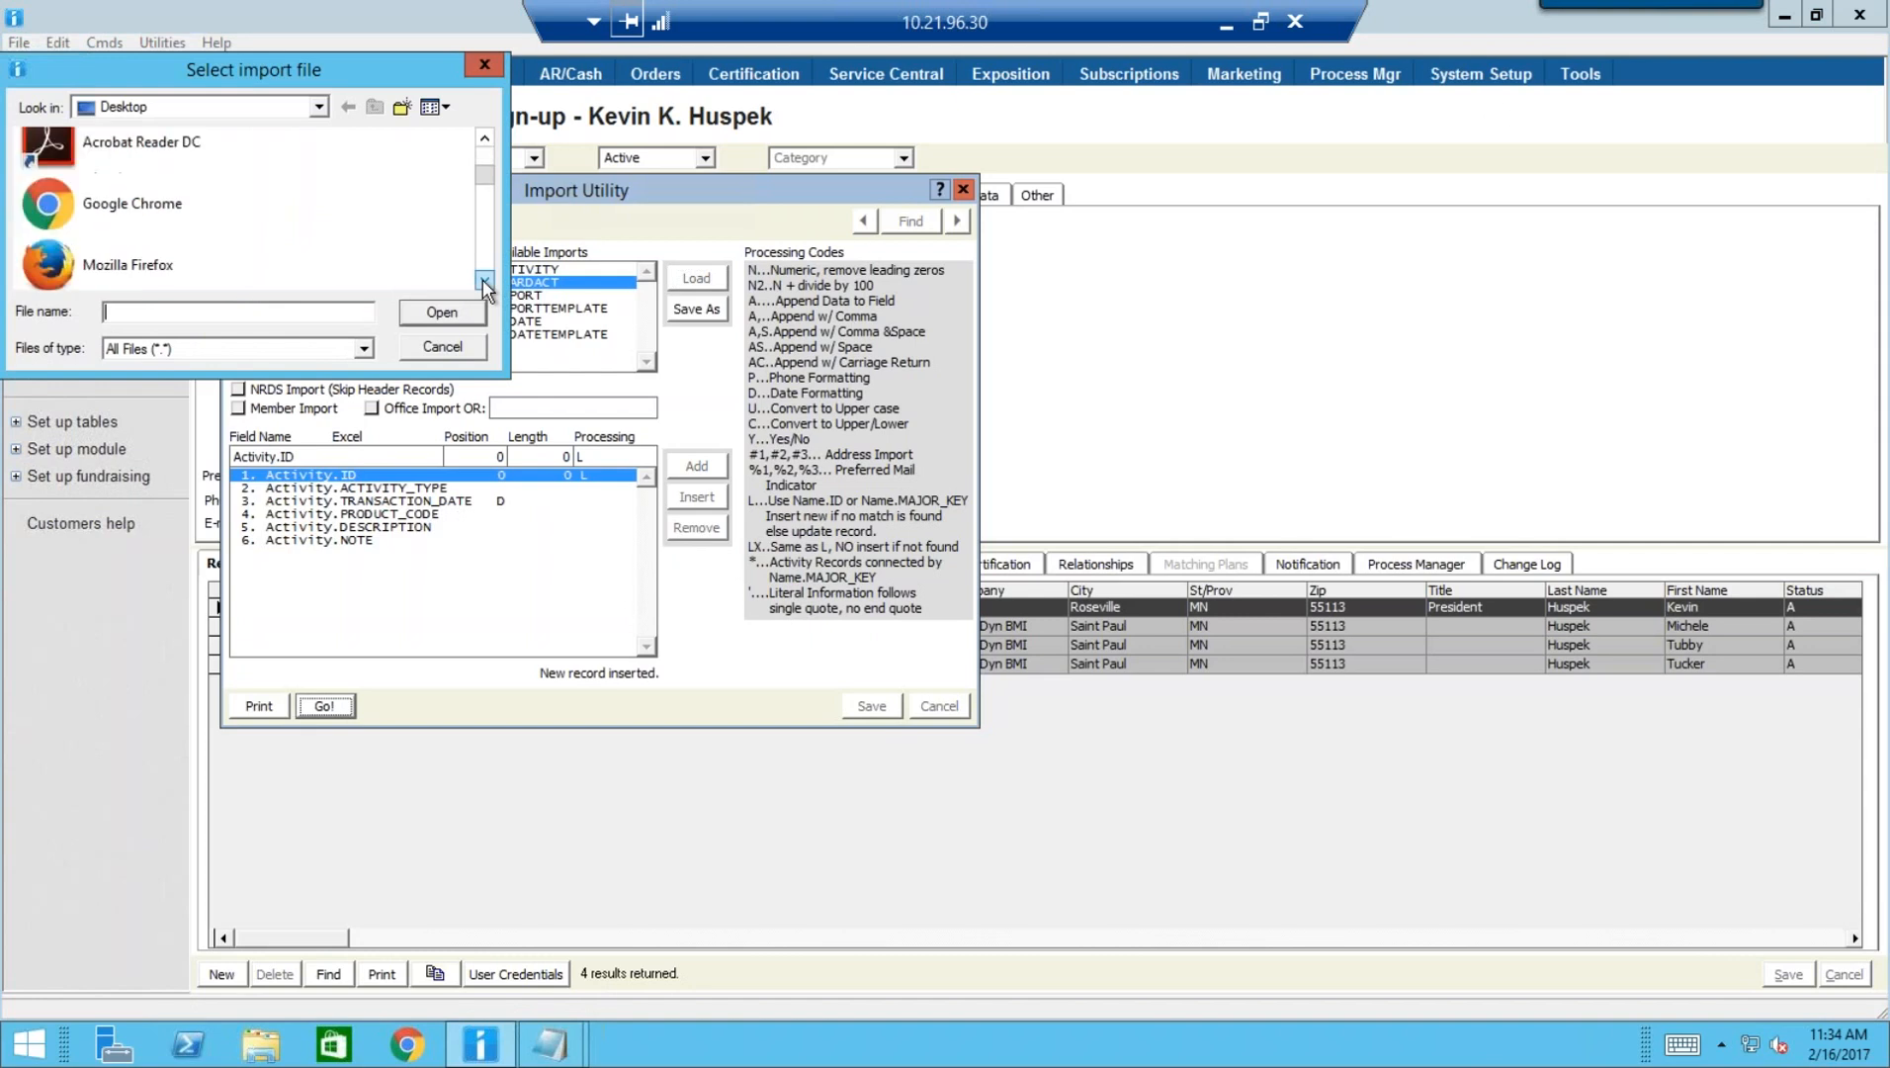
pyautogui.click(482, 279)
pyautogui.click(482, 279)
pyautogui.click(482, 278)
pyautogui.click(482, 279)
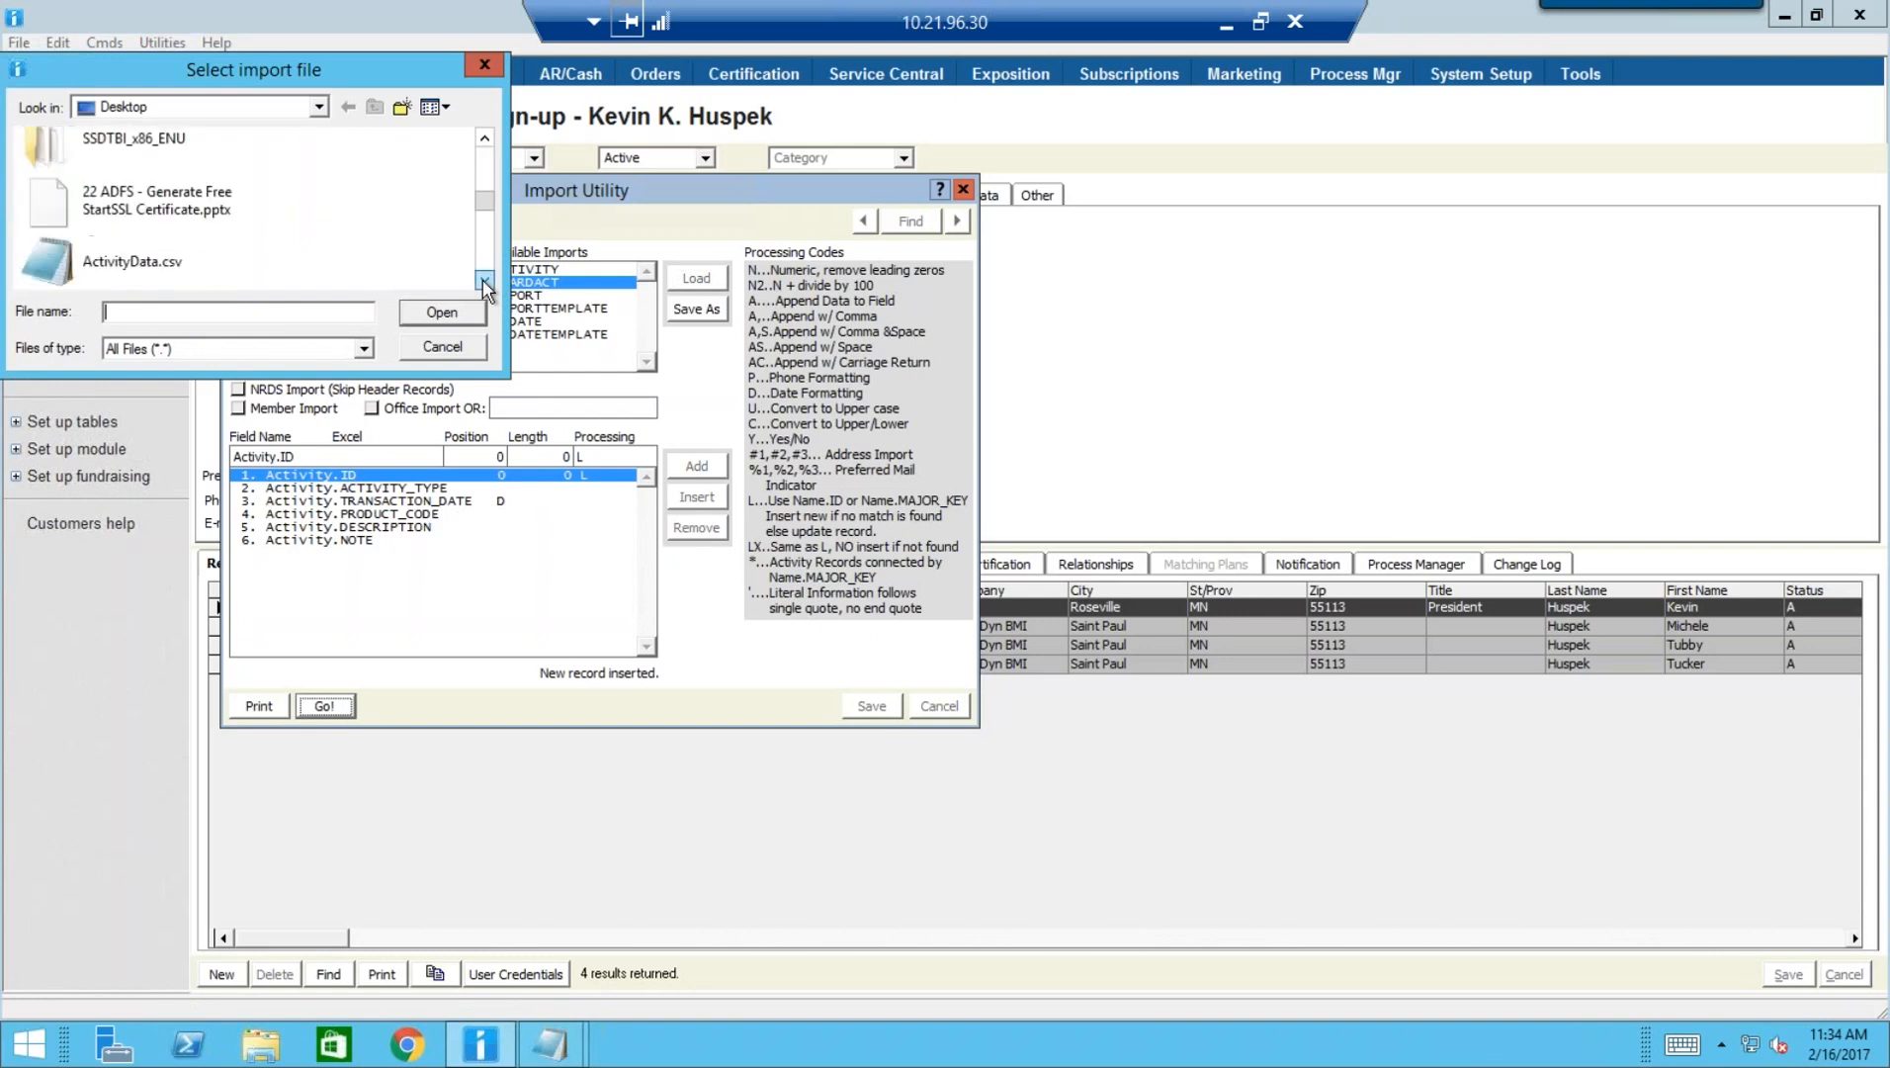
pyautogui.scroll(-2, 134, 215)
pyautogui.doubleClick(133, 215)
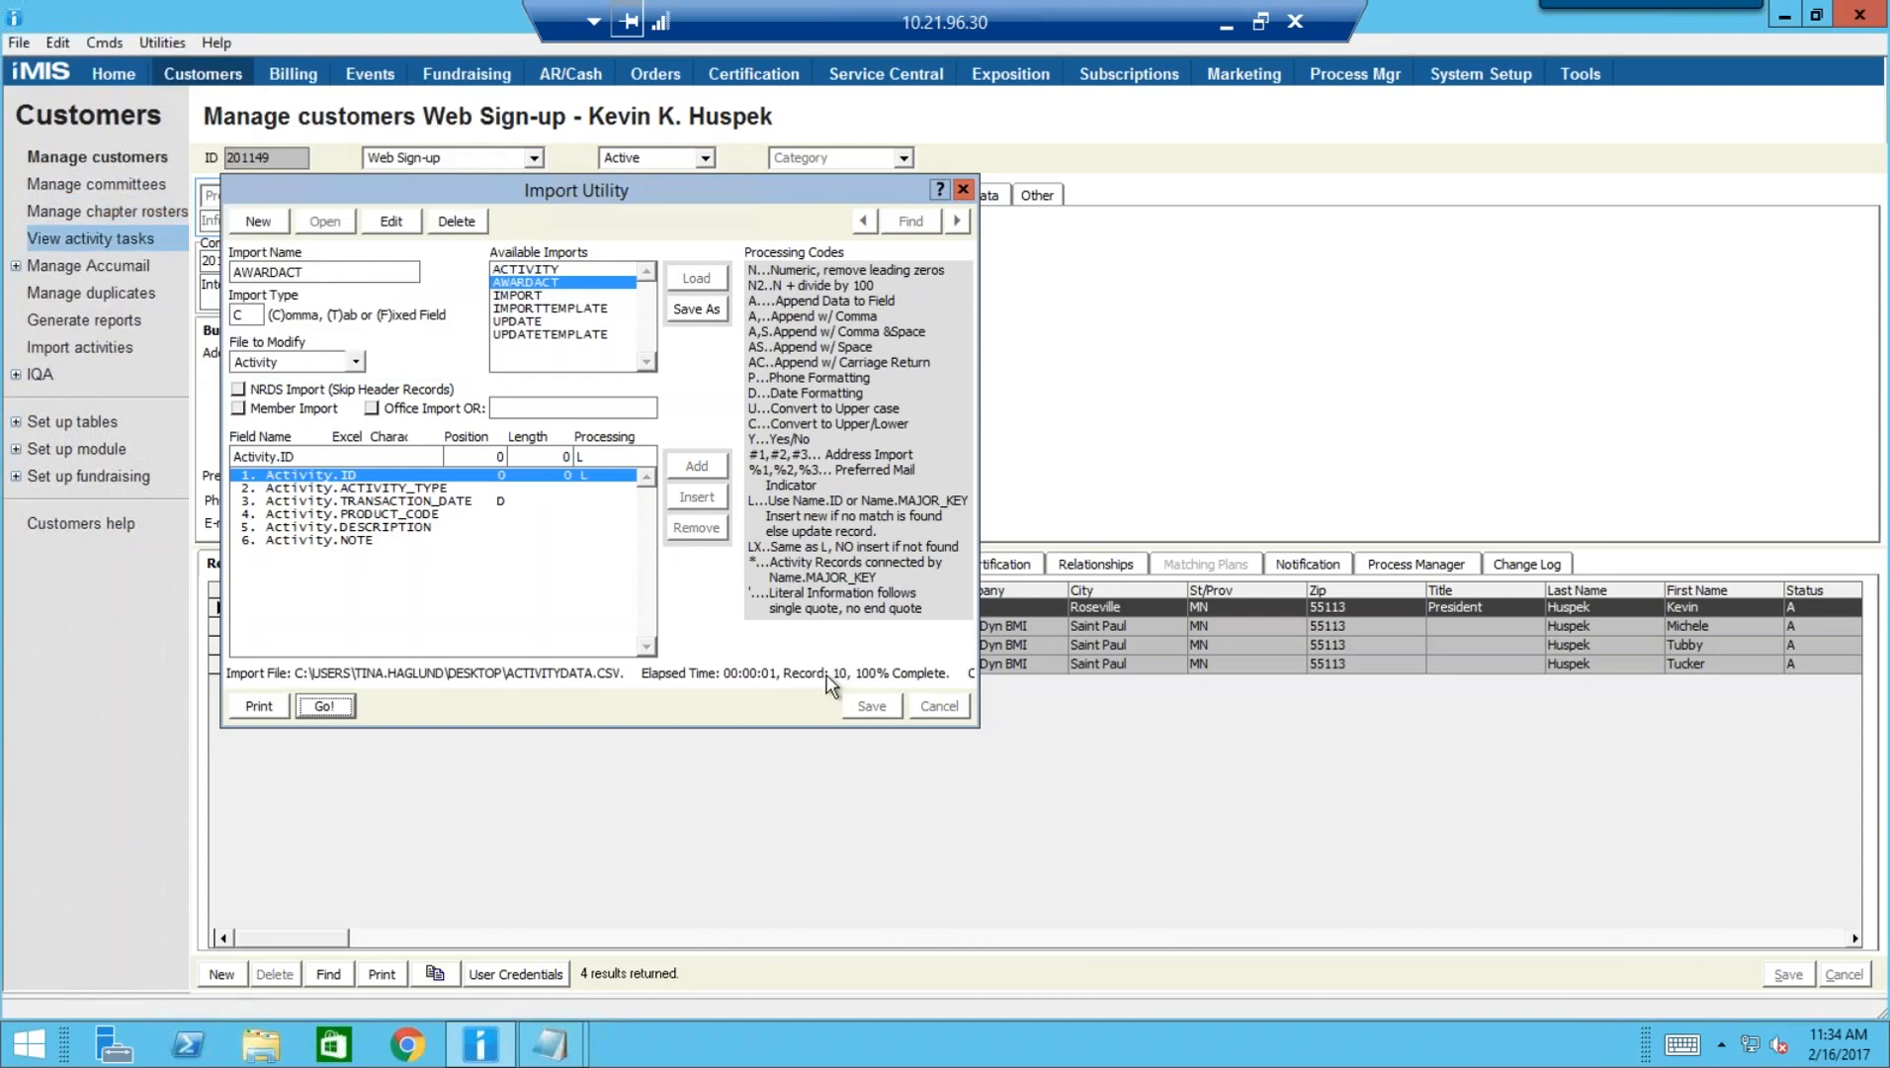
# Close the Import Utility and check the details of the AWARD activity in the Web Sign-up customer's full activity list
pyautogui.click(963, 190)
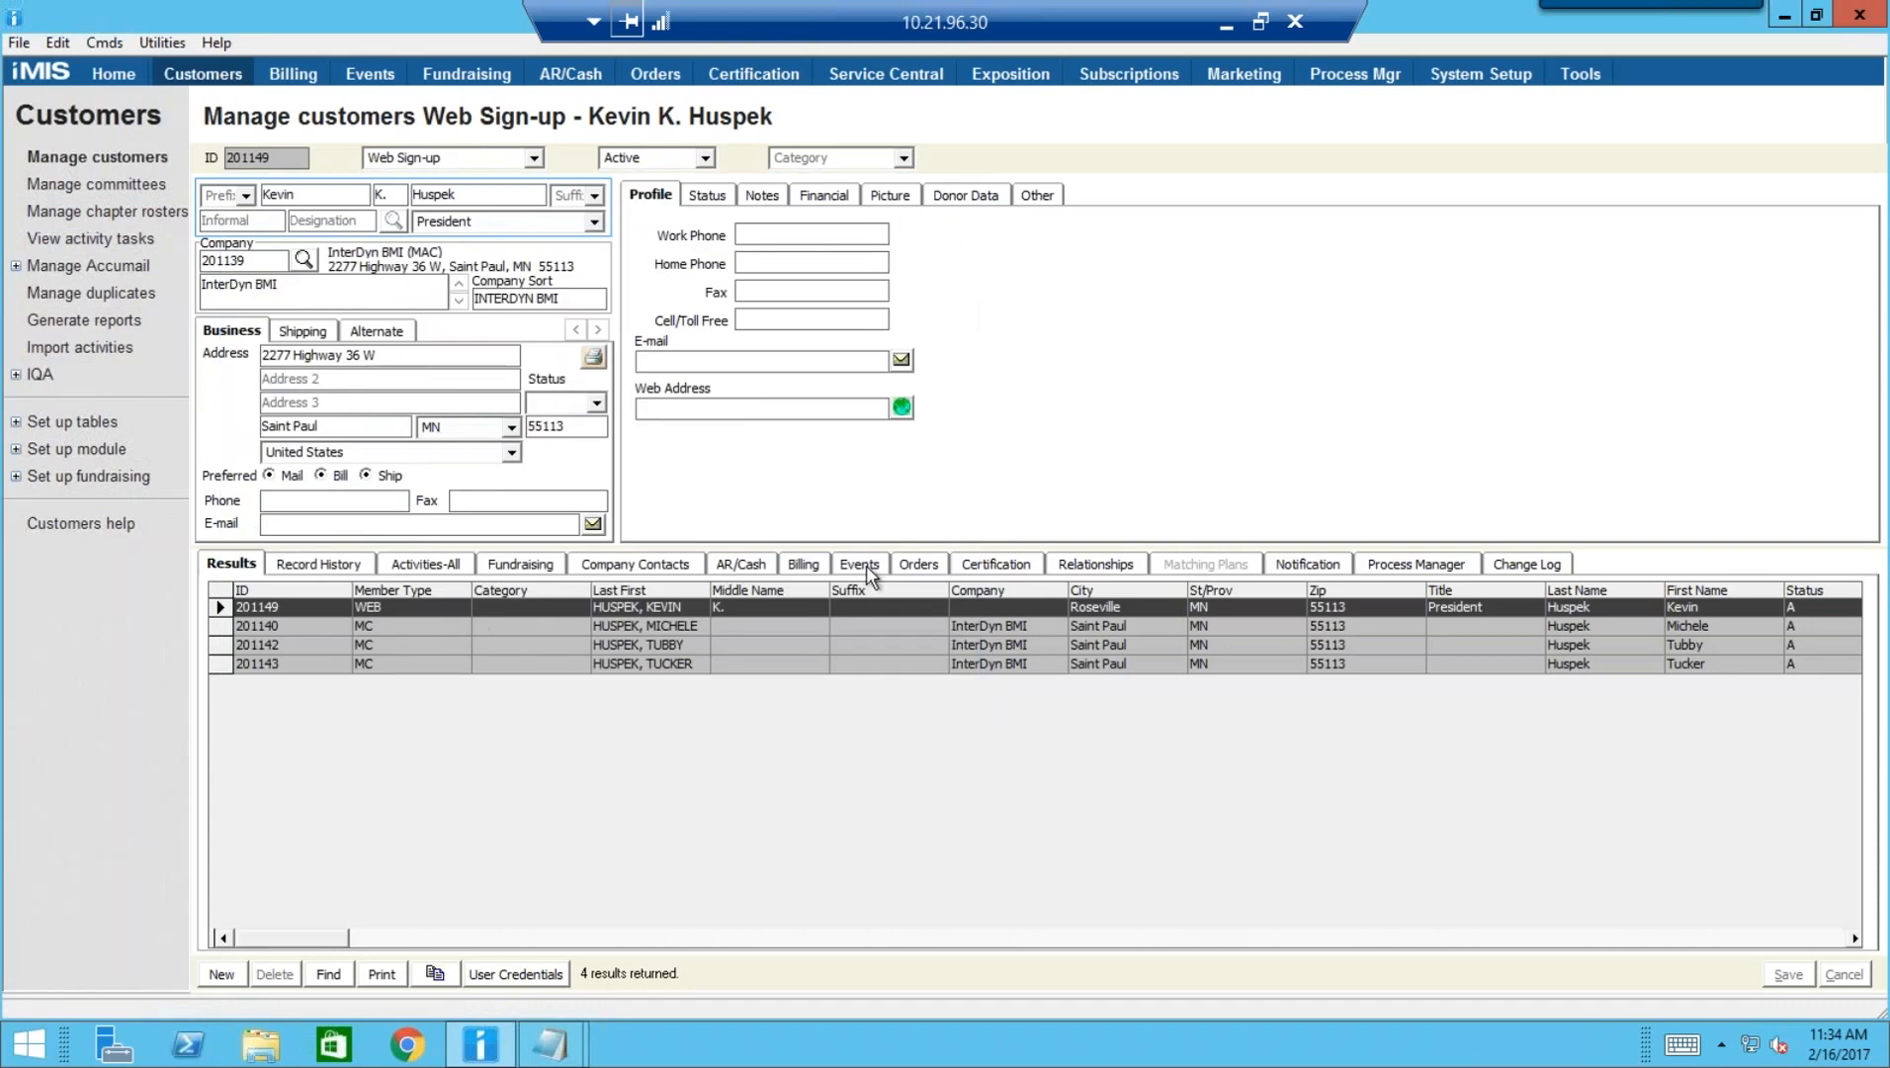
pyautogui.click(425, 564)
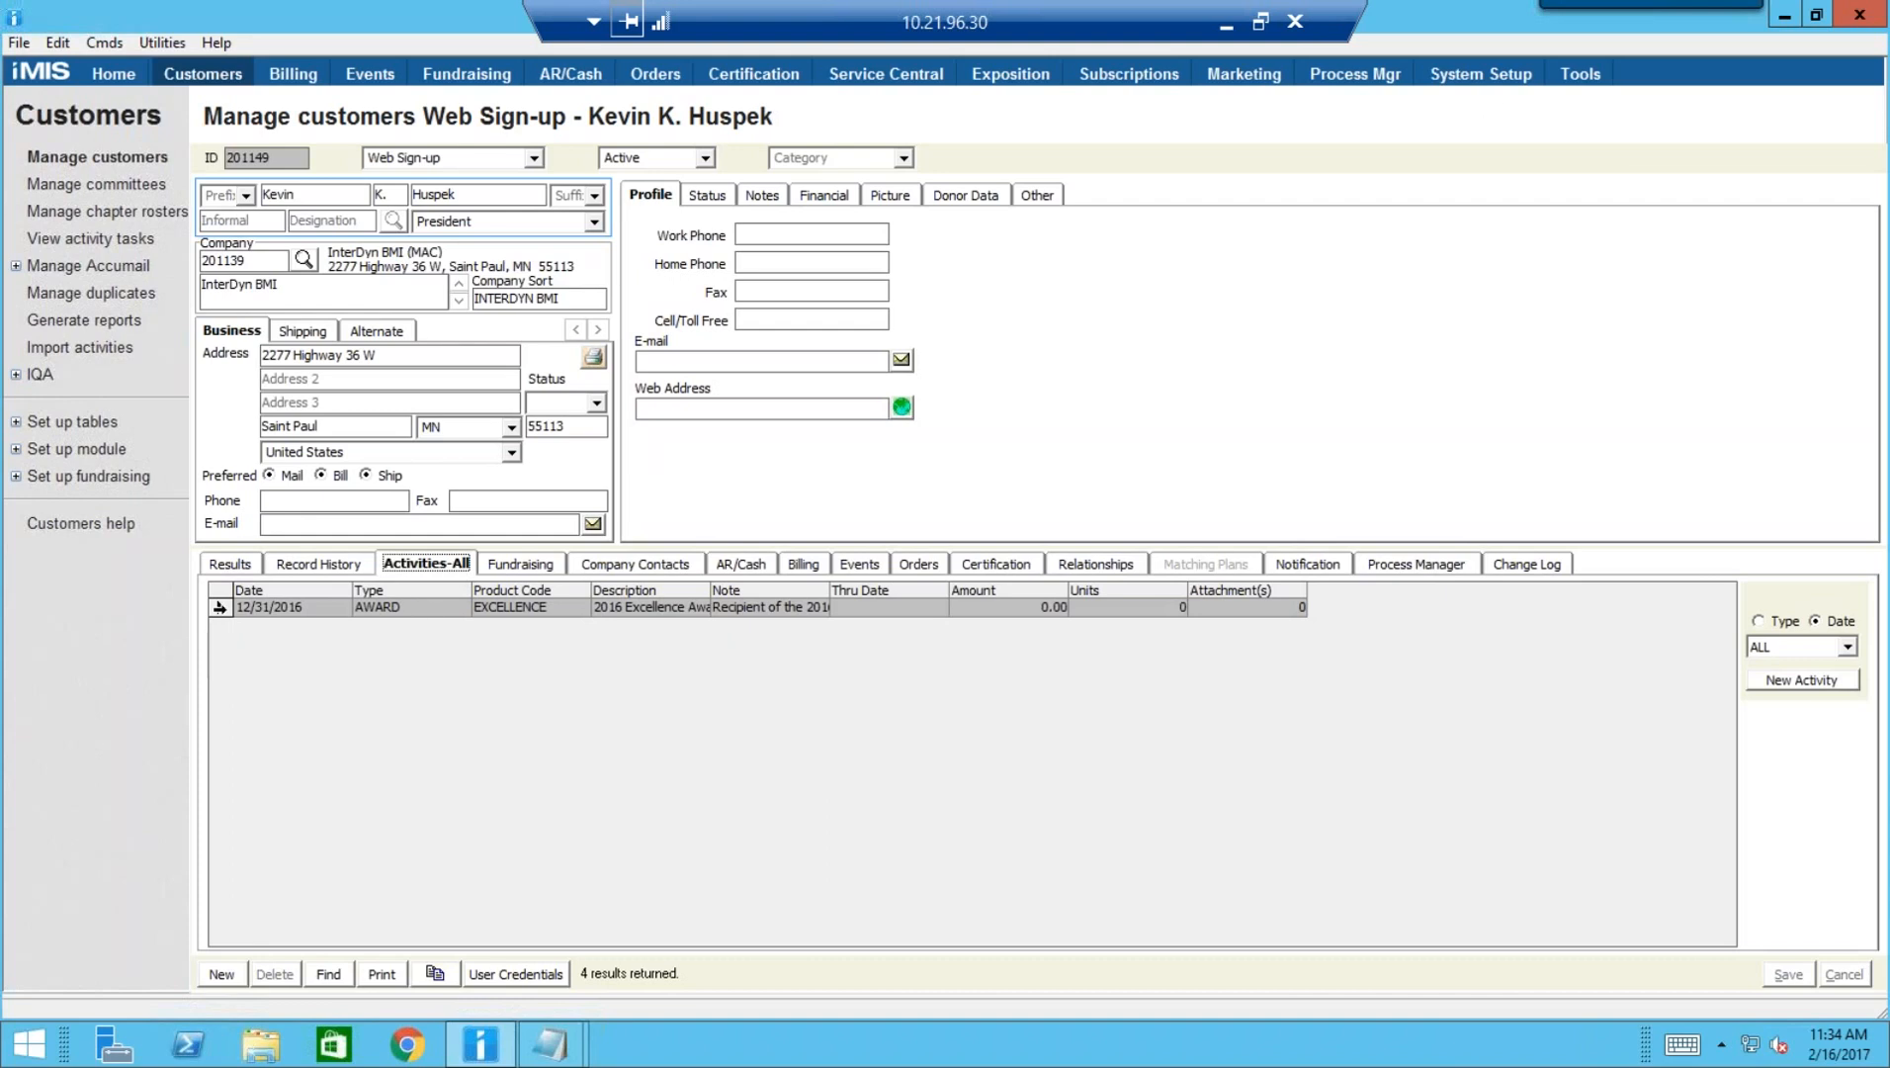
pyautogui.doubleClick(219, 607)
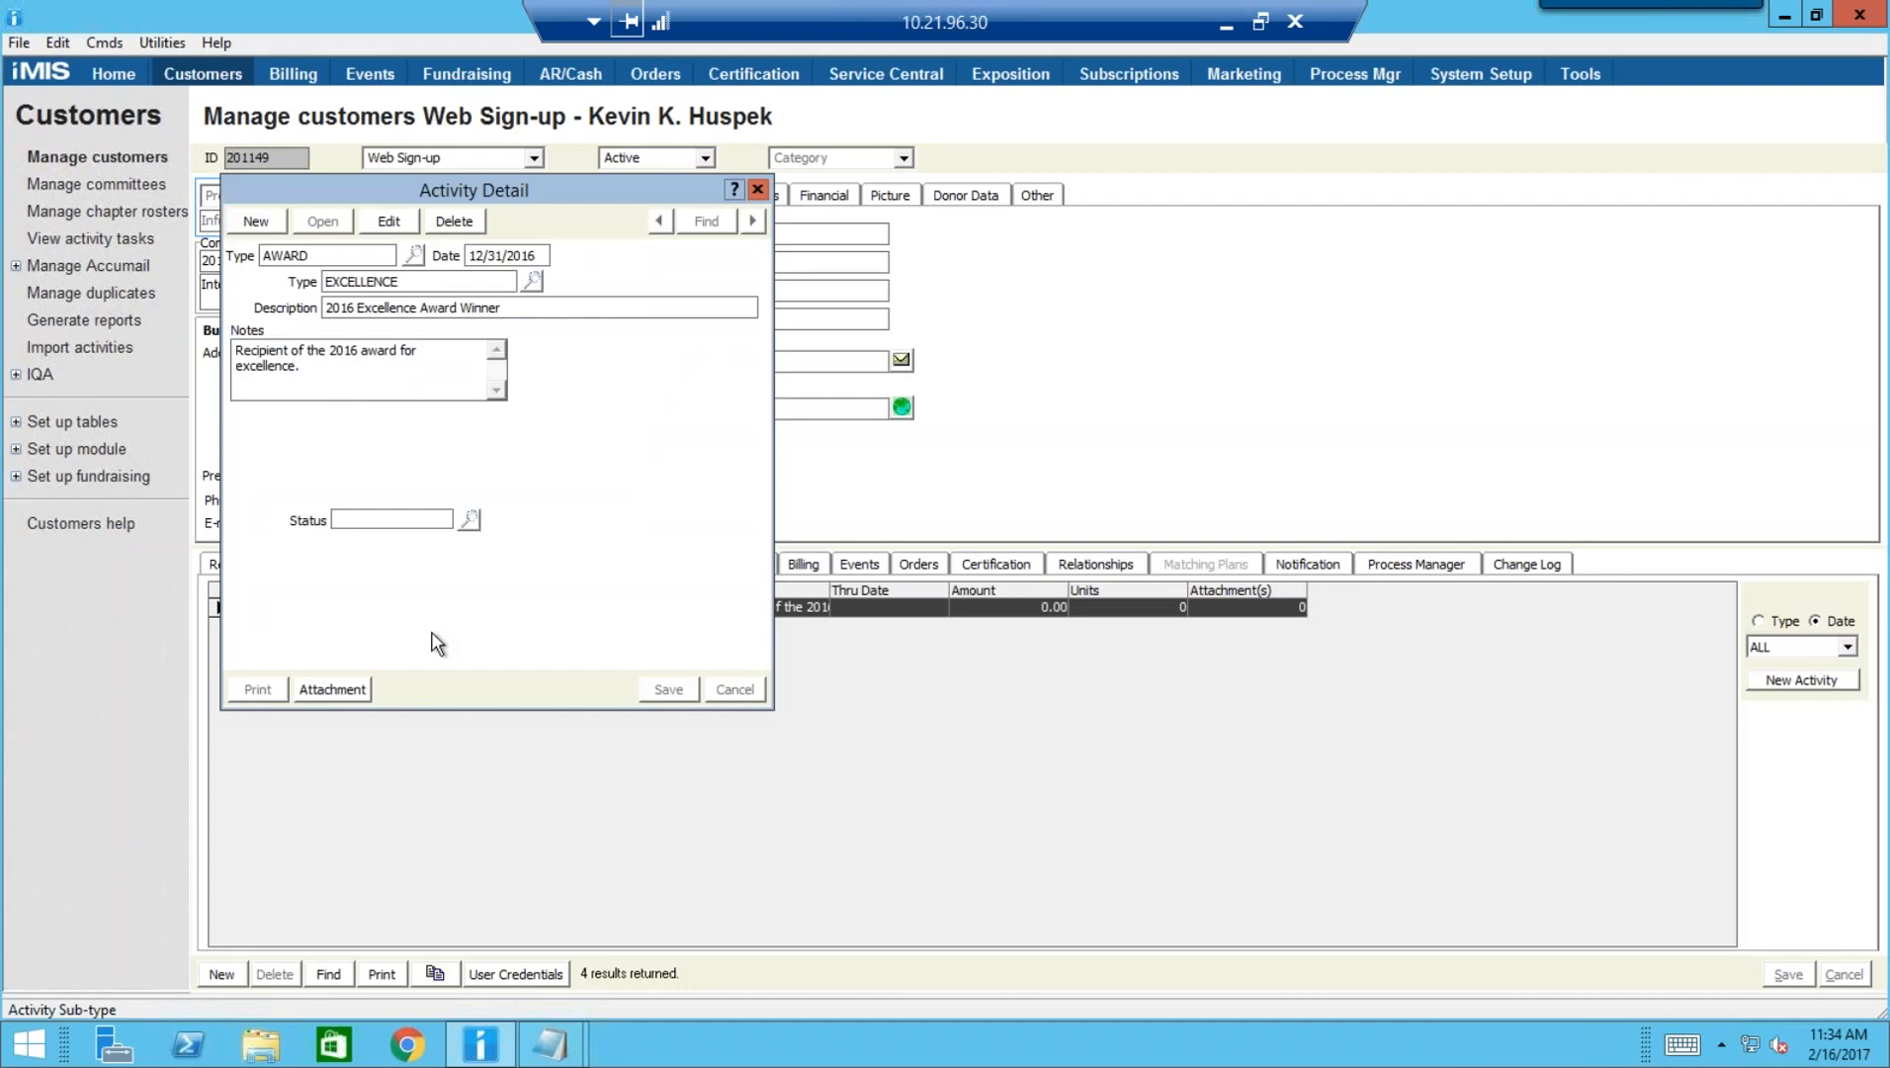
pyautogui.click(758, 189)
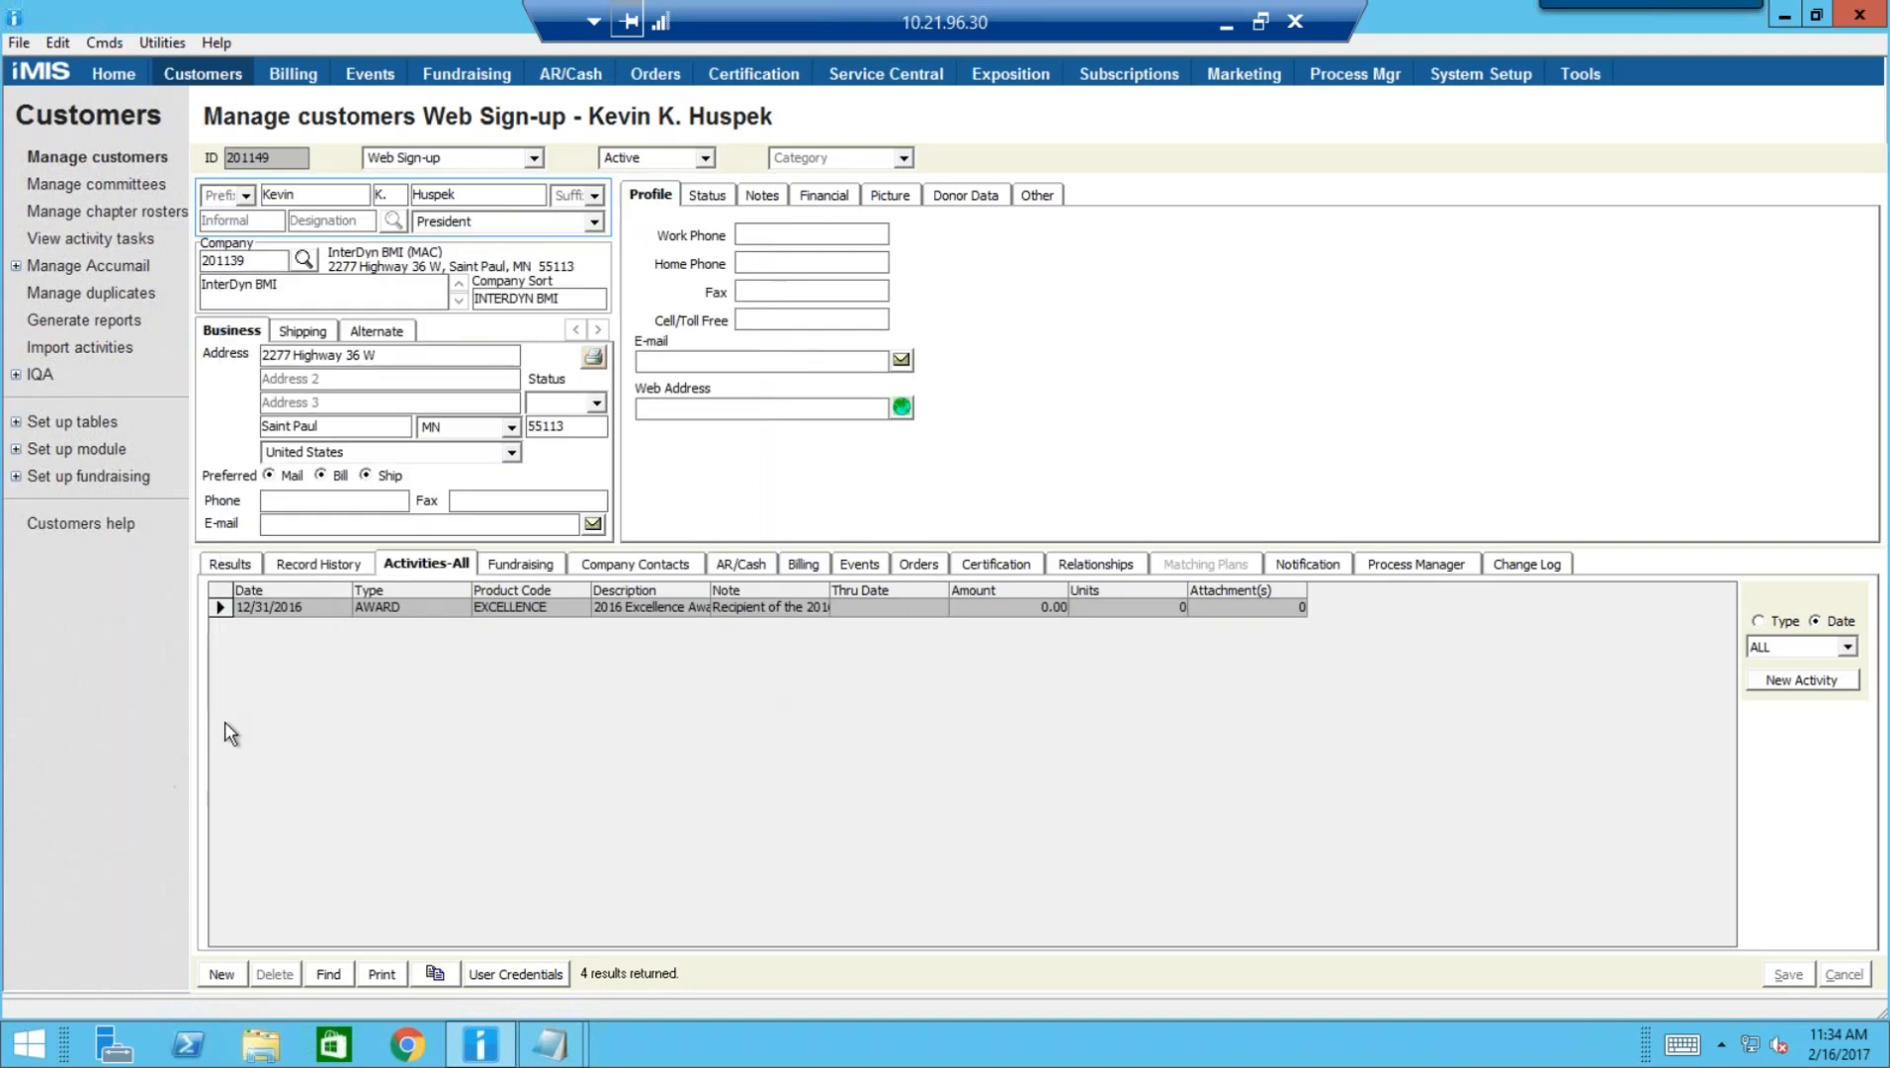
# Examine the prompts and settings of the AWARD activity type in the Customers module setup
pyautogui.click(15, 449)
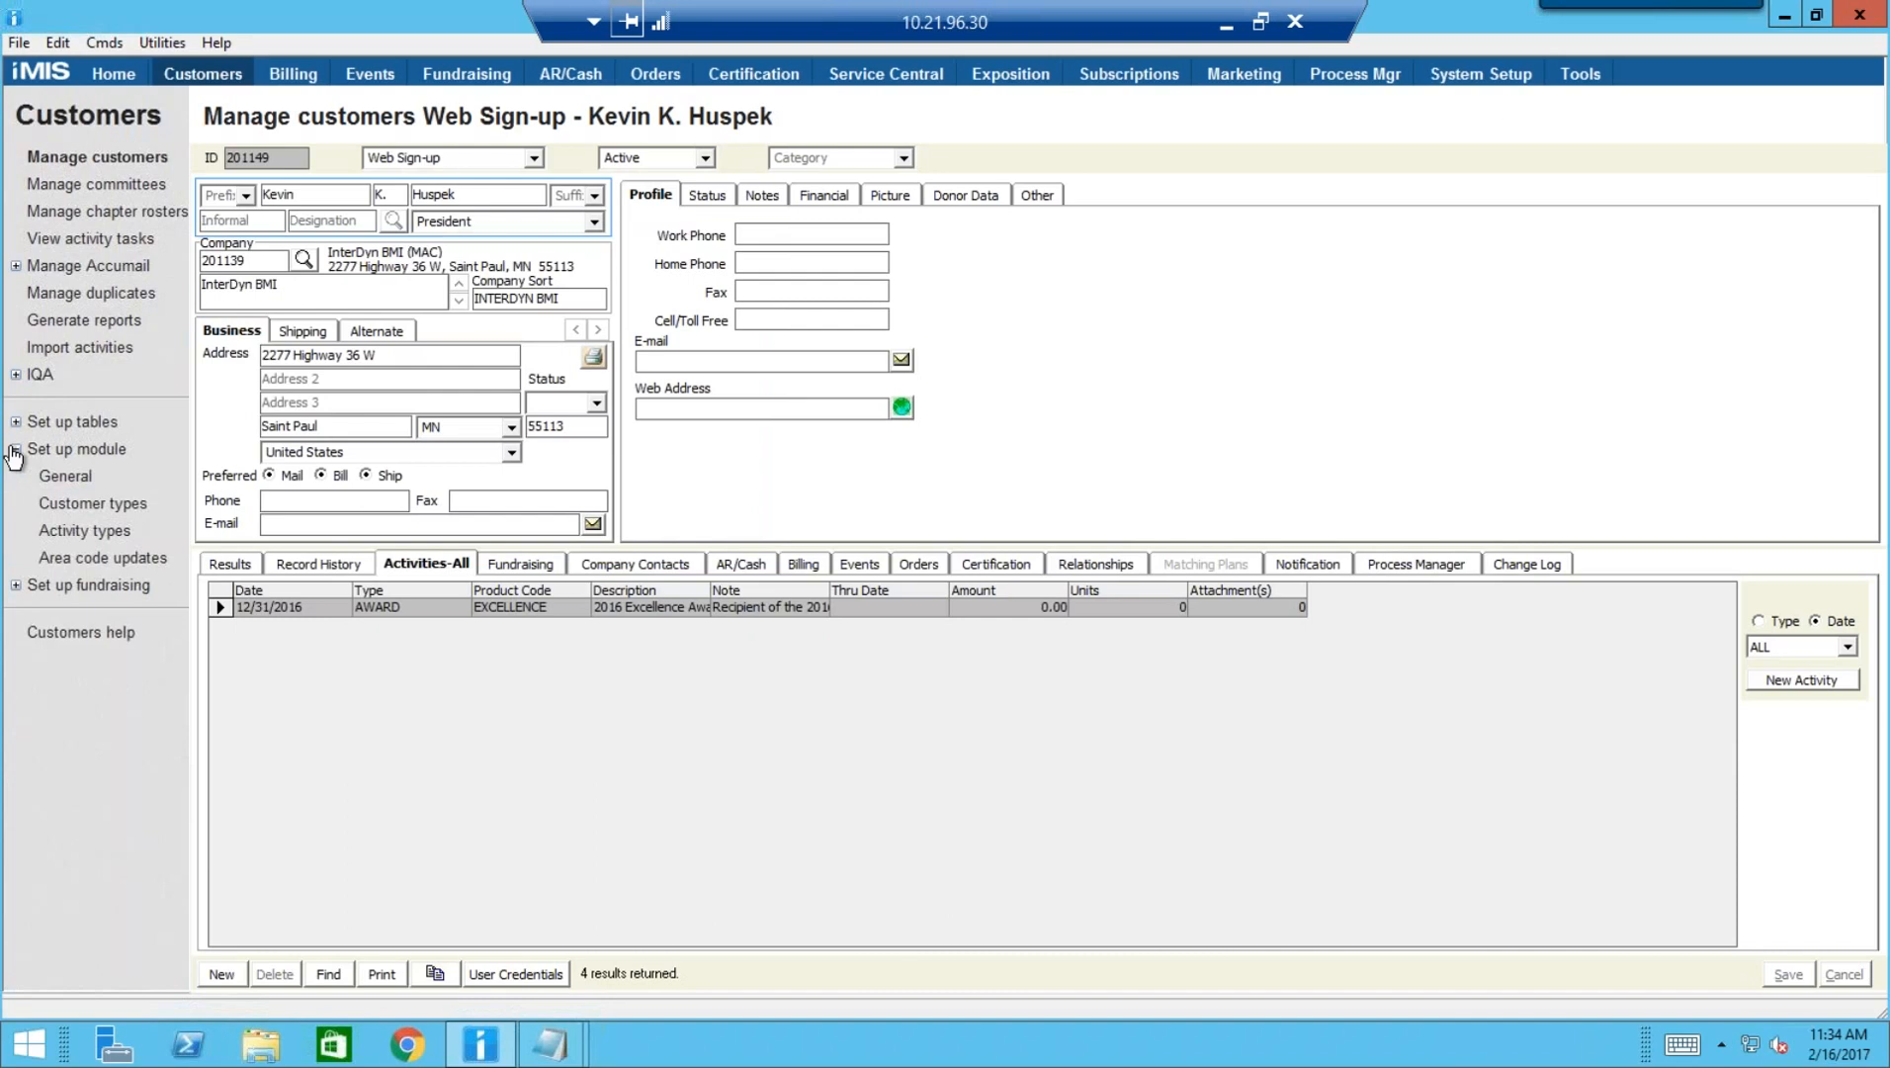
pyautogui.click(87, 506)
pyautogui.click(80, 534)
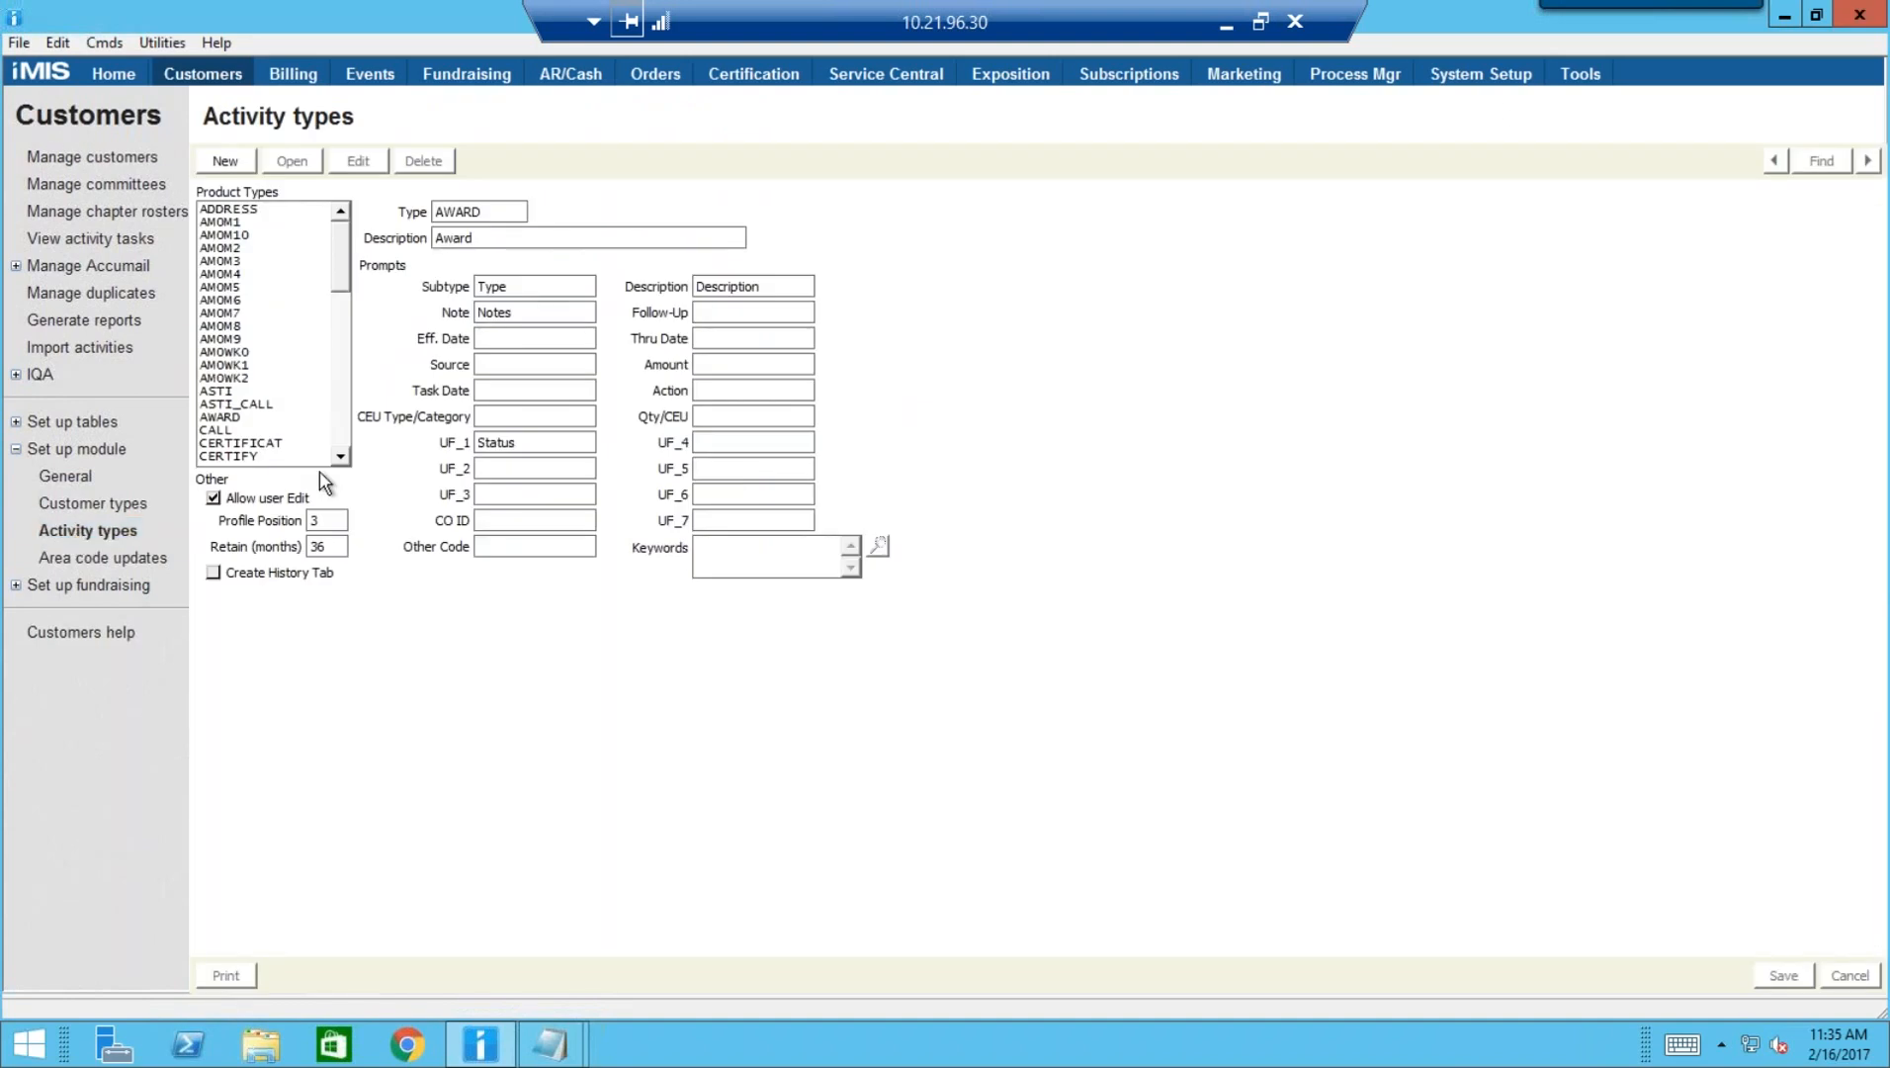
pyautogui.click(220, 417)
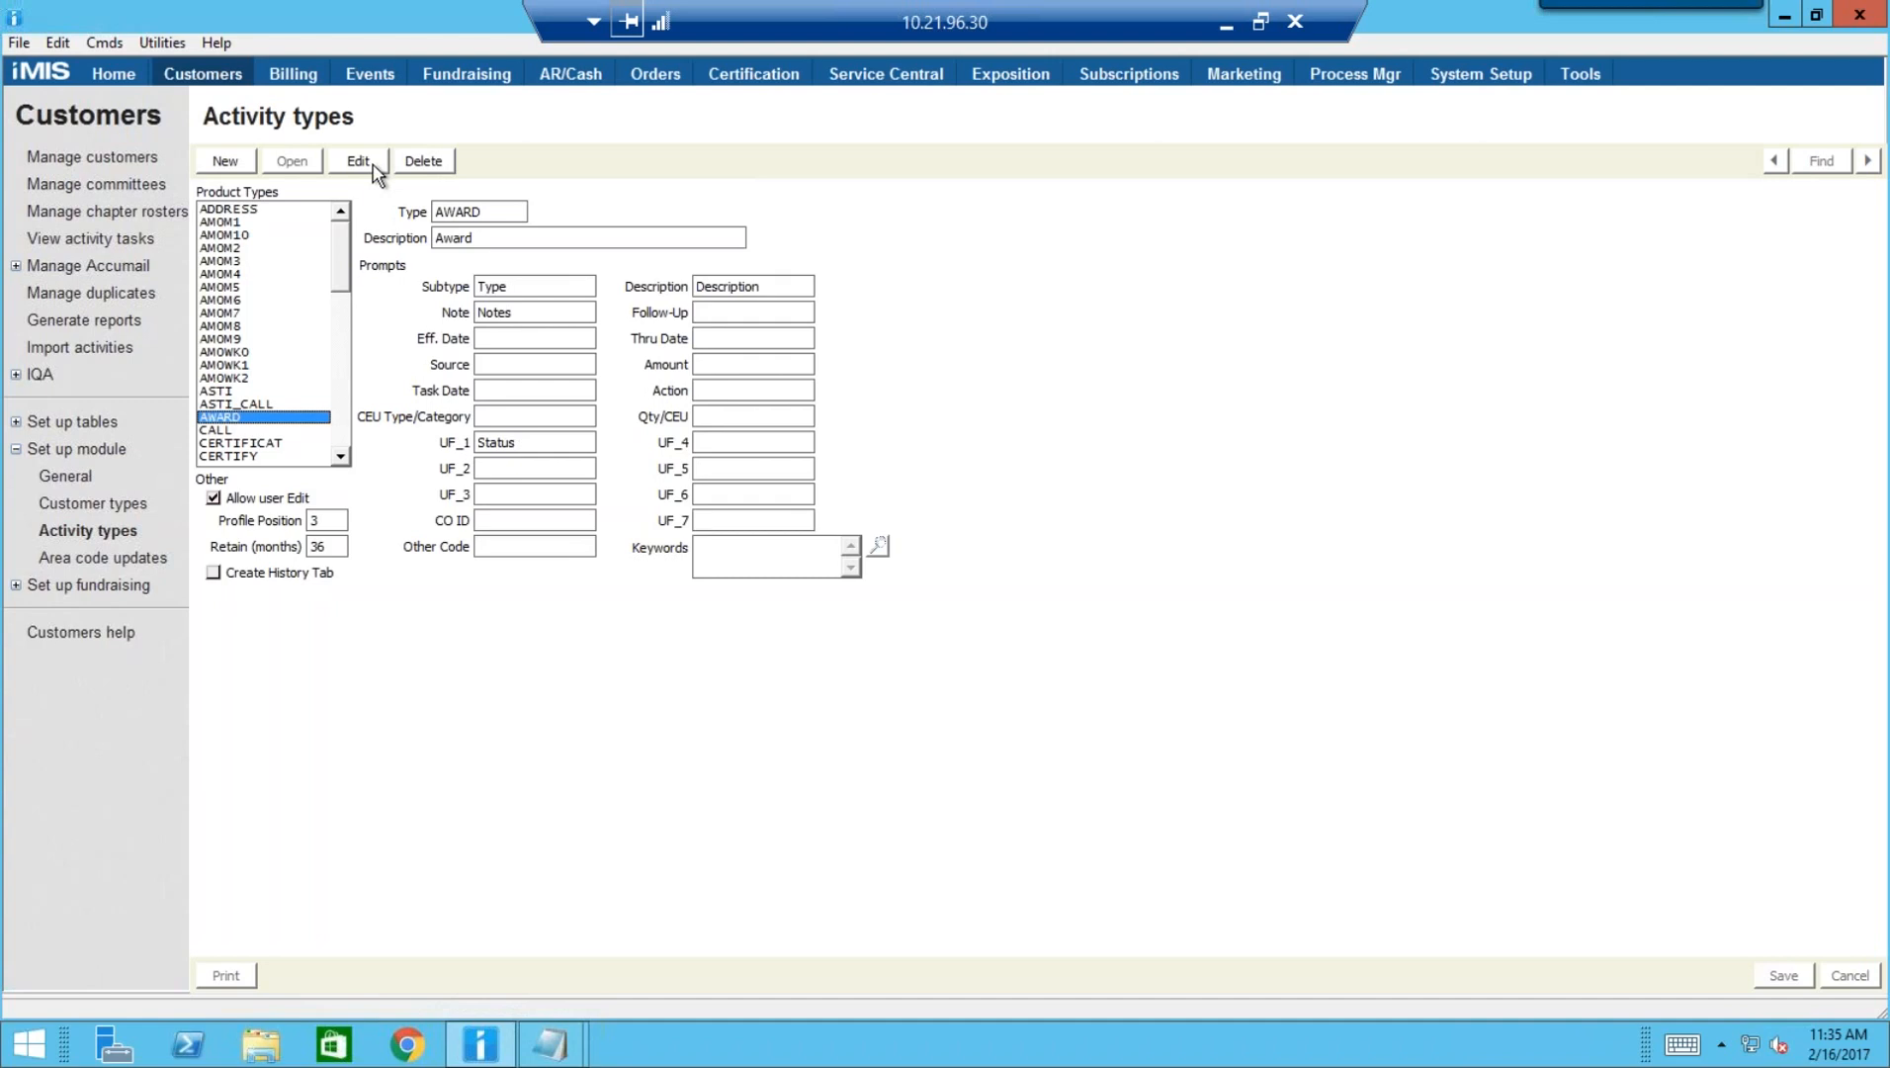
# Return to the customer record and check the details of its AWARD activity once more
pyautogui.click(108, 158)
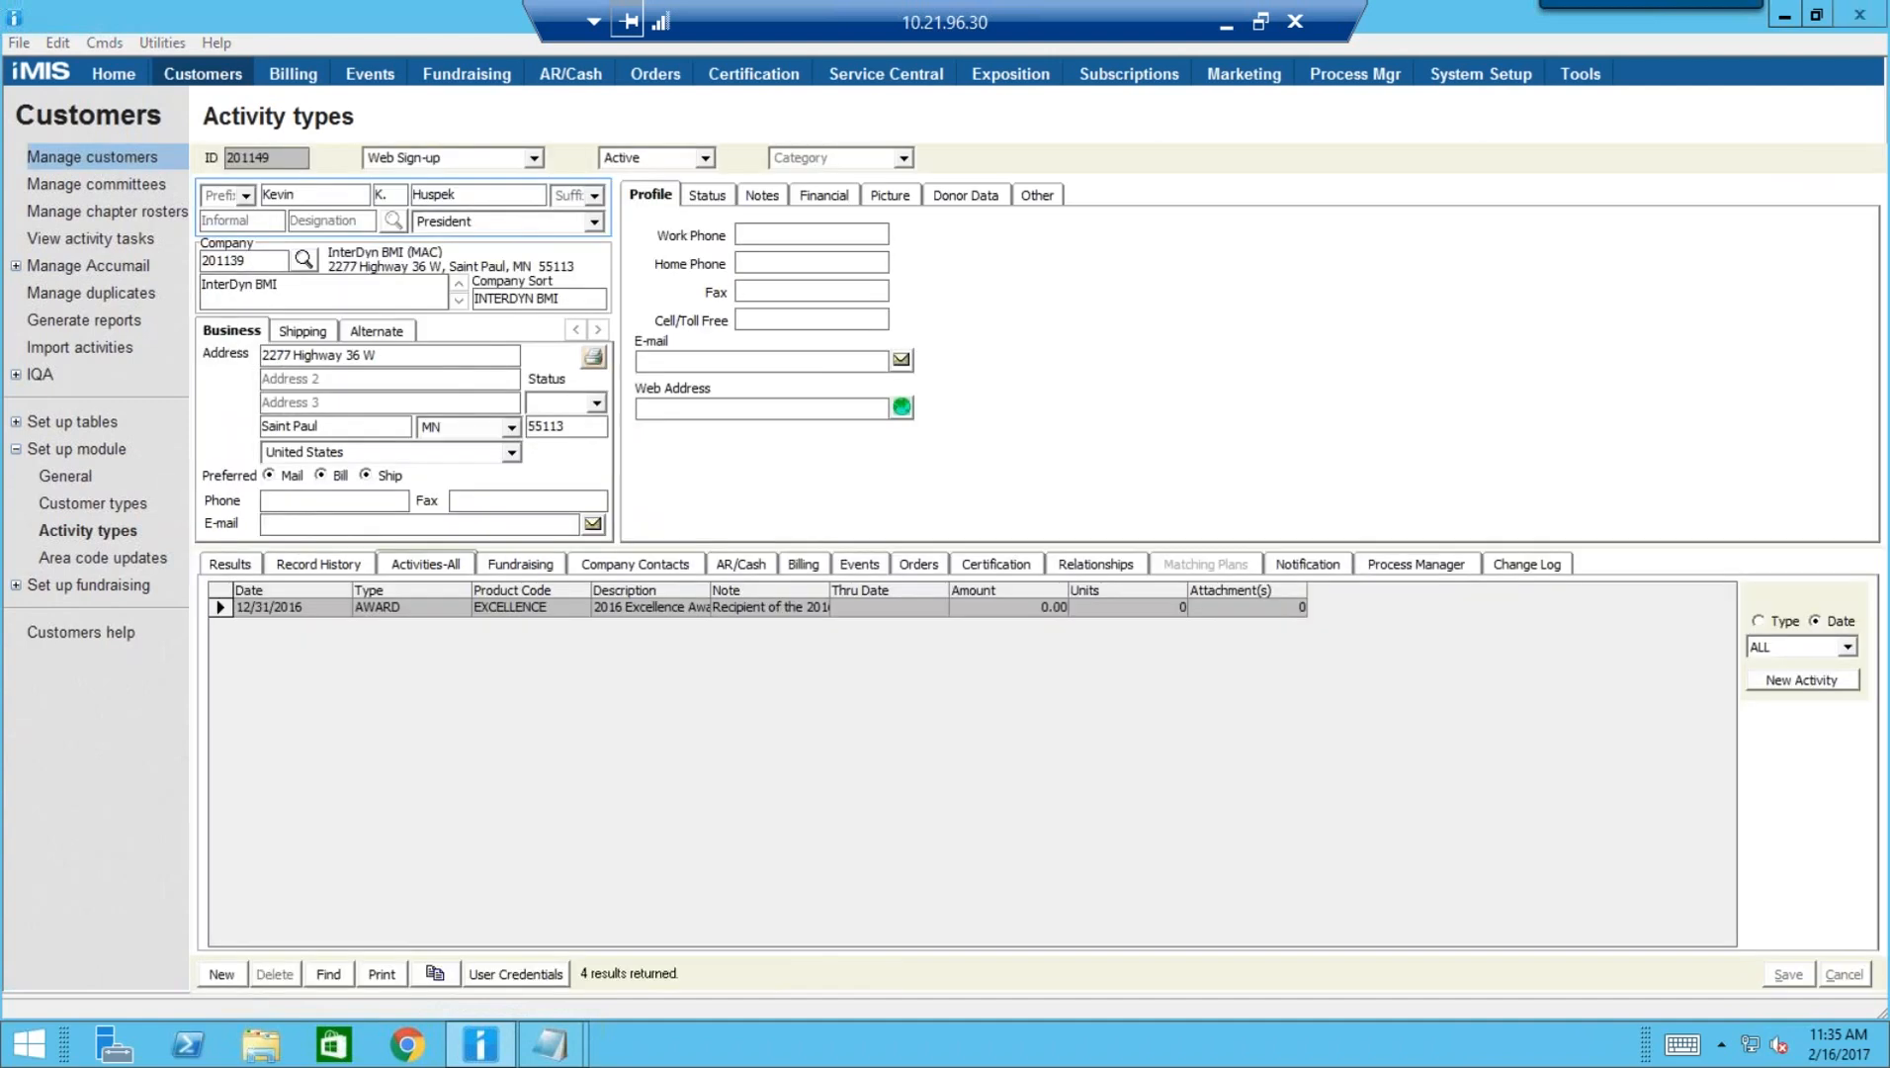
pyautogui.doubleClick(218, 607)
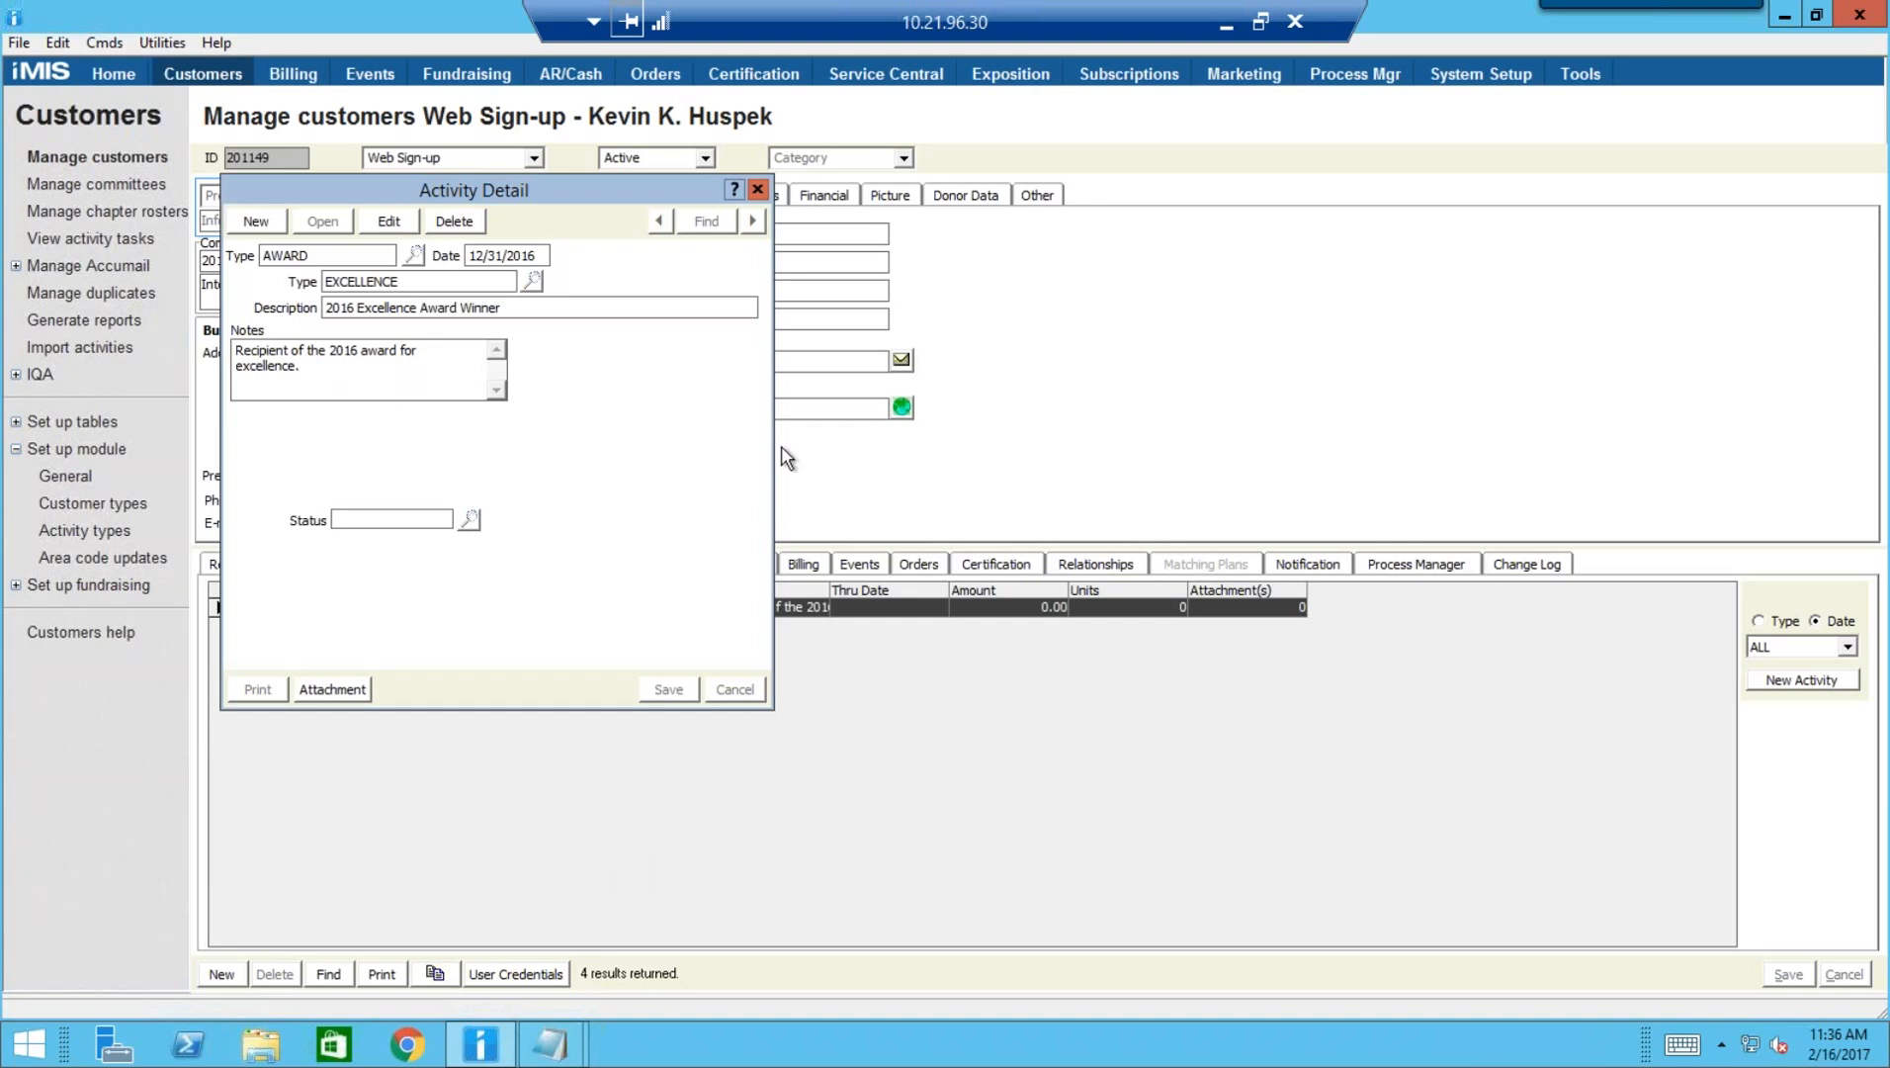
pyautogui.click(756, 190)
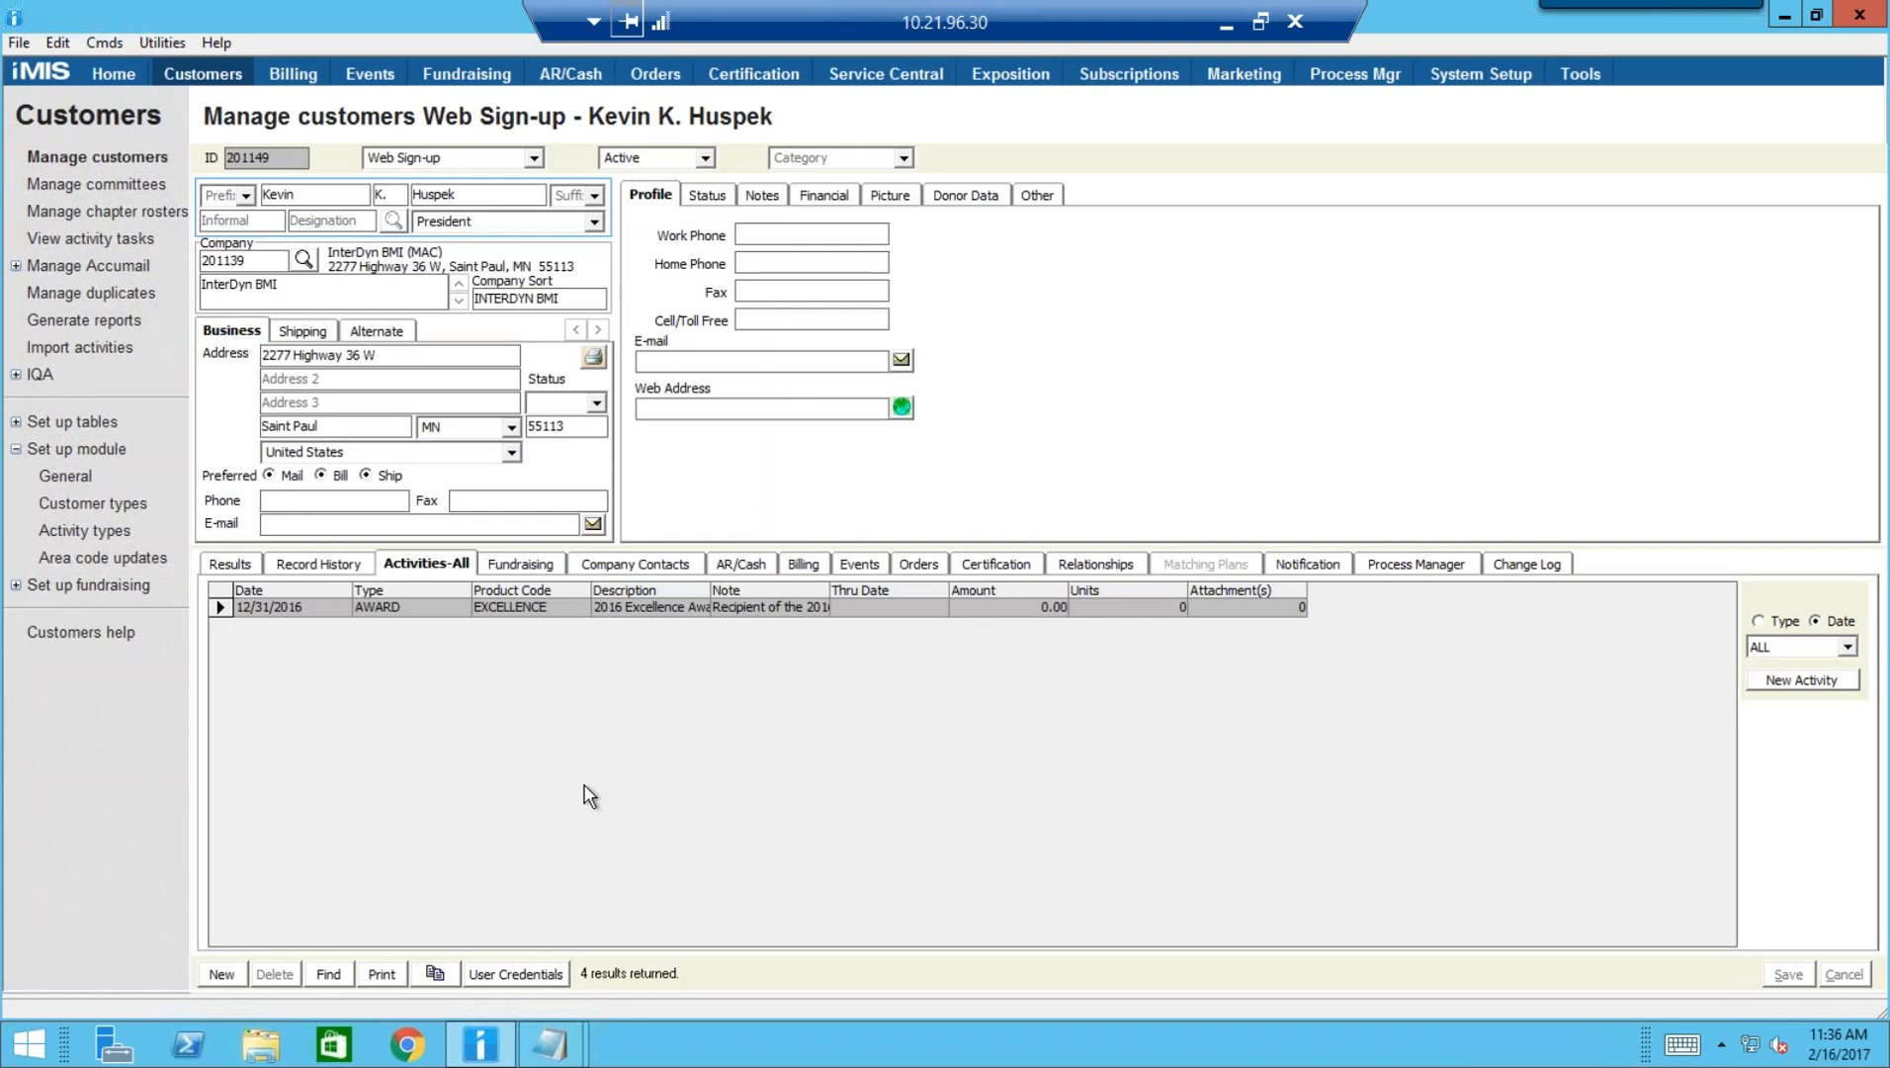
# Reopen the Import Utility and look through the available files to modify as far as the Name tables
pyautogui.click(139, 46)
pyautogui.moveTo(218, 50)
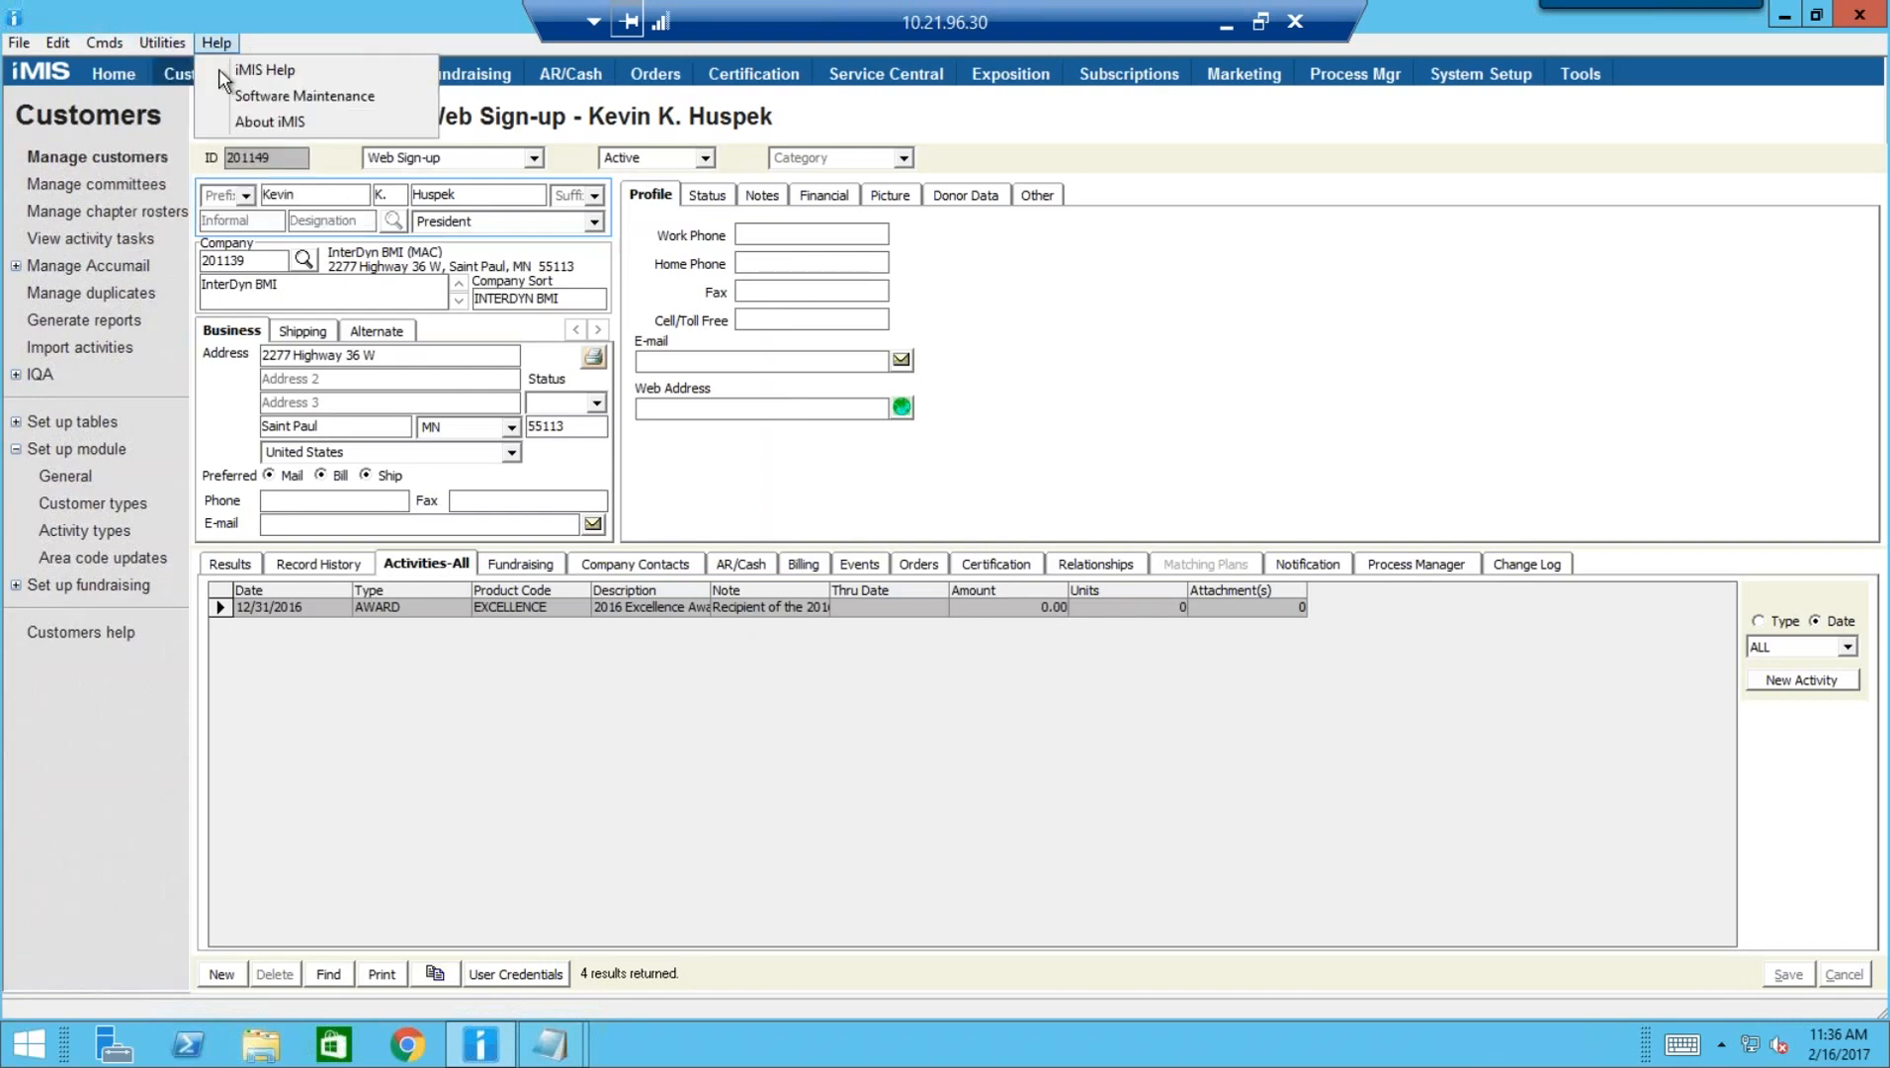
pyautogui.moveTo(161, 42)
pyautogui.moveTo(228, 210)
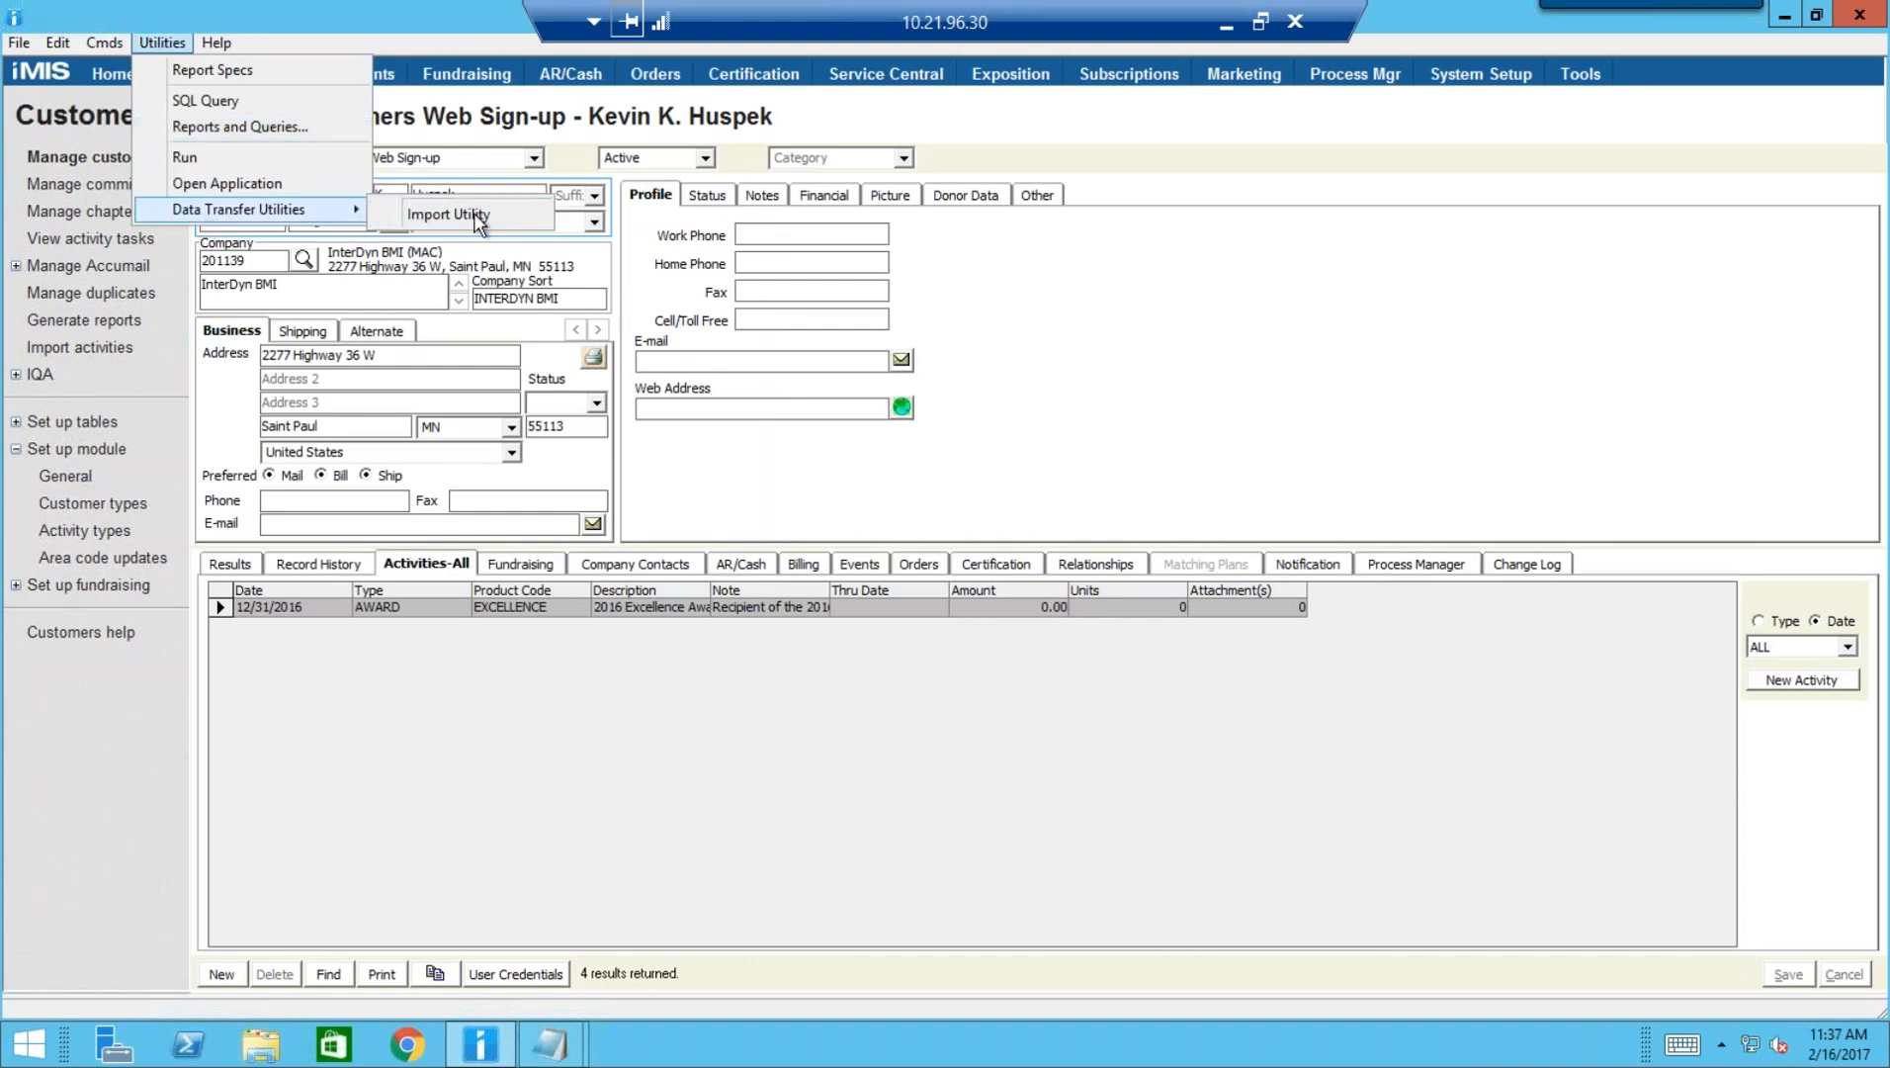
pyautogui.click(447, 213)
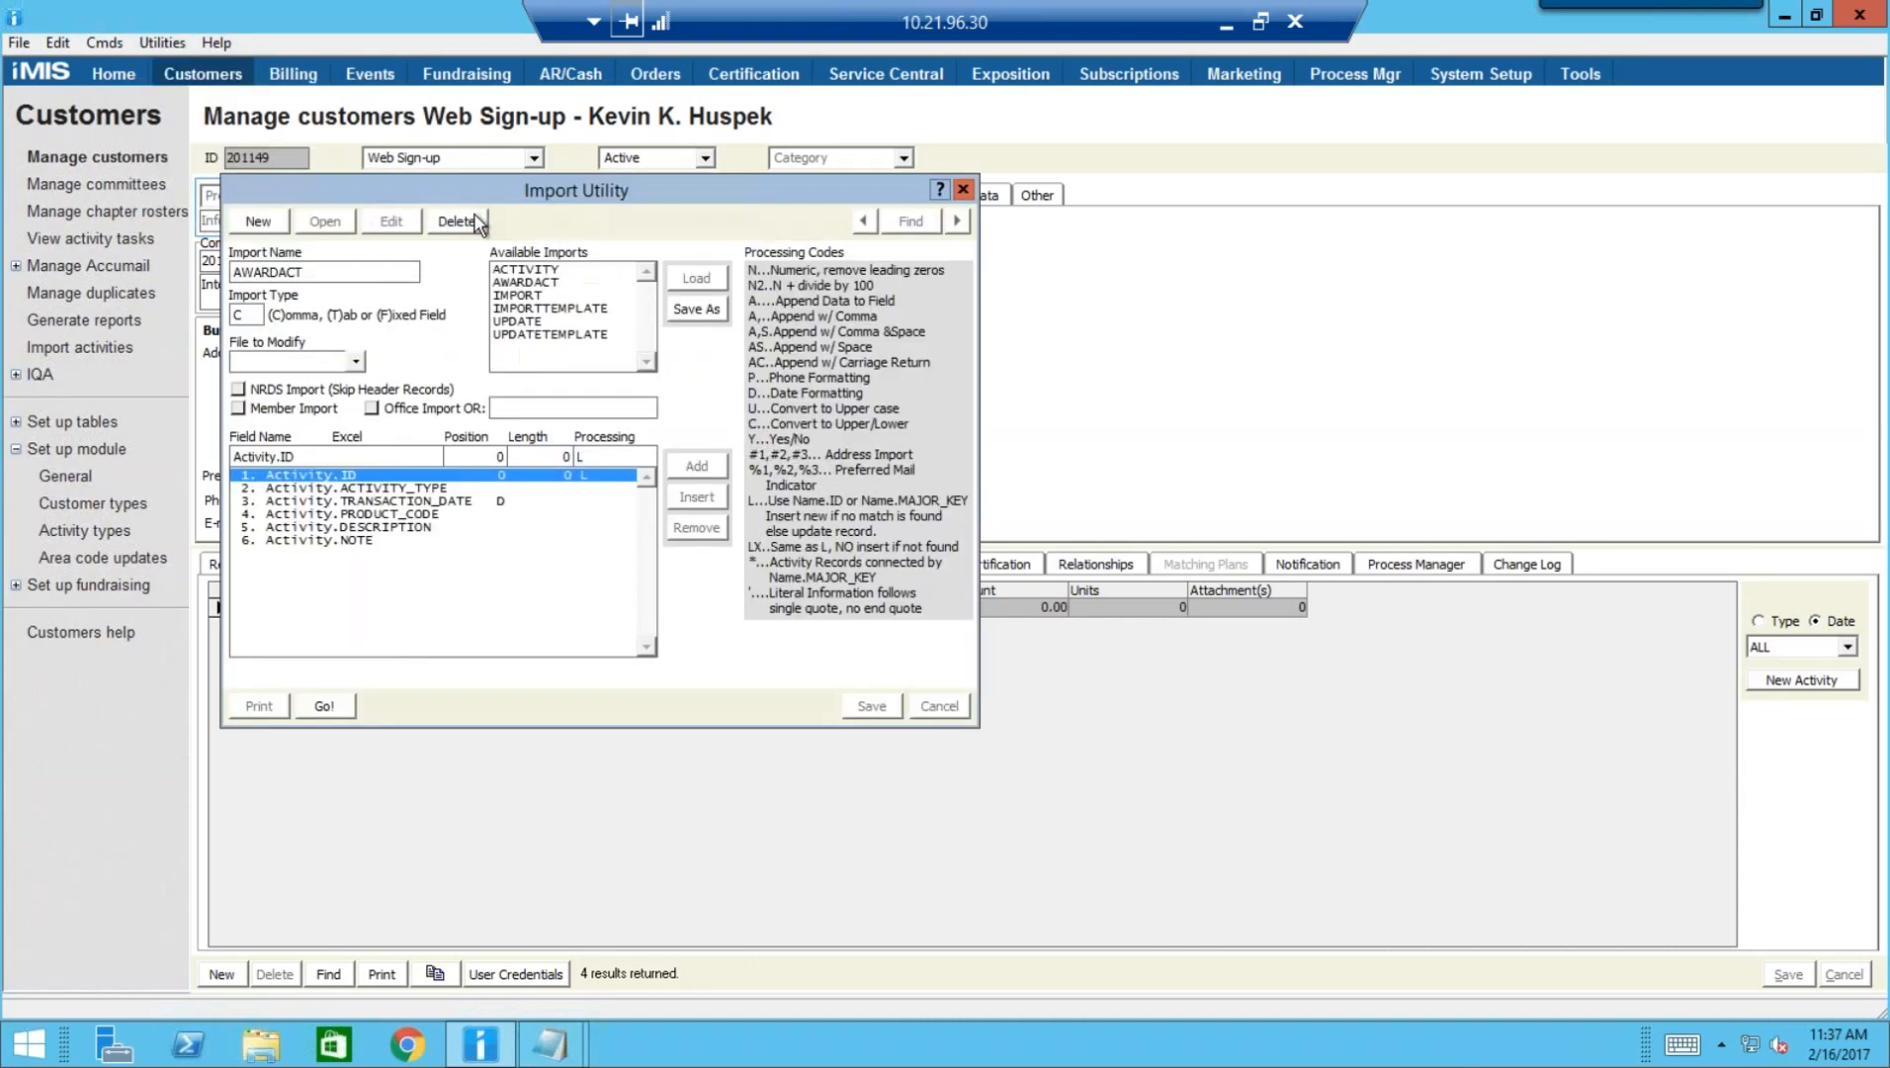
pyautogui.click(358, 362)
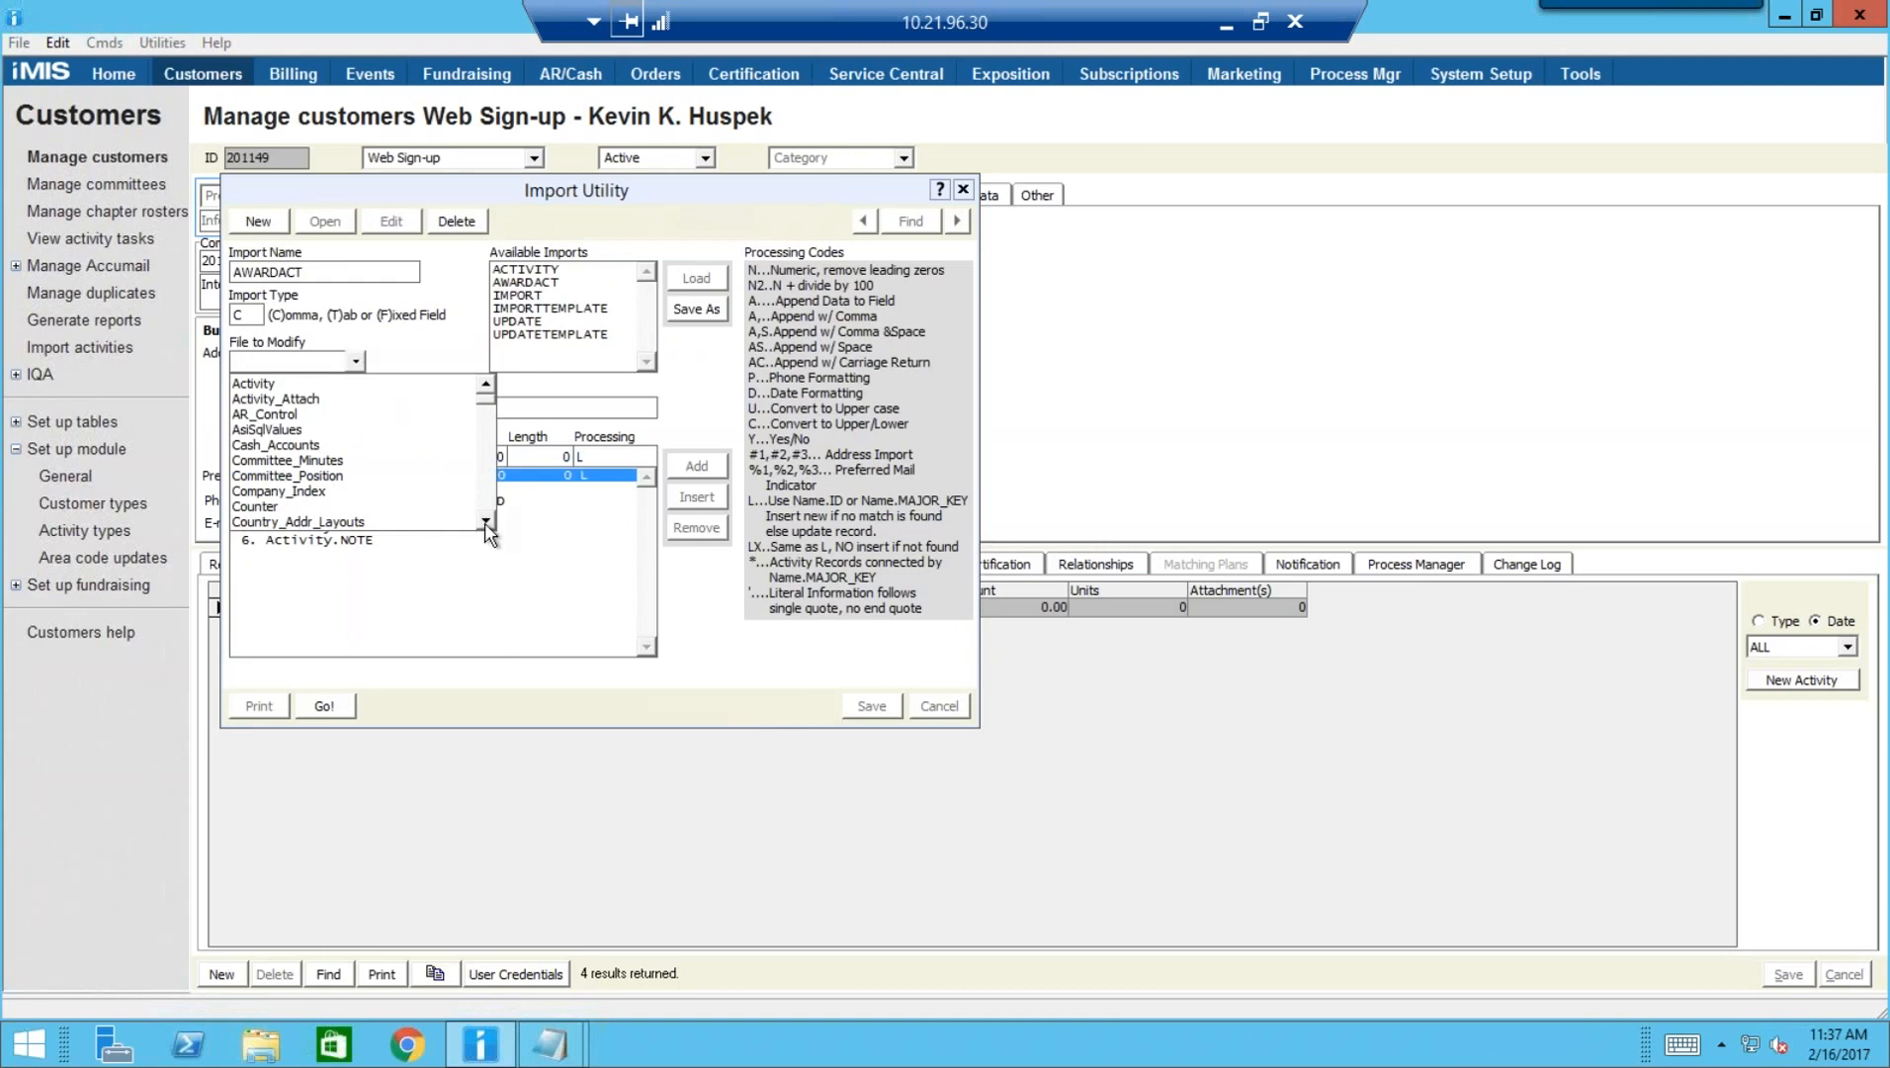
pyautogui.moveTo(485, 521); pyautogui.dragTo(484, 521)
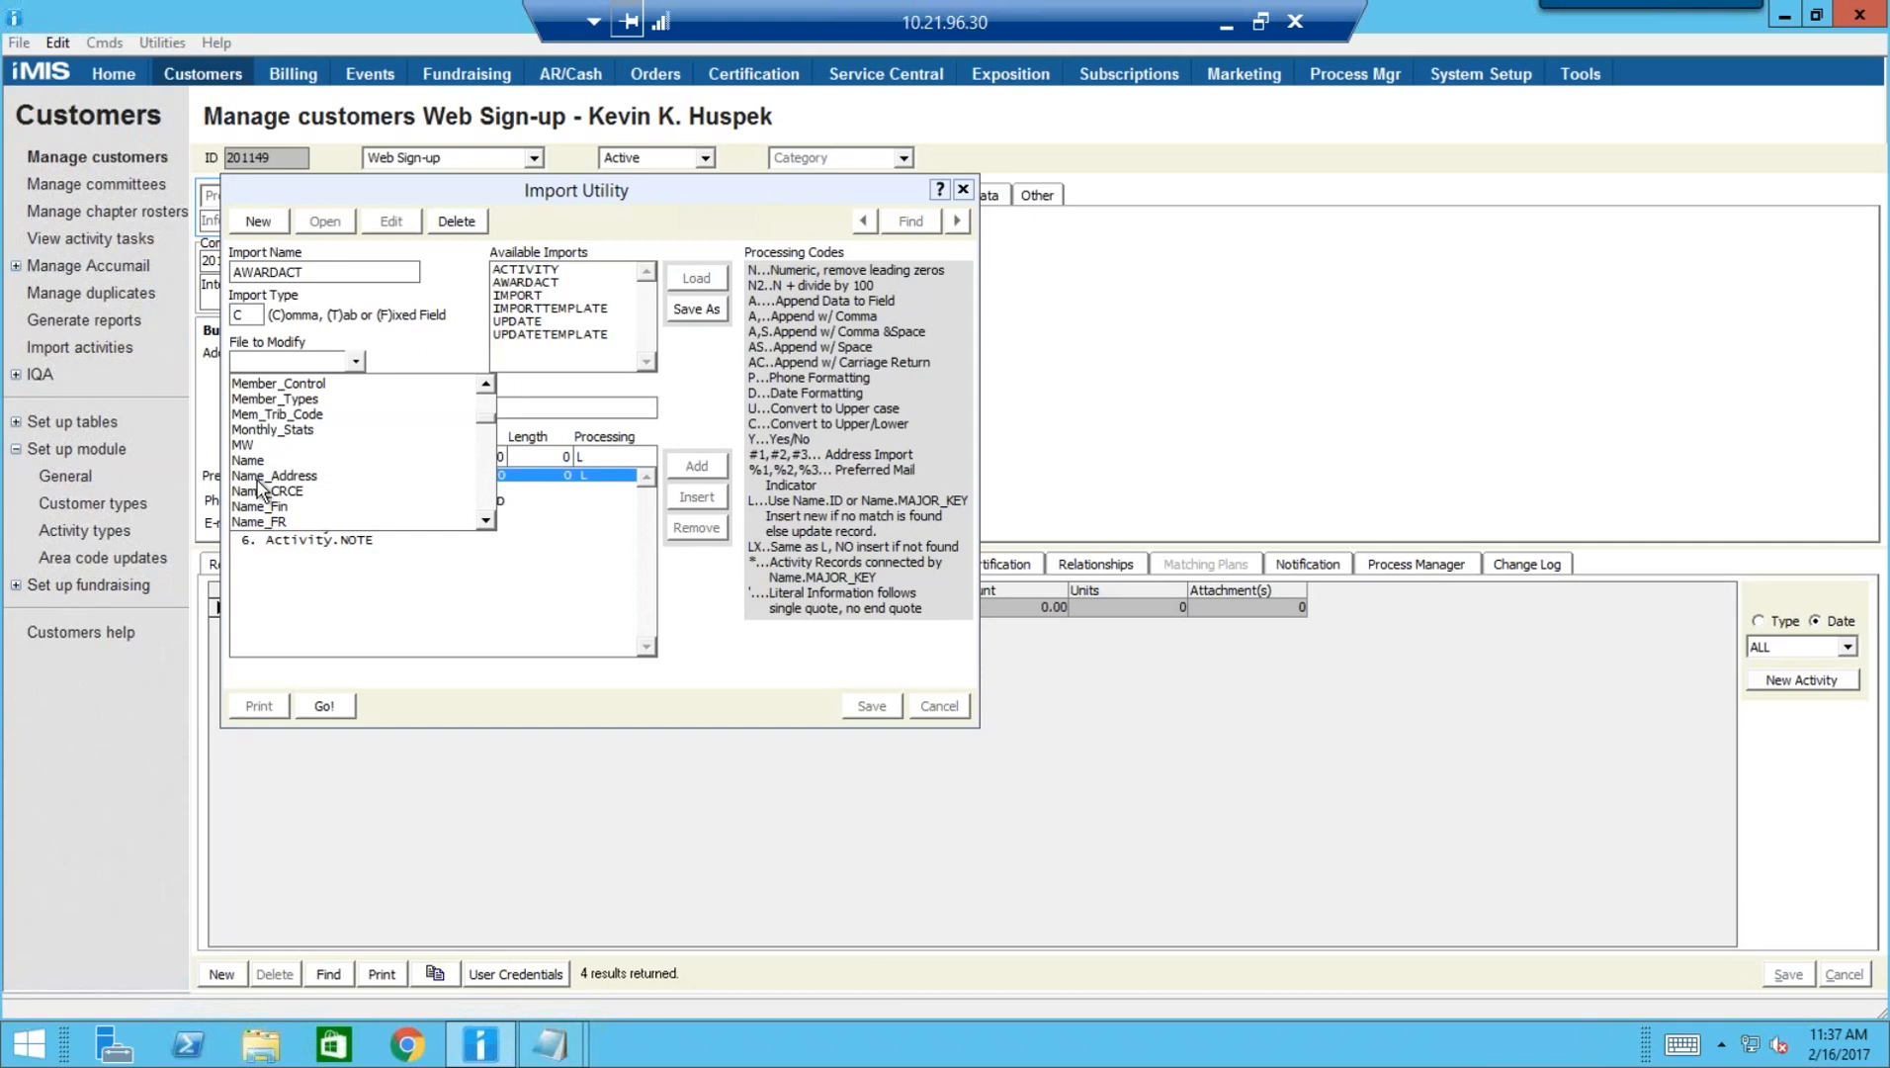
# Close ActivityData.csv and ActivityTemplate.txt in Notepad, and review the field definitions in the desktop's ImportTemplate.txt before returning to iMIS
pyautogui.click(1787, 17)
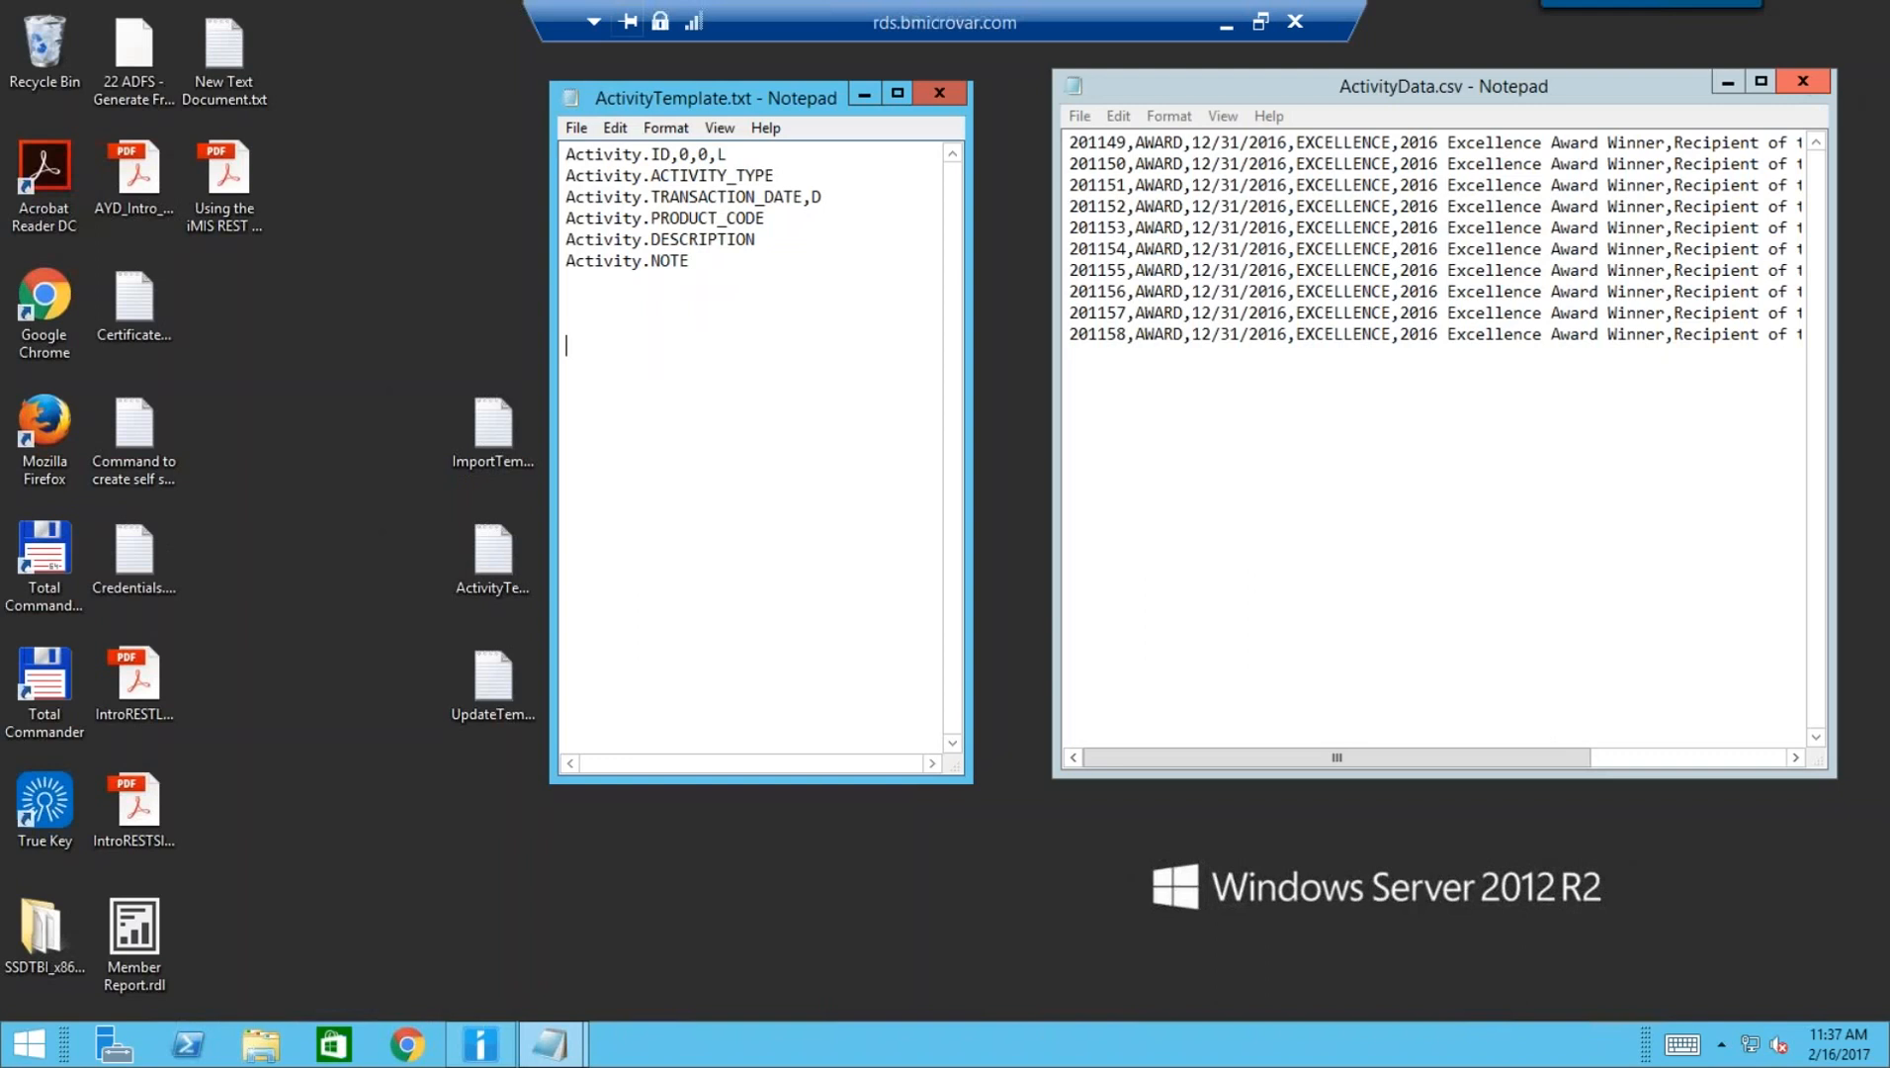
pyautogui.click(1802, 81)
pyautogui.click(940, 92)
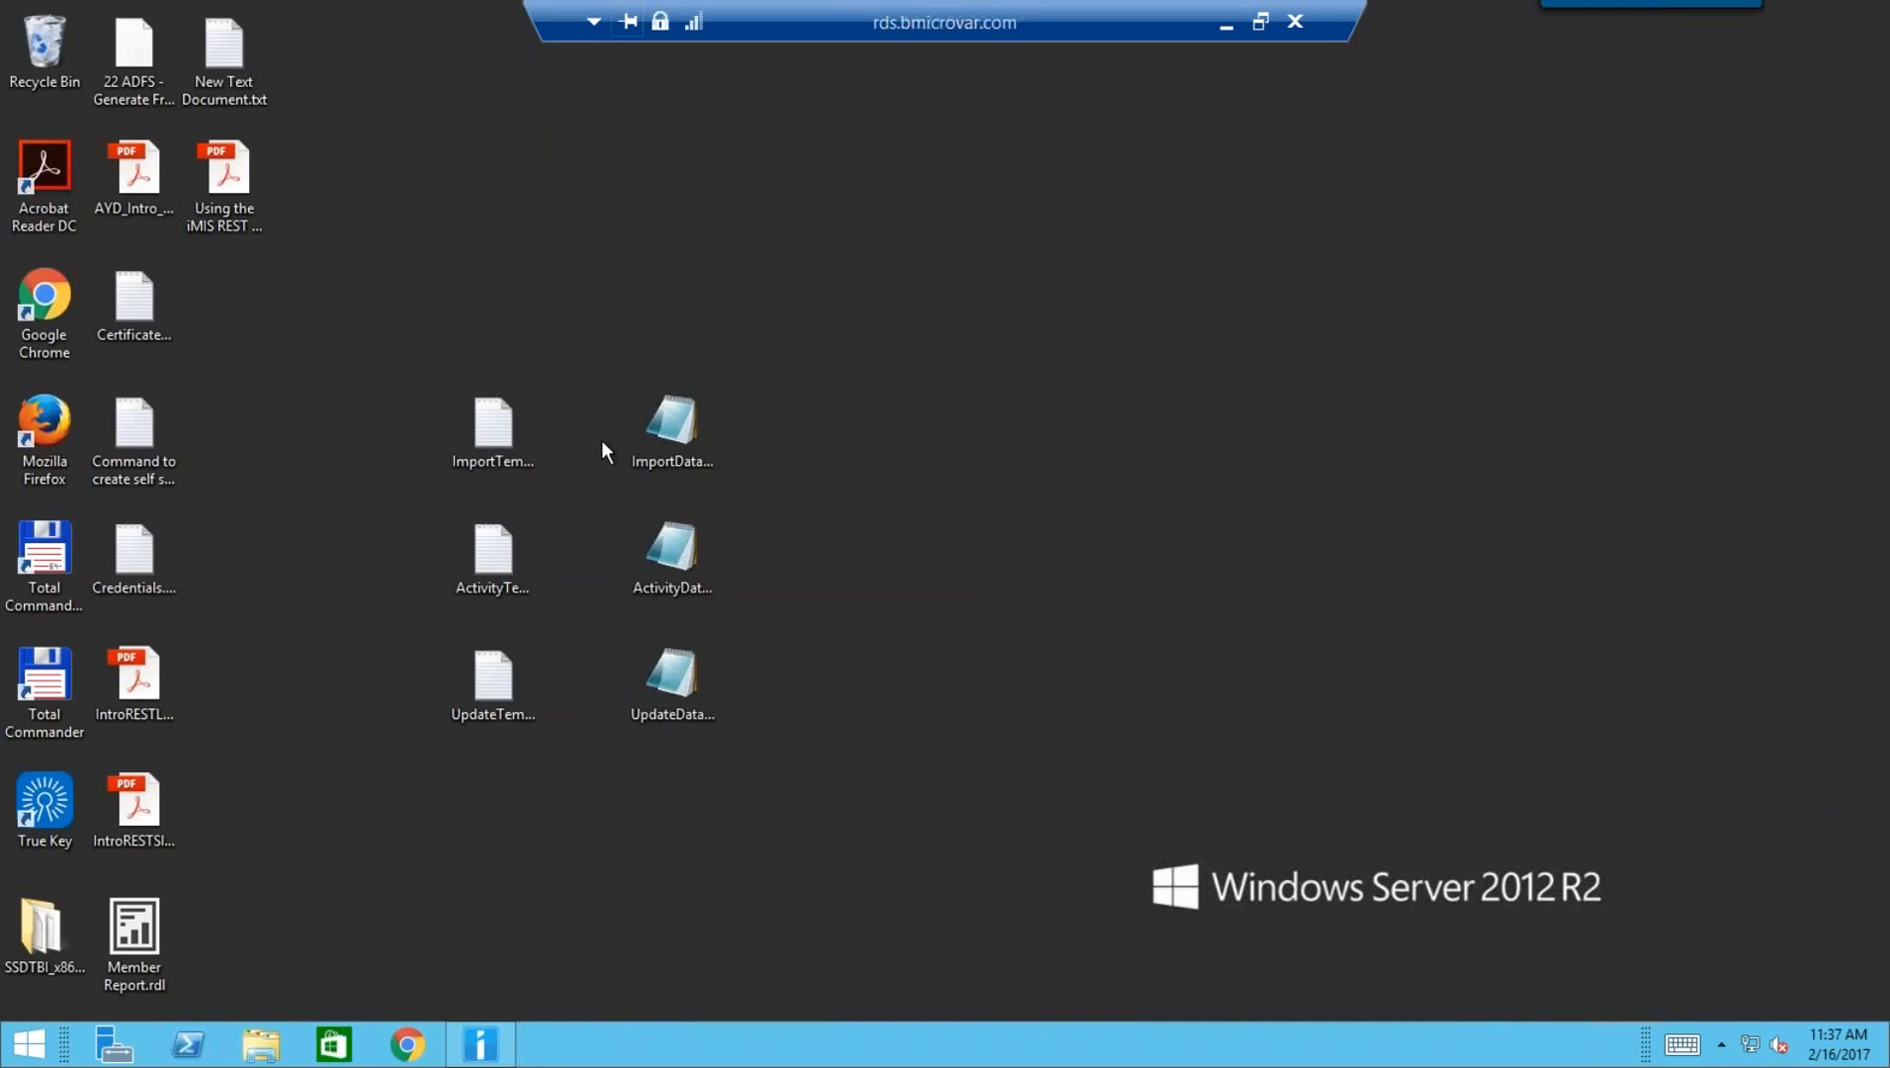
pyautogui.click(697, 427)
pyautogui.doubleClick(513, 425)
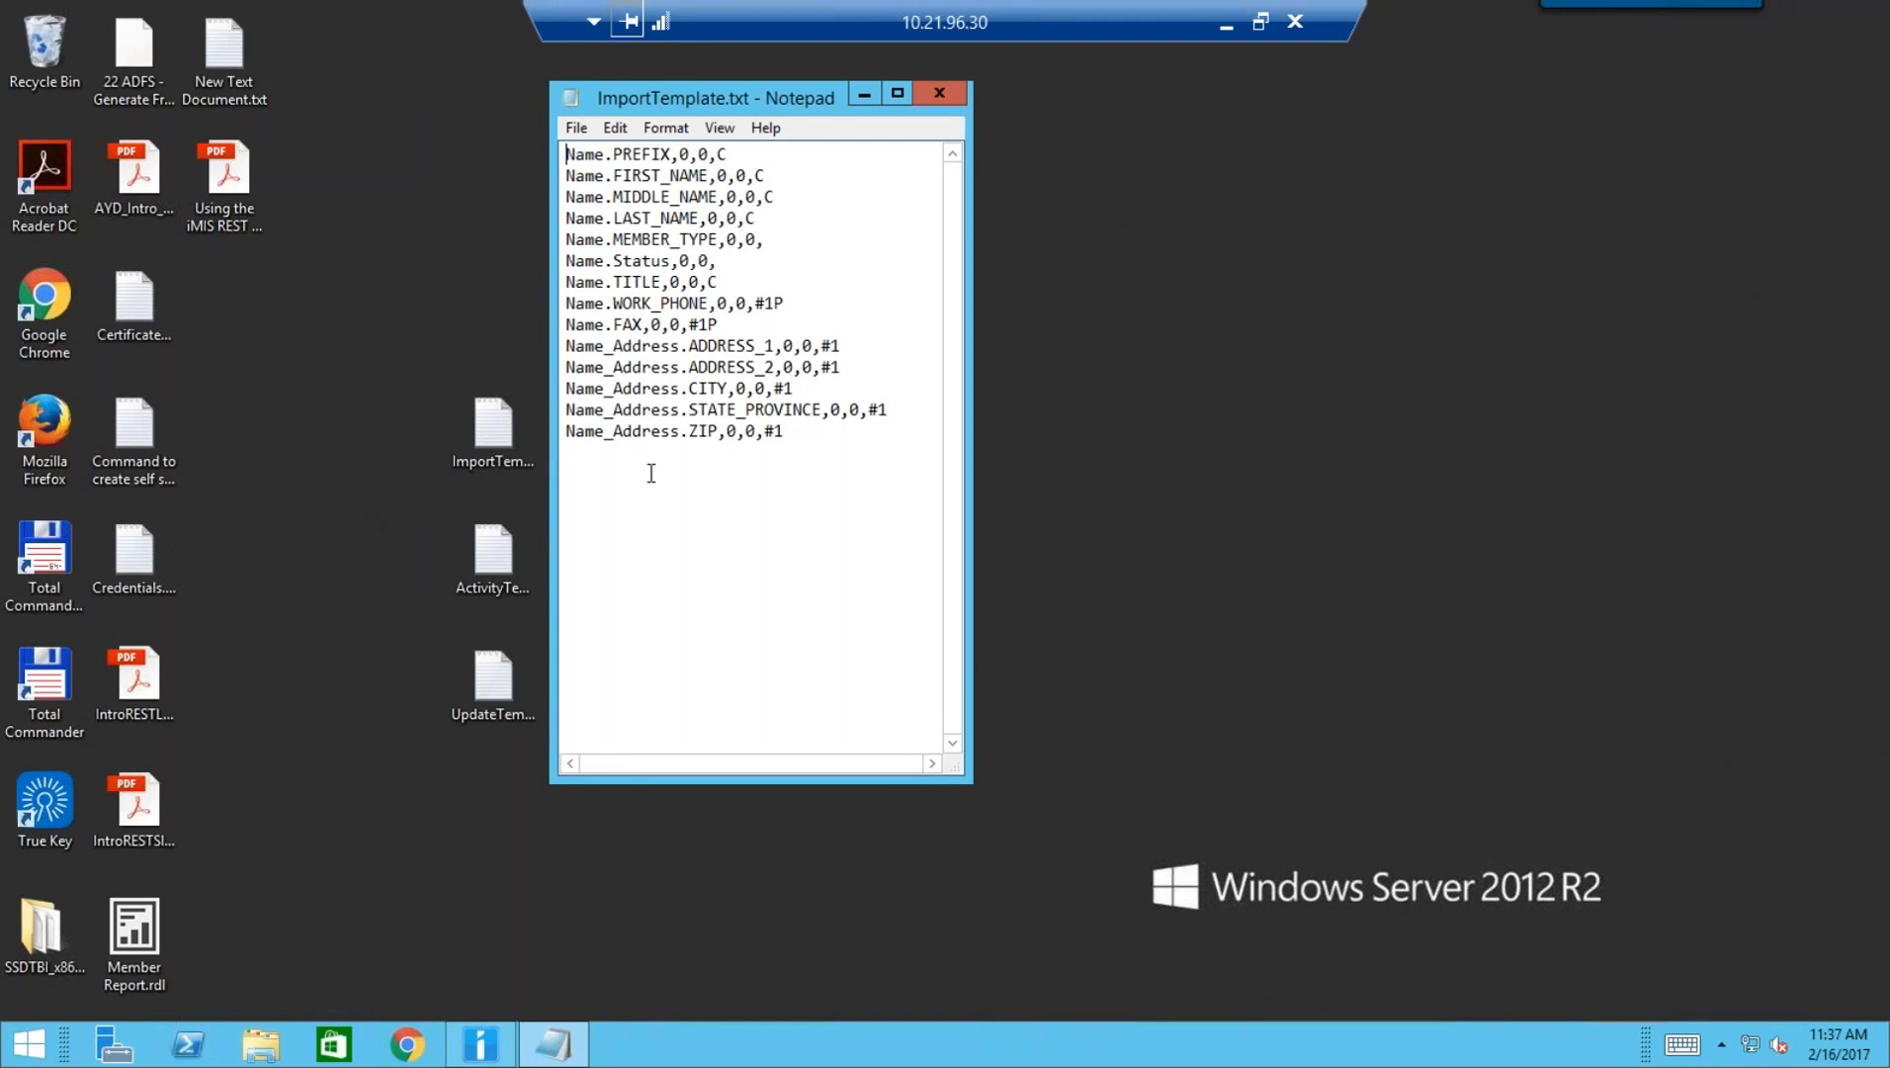
pyautogui.click(481, 1046)
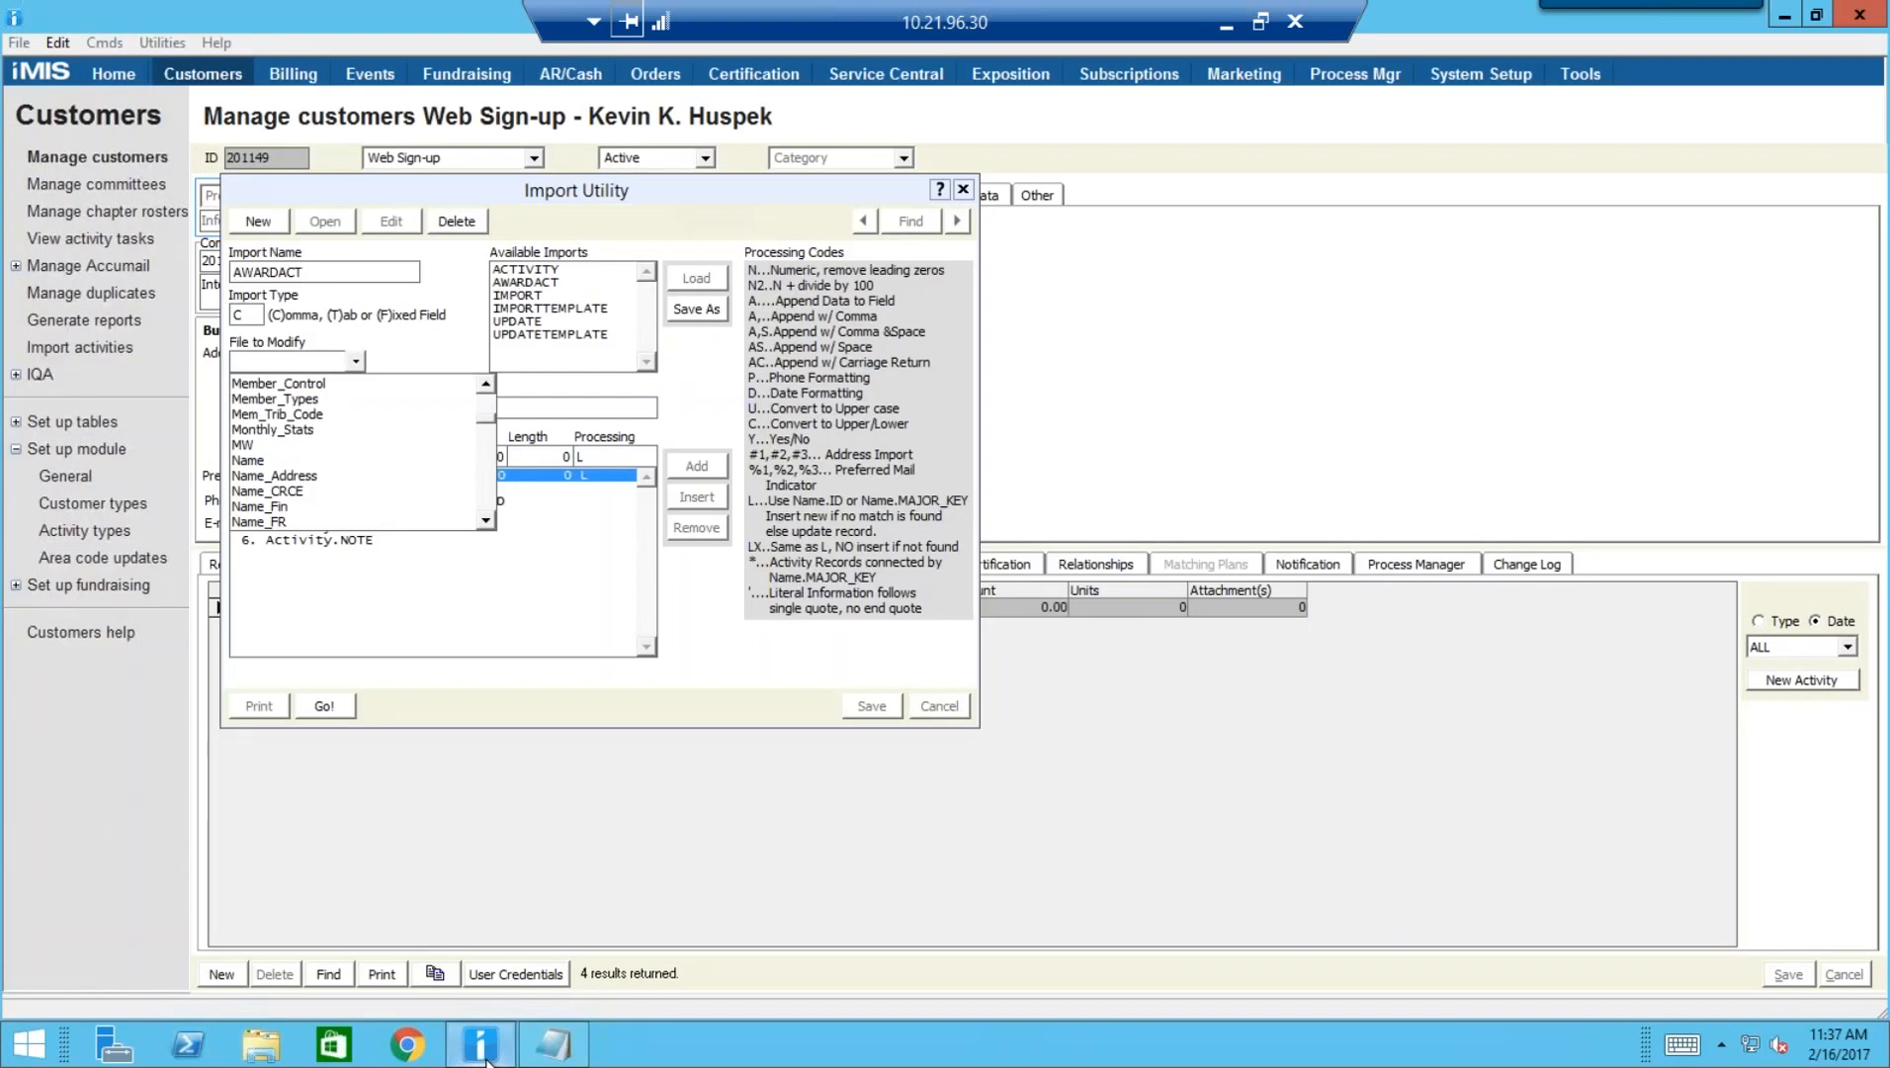